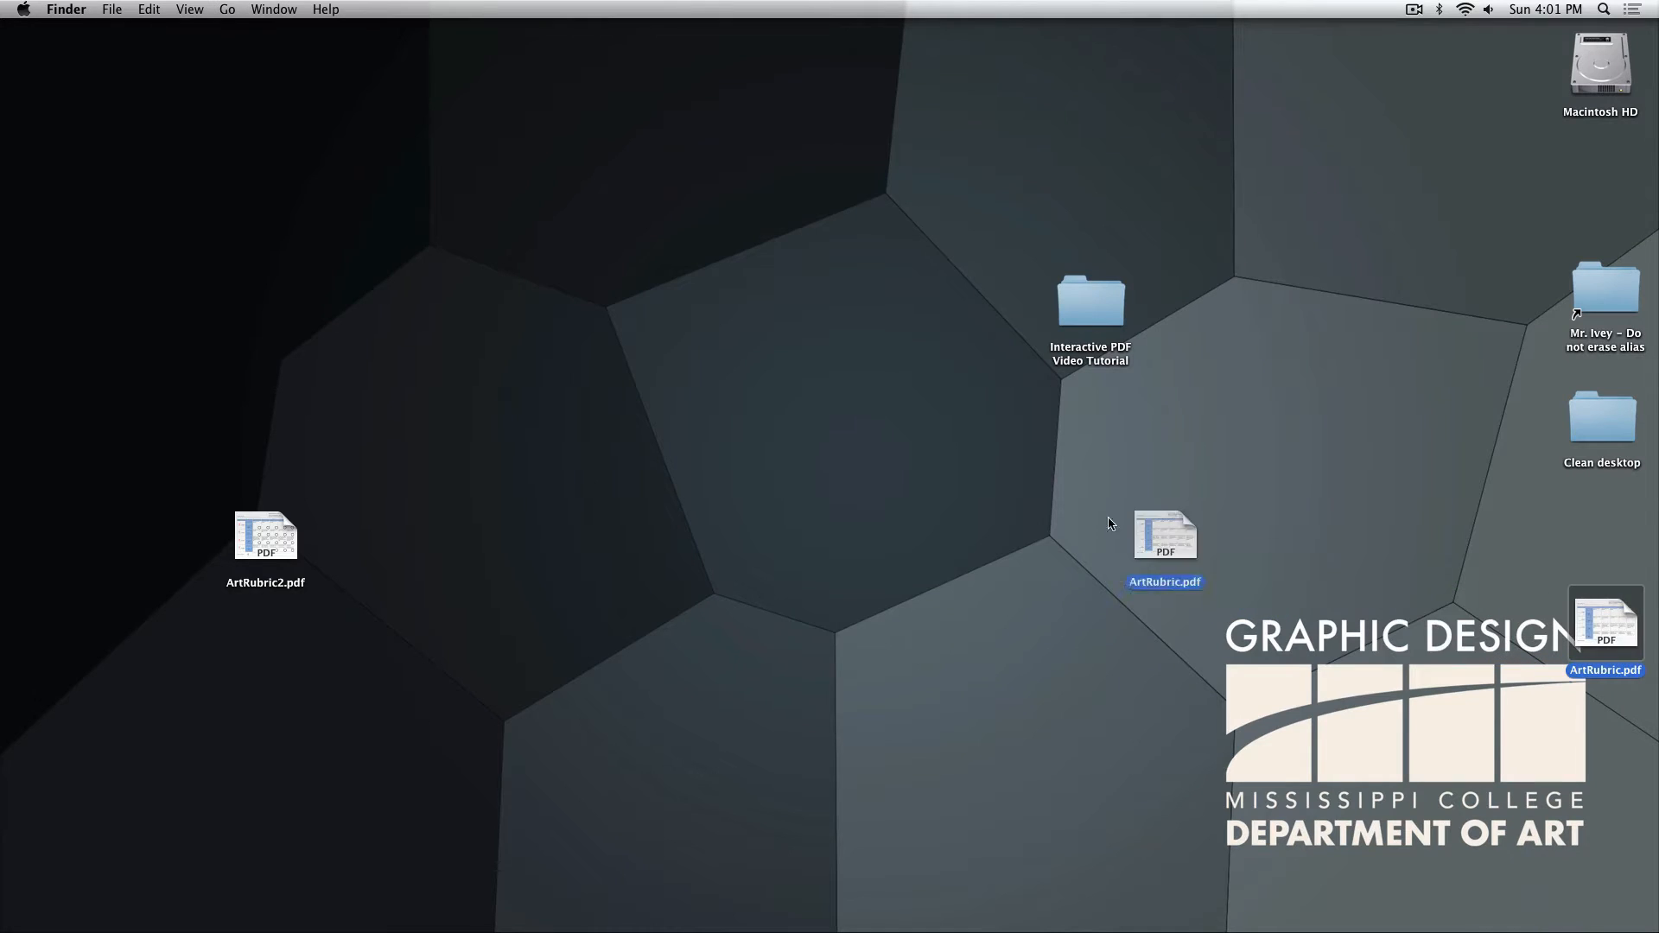
Open ArtRubric.pdf from the desktop and turn off automatic form field detection in the Forms preferences
key("space")
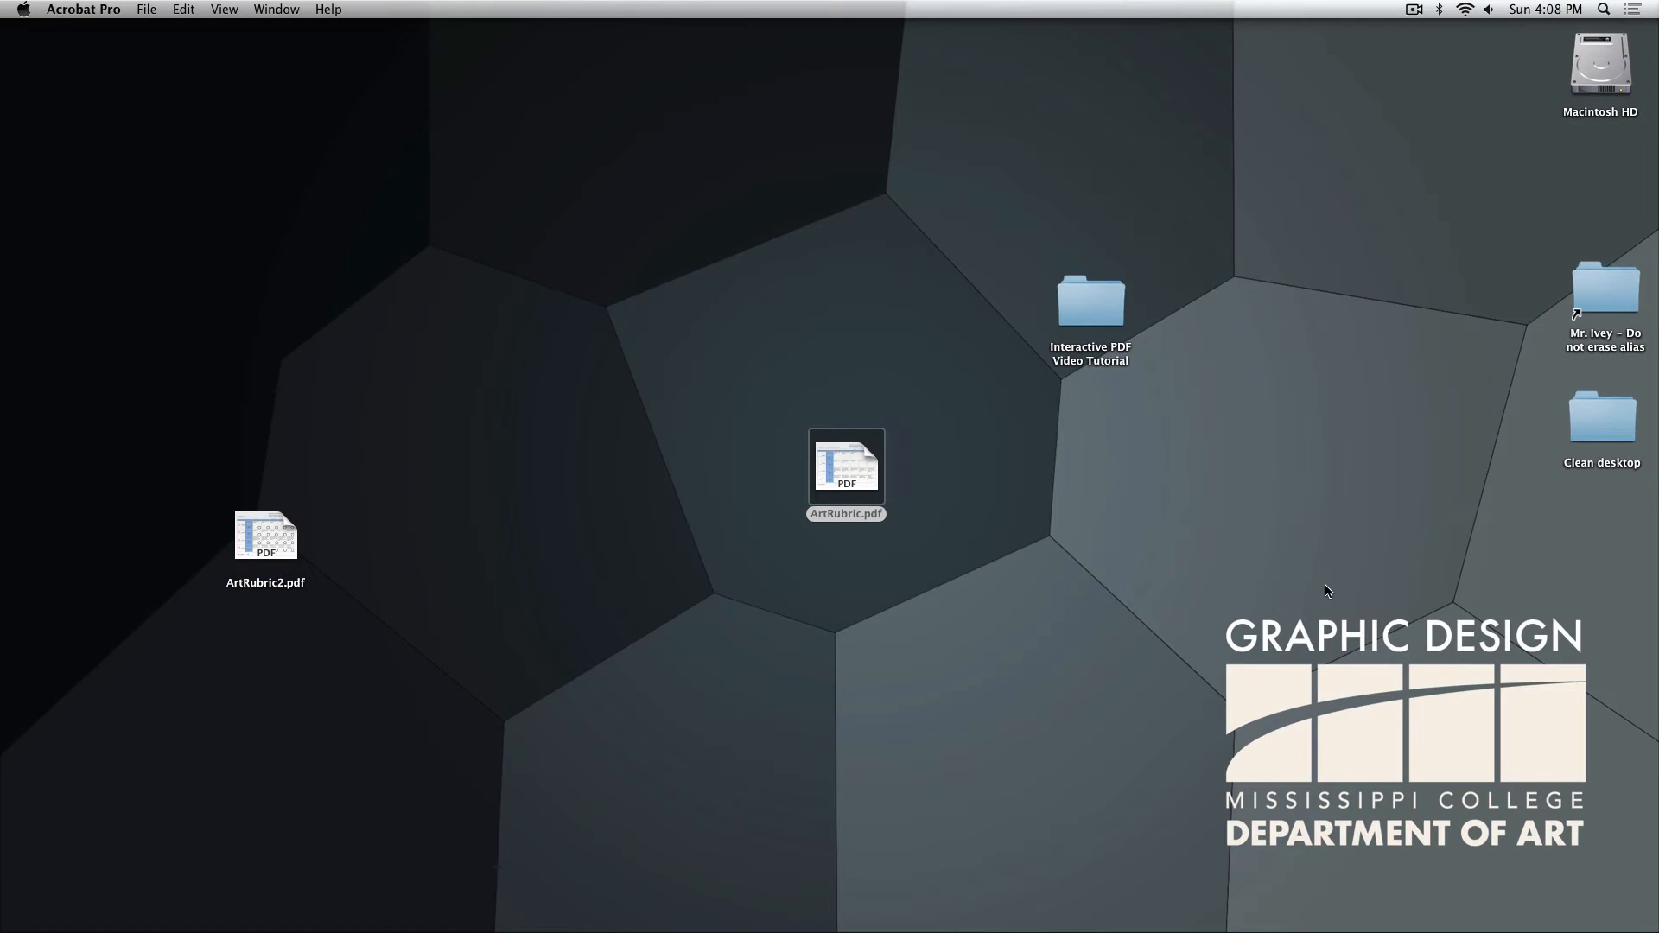
double_click(846, 467)
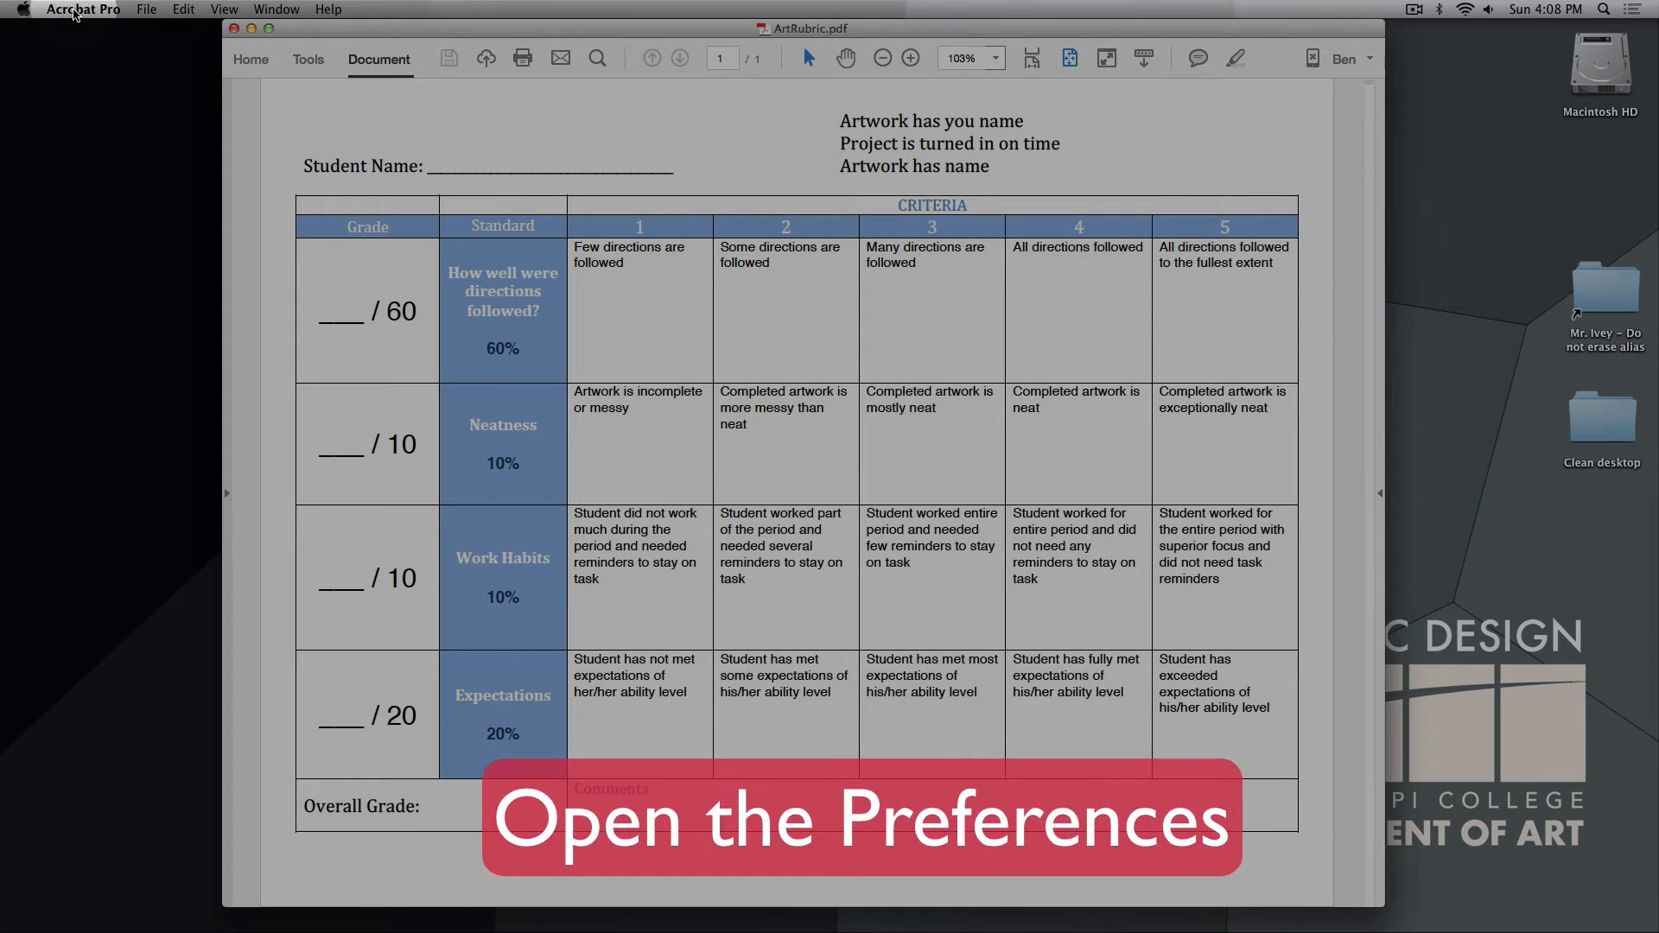
left_click(83, 10)
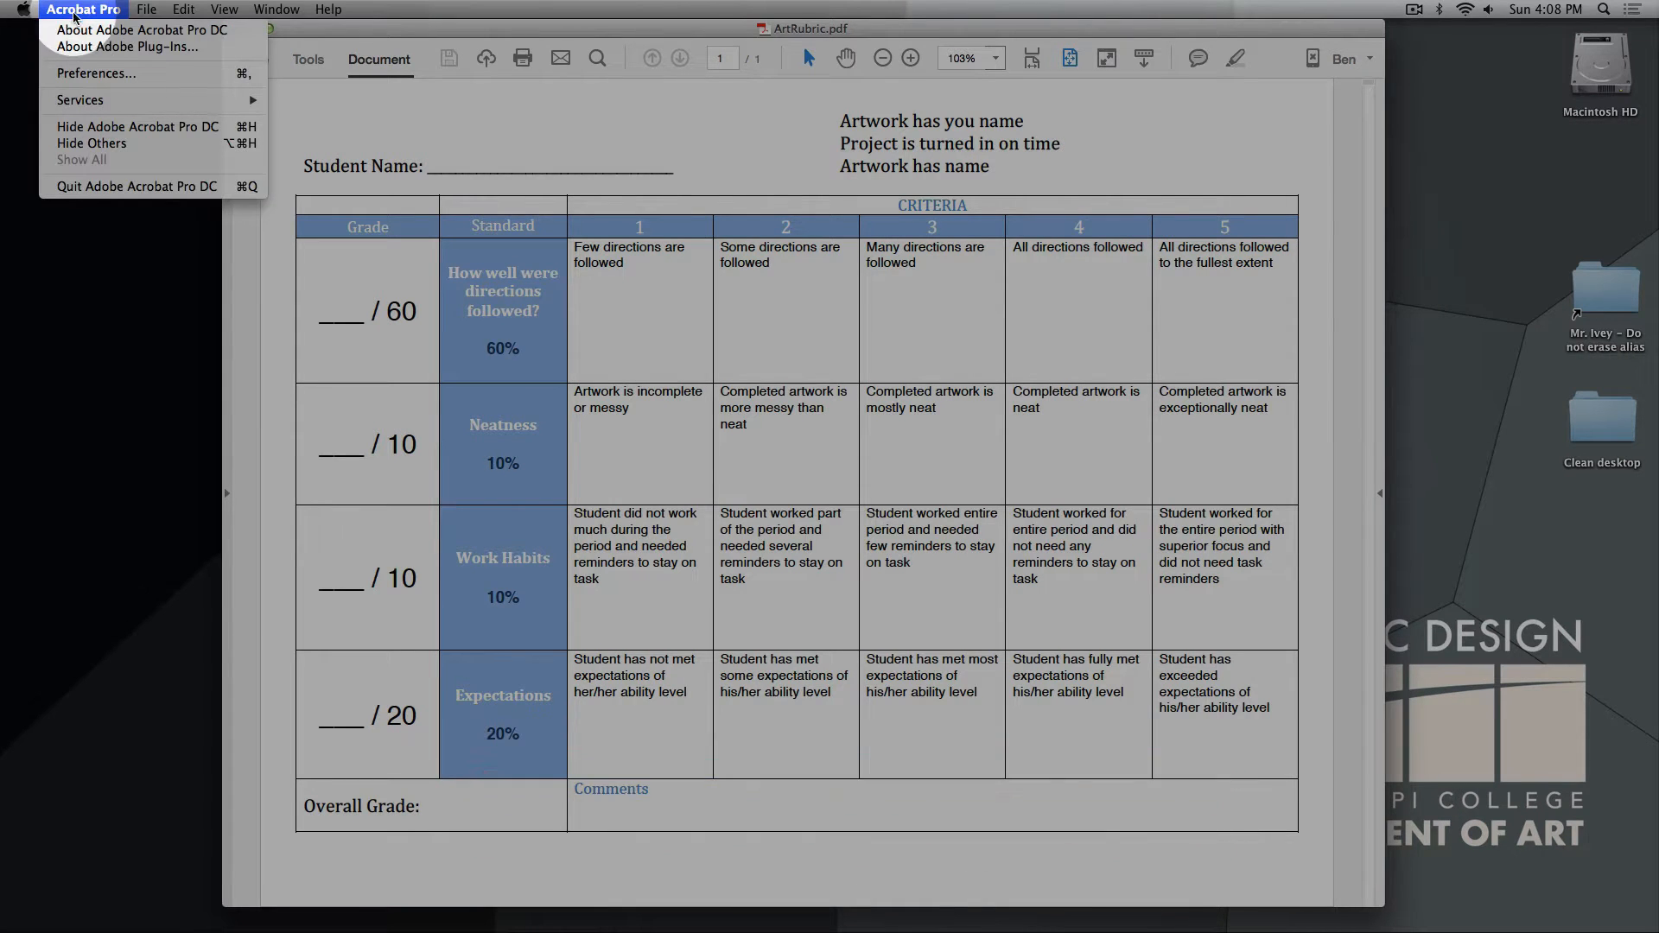
left_click(74, 74)
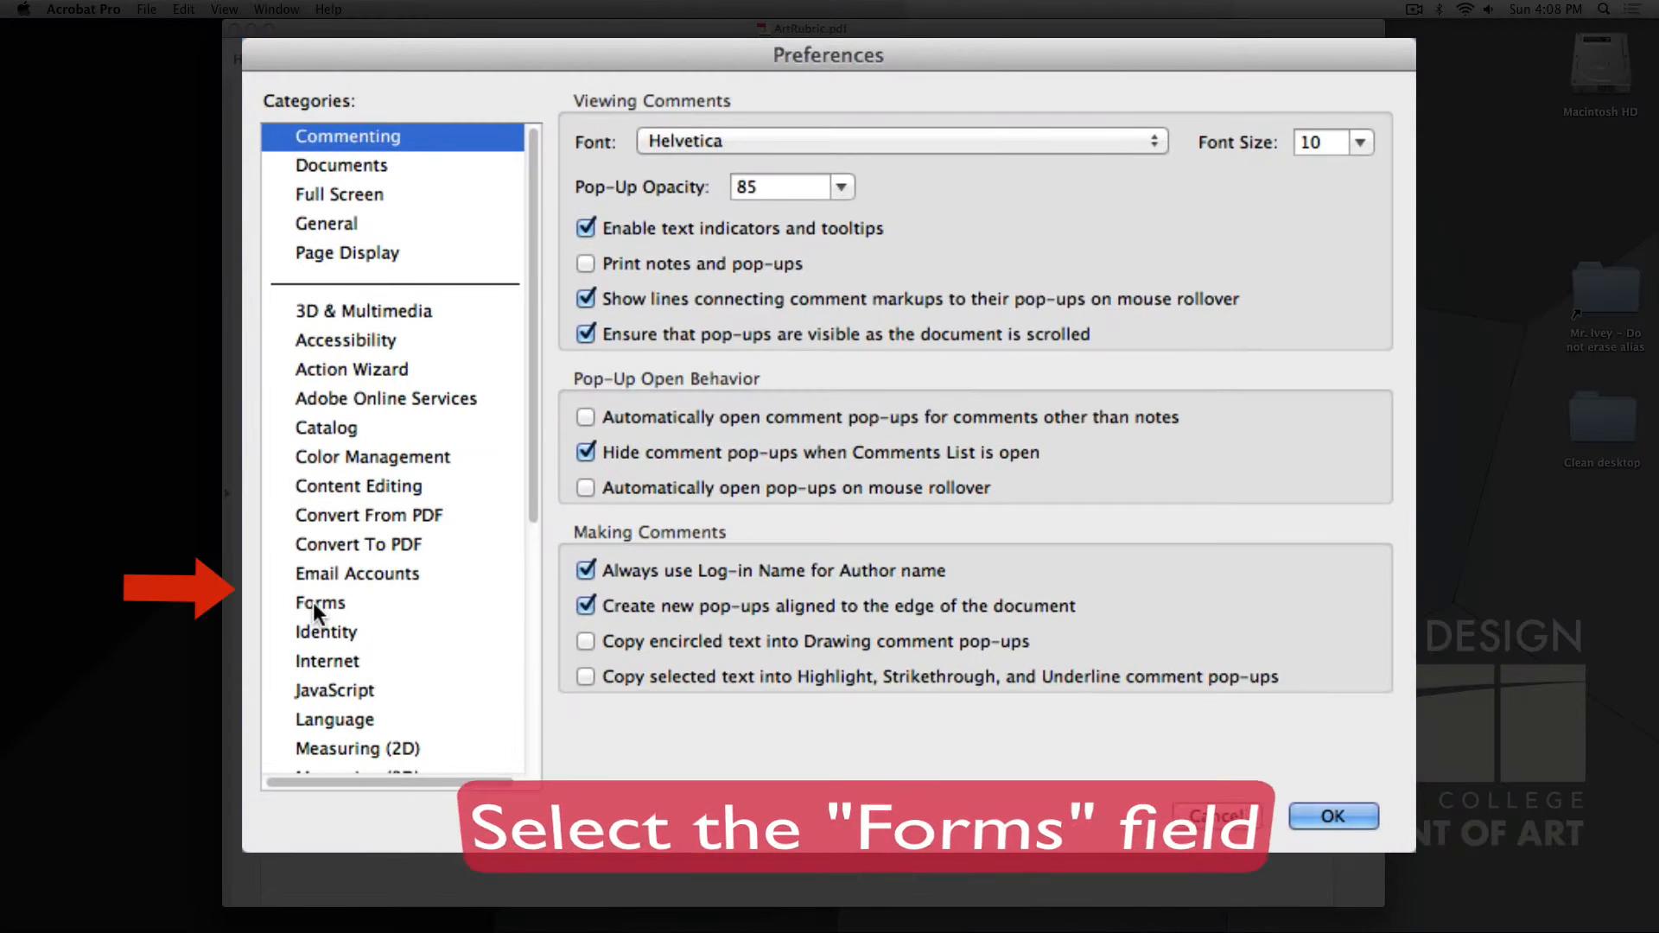
left_click(518, 536)
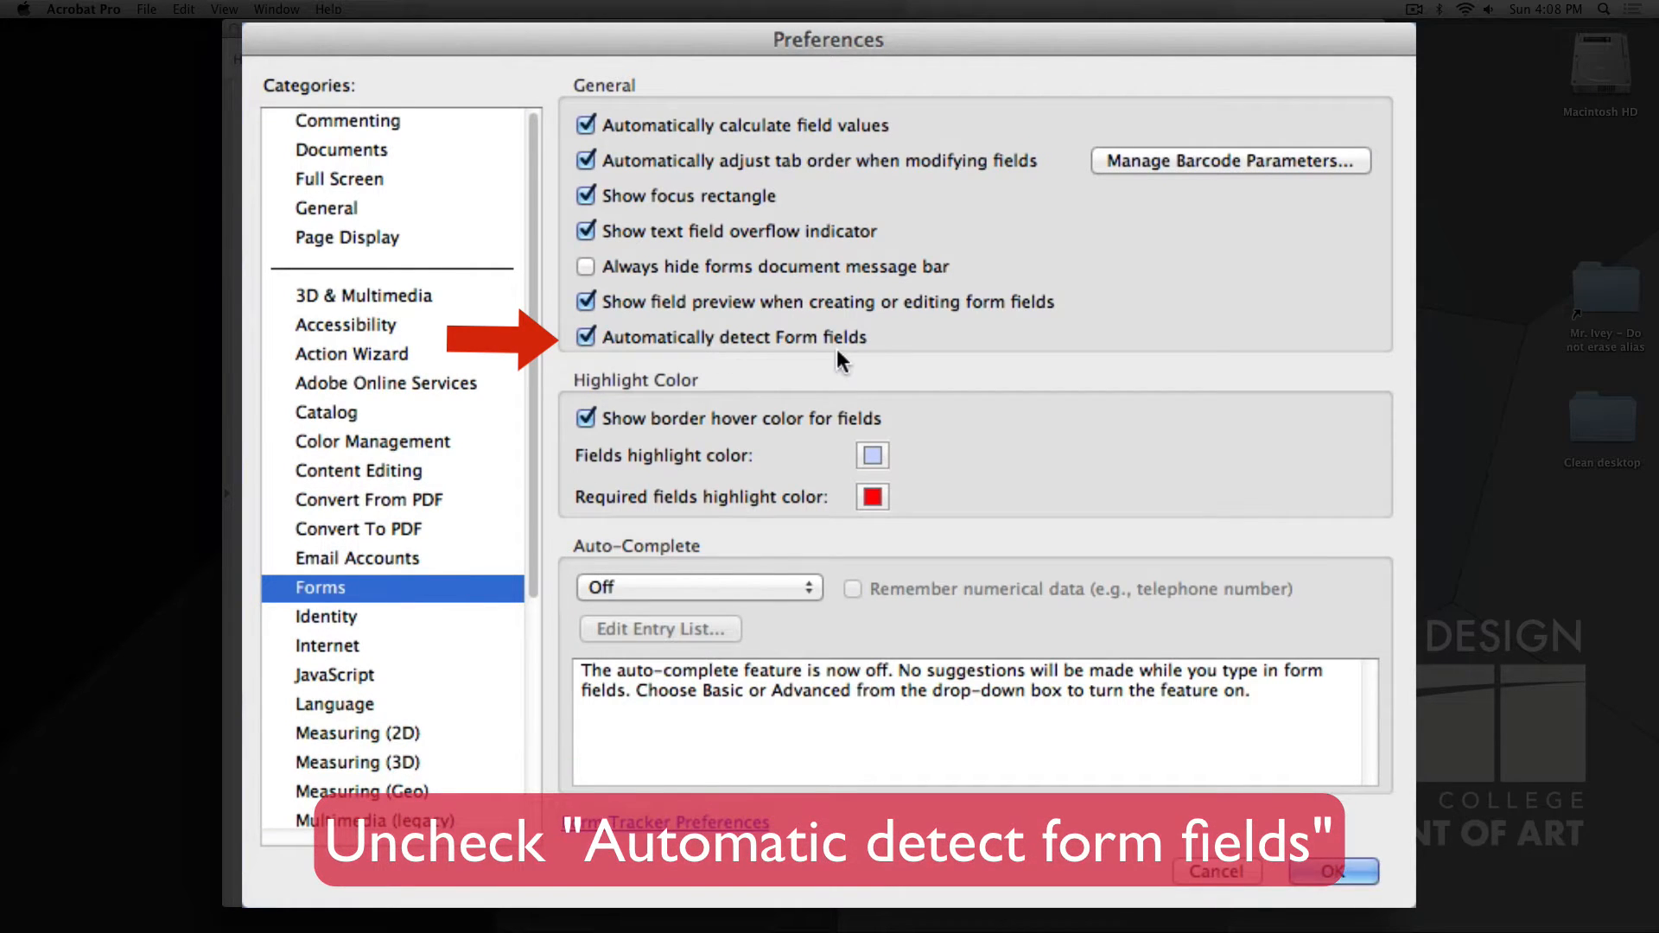
left_click(588, 338)
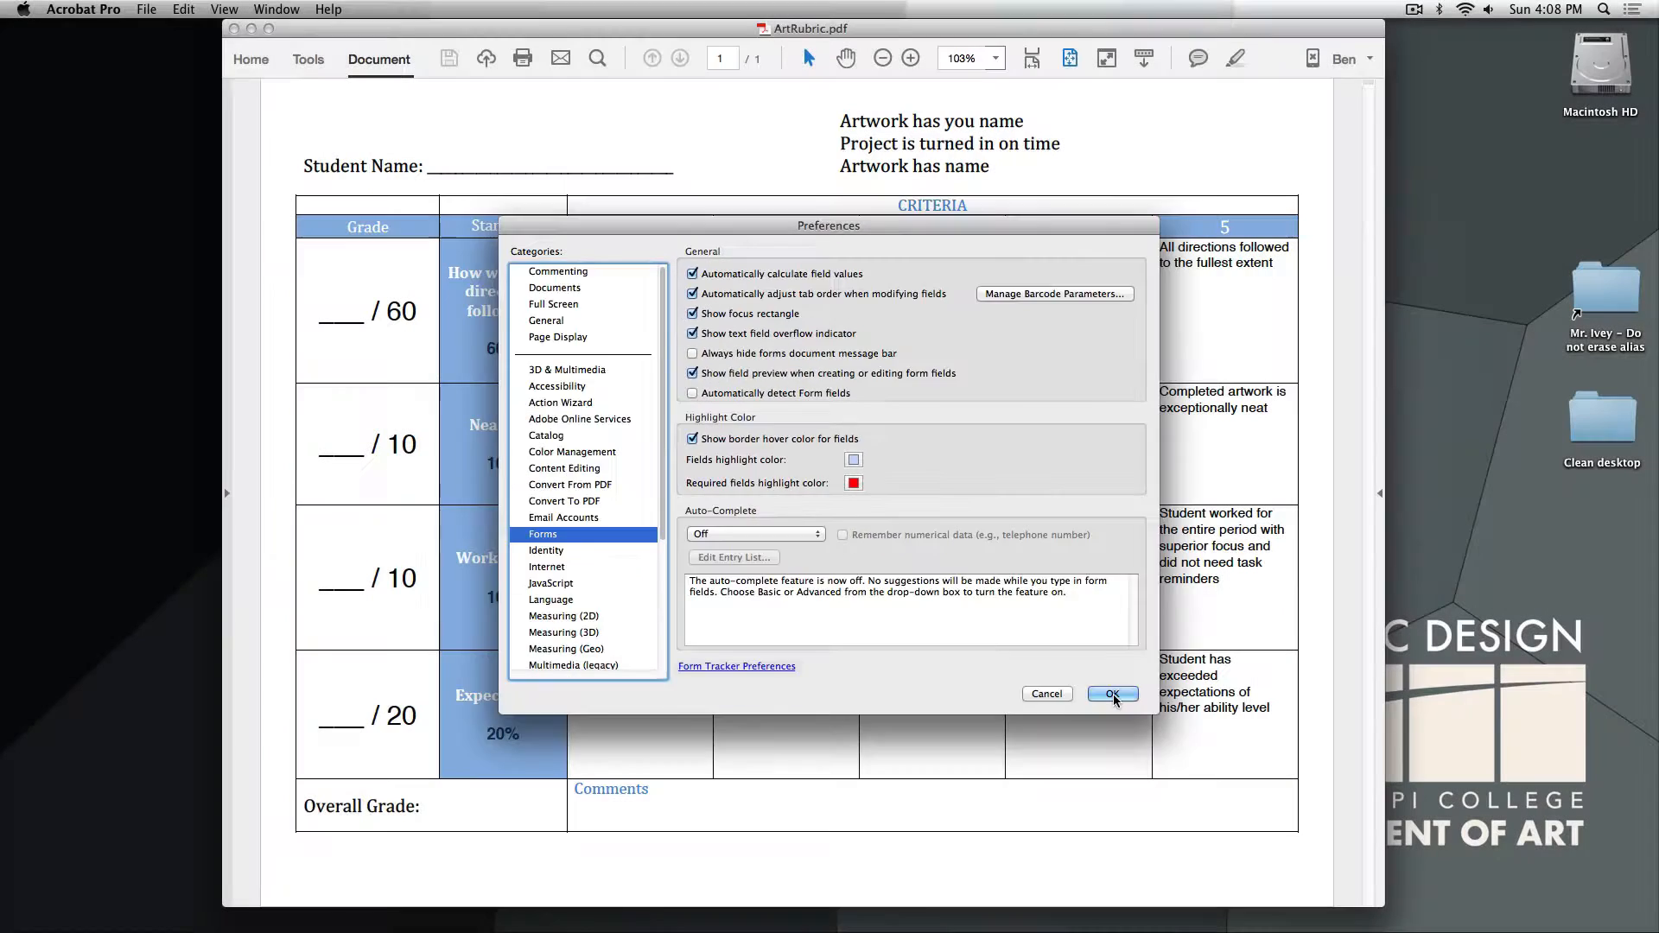
left_click(1113, 694)
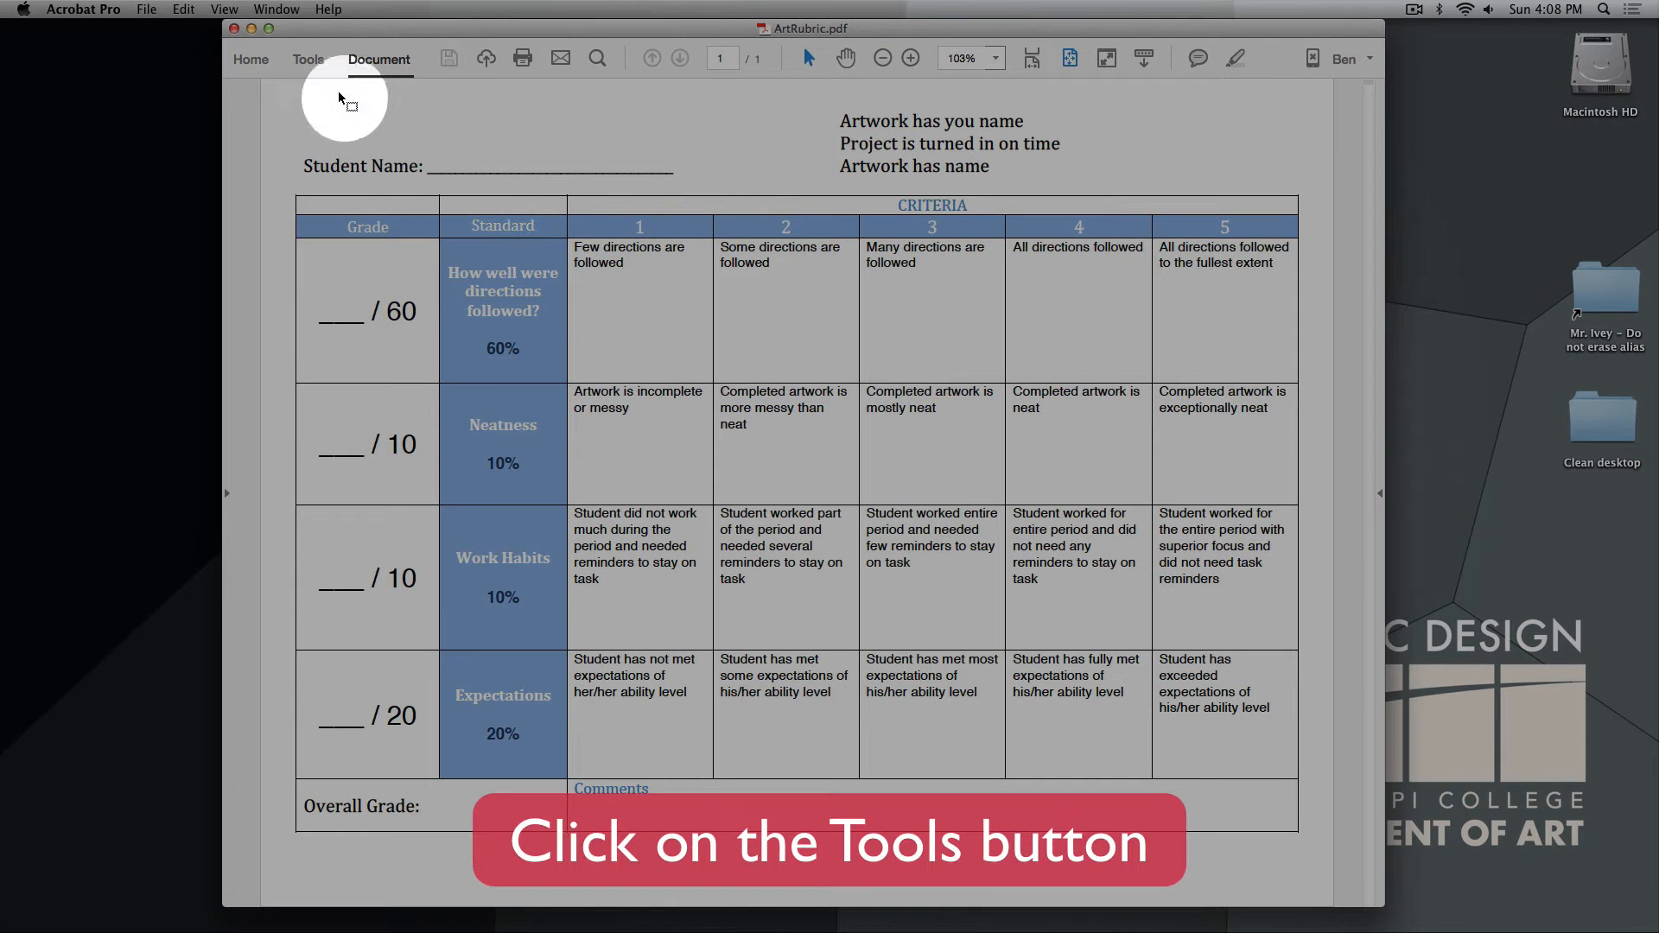
Start preparing a form from ArtRubric.pdf, without requiring signatures
left_click(309, 66)
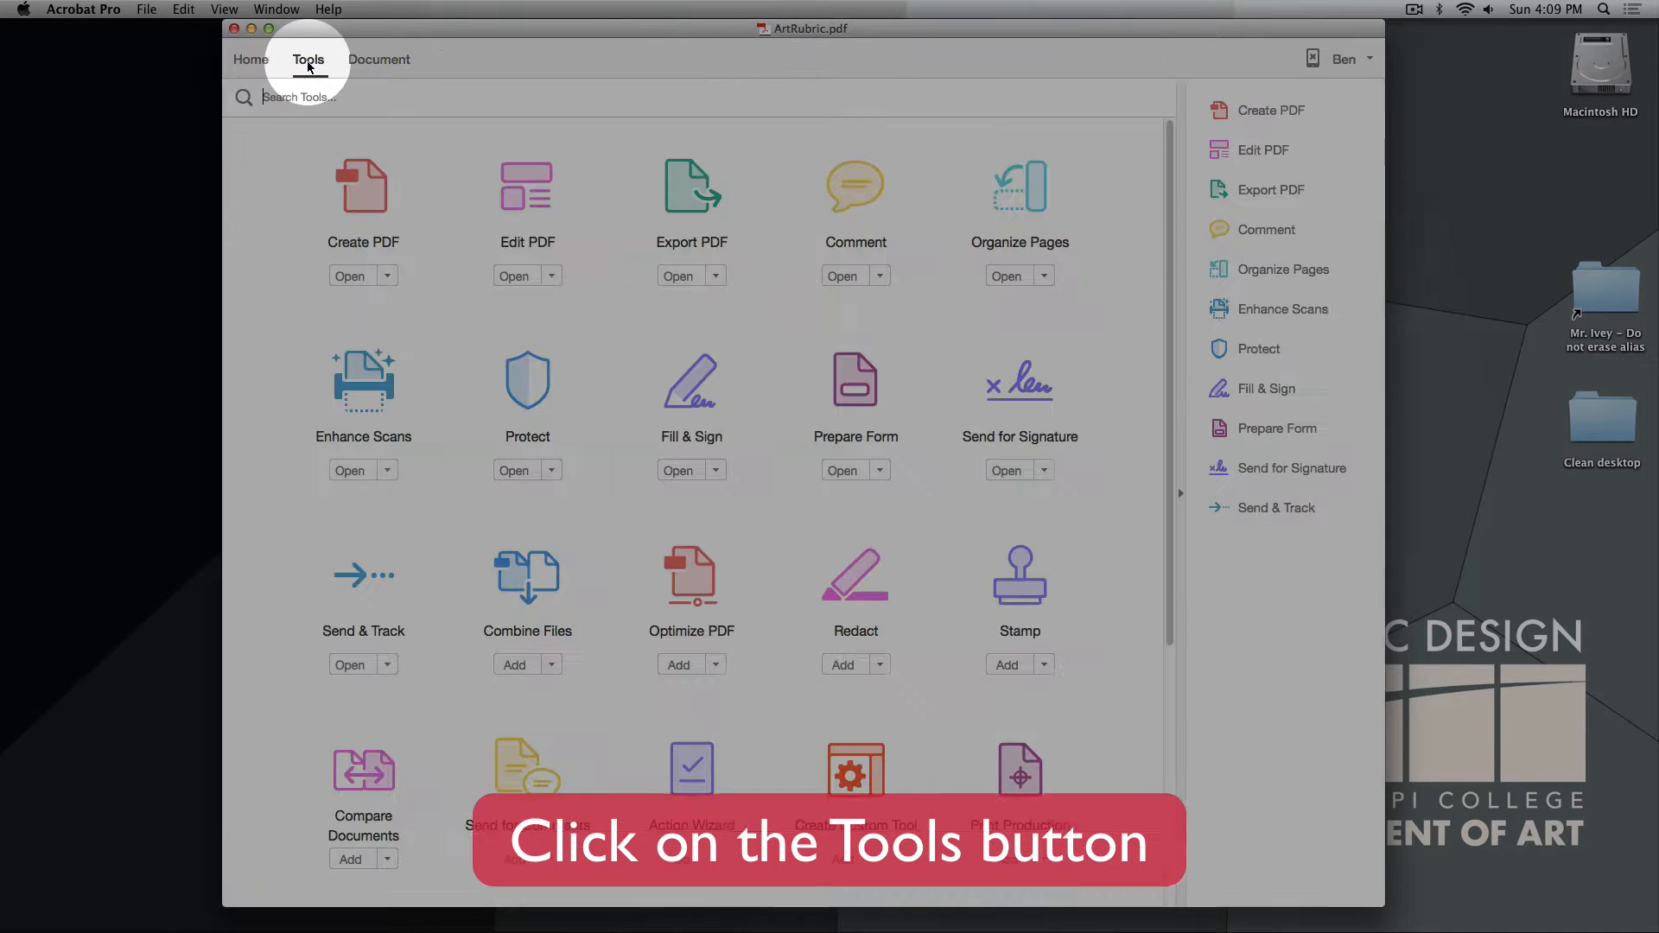
left_click(858, 392)
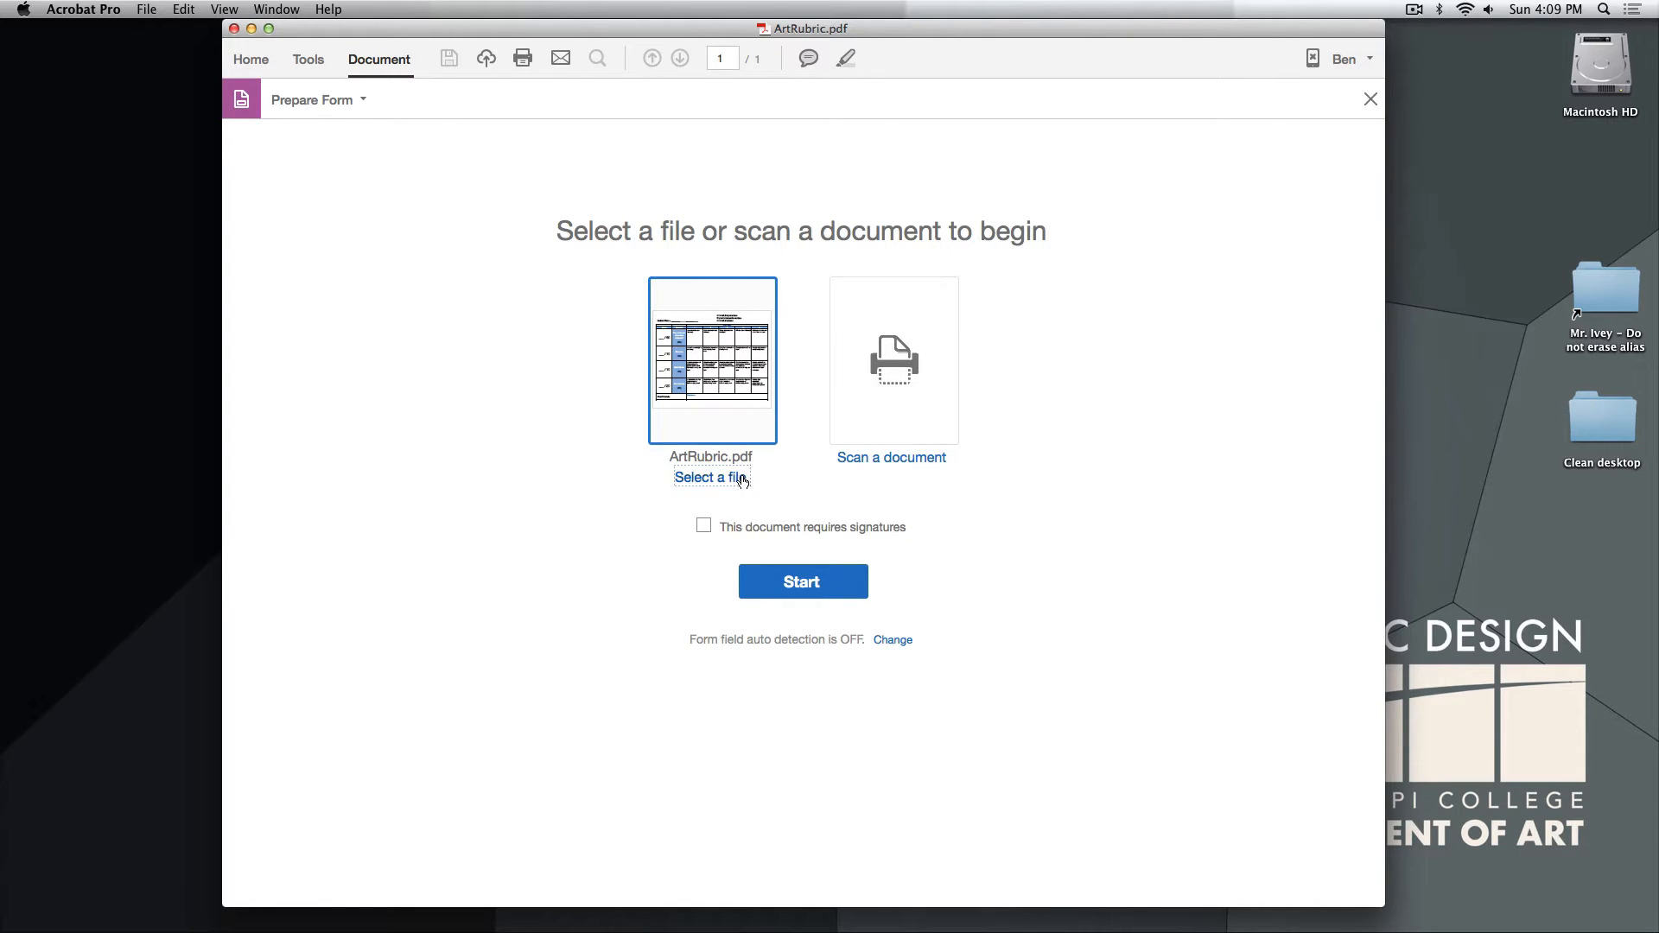
left_click(803, 583)
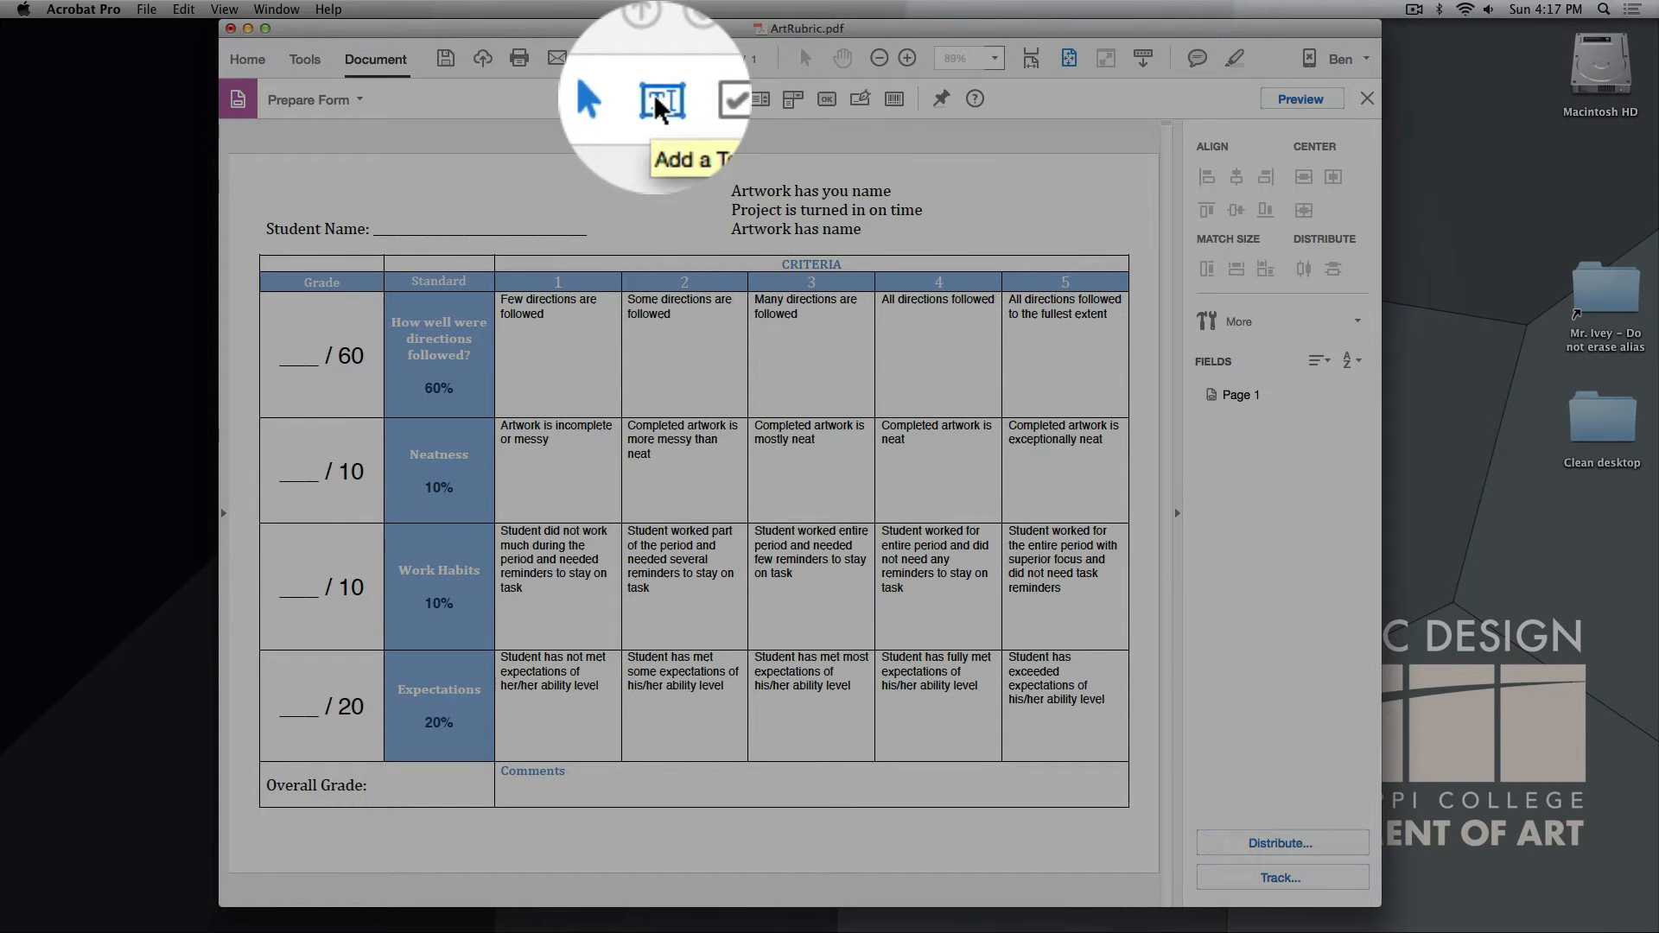
Add a text field over the blank line beside the Student Name label and name it Student Name
left_click(658, 99)
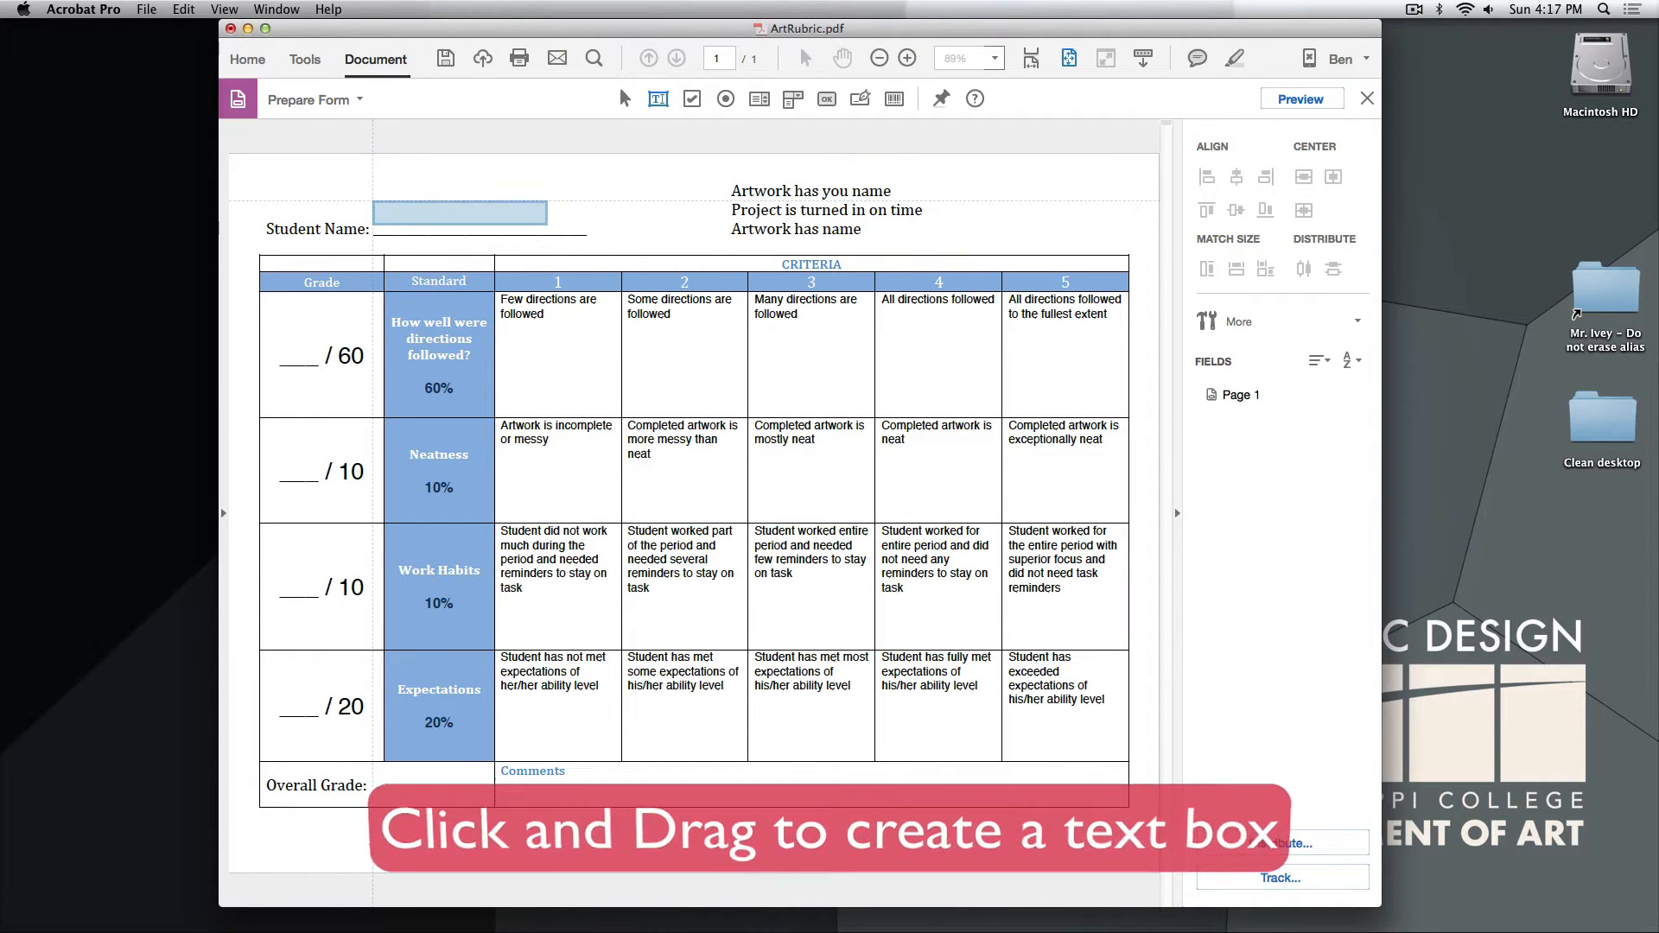
left_click_drag(372, 200, 588, 233)
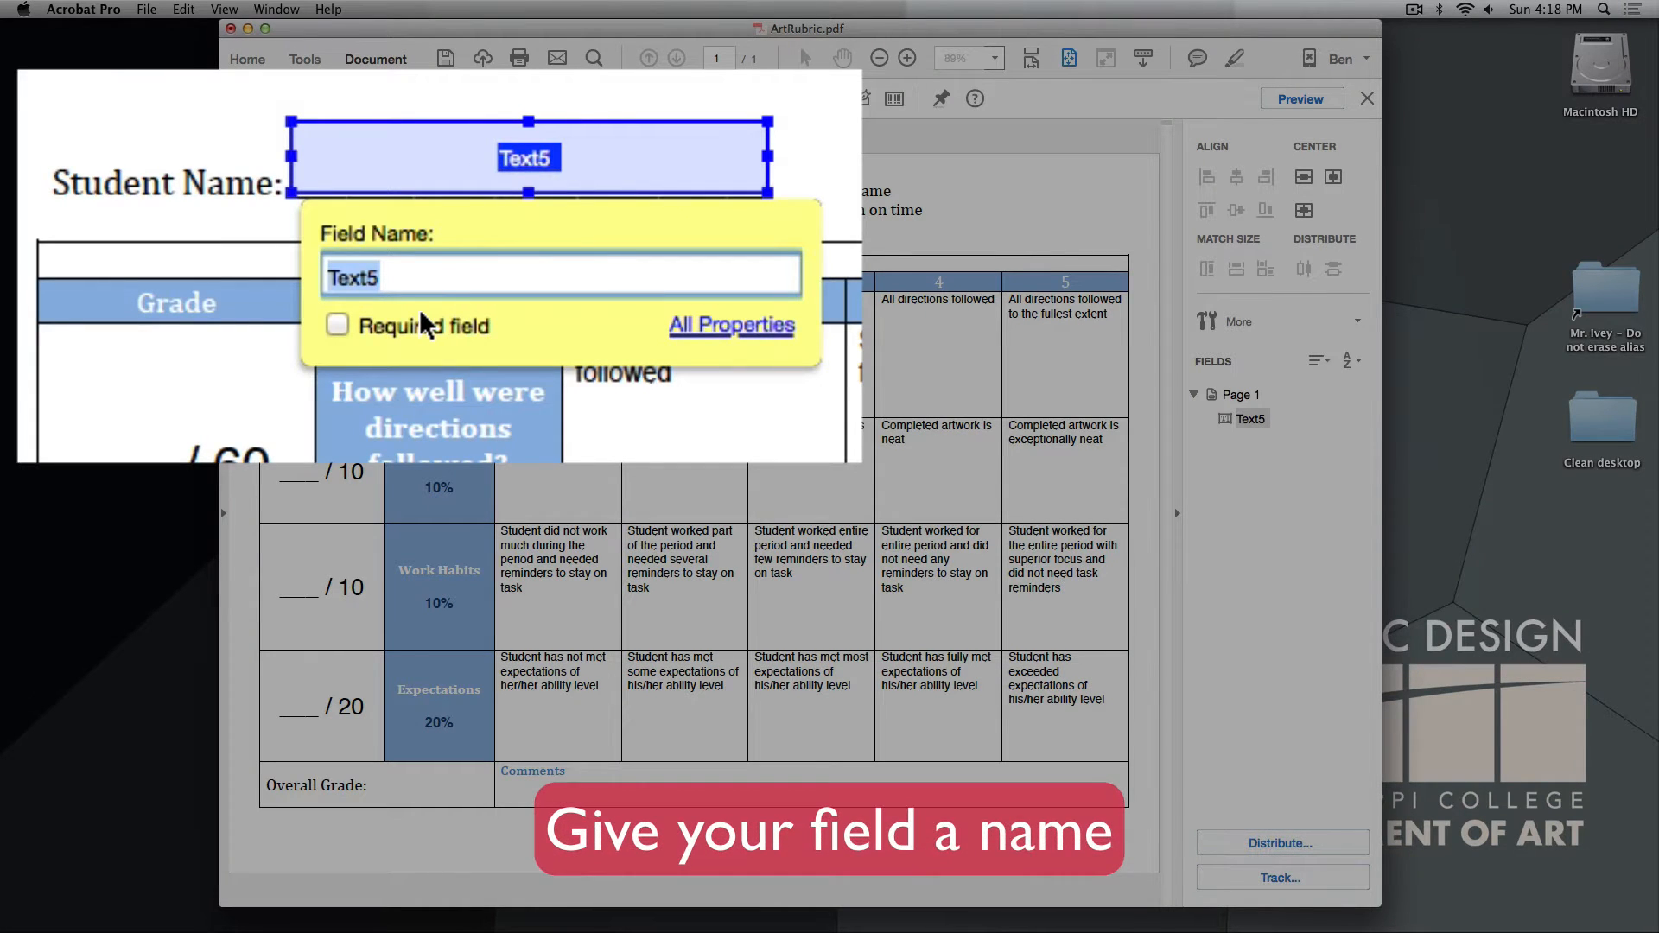
type("St")
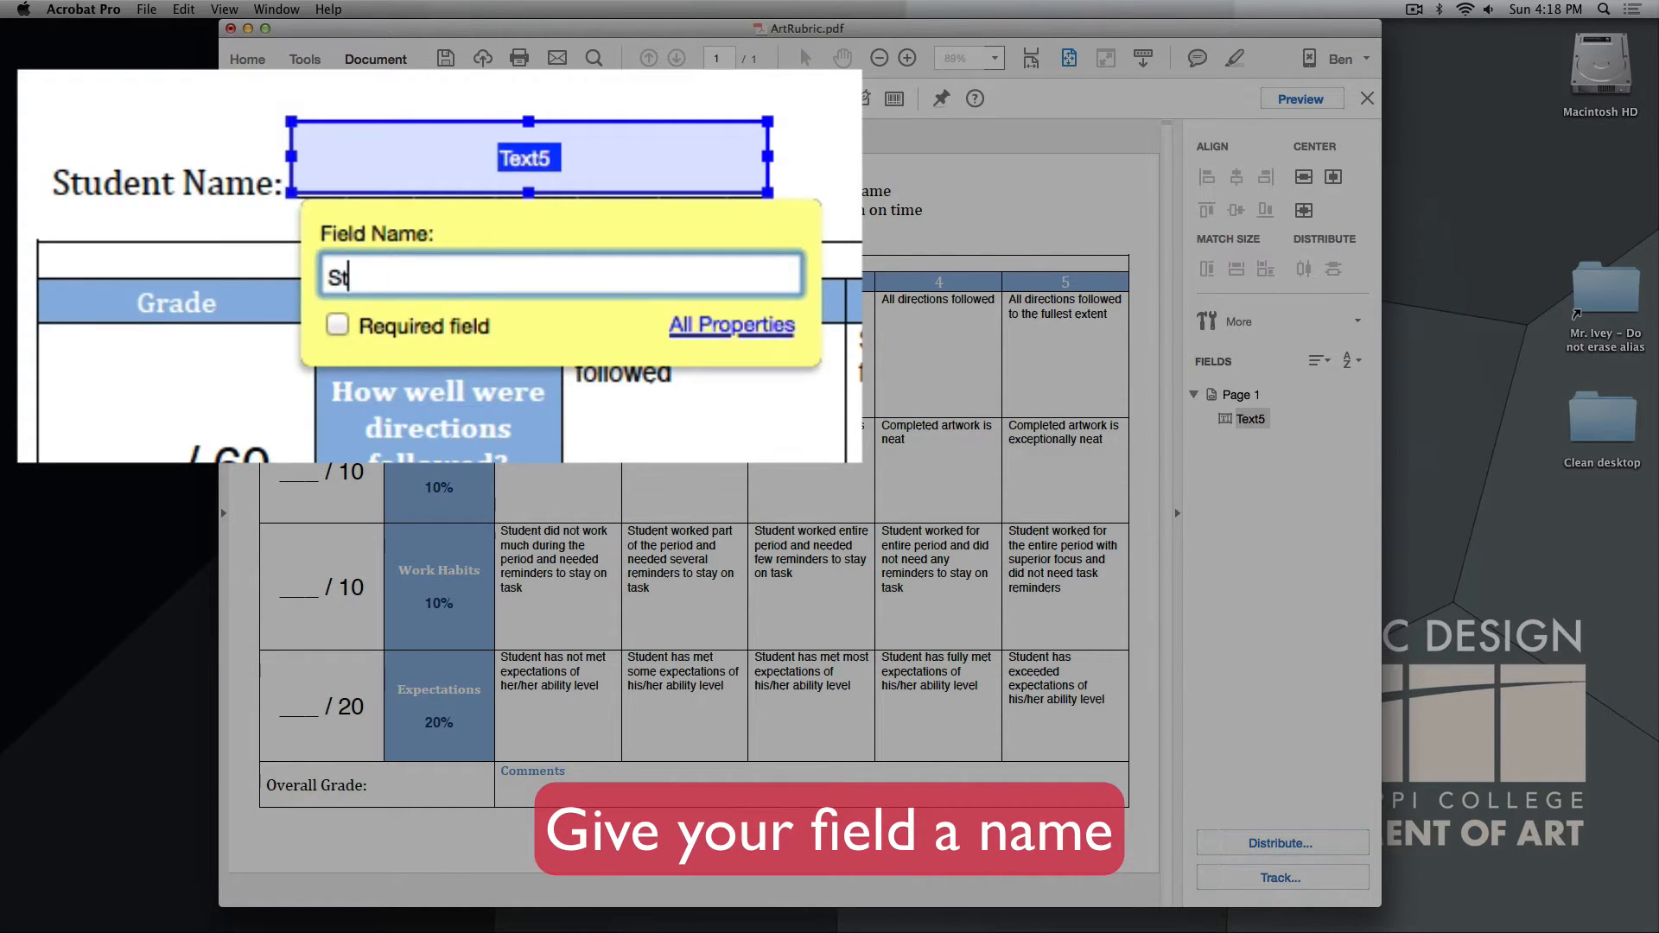
type("udent Name")
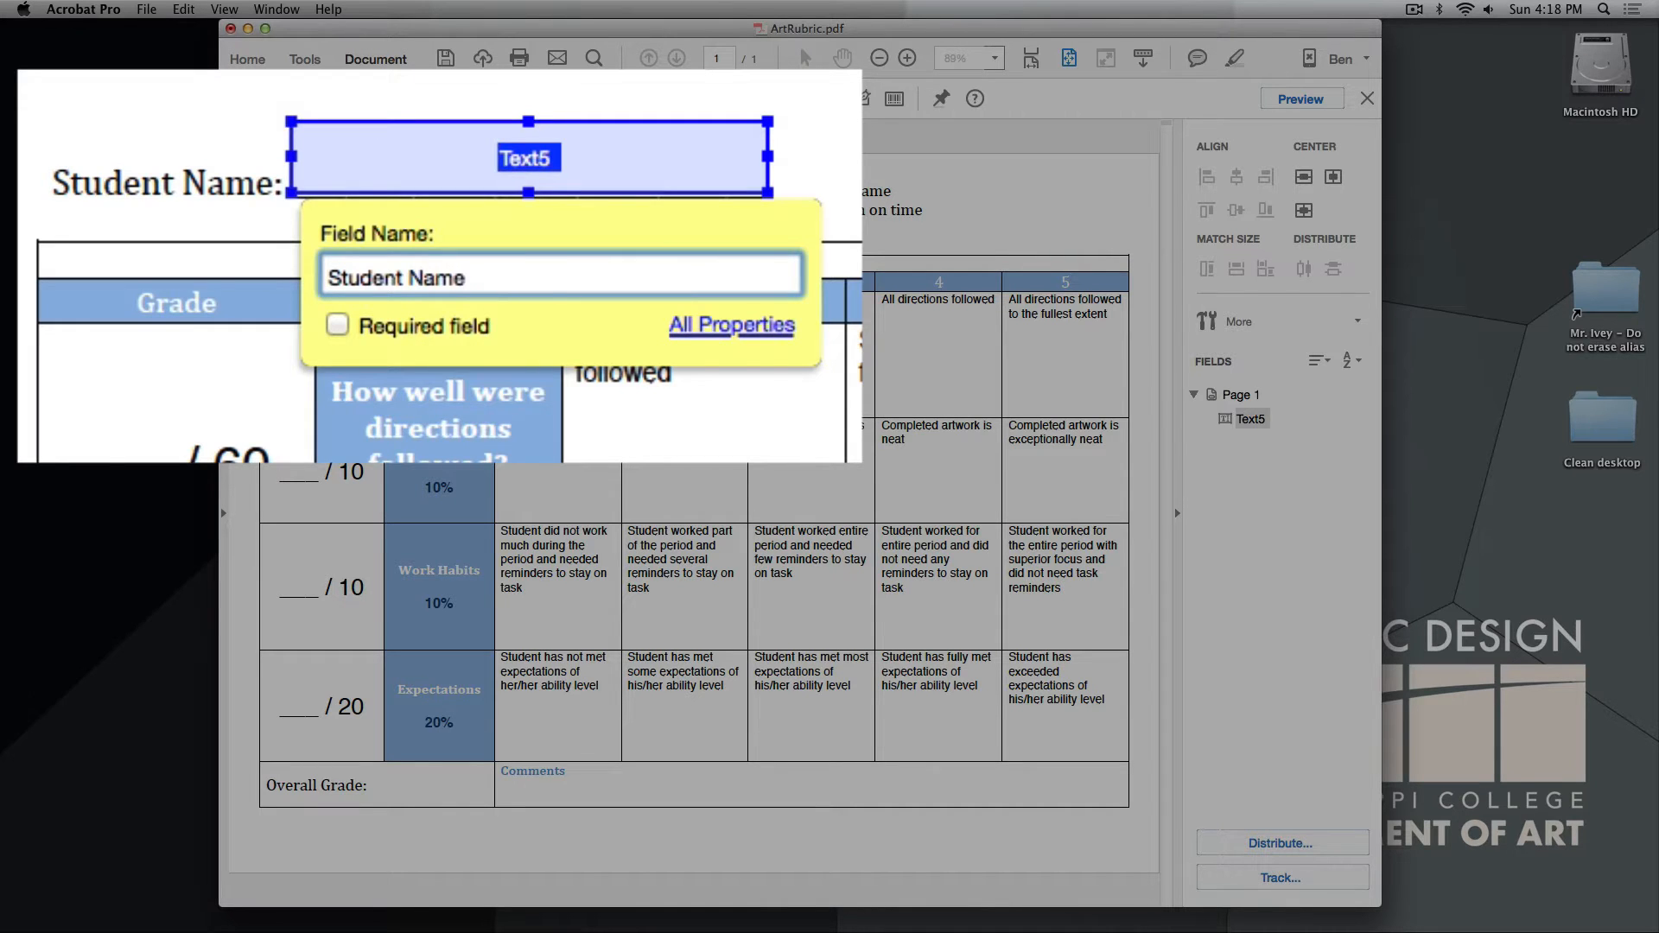
left_click(548, 102)
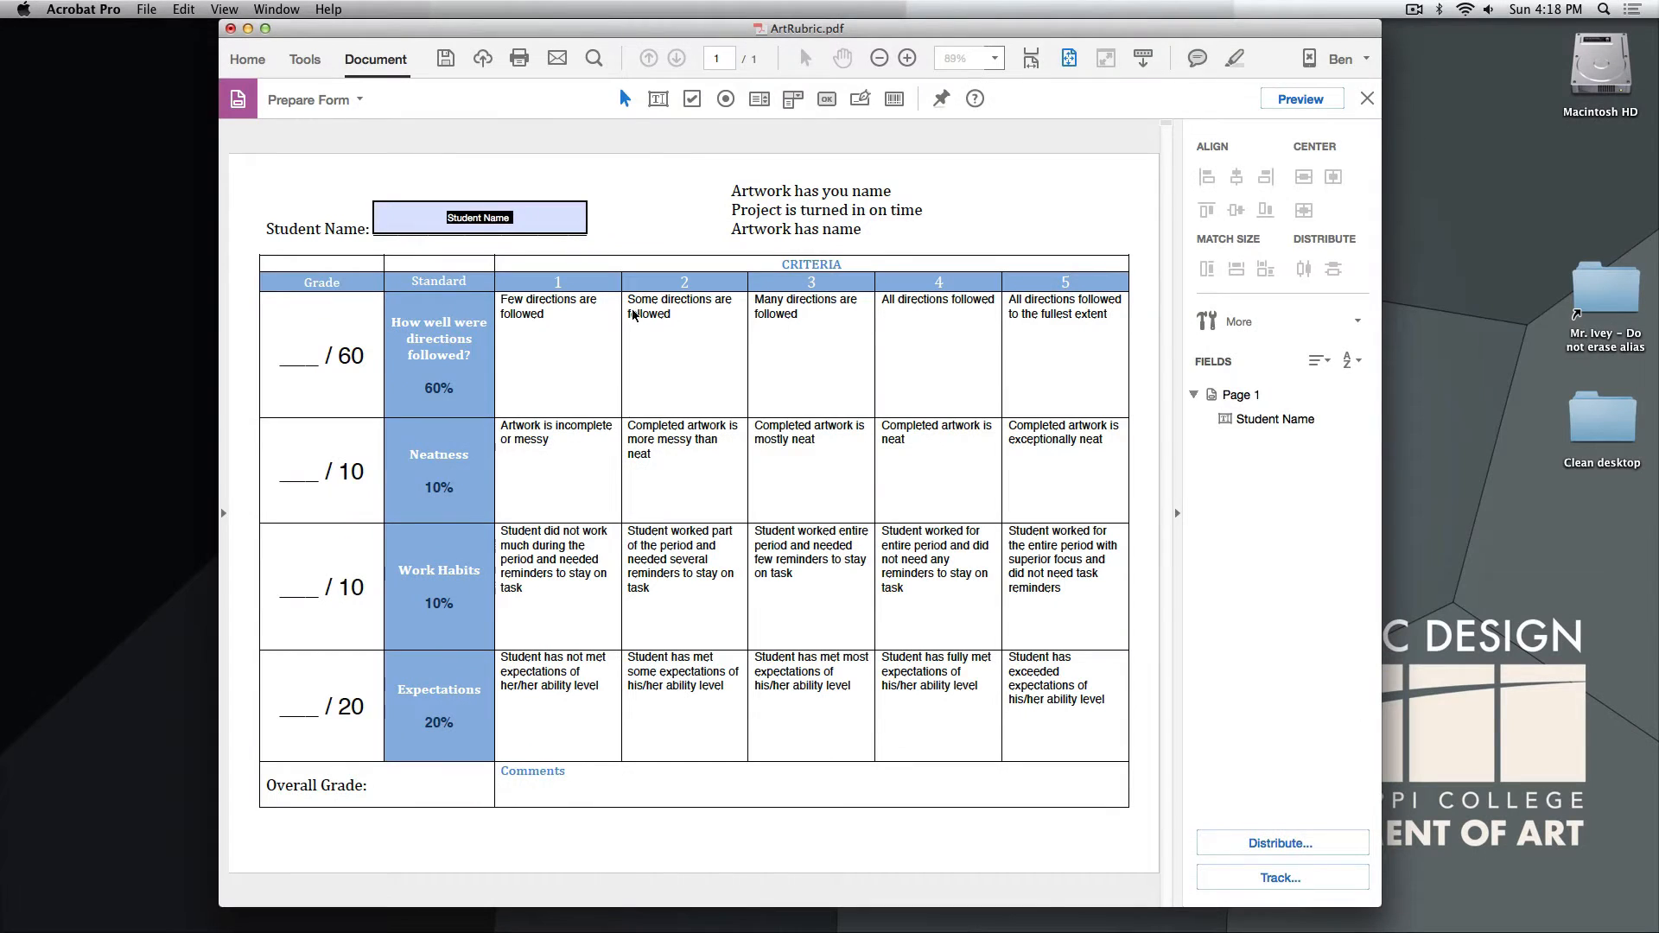
Add a text field filling the Comments cell beside its label and name it Comments
left_click(656, 100)
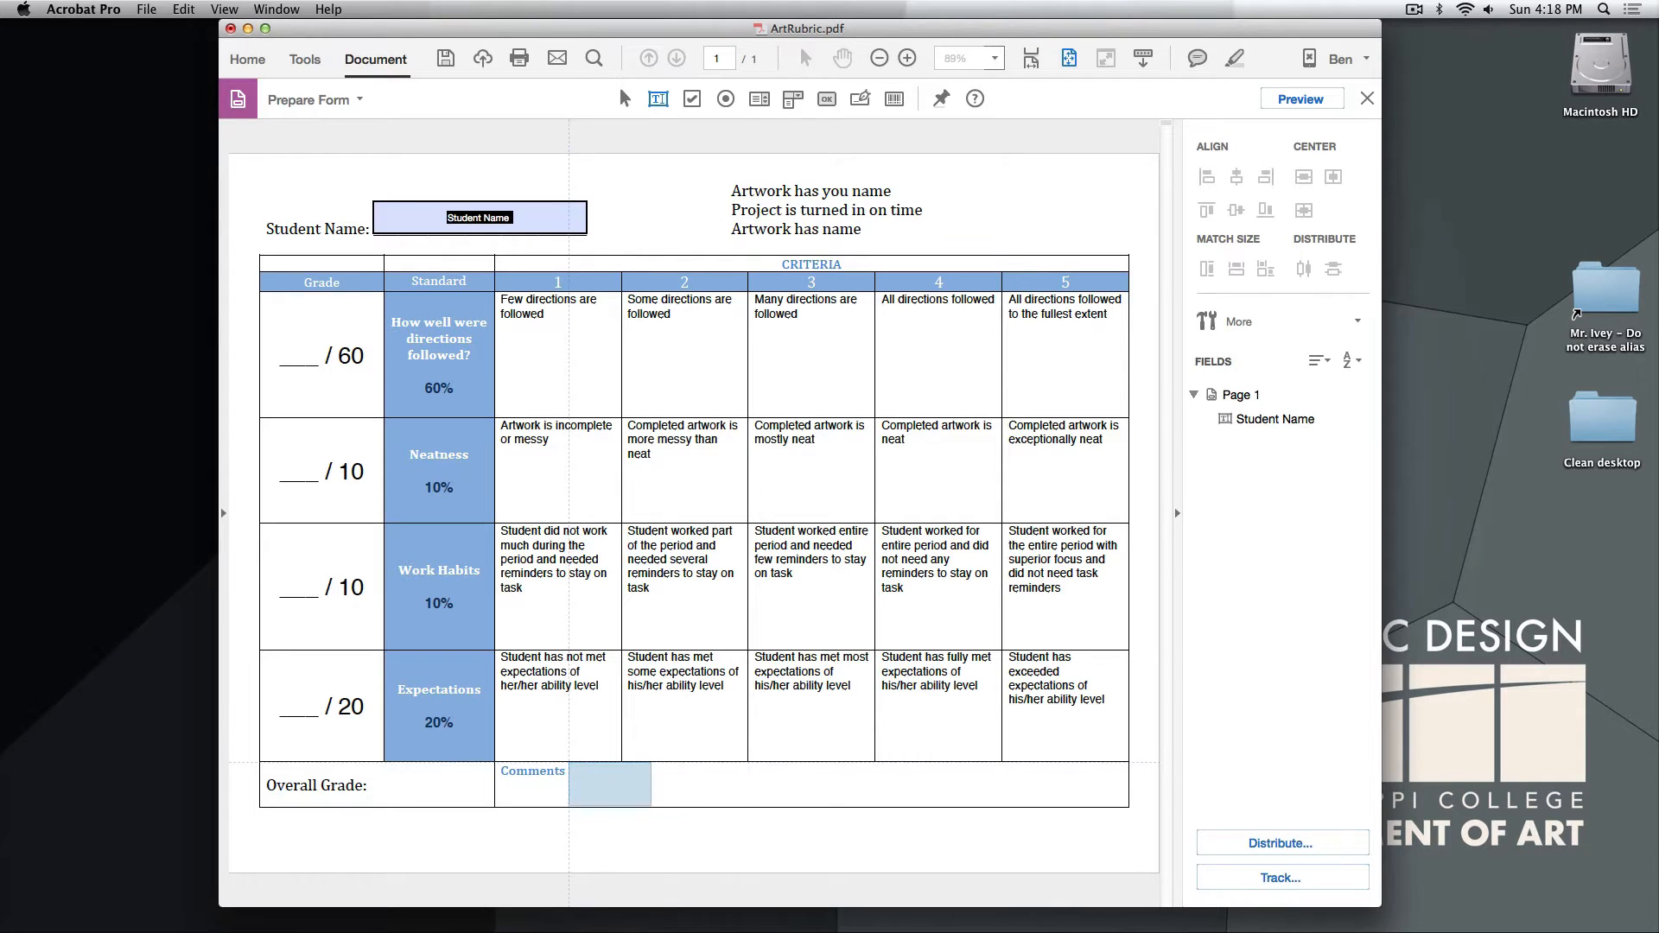
left_click_drag(568, 762, 1122, 806)
type("C")
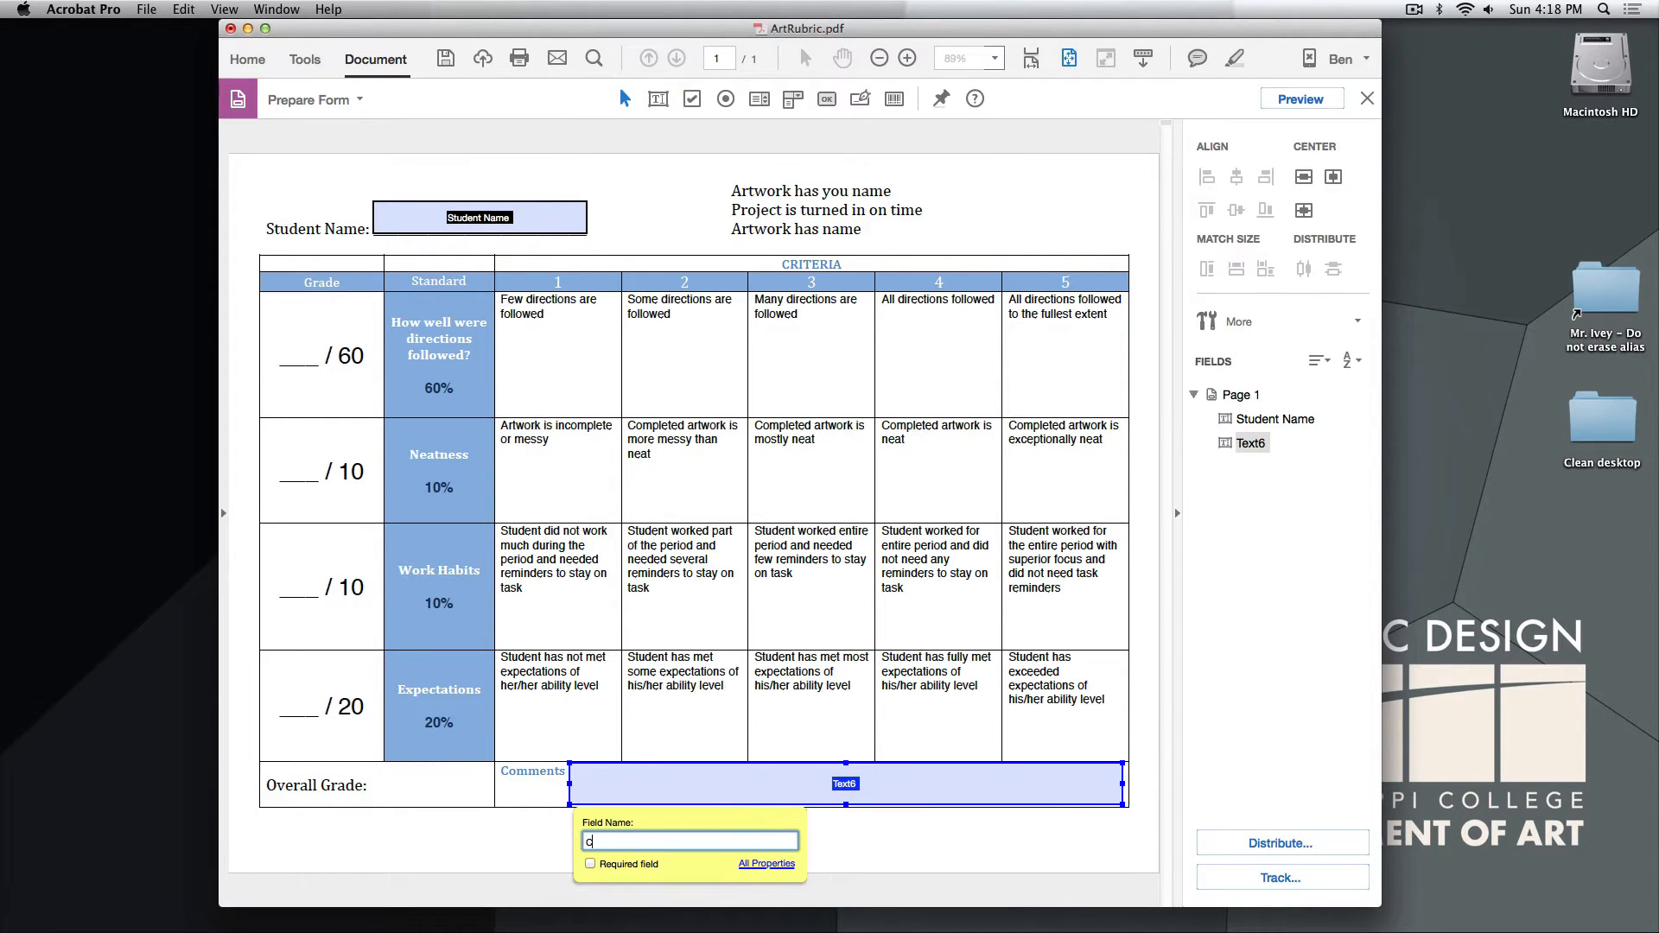
type("omments")
key("Return")
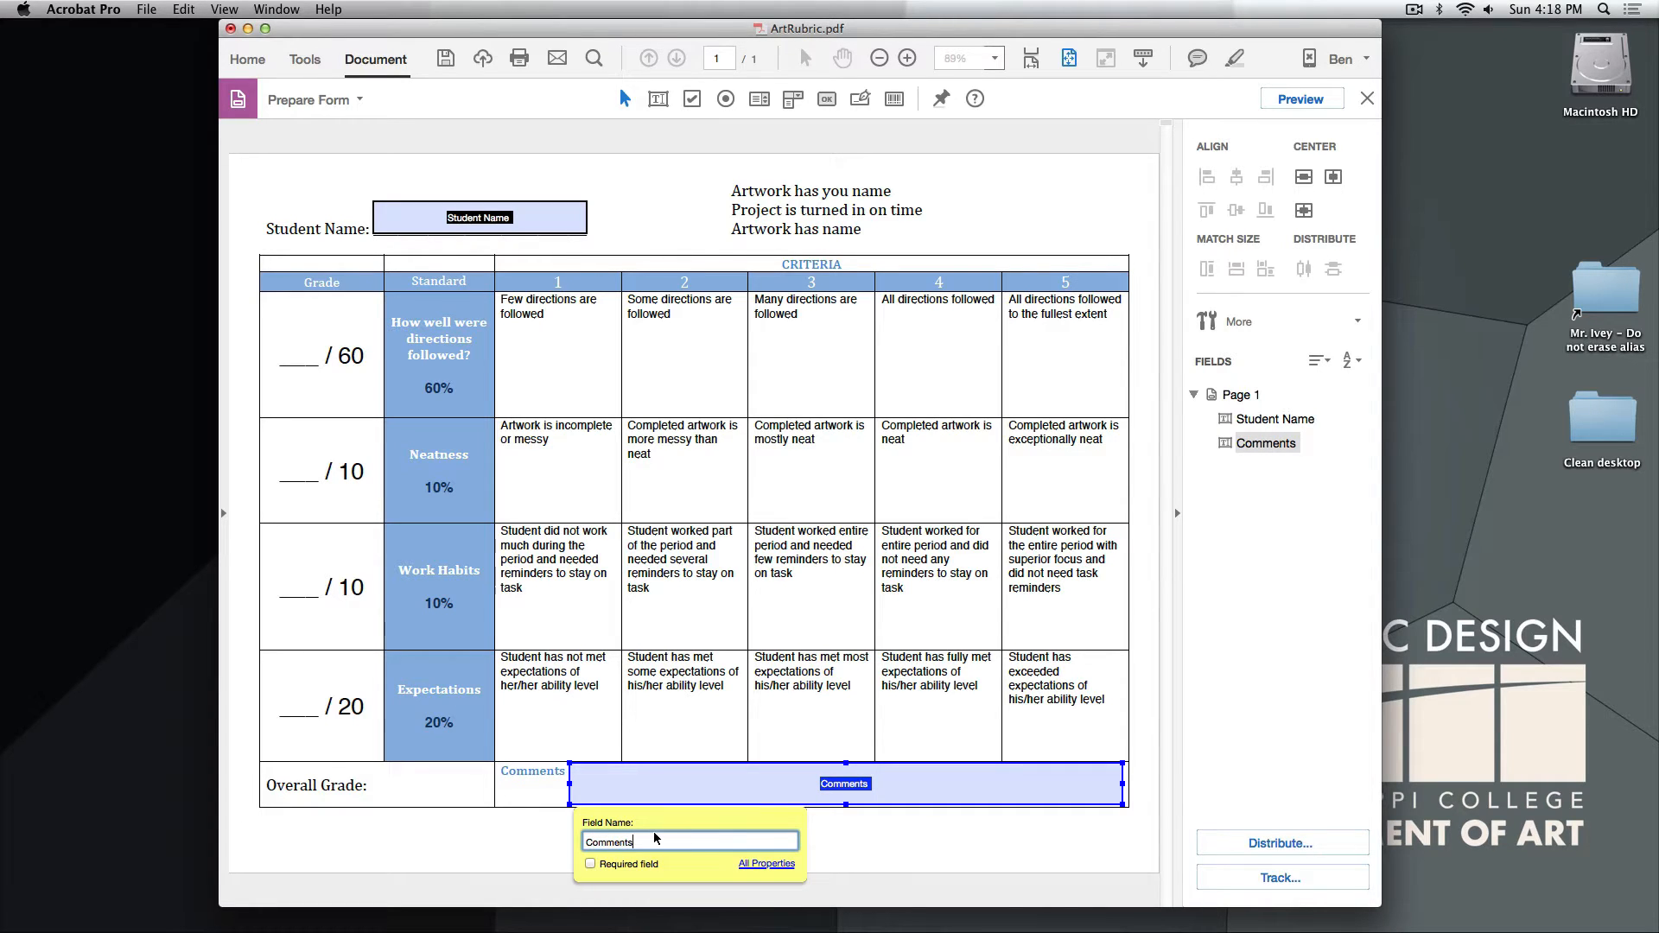
left_click(910, 861)
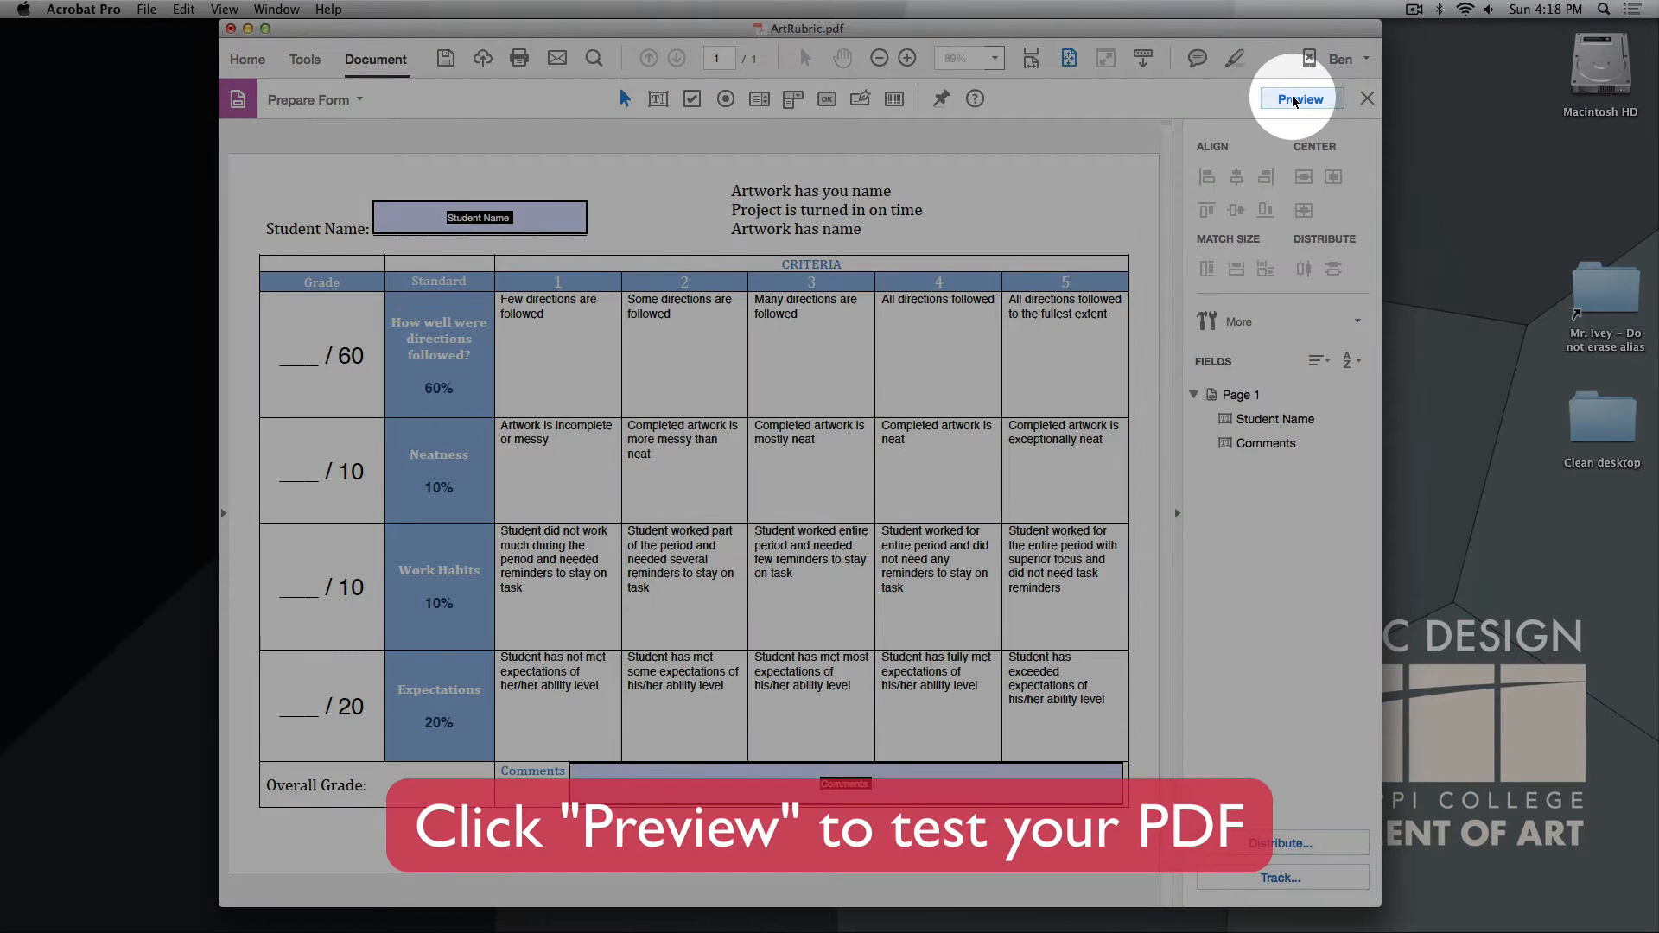
Preview the form and fill in the Student Name field with a sample student's full name
left_click(1293, 100)
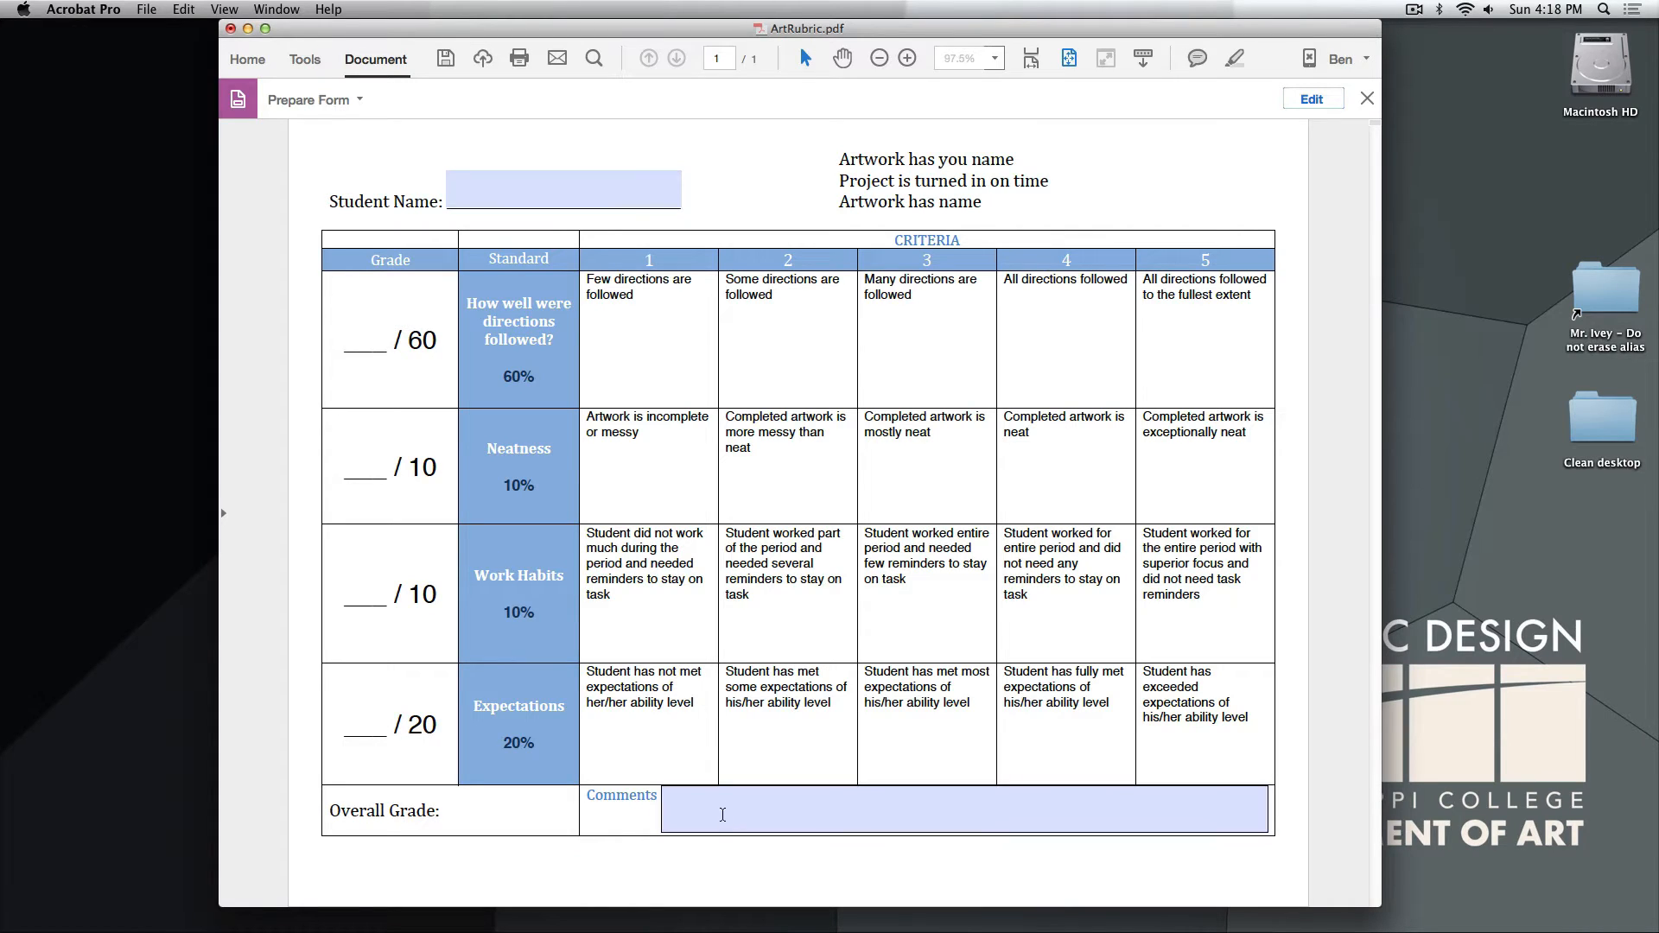
left_click(505, 205)
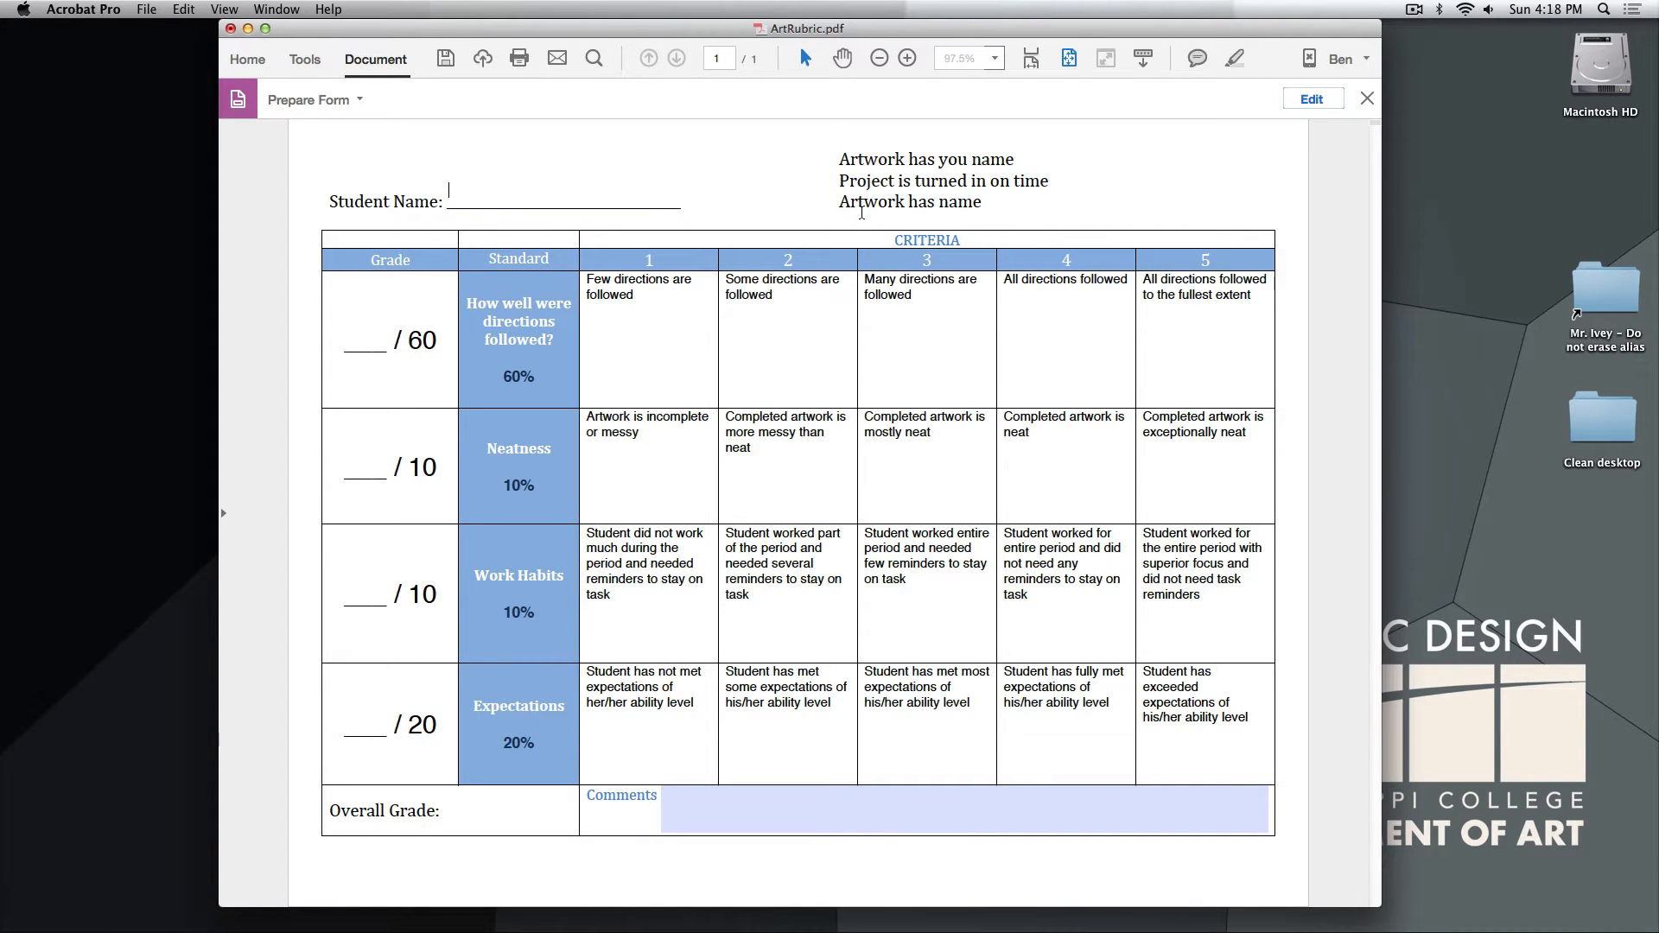
type("John DOe")
key("BackSpace")
key("BackSpace")
type("oe")
key("BackSpace")
key("BackSpace")
type("oe")
Enter "You did a great job!" in the Comments field and return to form editing
left_click(743, 799)
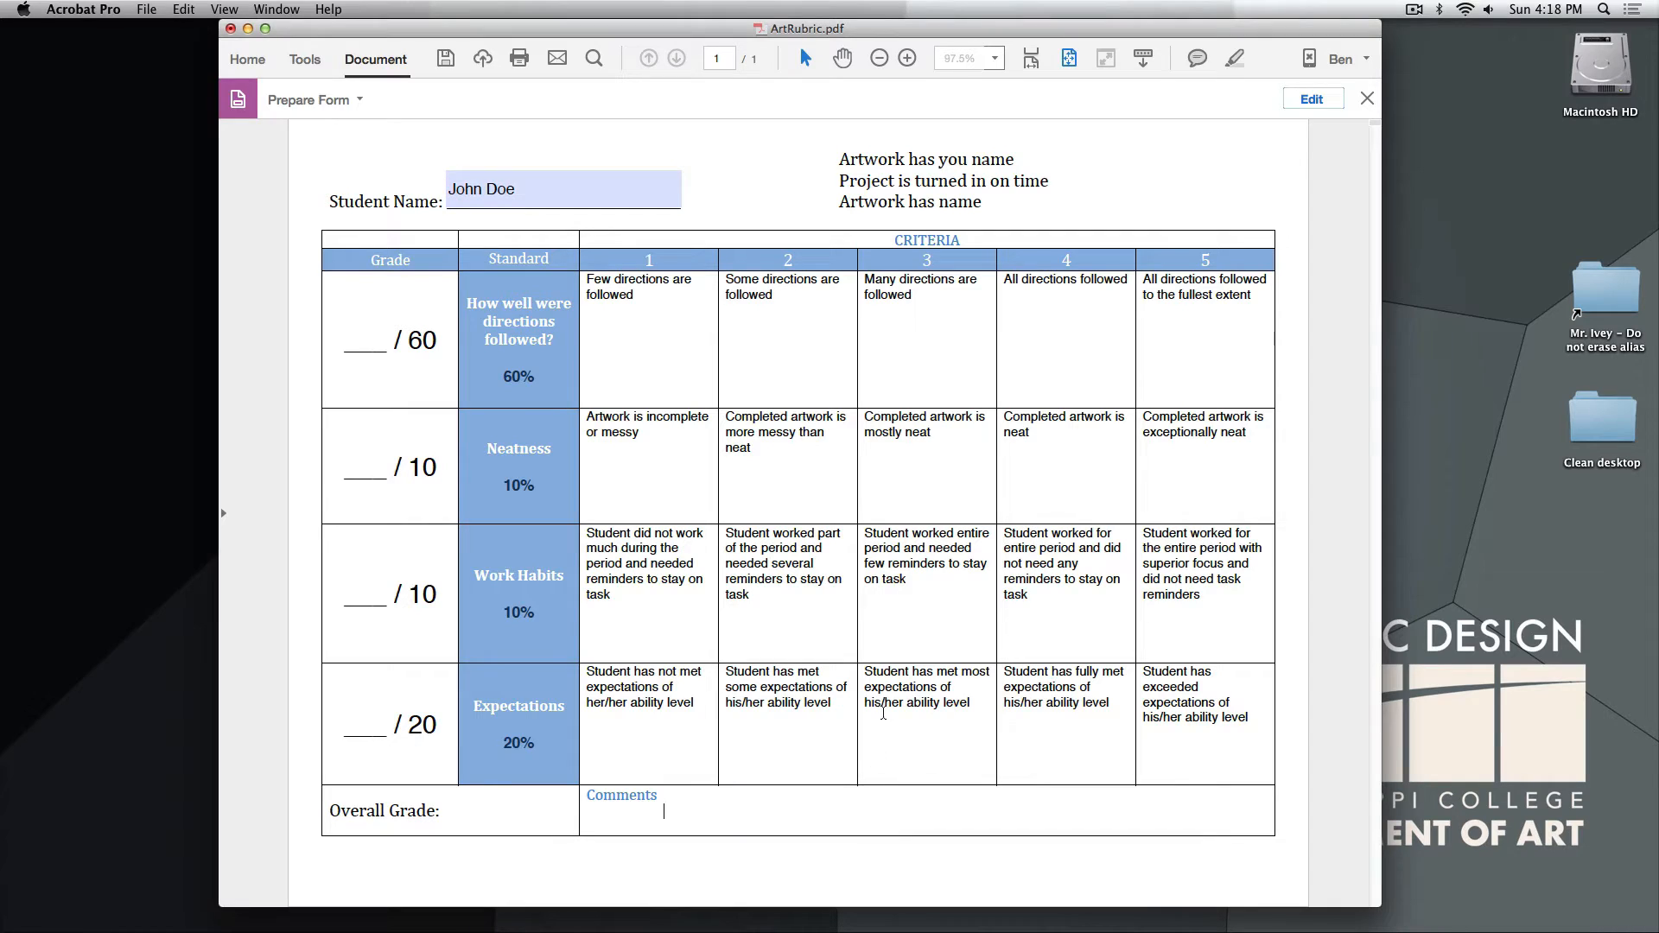
type("You did a great job!")
key("Return")
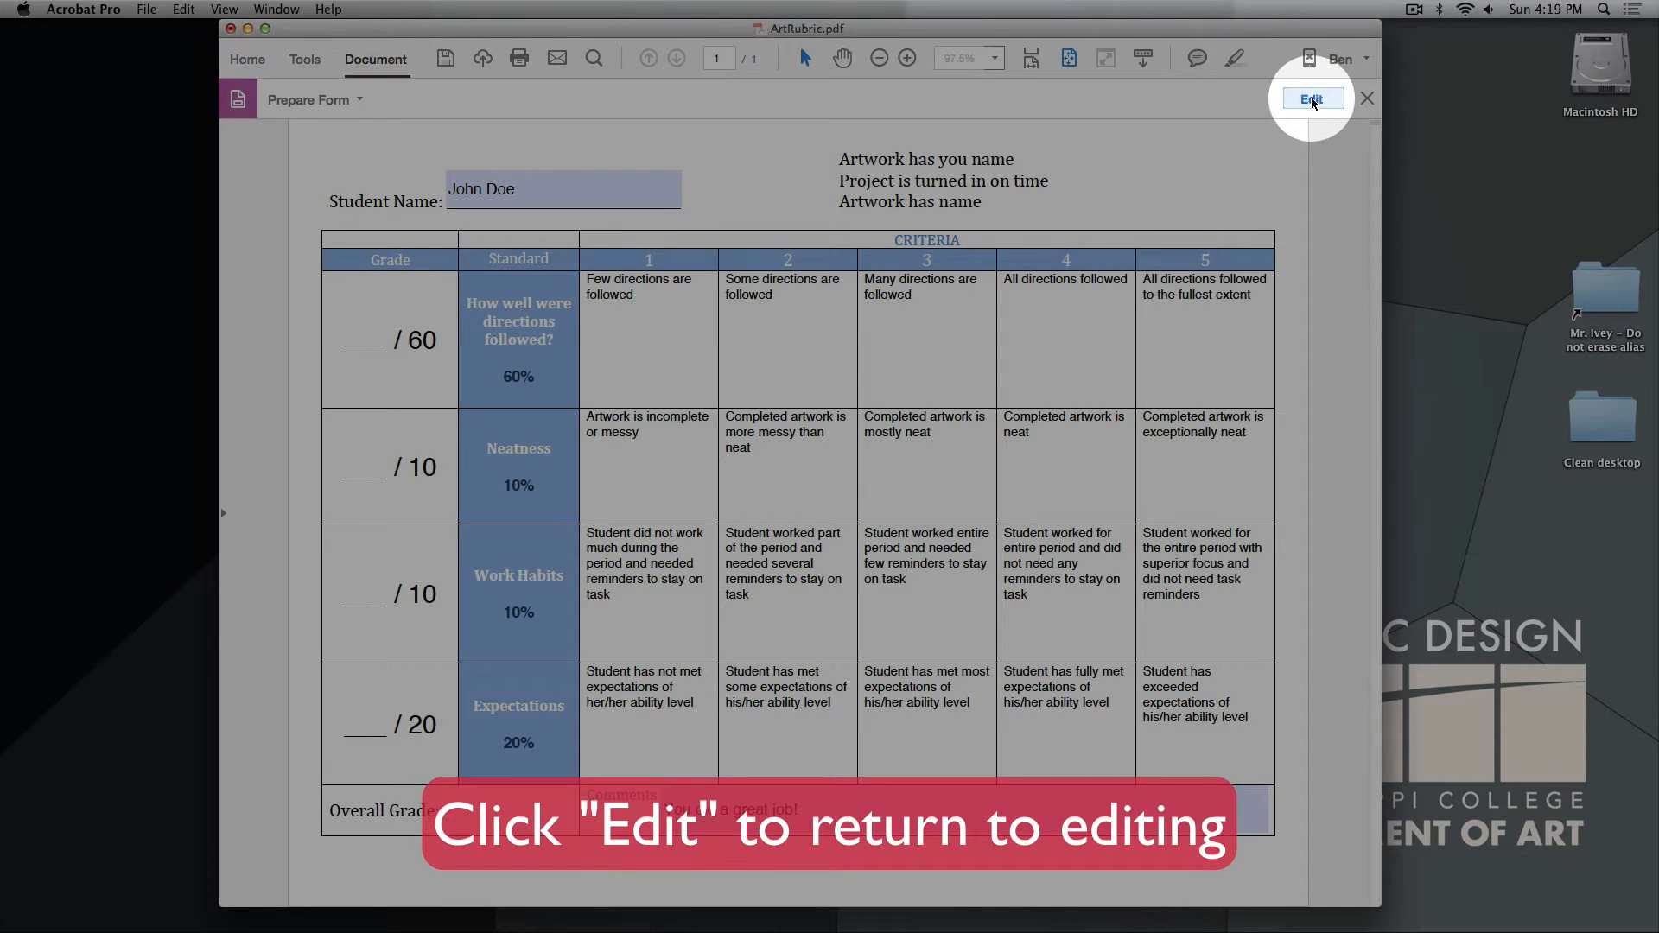
left_click(1311, 100)
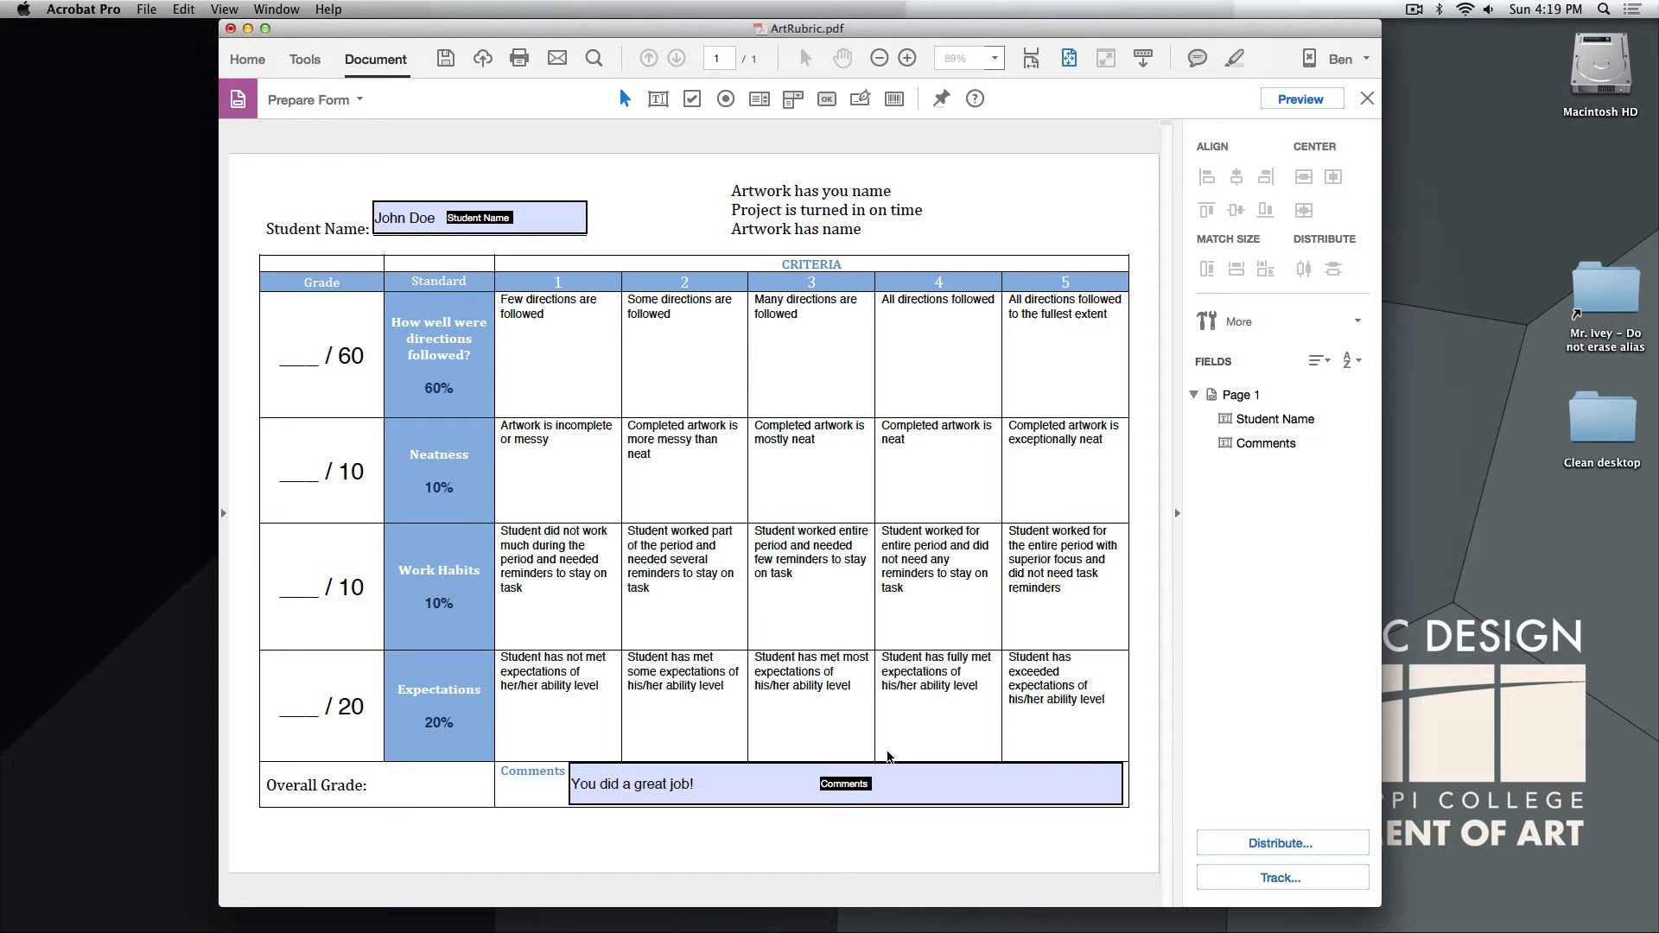
Open the Comments field's properties, review the available settings and enable the Multi-line option
left_click(840, 788)
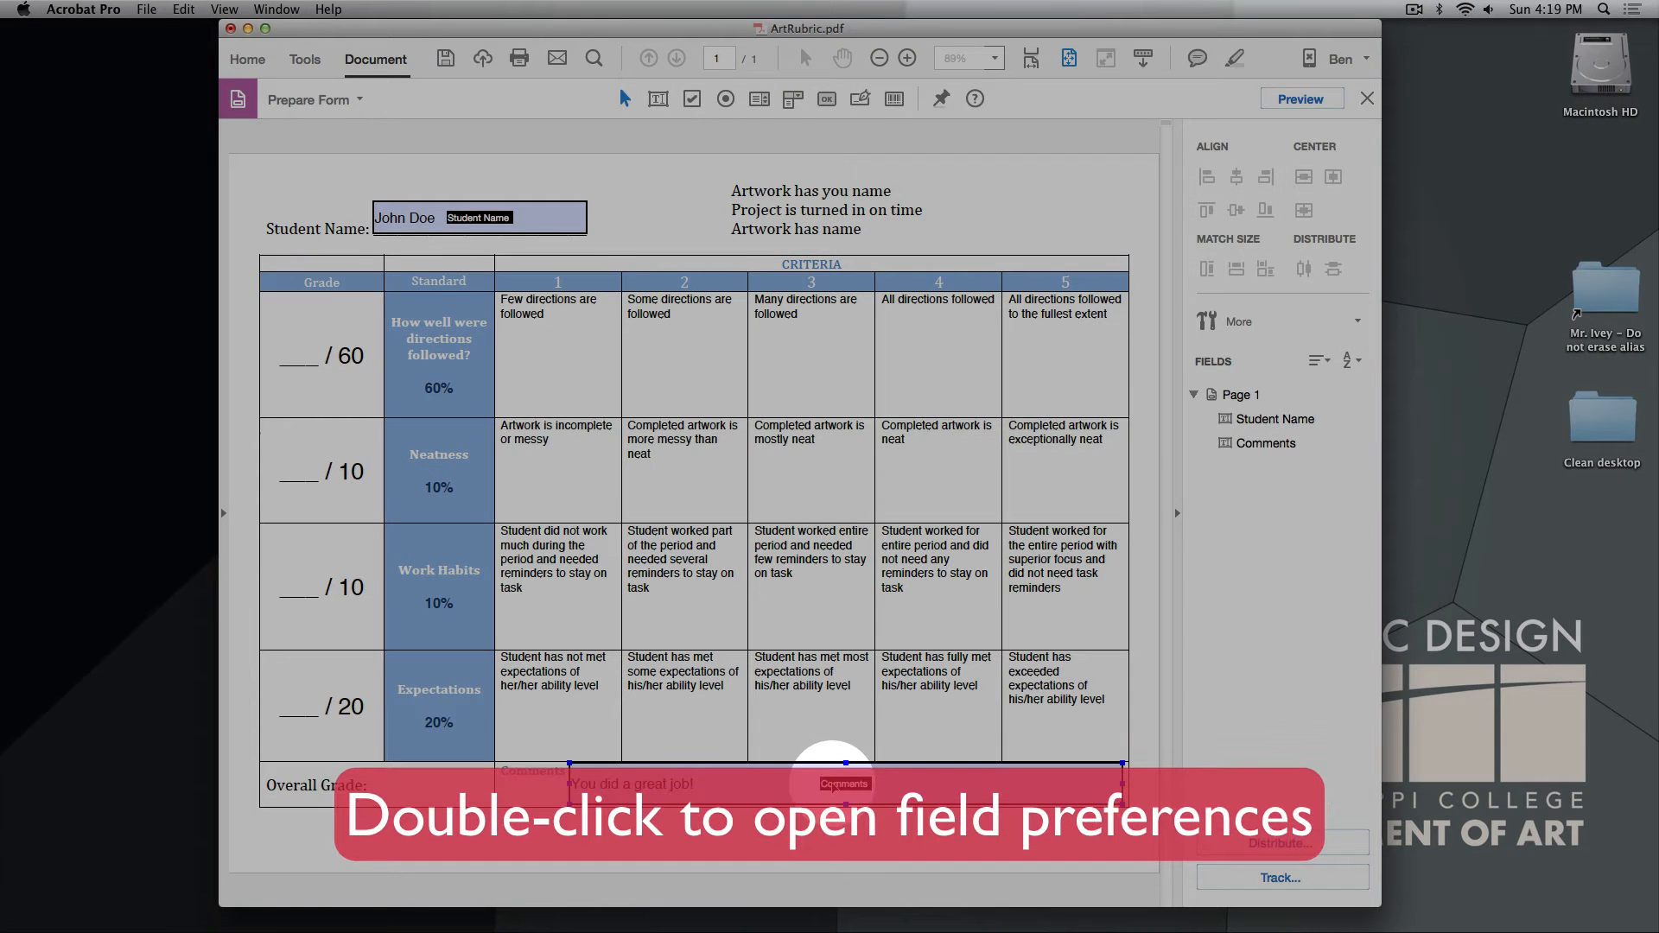
double_click(840, 786)
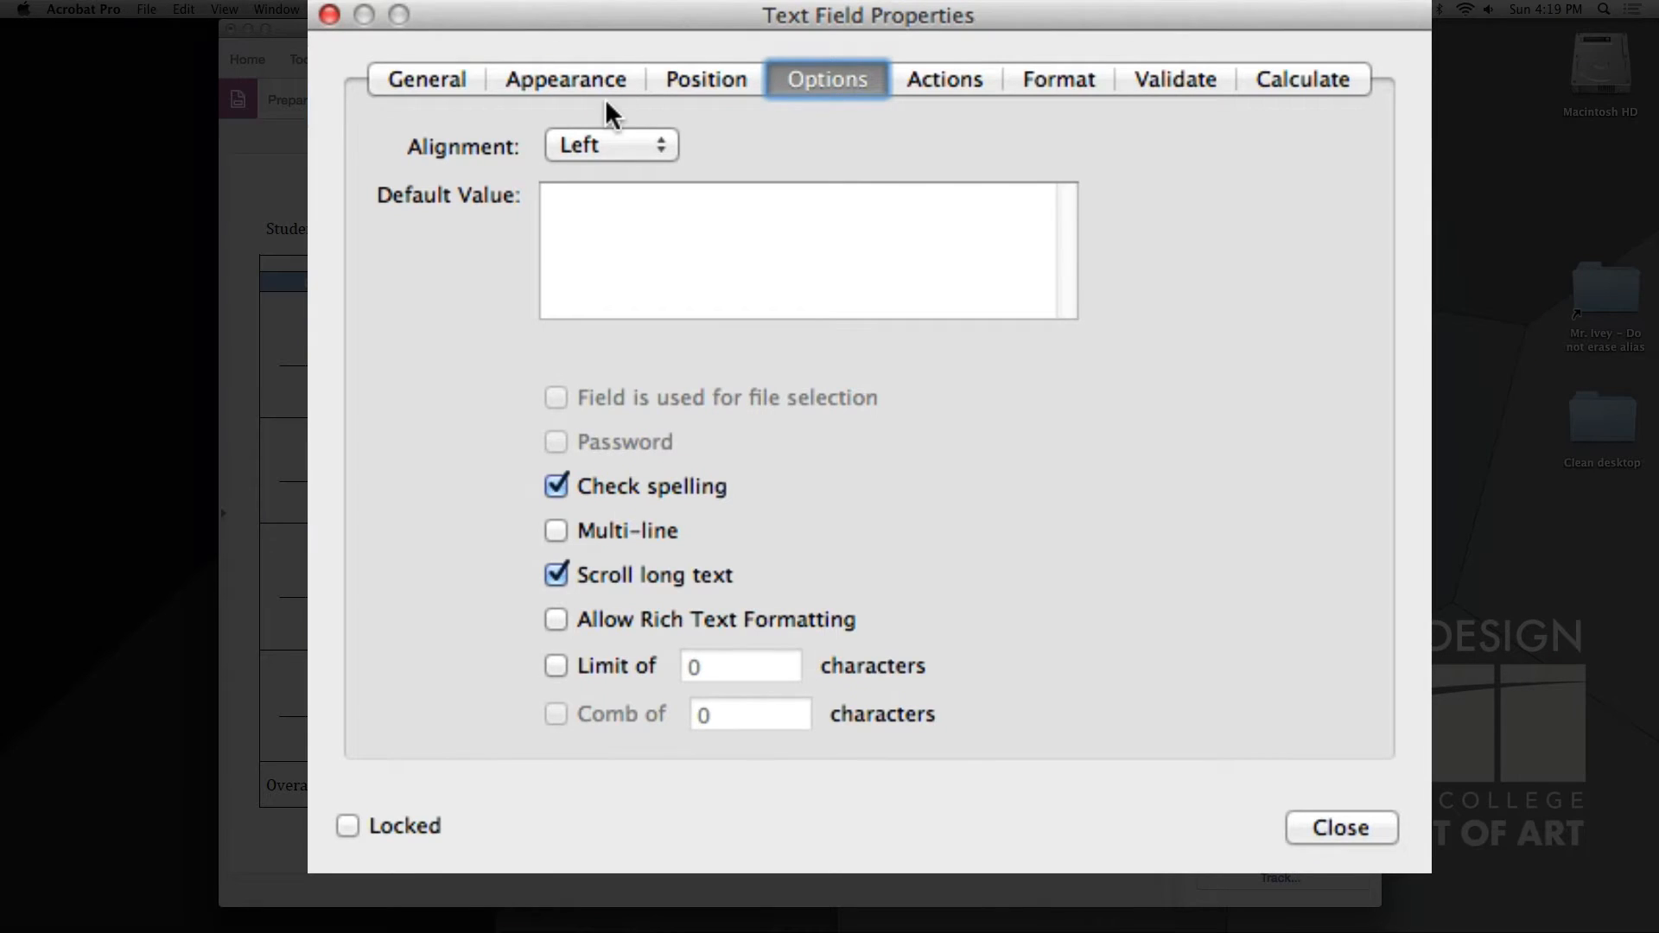
left_click(418, 94)
left_click(557, 111)
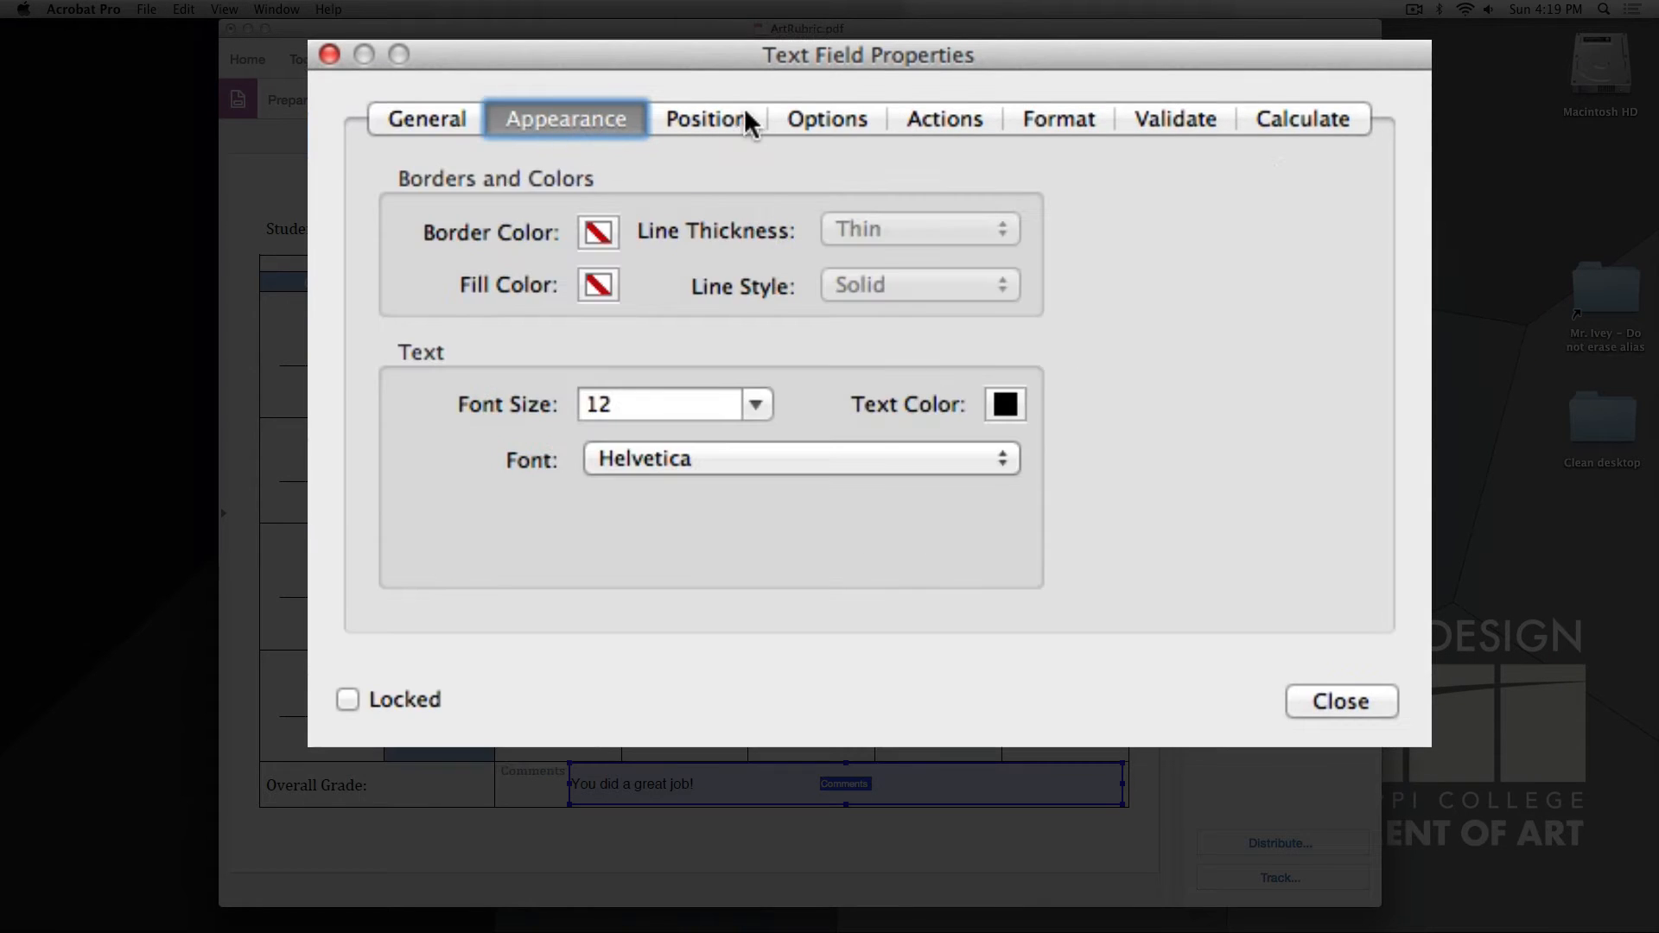
left_click(741, 112)
left_click(812, 159)
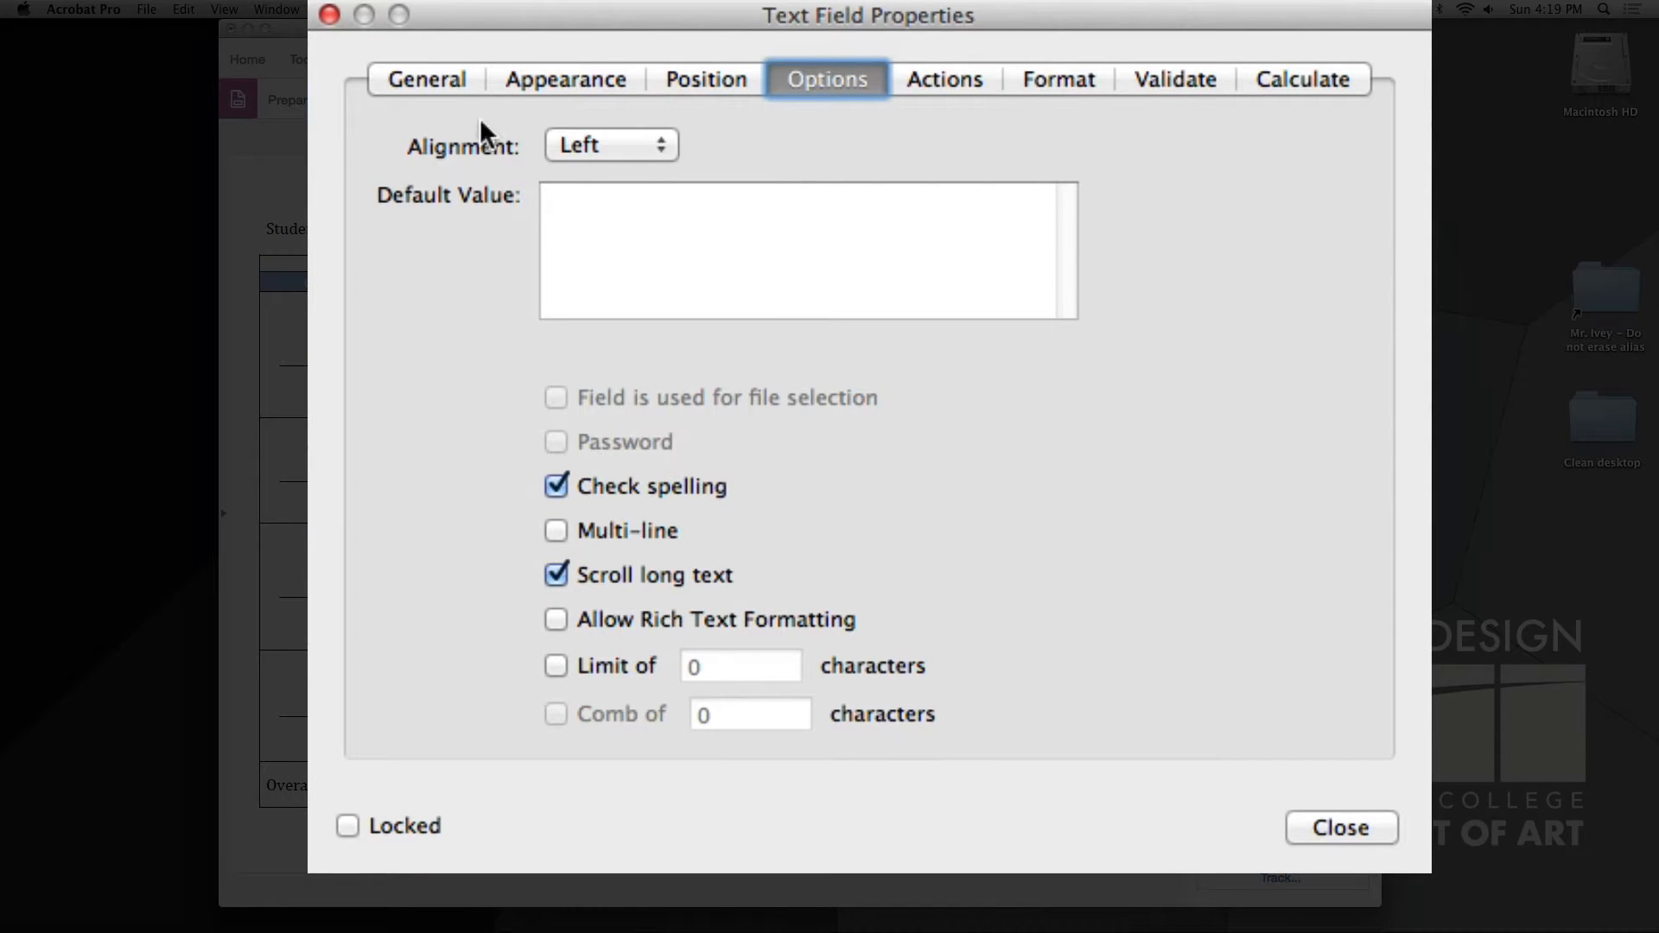
left_click(418, 80)
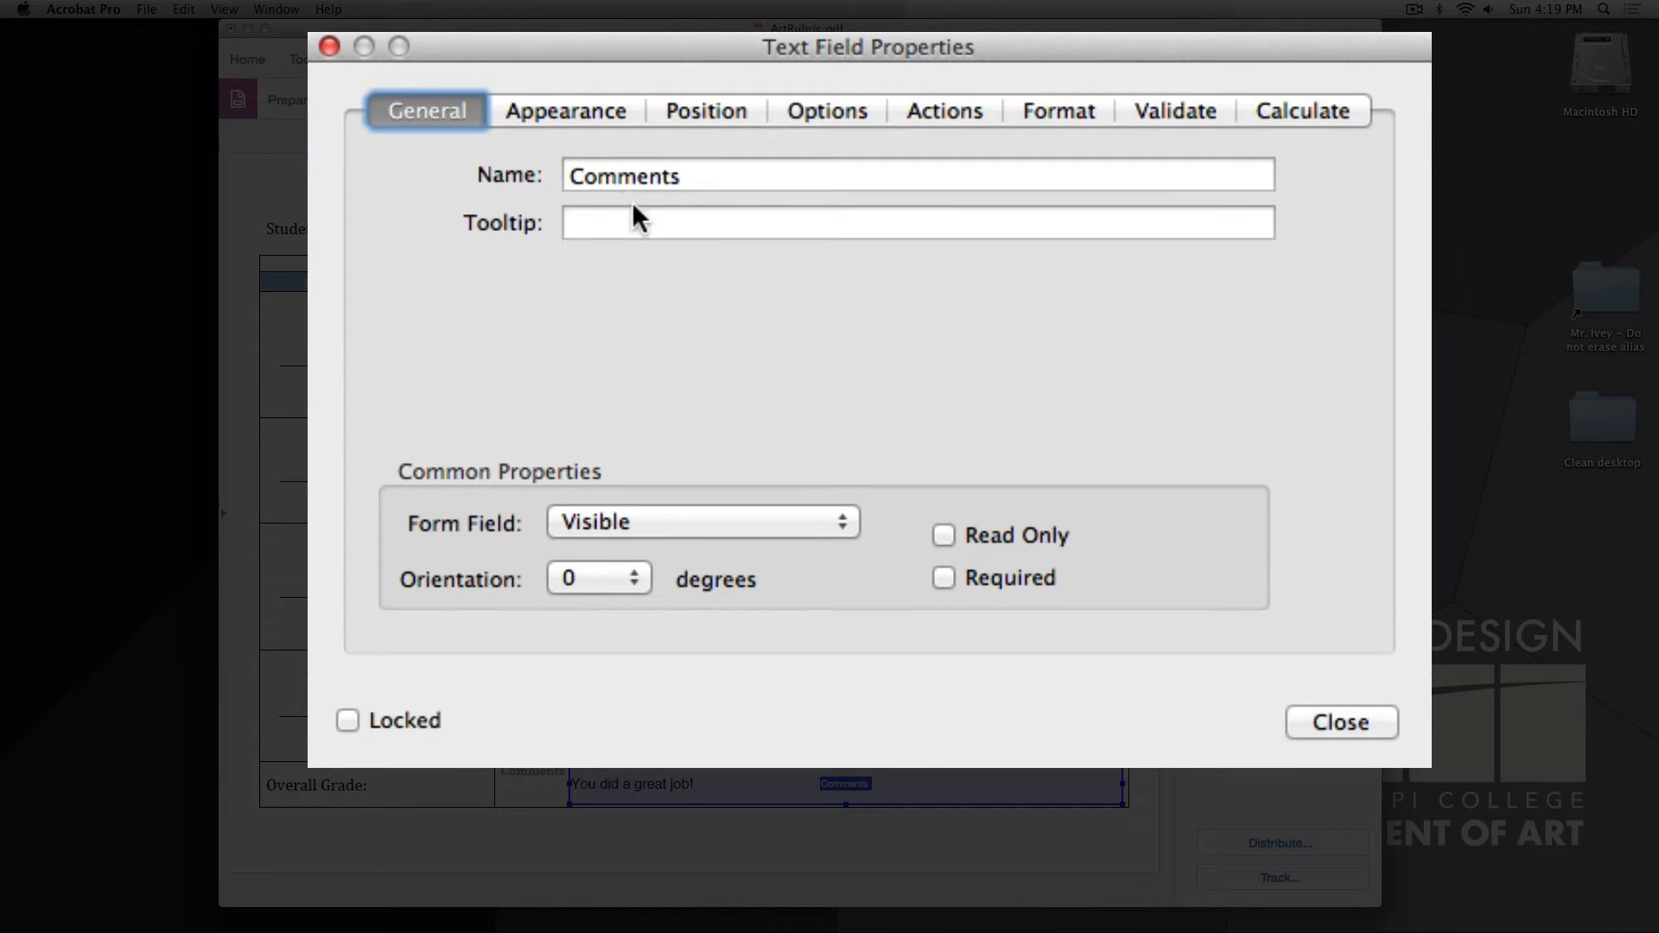
left_click(827, 108)
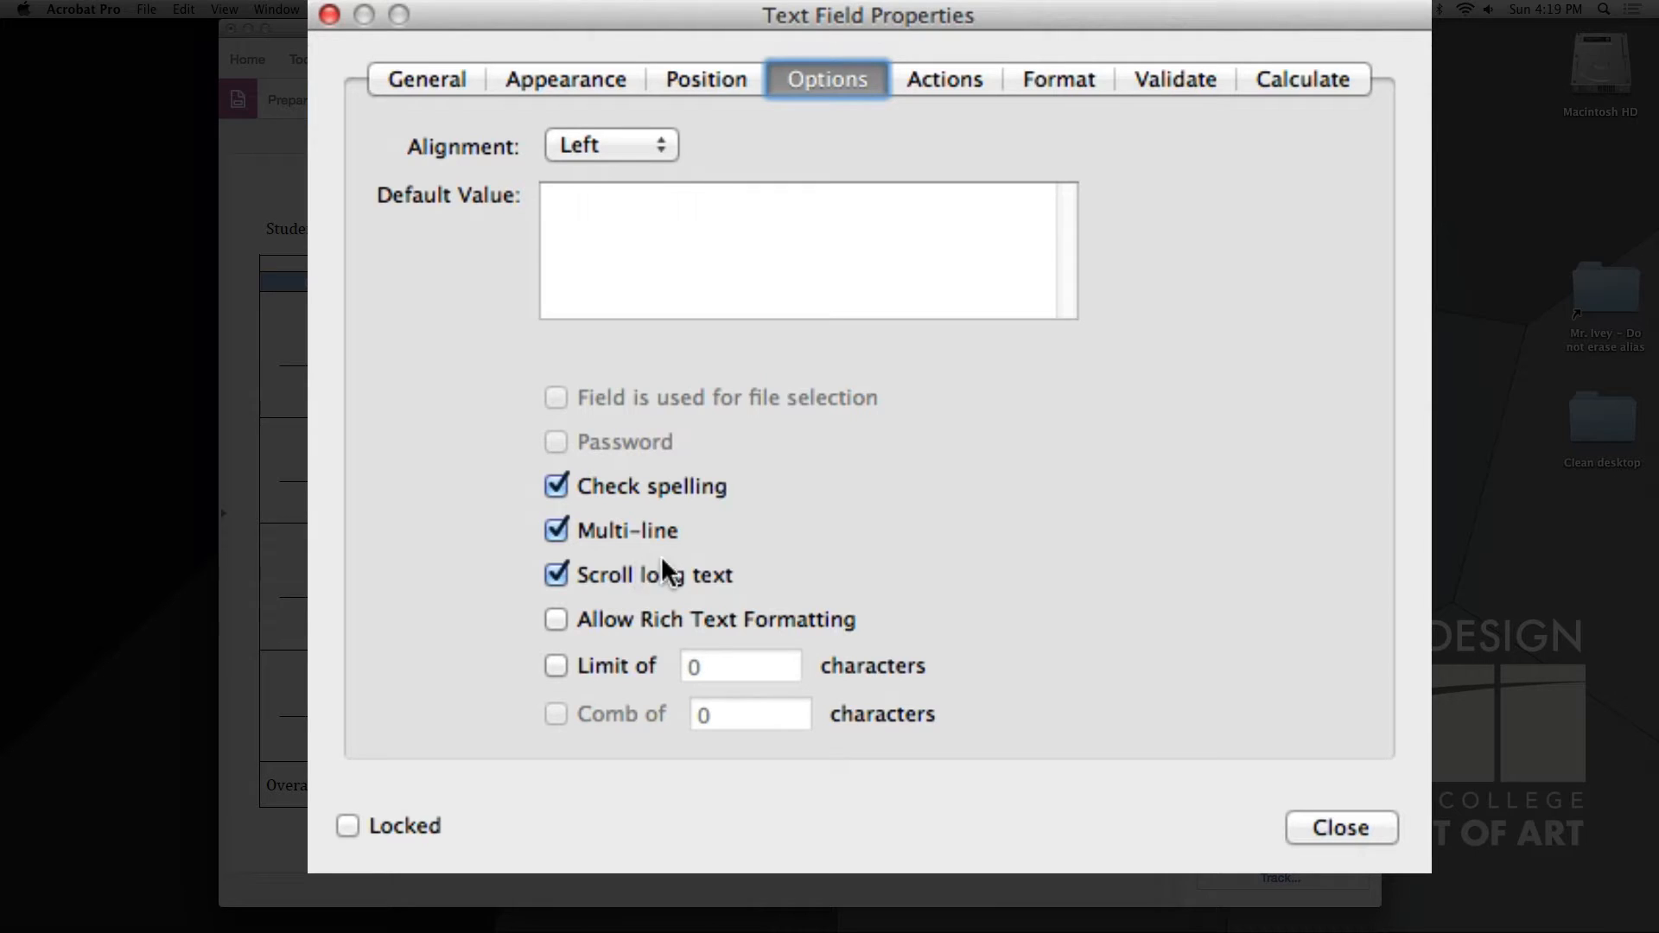
Set the Comments field's font size to 9 and preview the form
left_click(579, 80)
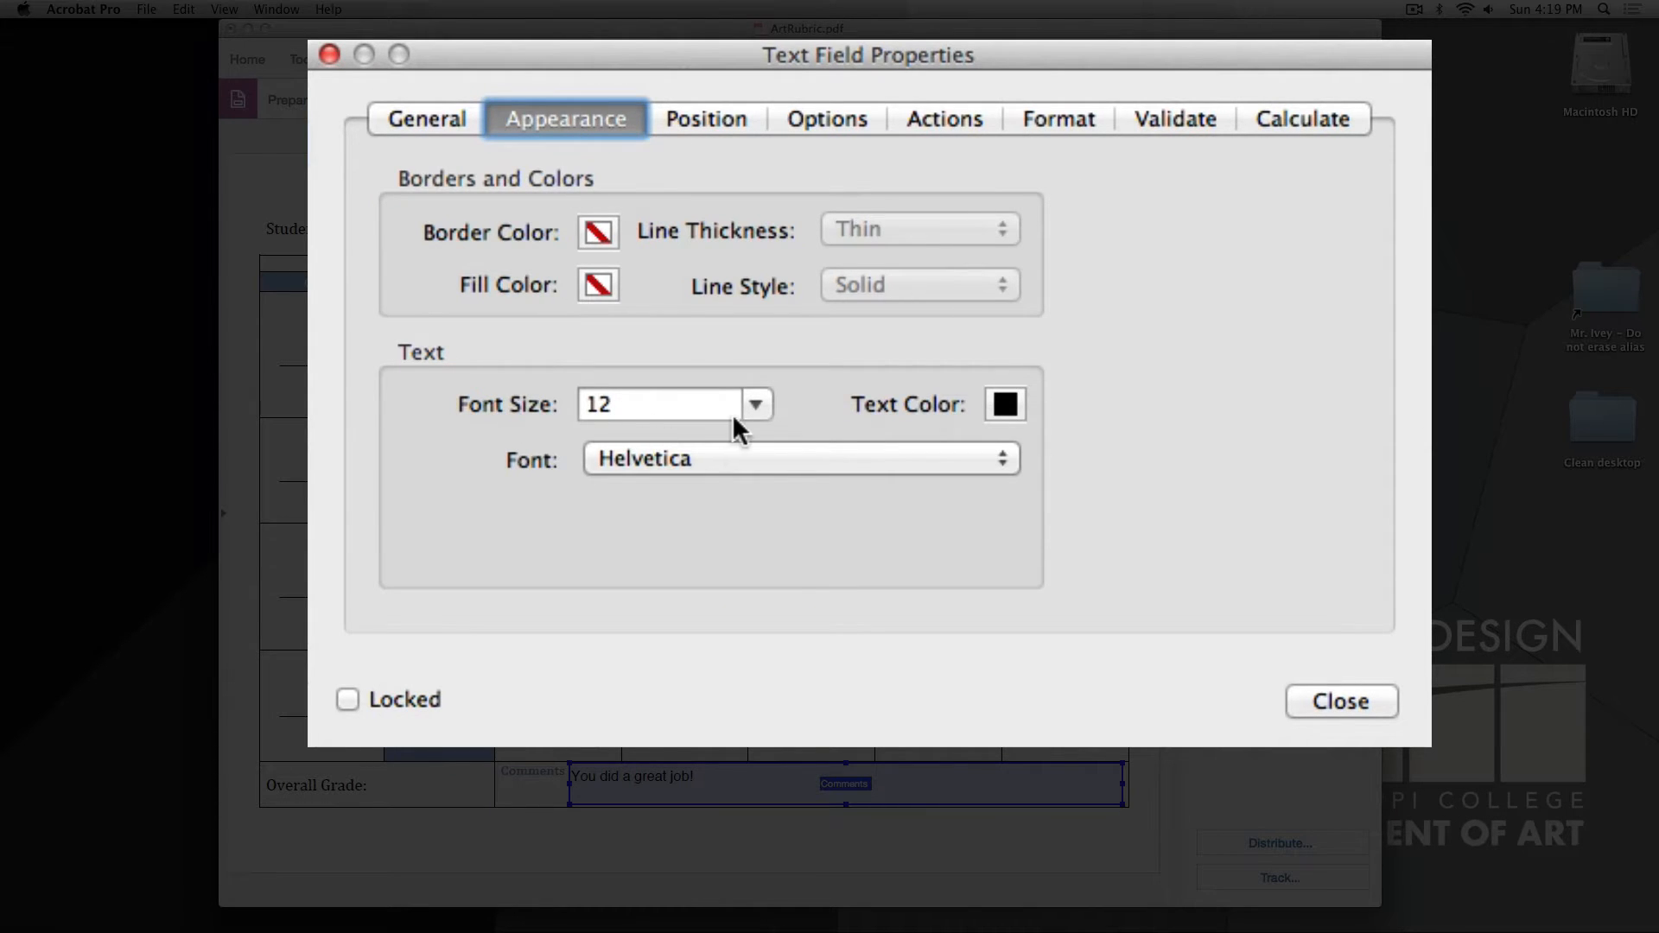
left_click(756, 405)
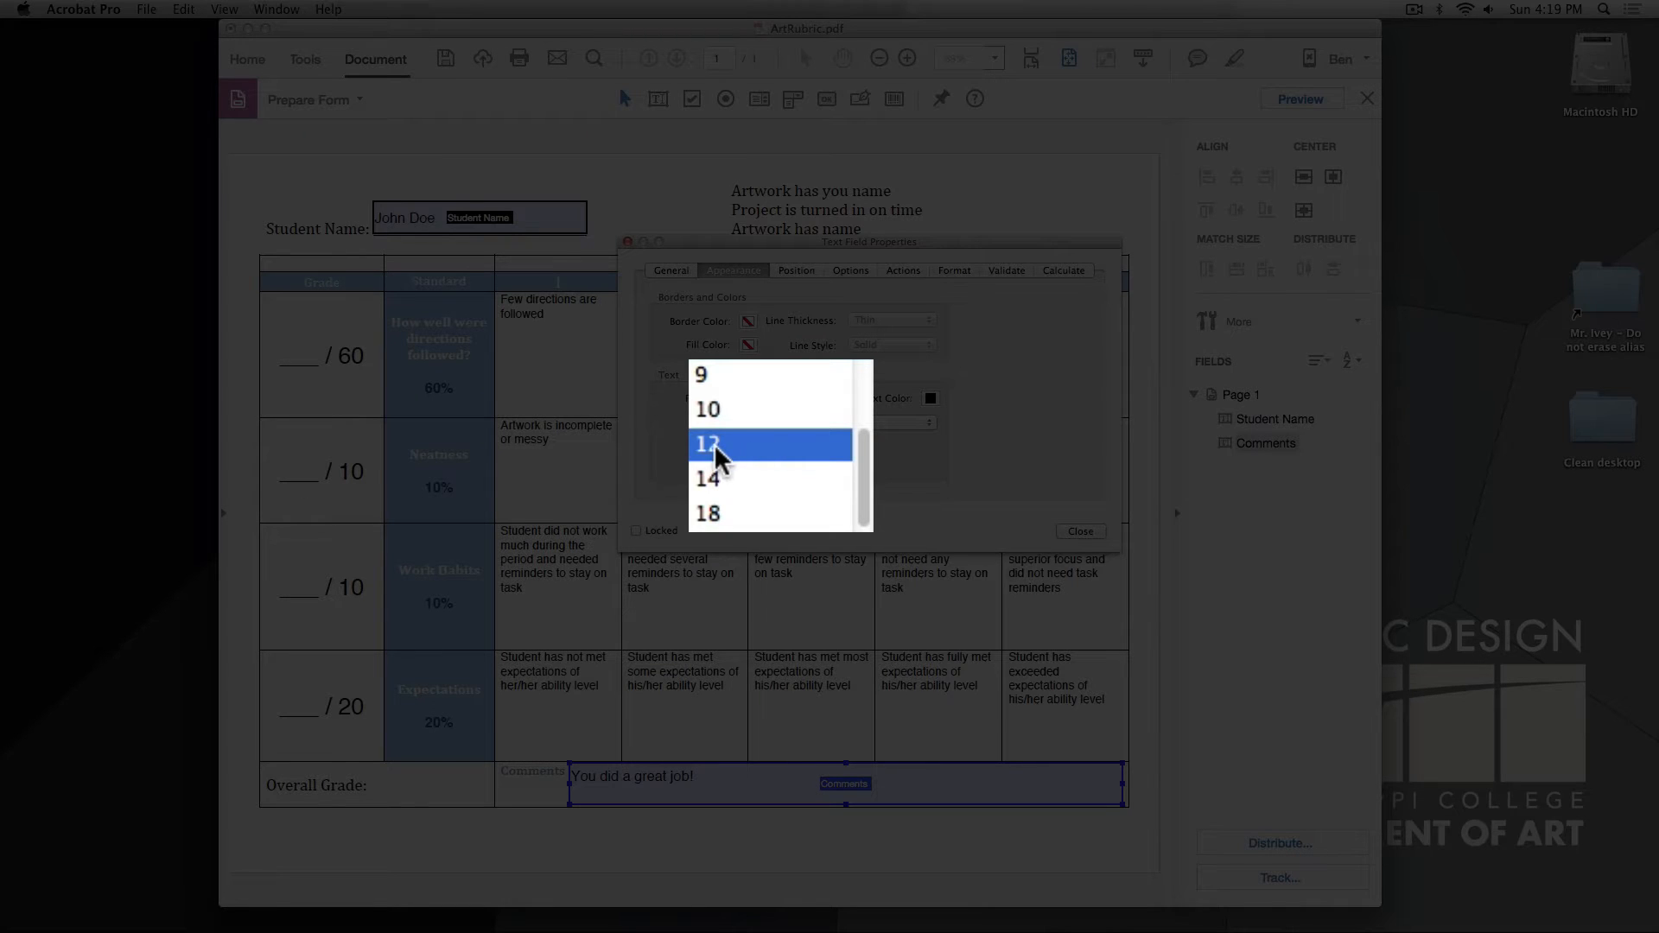
left_click(712, 376)
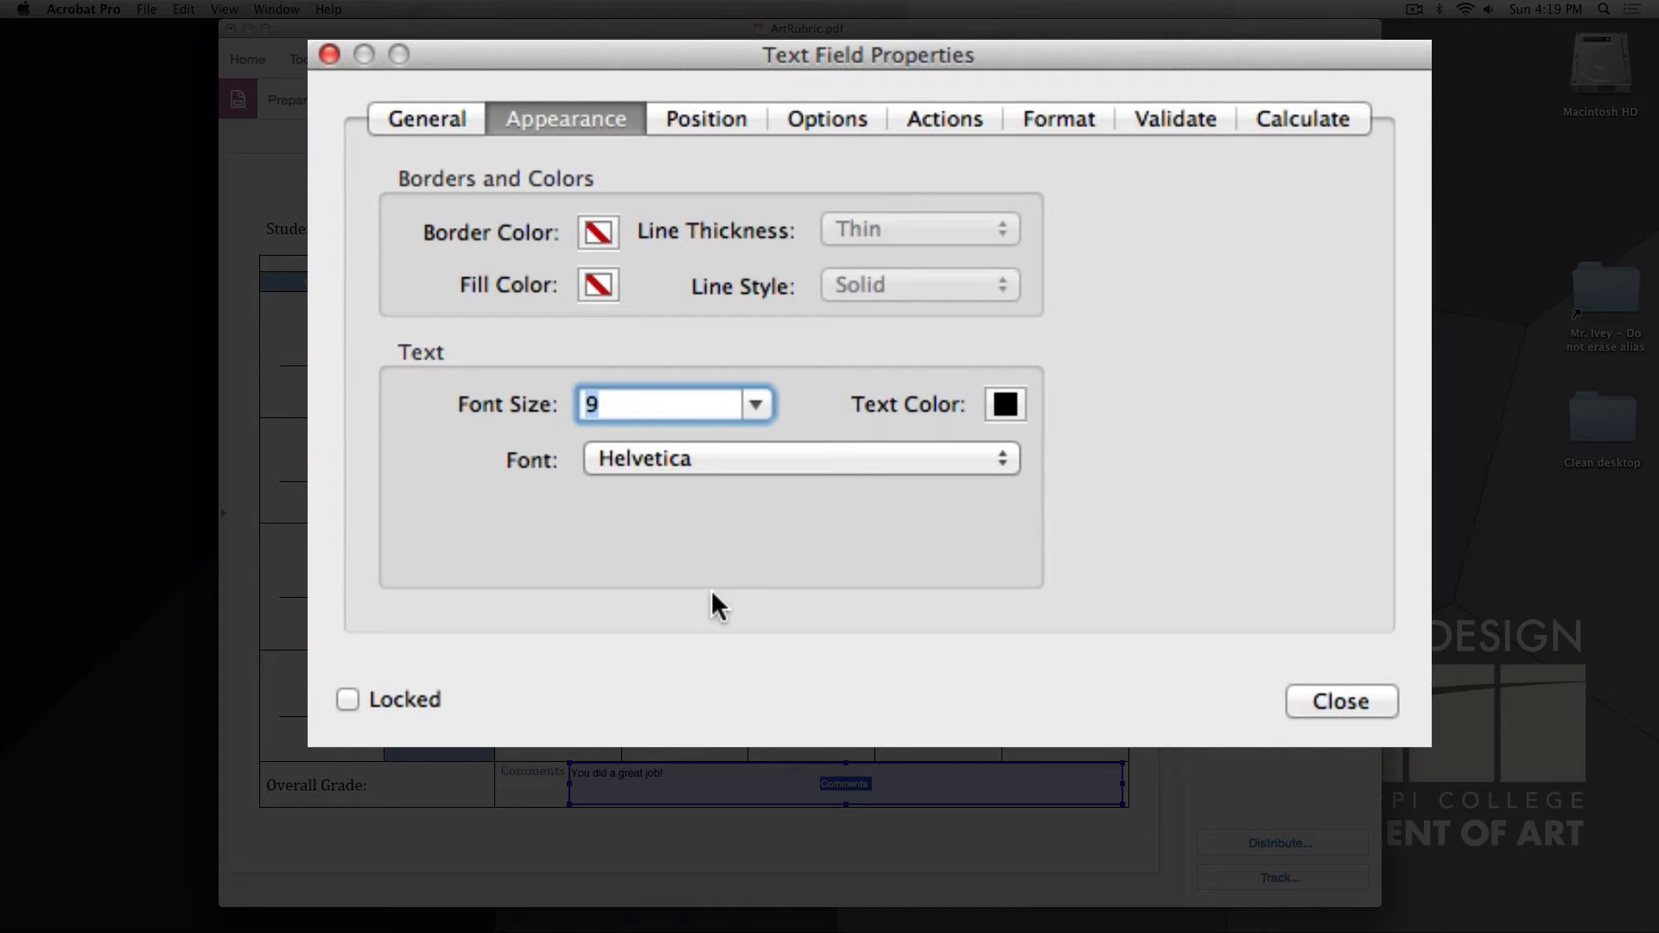
left_click(1340, 702)
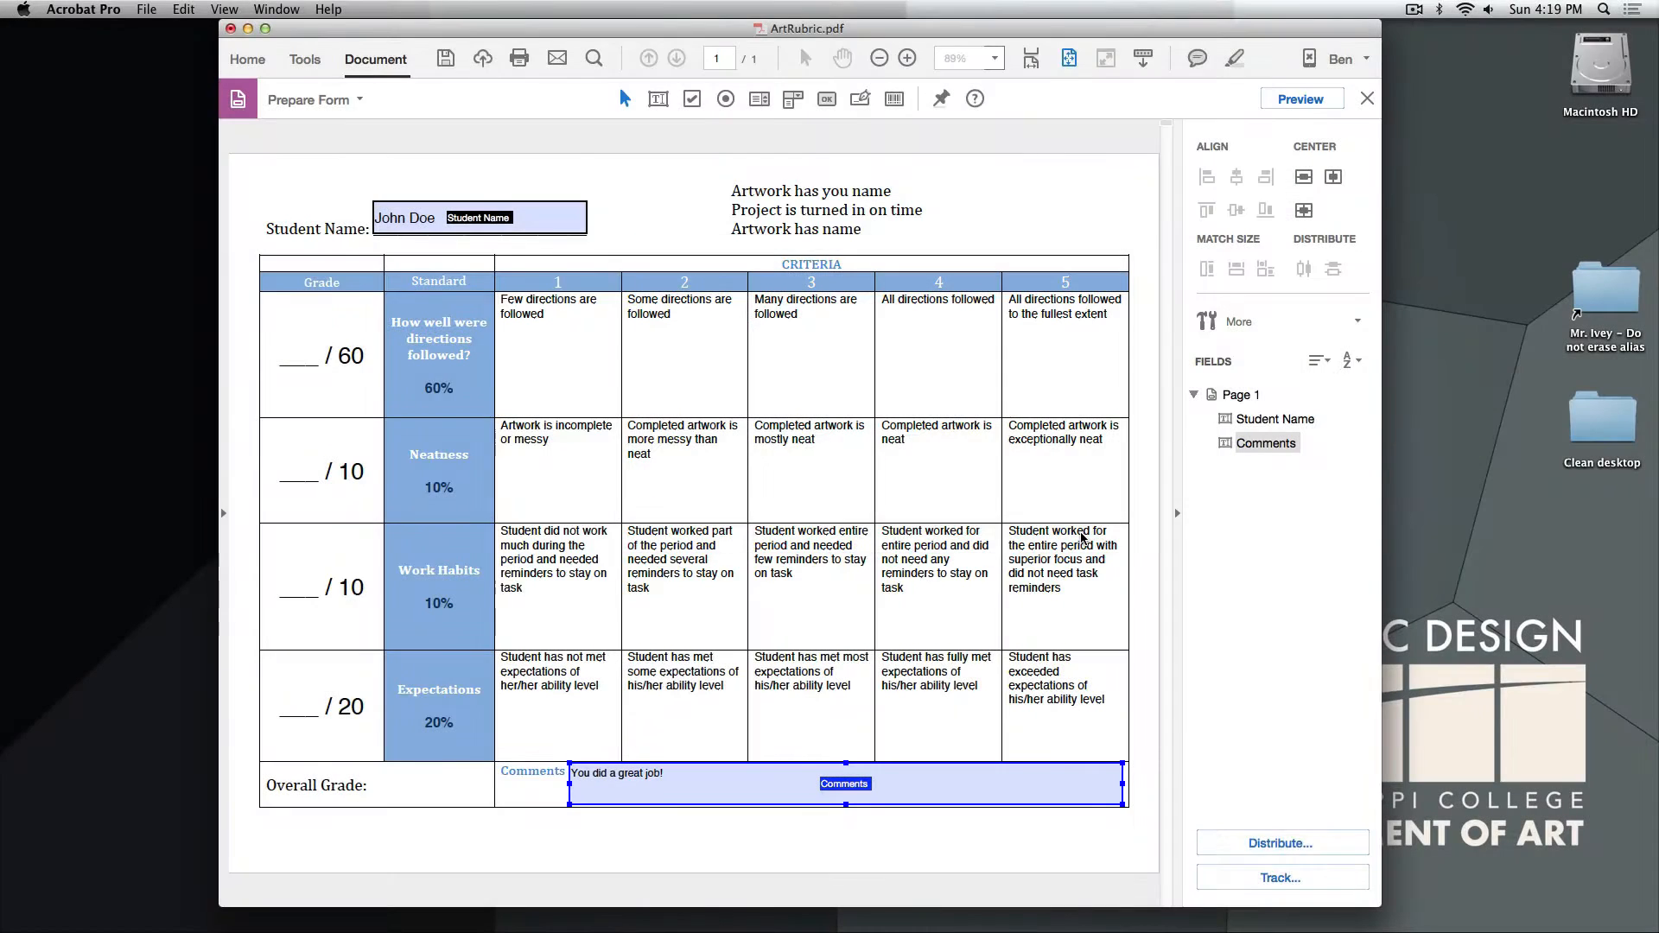
left_click(1300, 99)
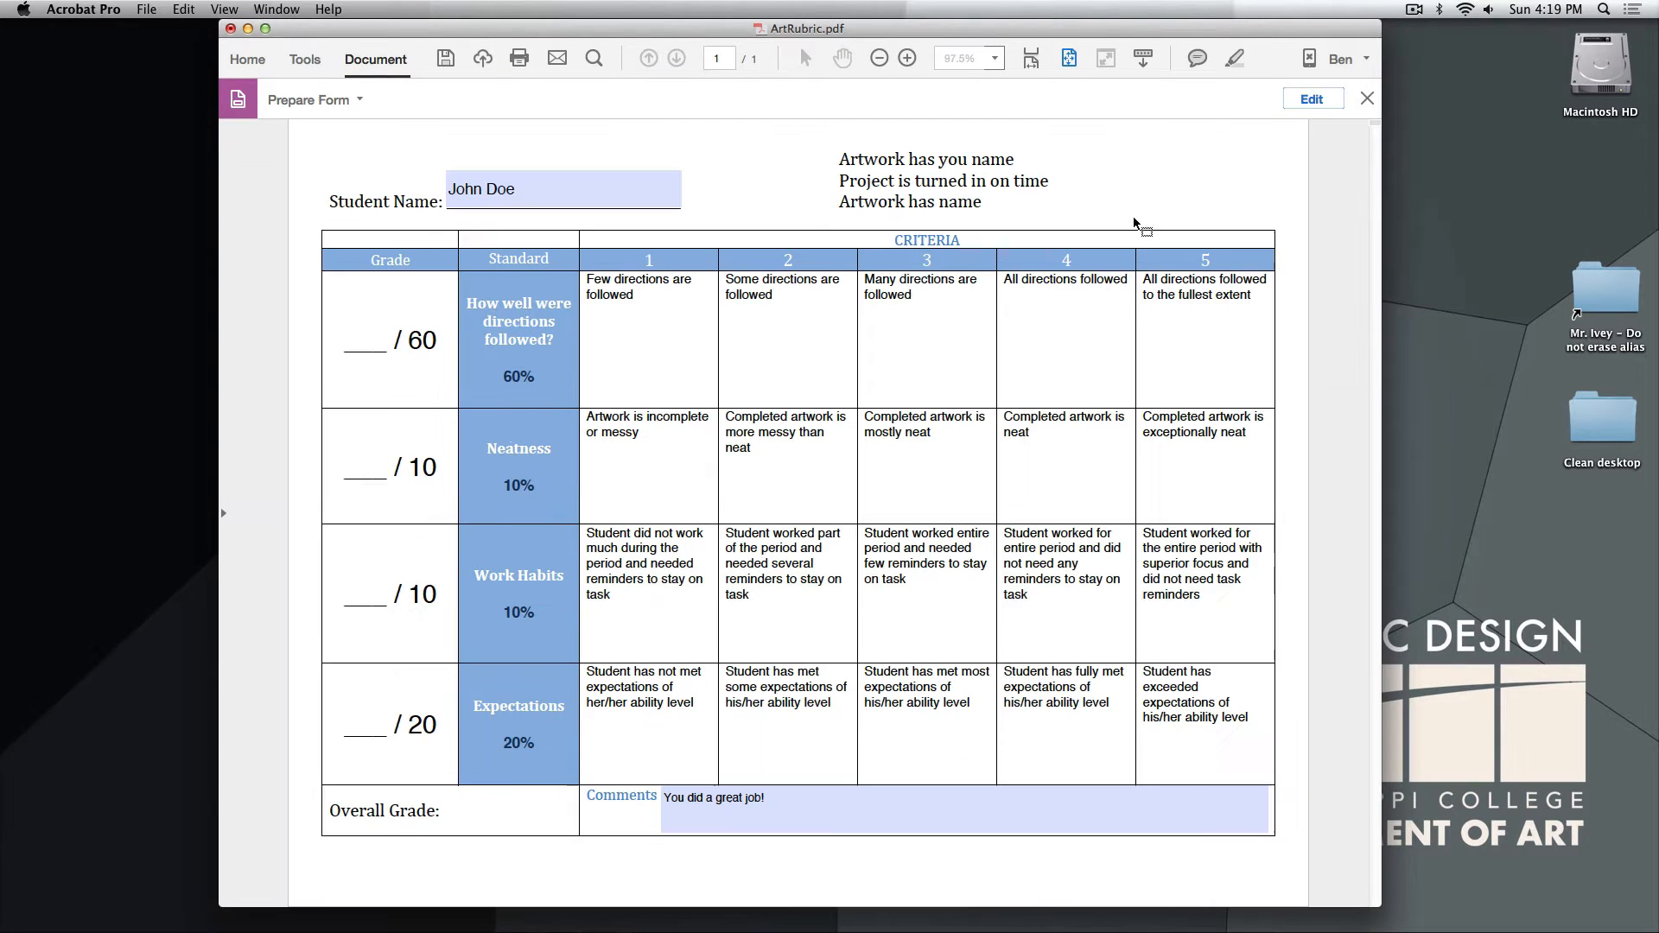
Test the Comments field's multi-line entry by adding filler text after the existing comment and on two further lines
left_click(775, 802)
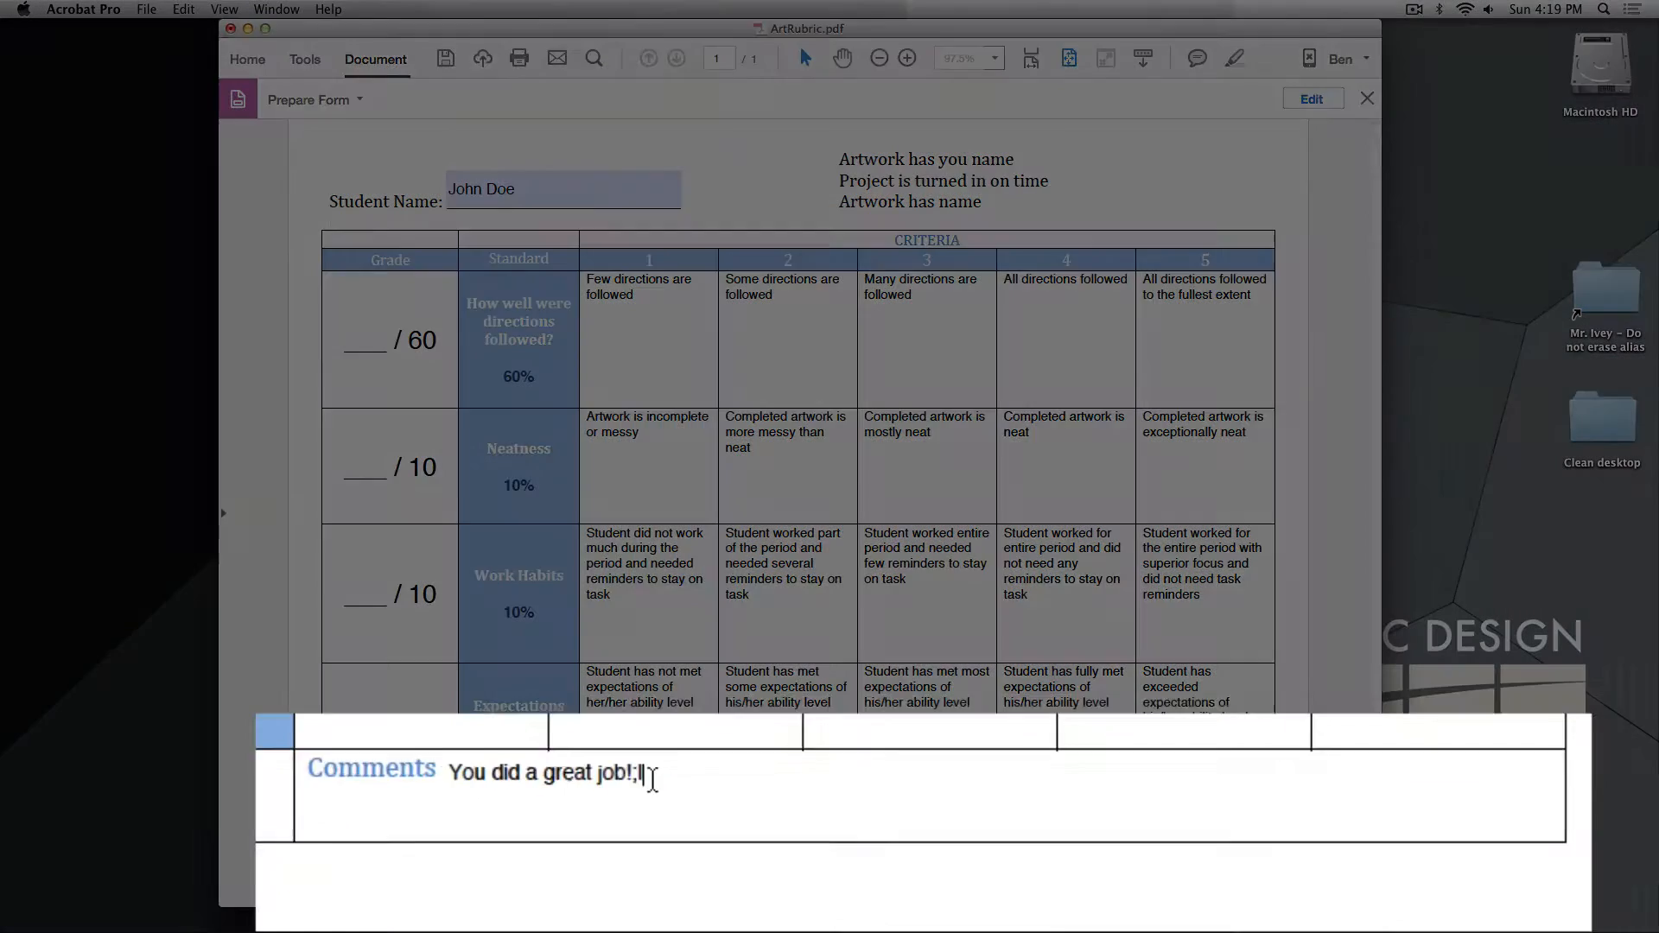
type(";lakjsd ;flakj ds;")
key("Return")
type("a;sldkfj a;sldkfj a;sldkfj e rkja;ls kj")
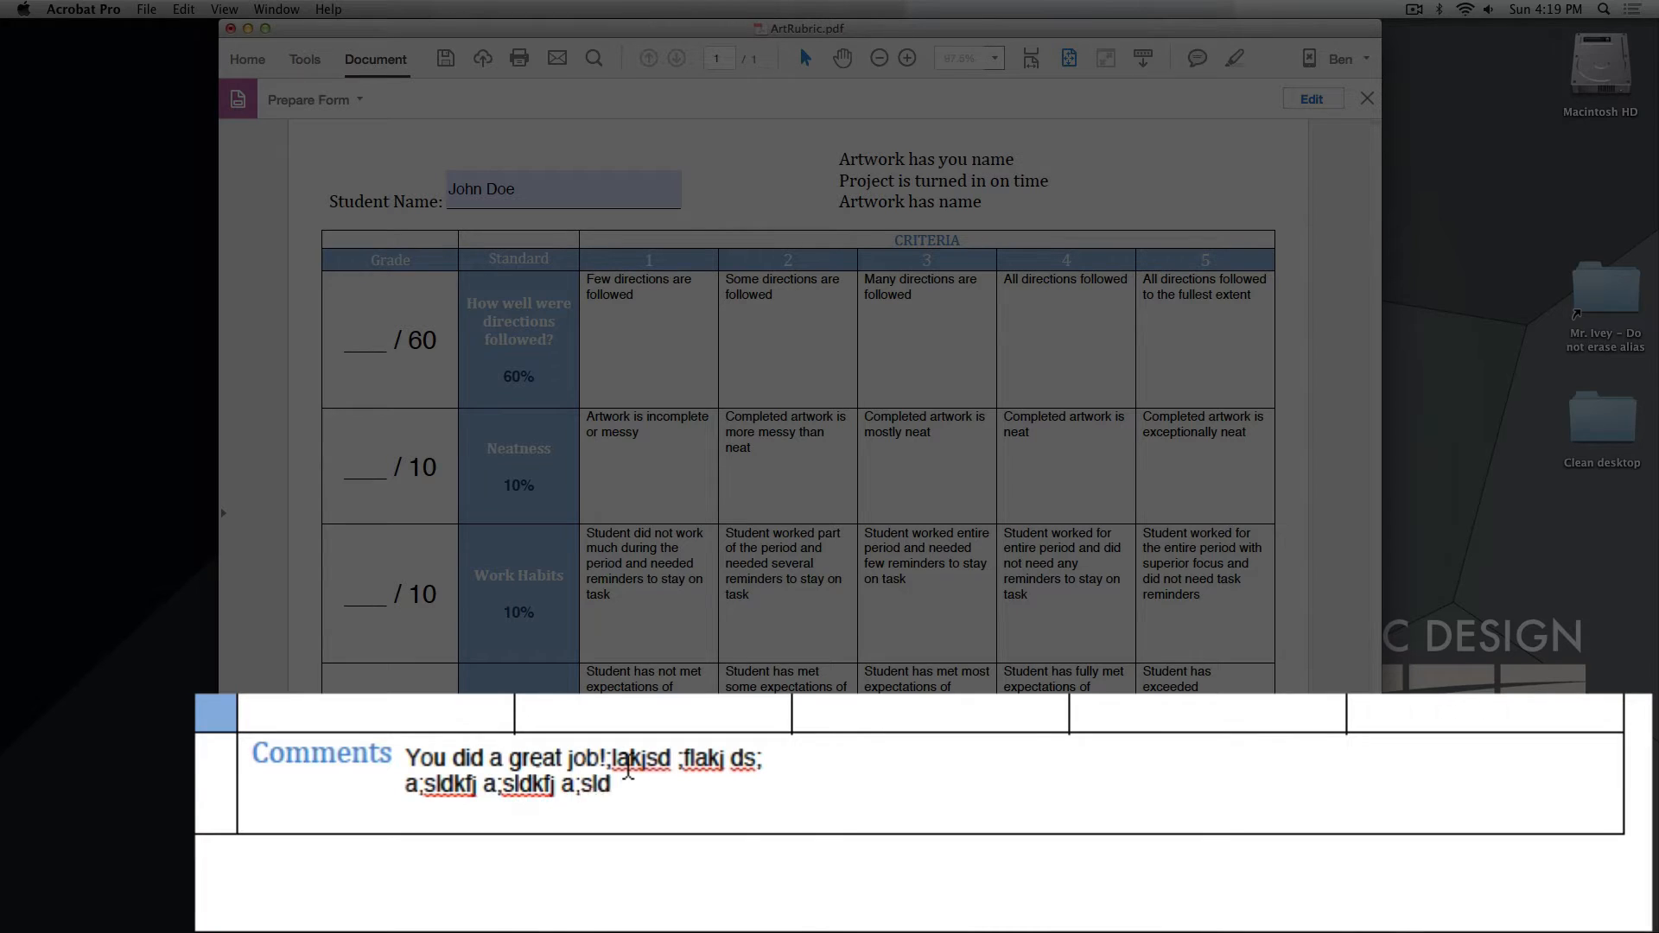
key("Return")
type("as;dlfkj a;sldf kja;sldkj")
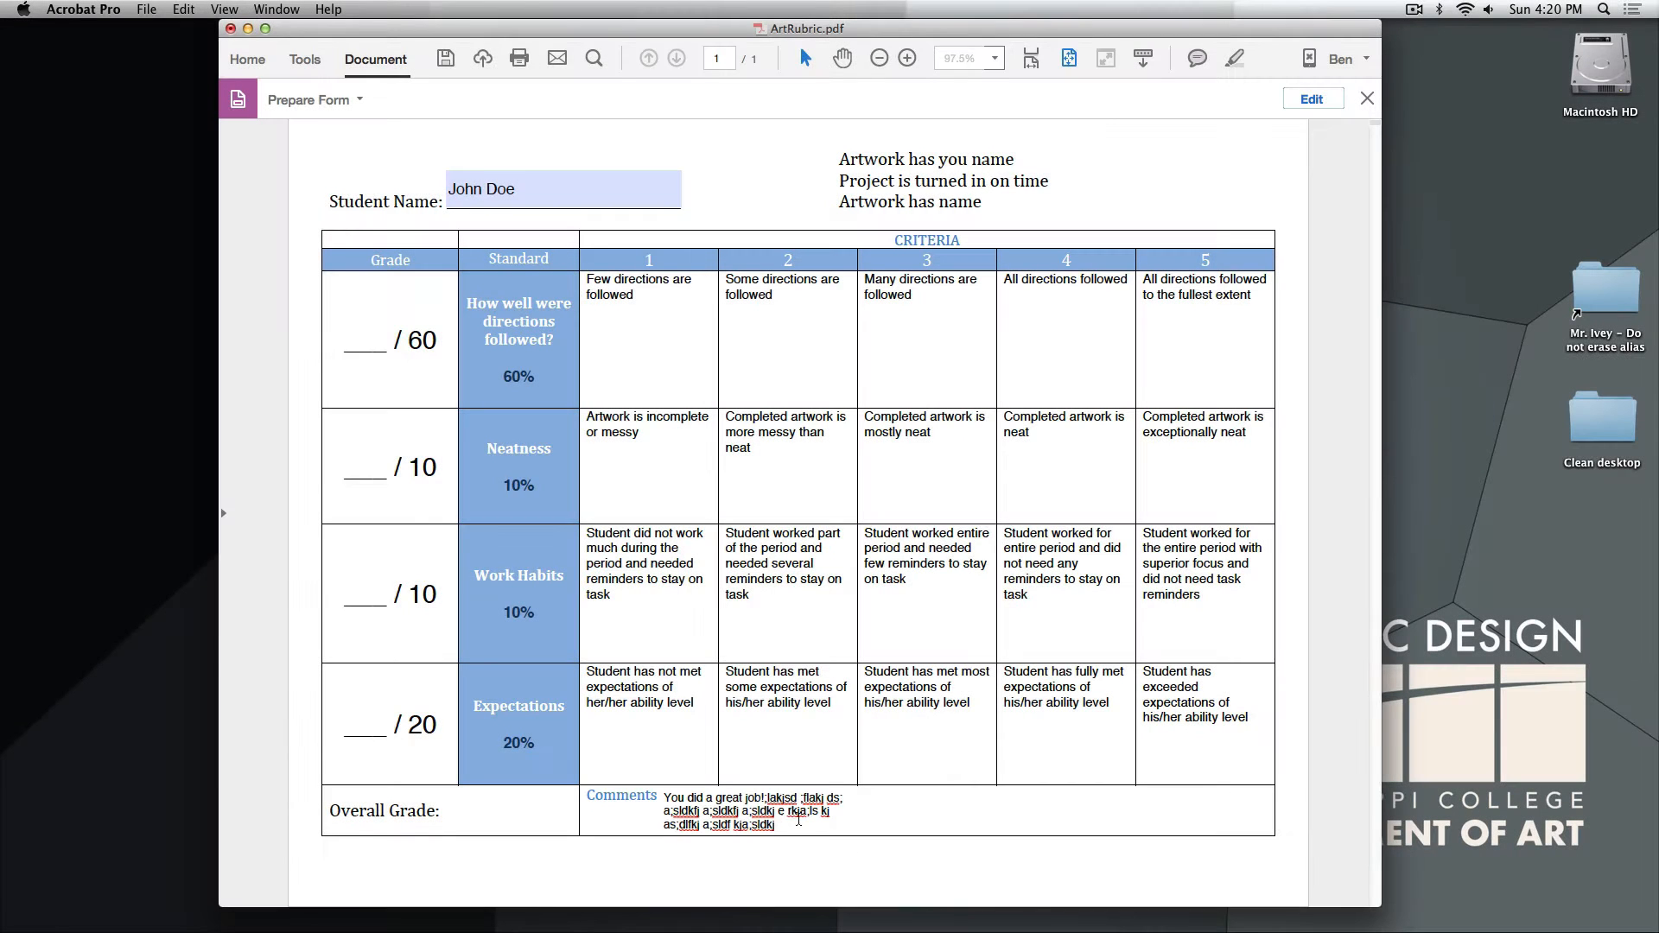
Clear all text from the Comments field and return to form editing
left_click_drag(783, 814, 615, 766)
key("super+a")
key("BackSpace")
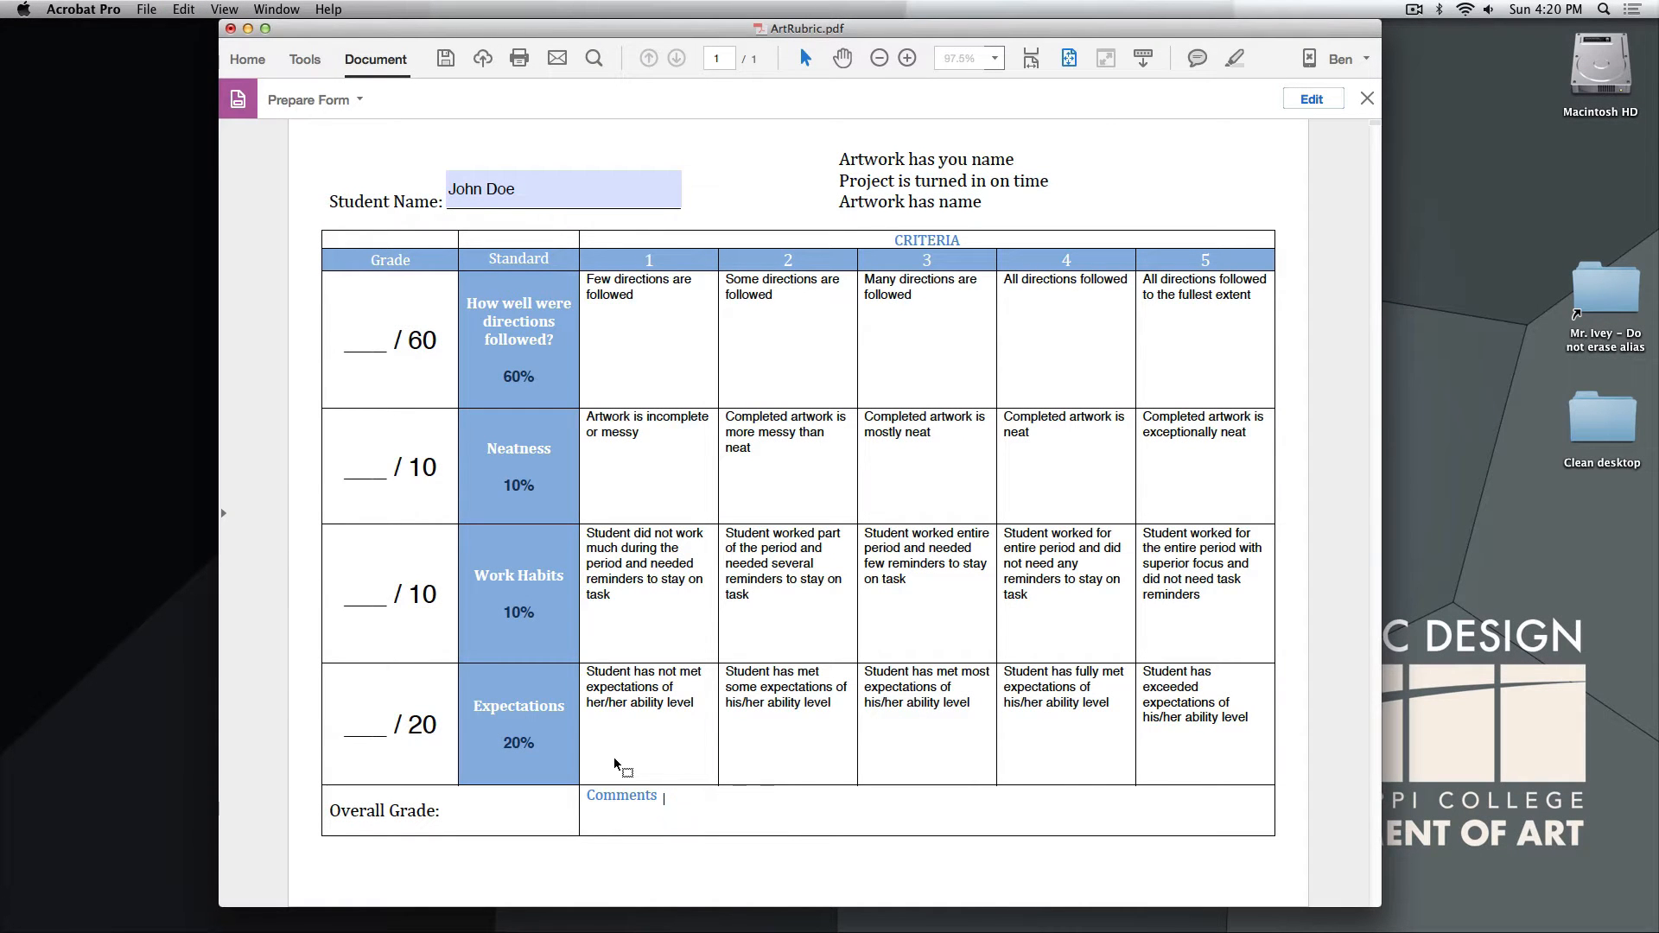
left_click(903, 841)
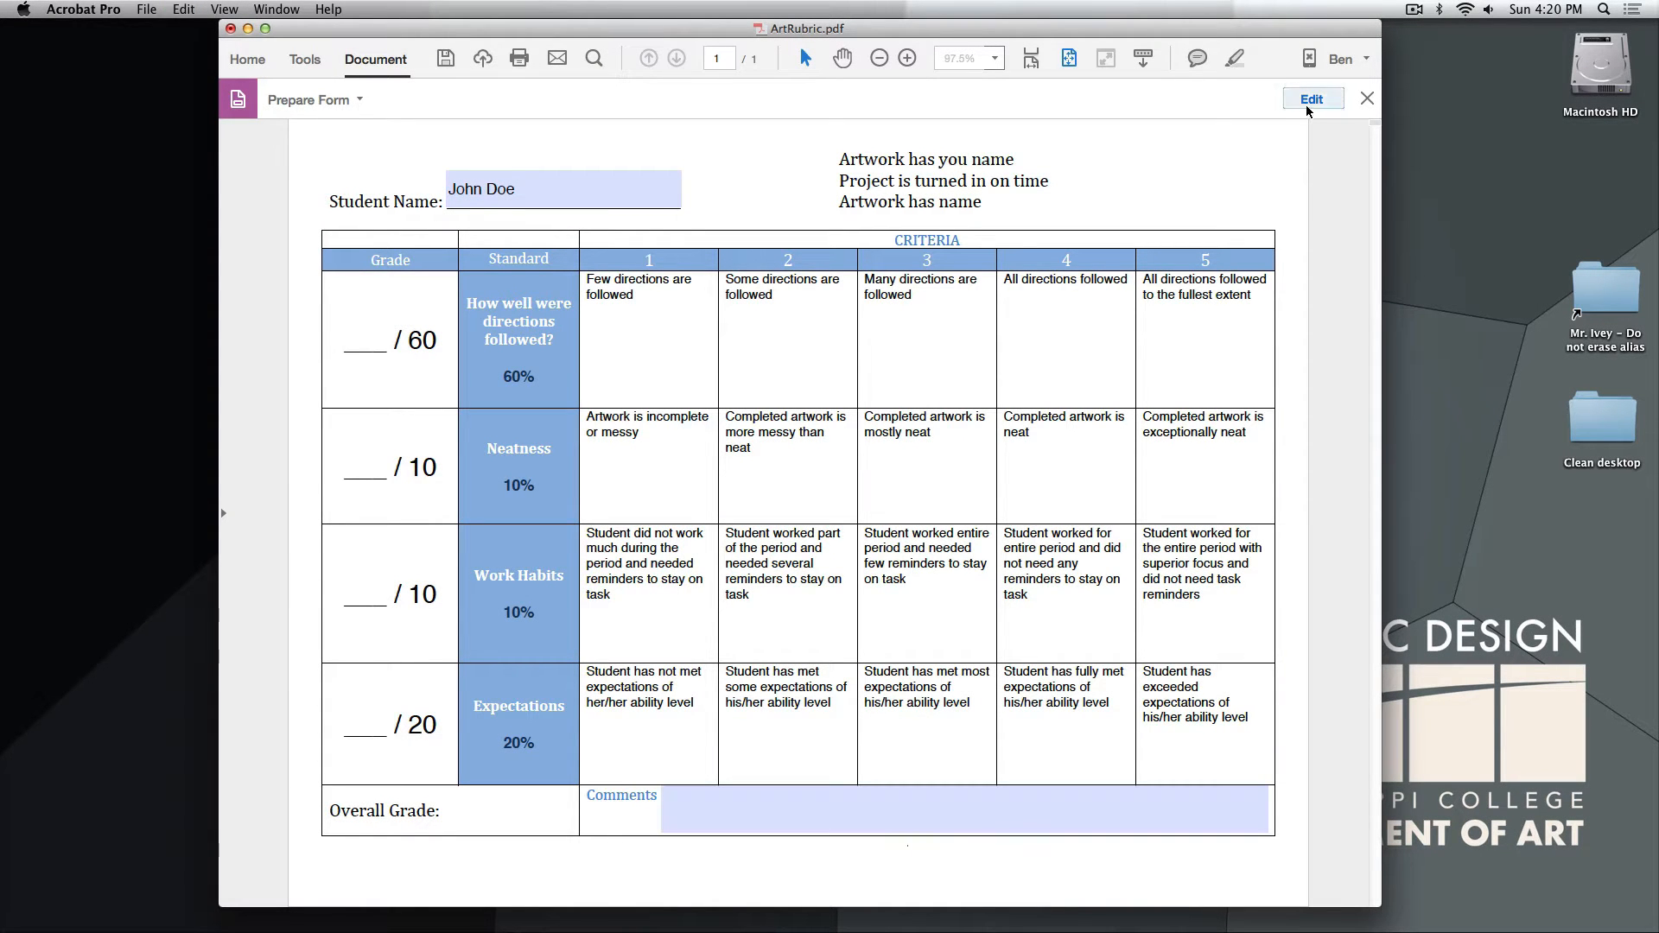
left_click(1310, 100)
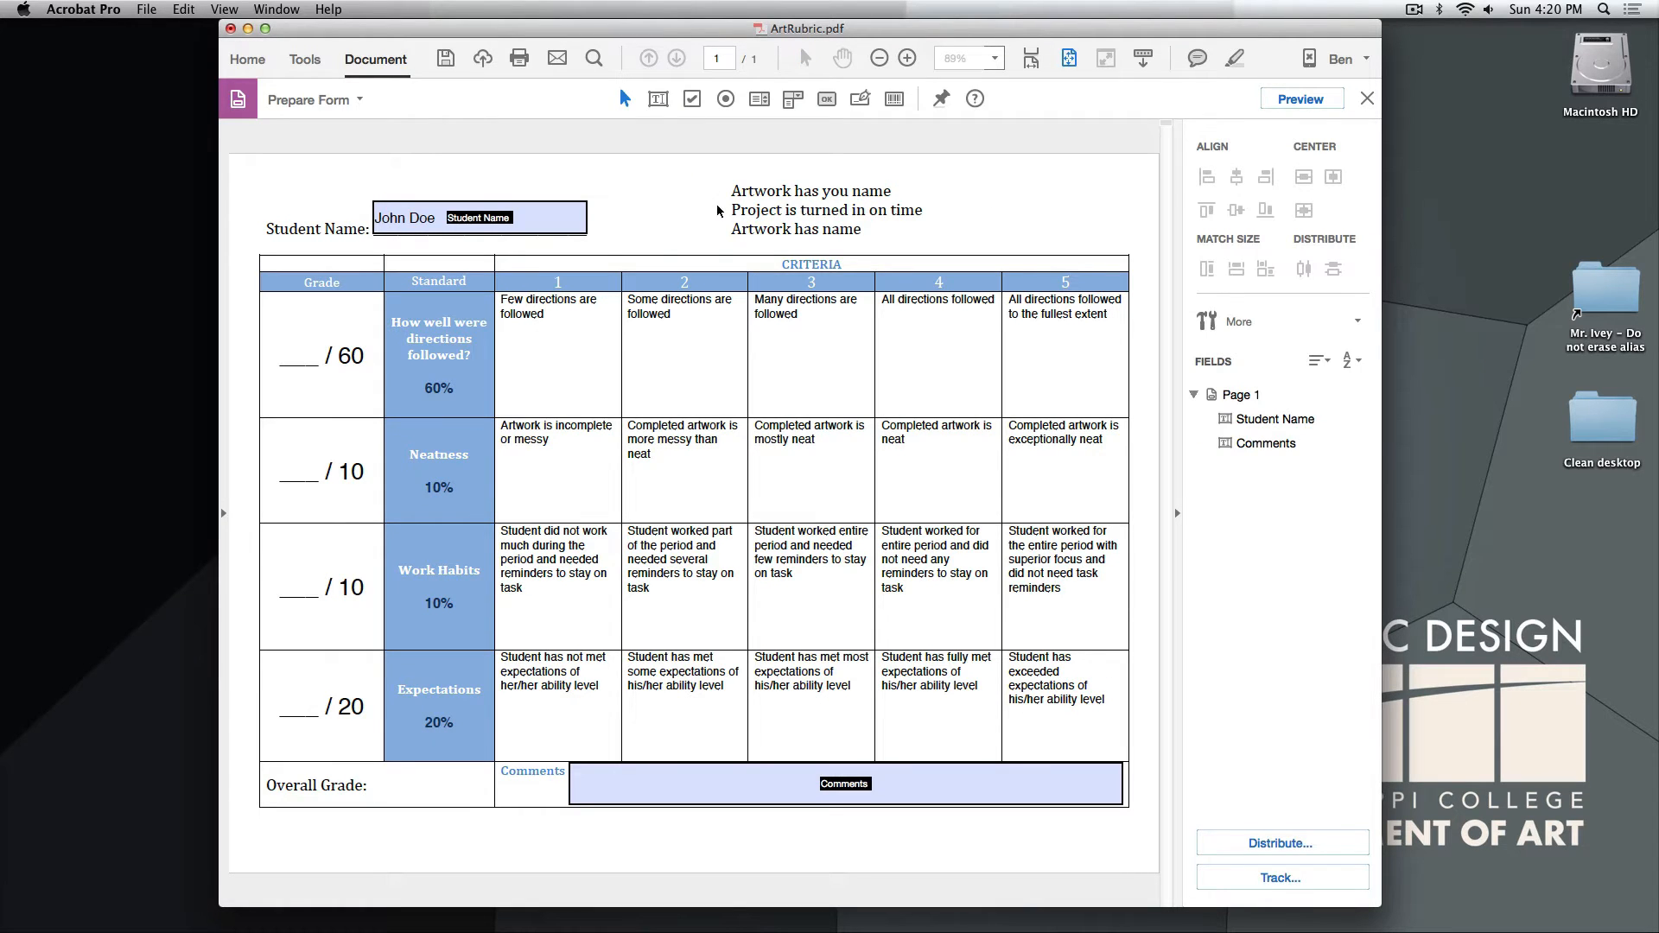
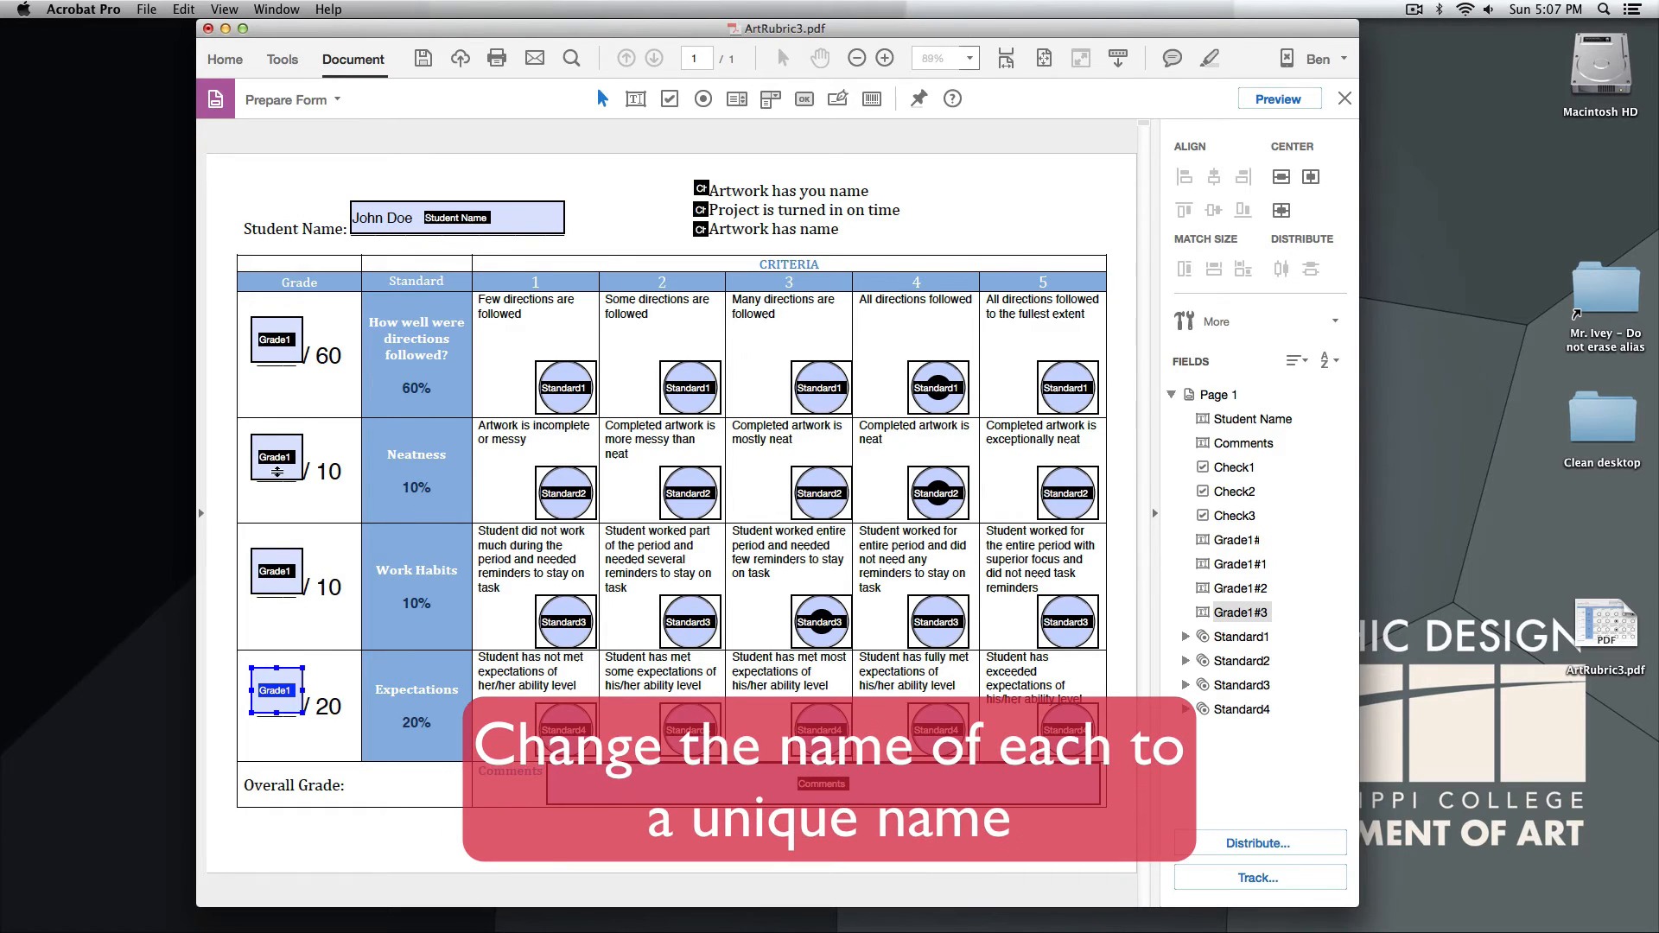
Rename the grade text field in the Neatness row as Grade2
left_click(275, 472, "shift")
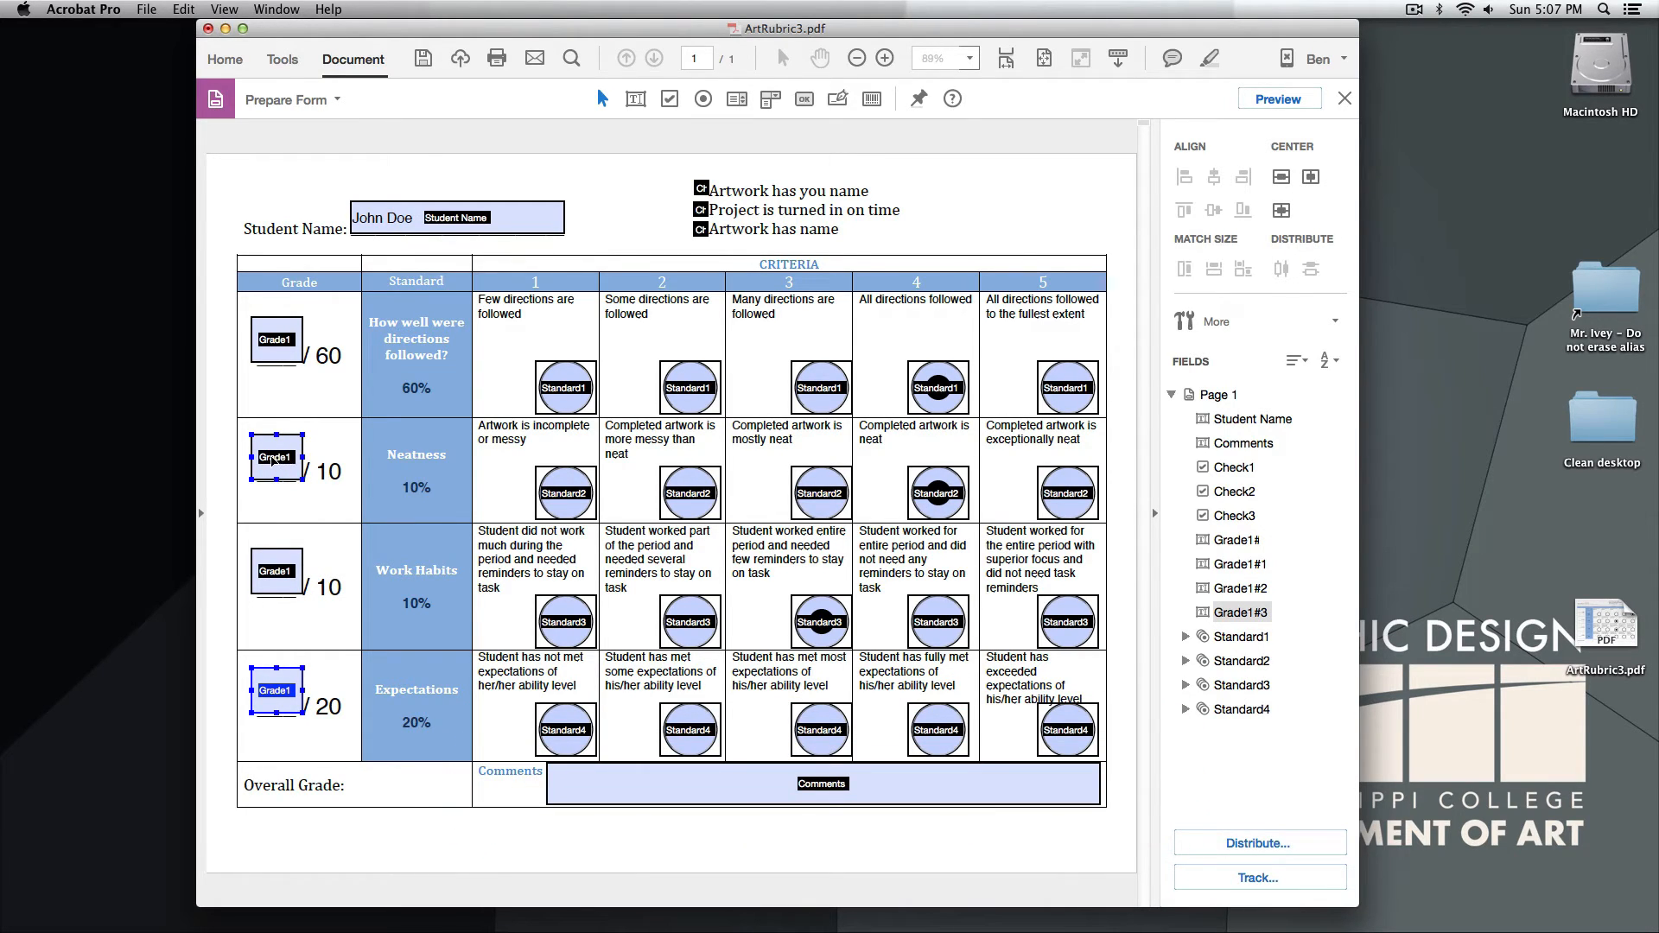
double_click(273, 459)
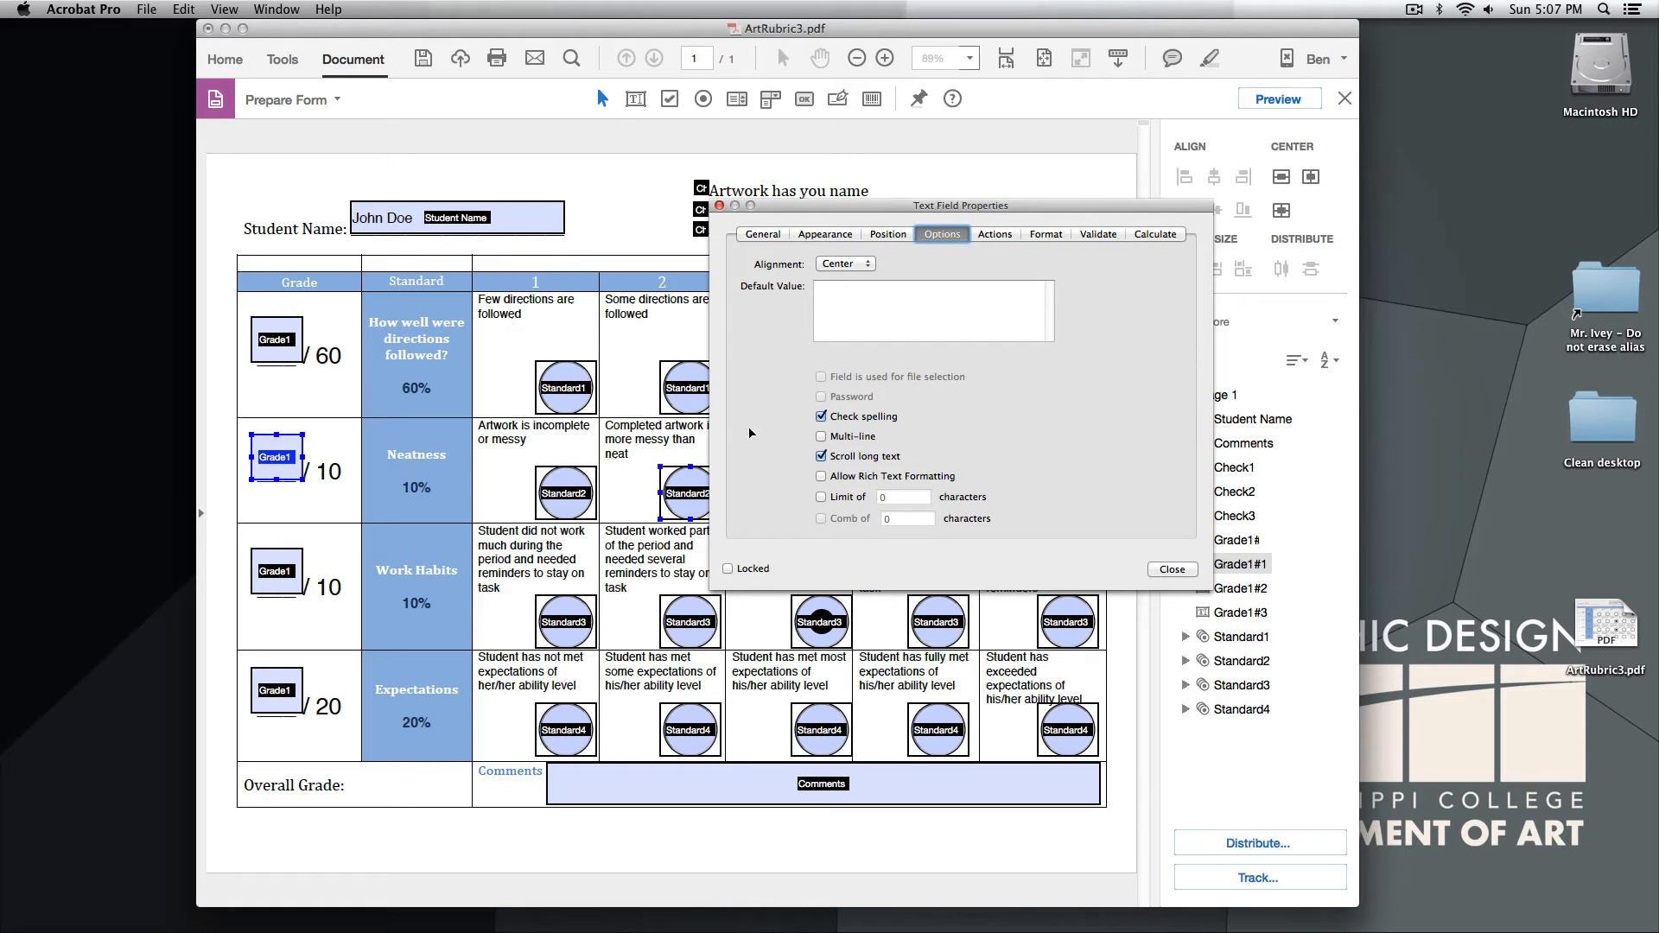
left_click(764, 235)
left_click(877, 265)
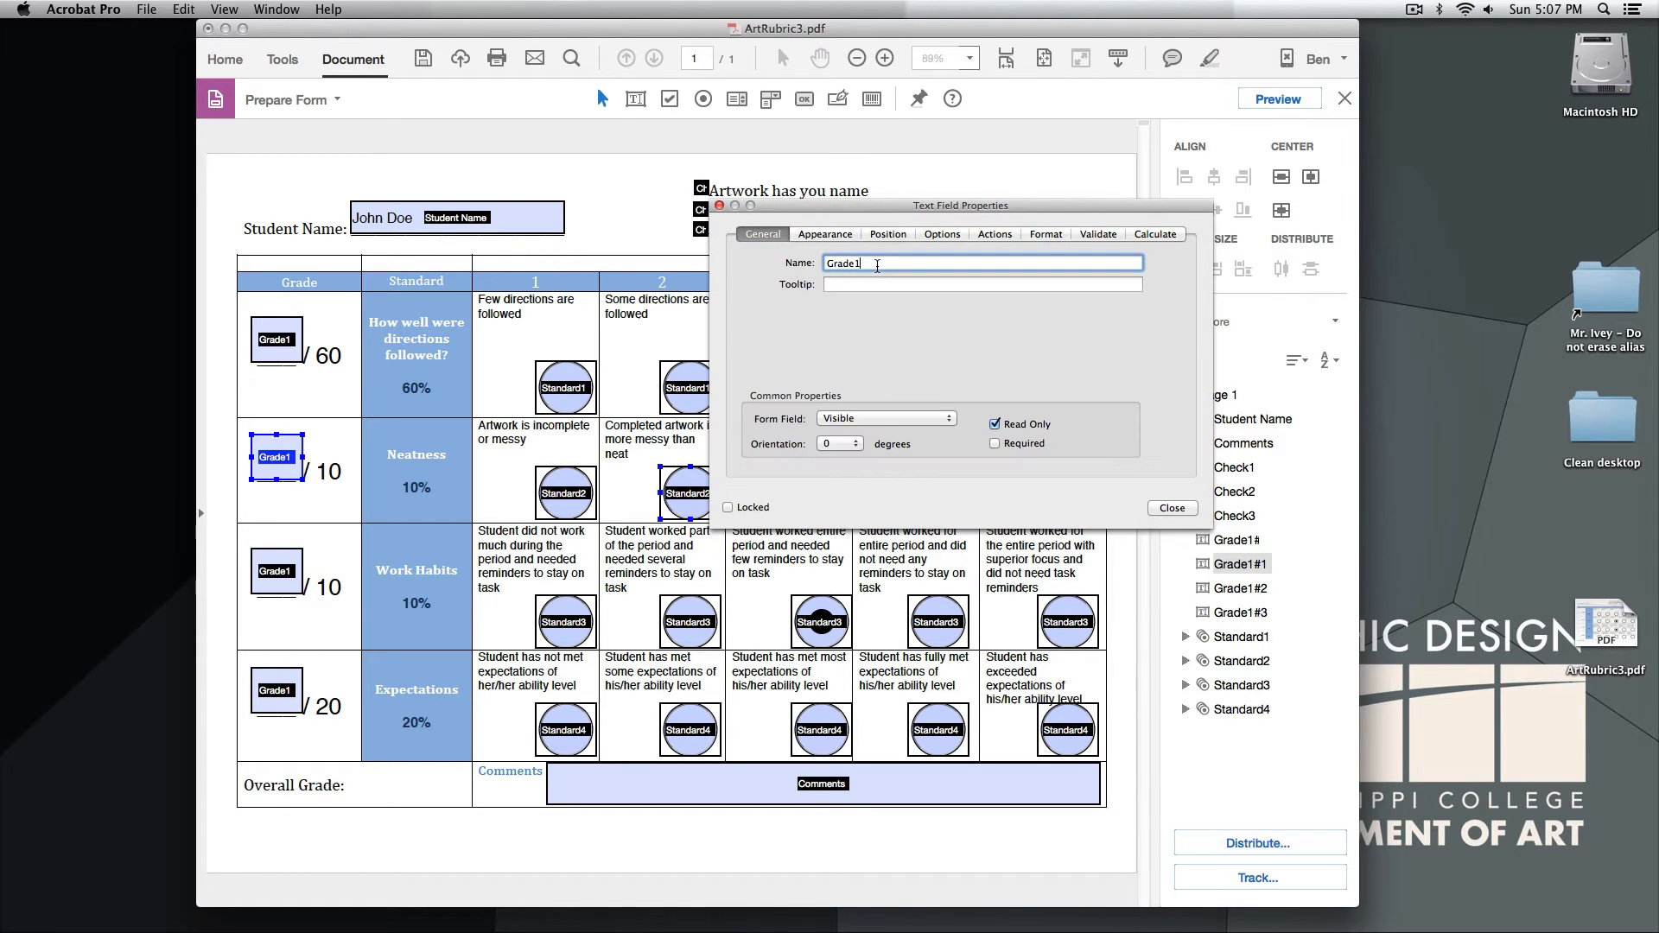
left_click(1174, 508)
Rename the grade text field in the Work Habits row as Grade3
double_click(275, 570)
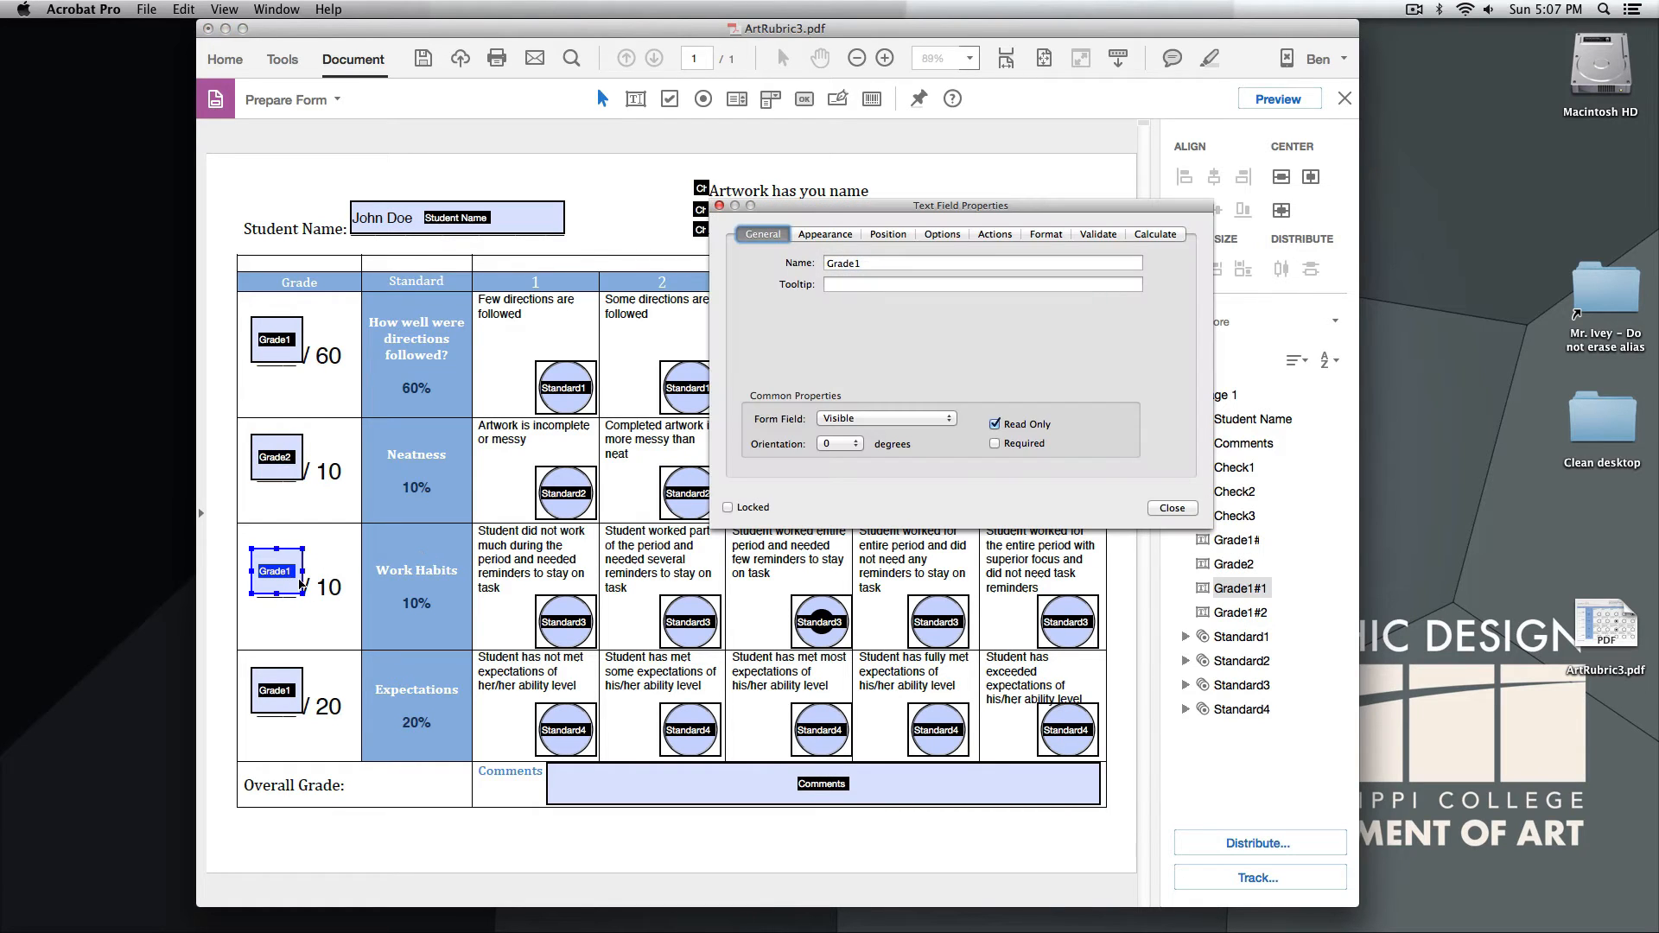
left_click(920, 262)
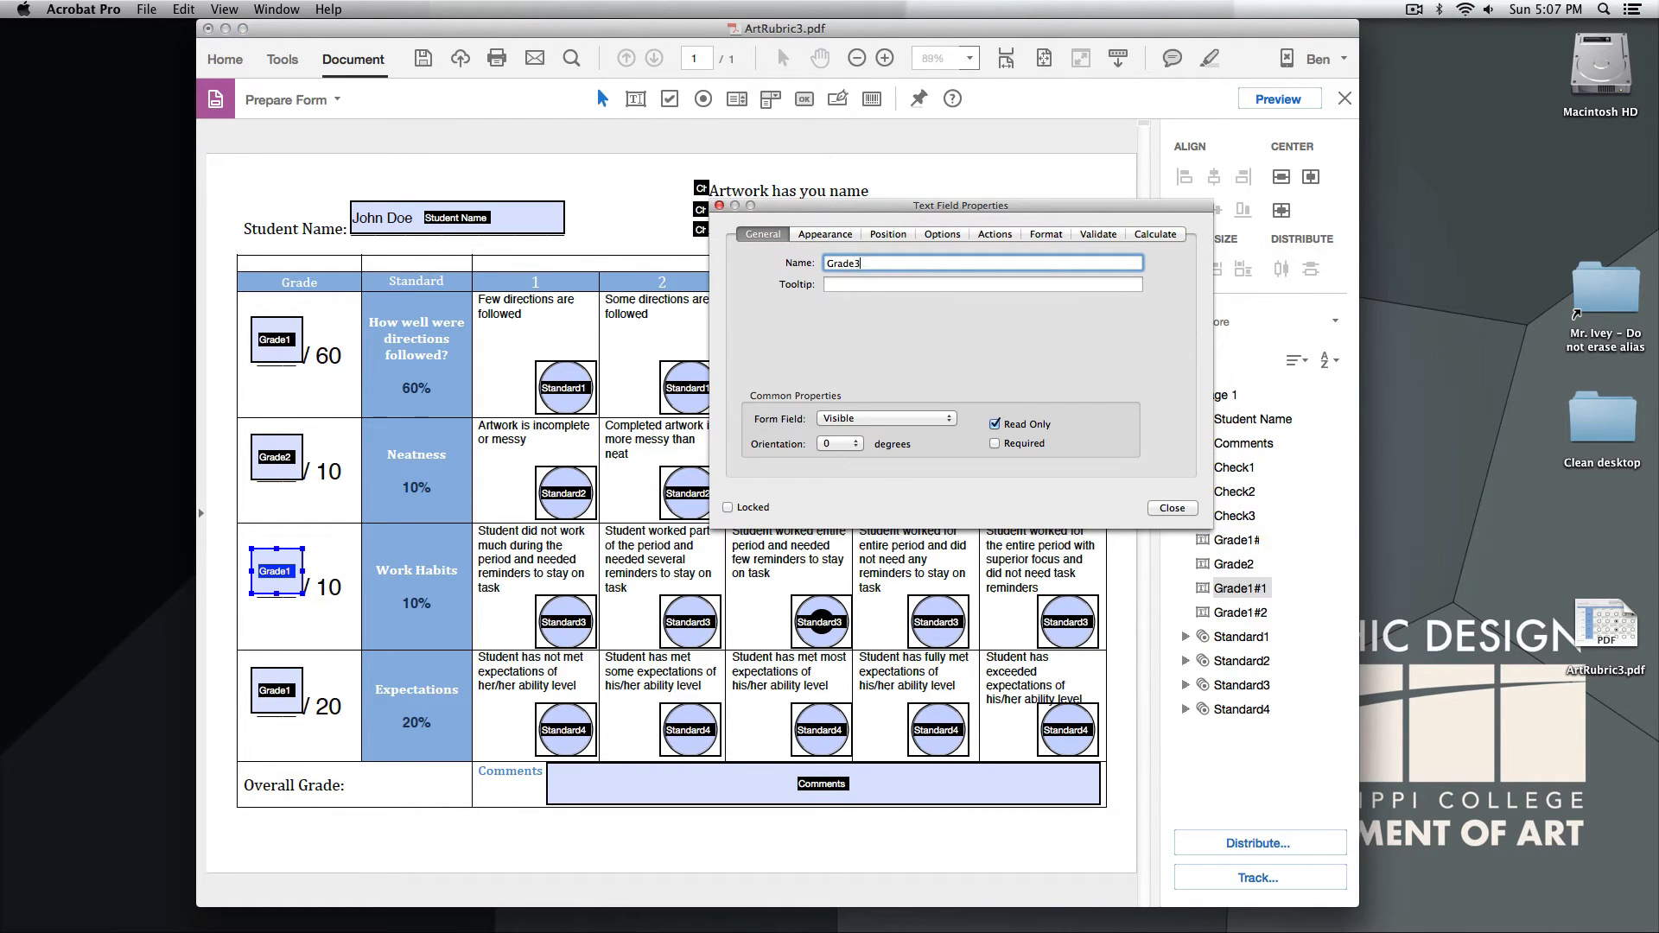
type("3")
left_click(1171, 508)
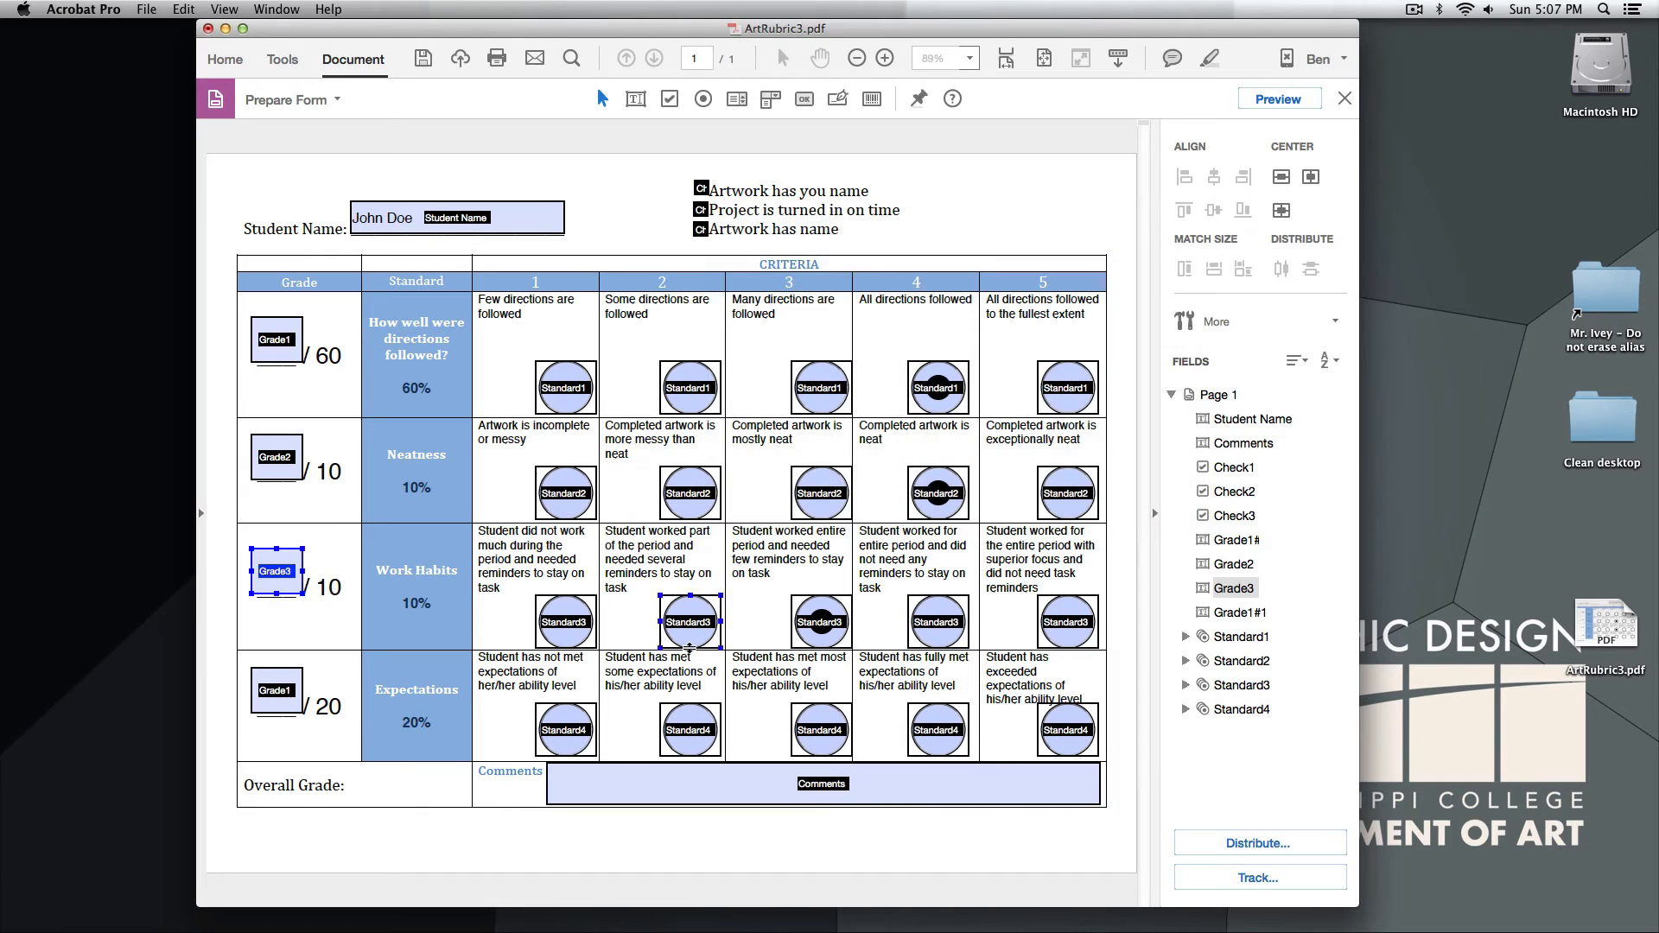
Rename the grade text field in the Expectations row as Grade4
double_click(280, 696)
left_click(865, 263)
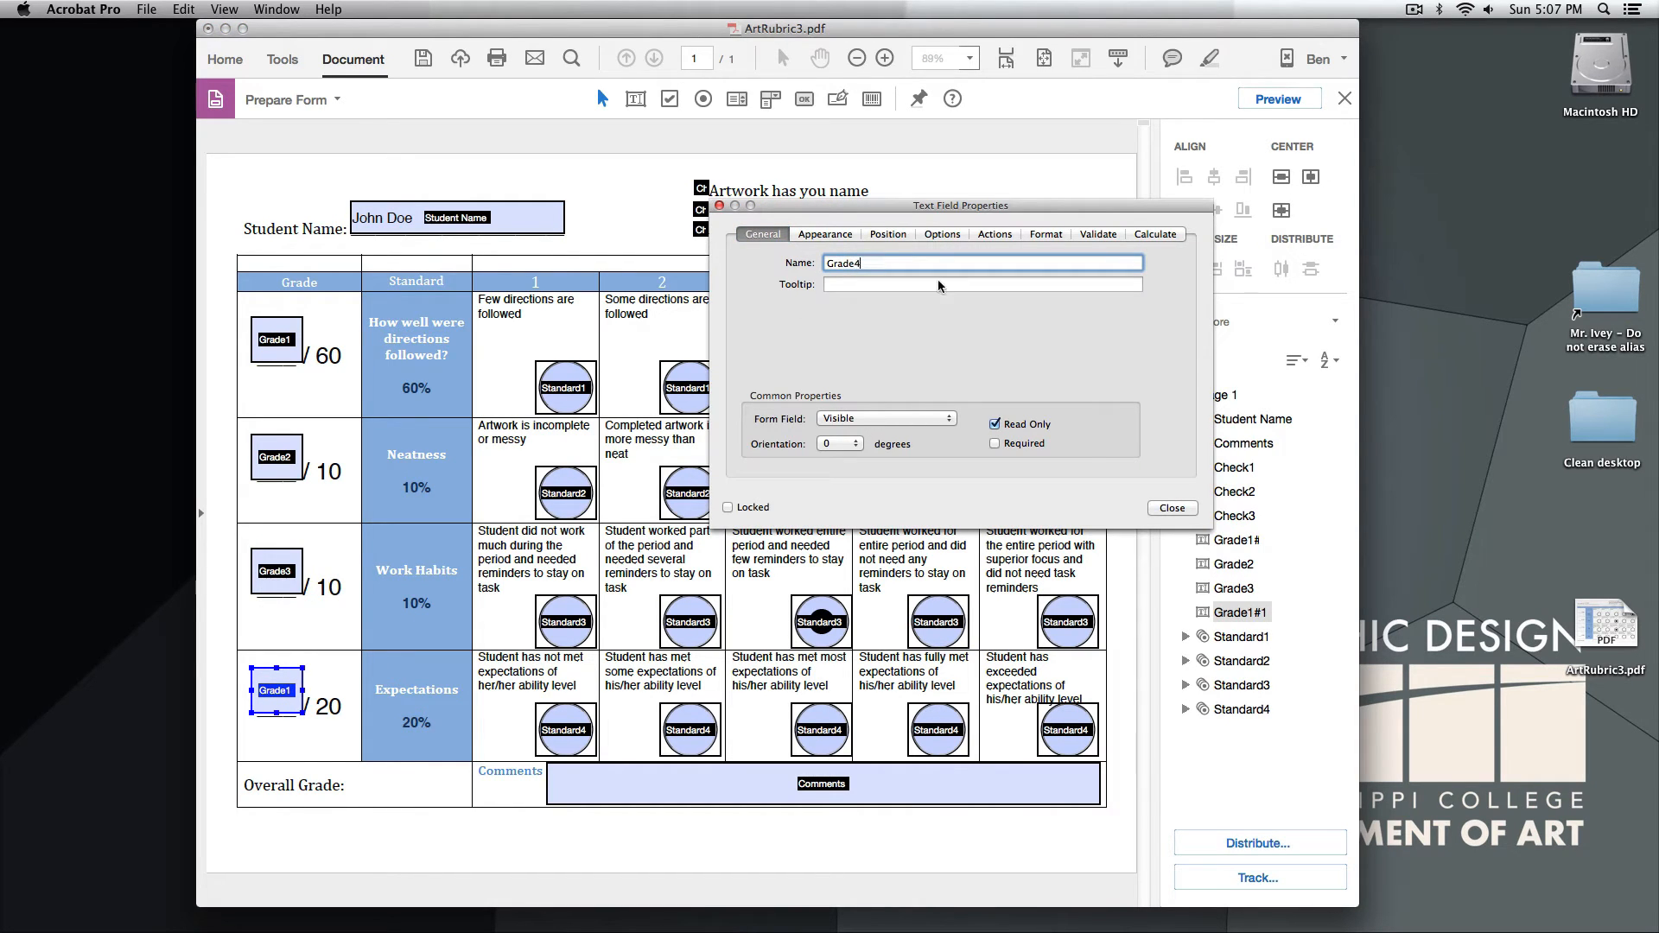
type("4")
left_click(1172, 508)
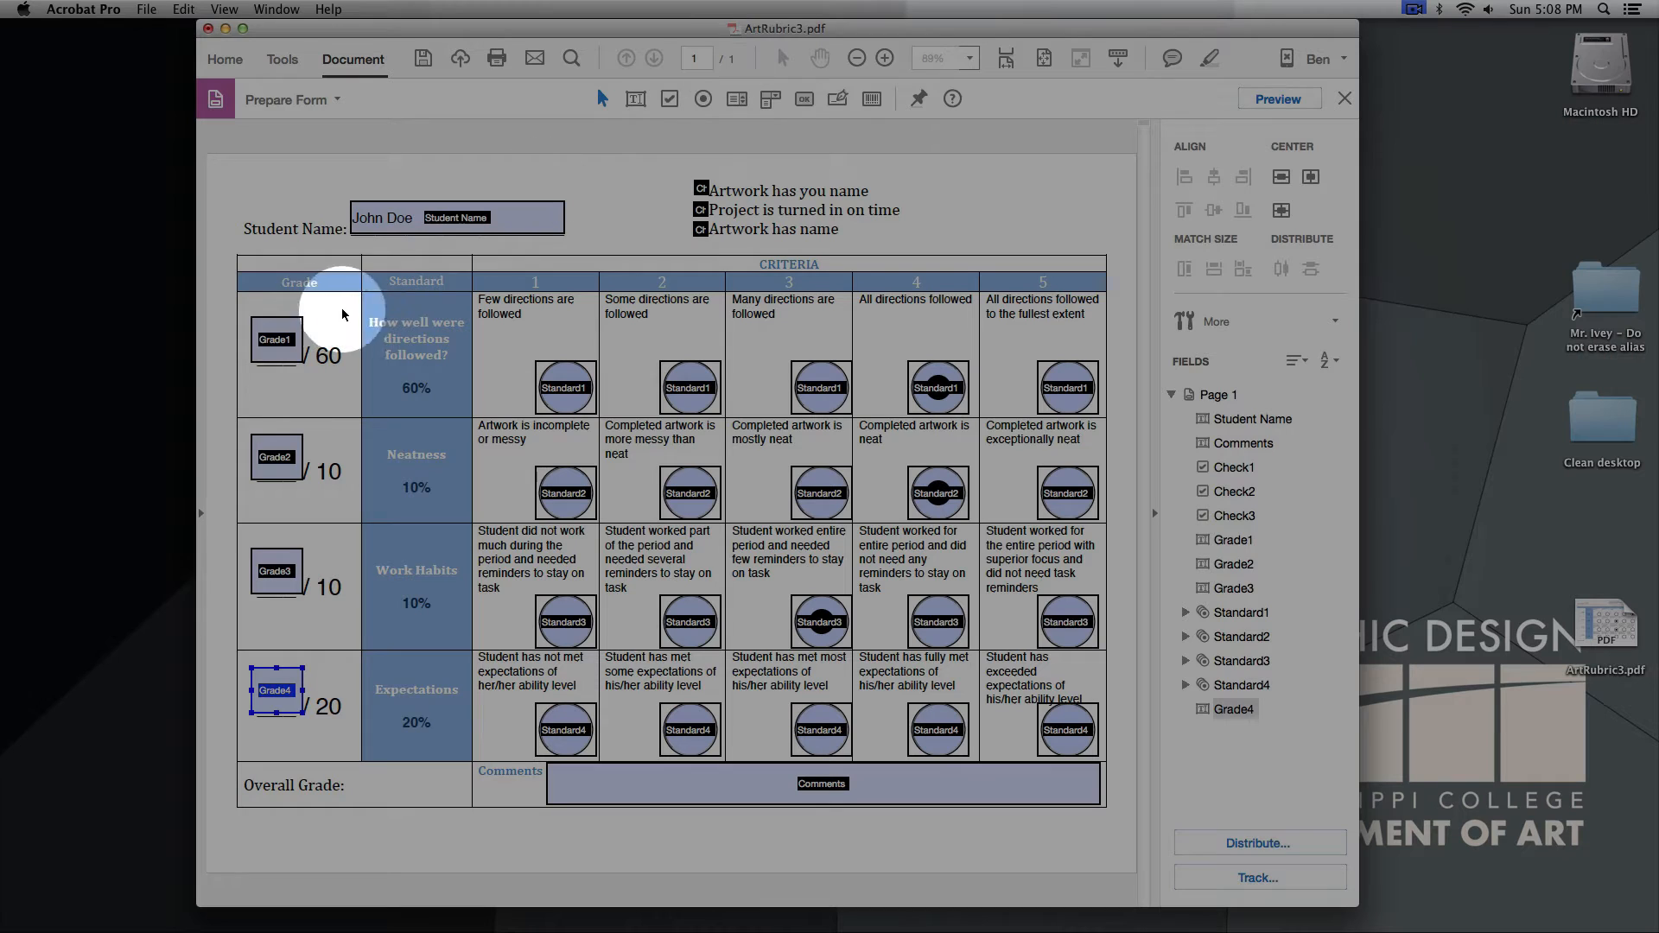
Set the Grade1 field to calculate its value with the simplified field notation Standard1*0.6
double_click(275, 345)
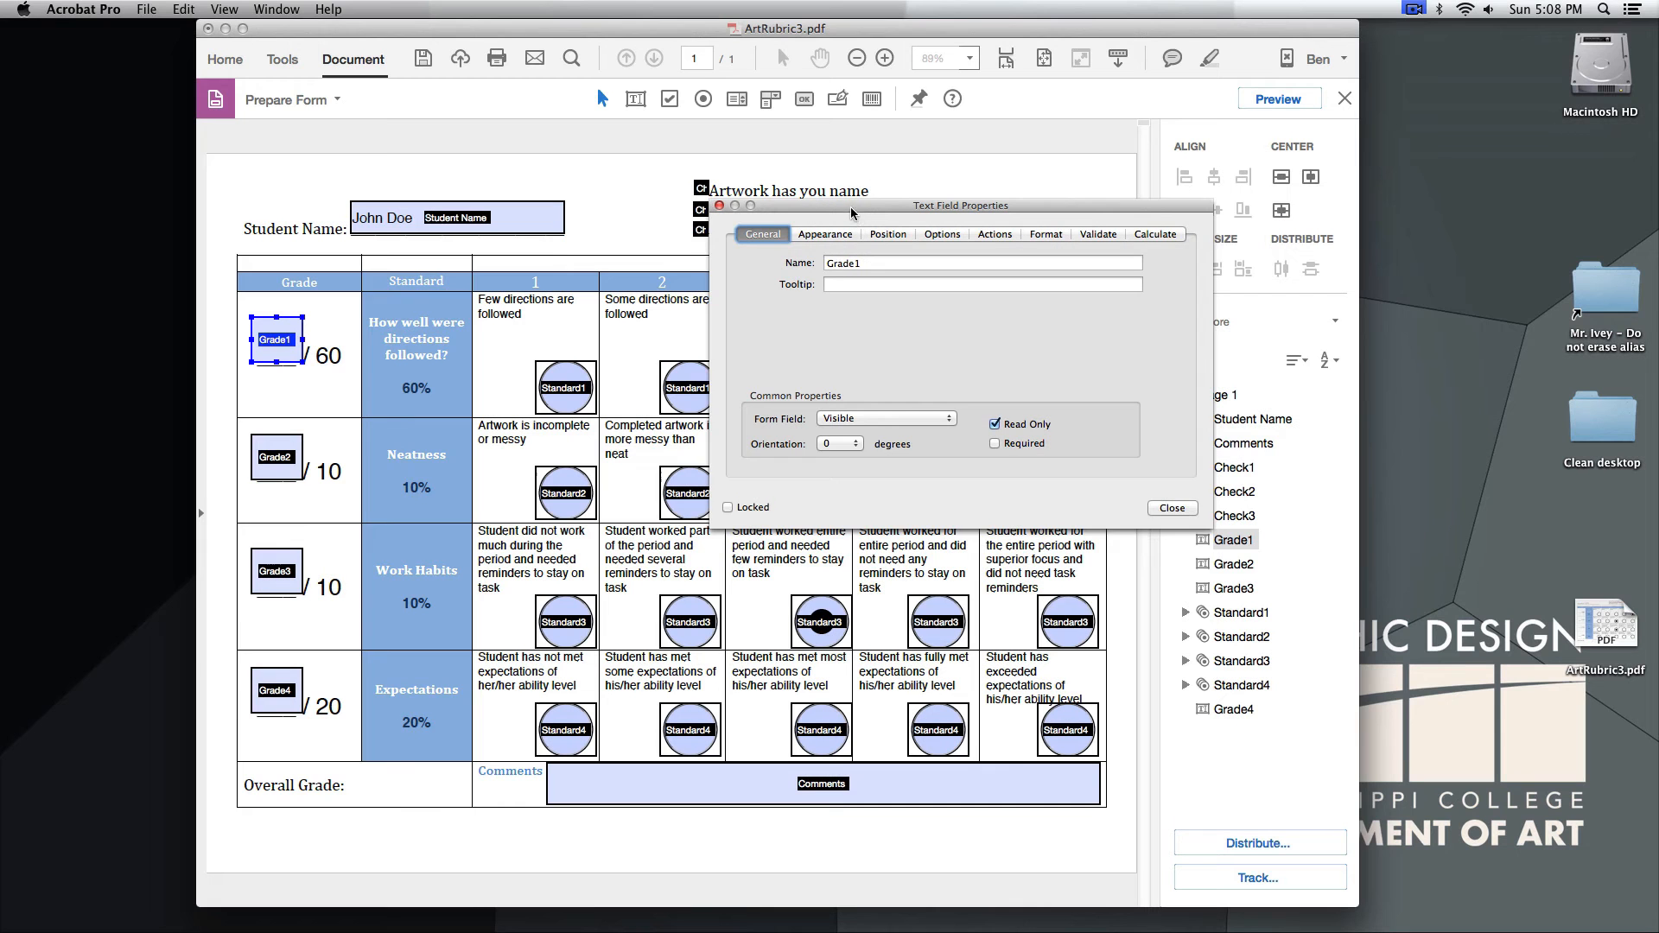
left_click_drag(851, 214, 817, 299)
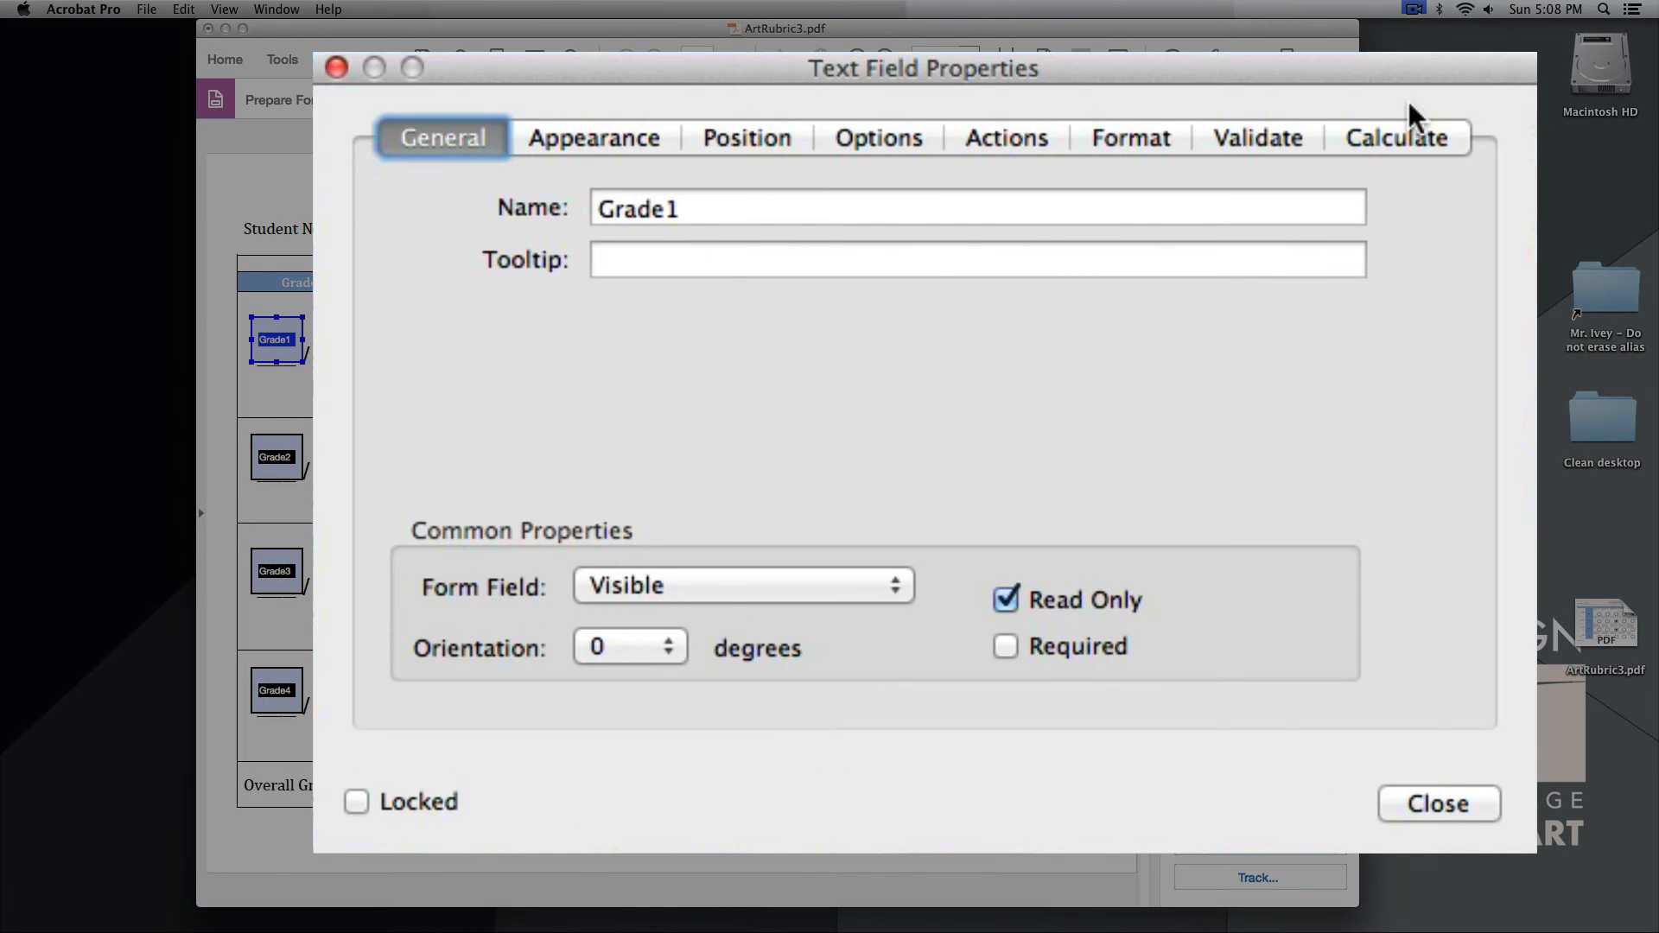
left_click(1417, 136)
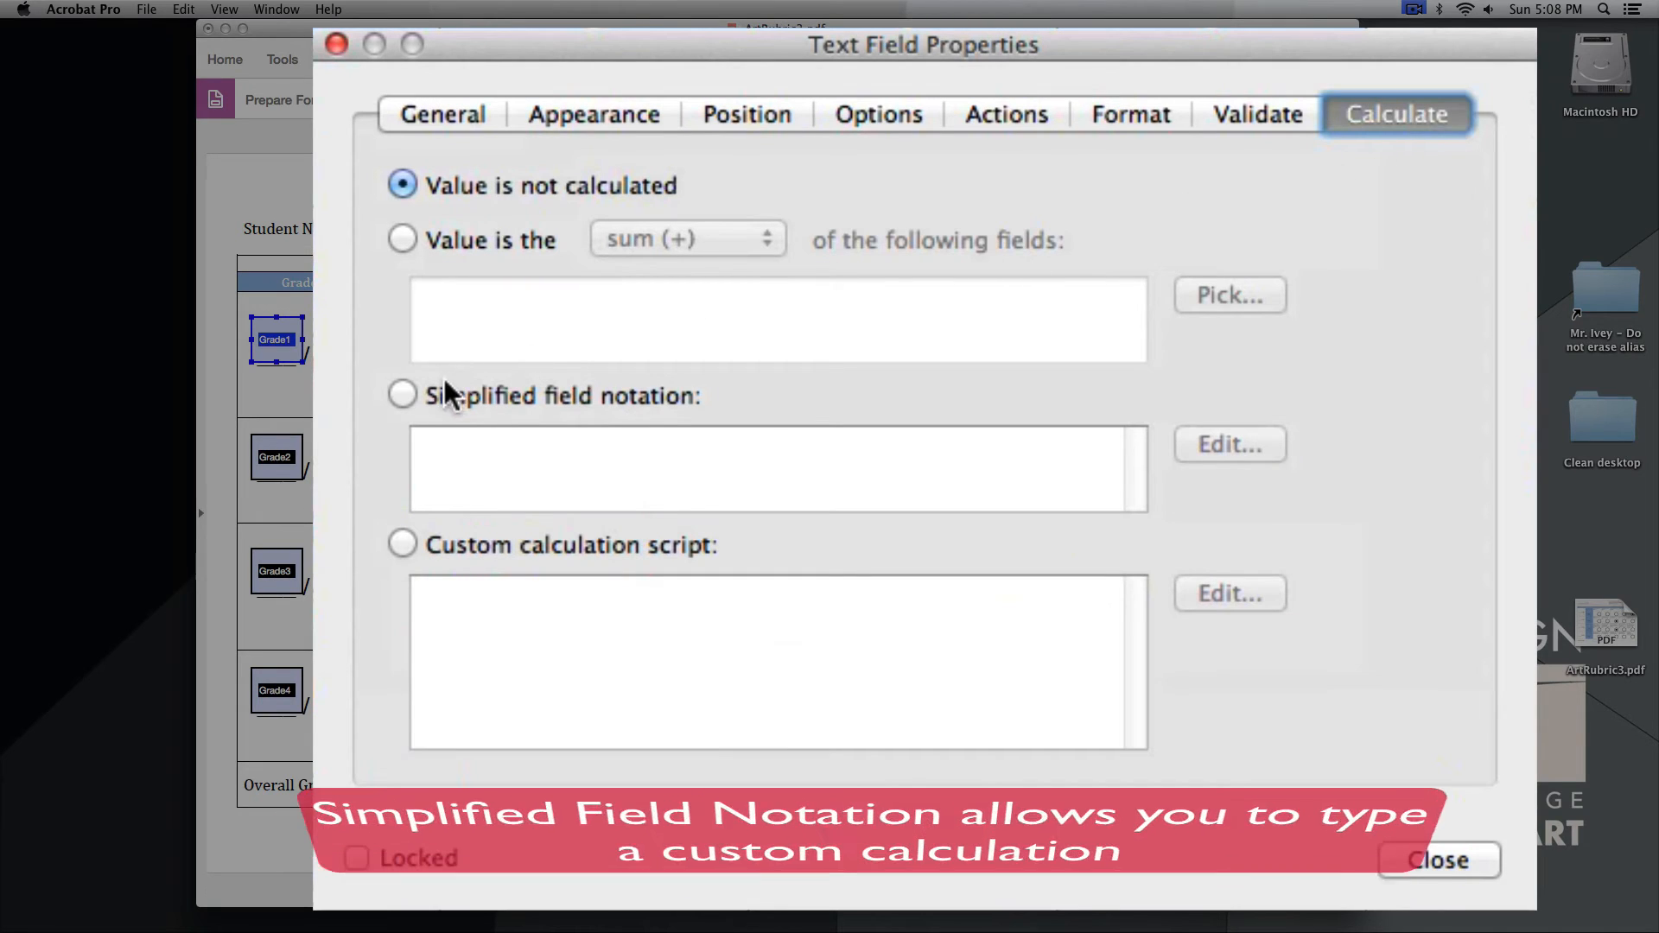
left_click(405, 396)
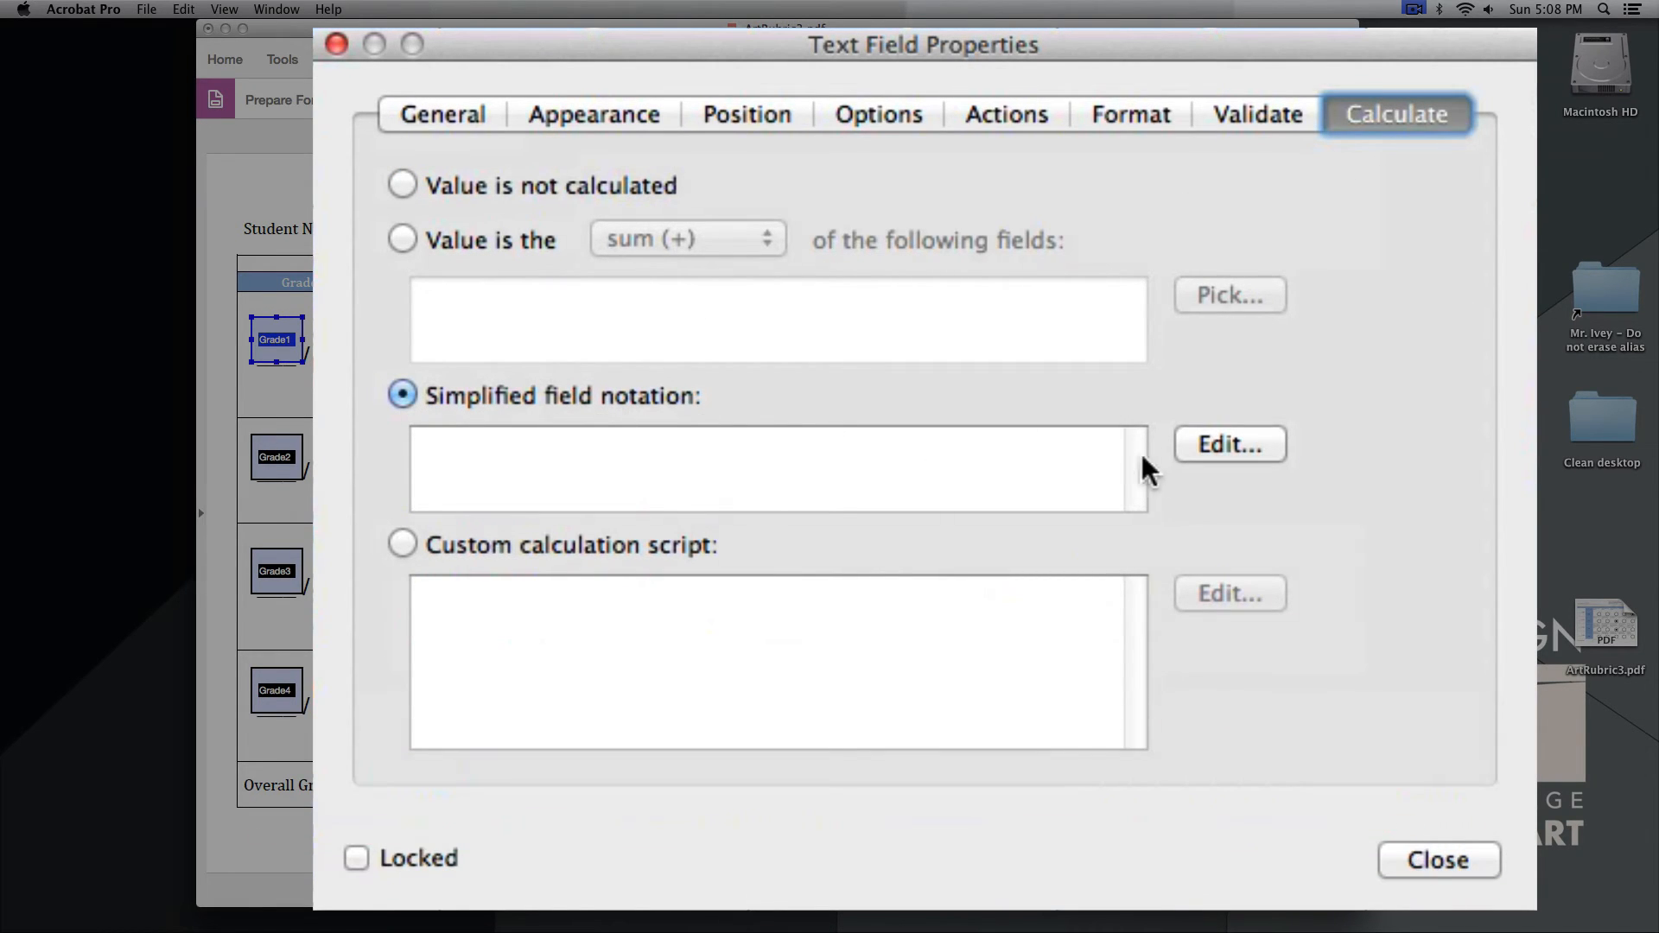
left_click(1227, 446)
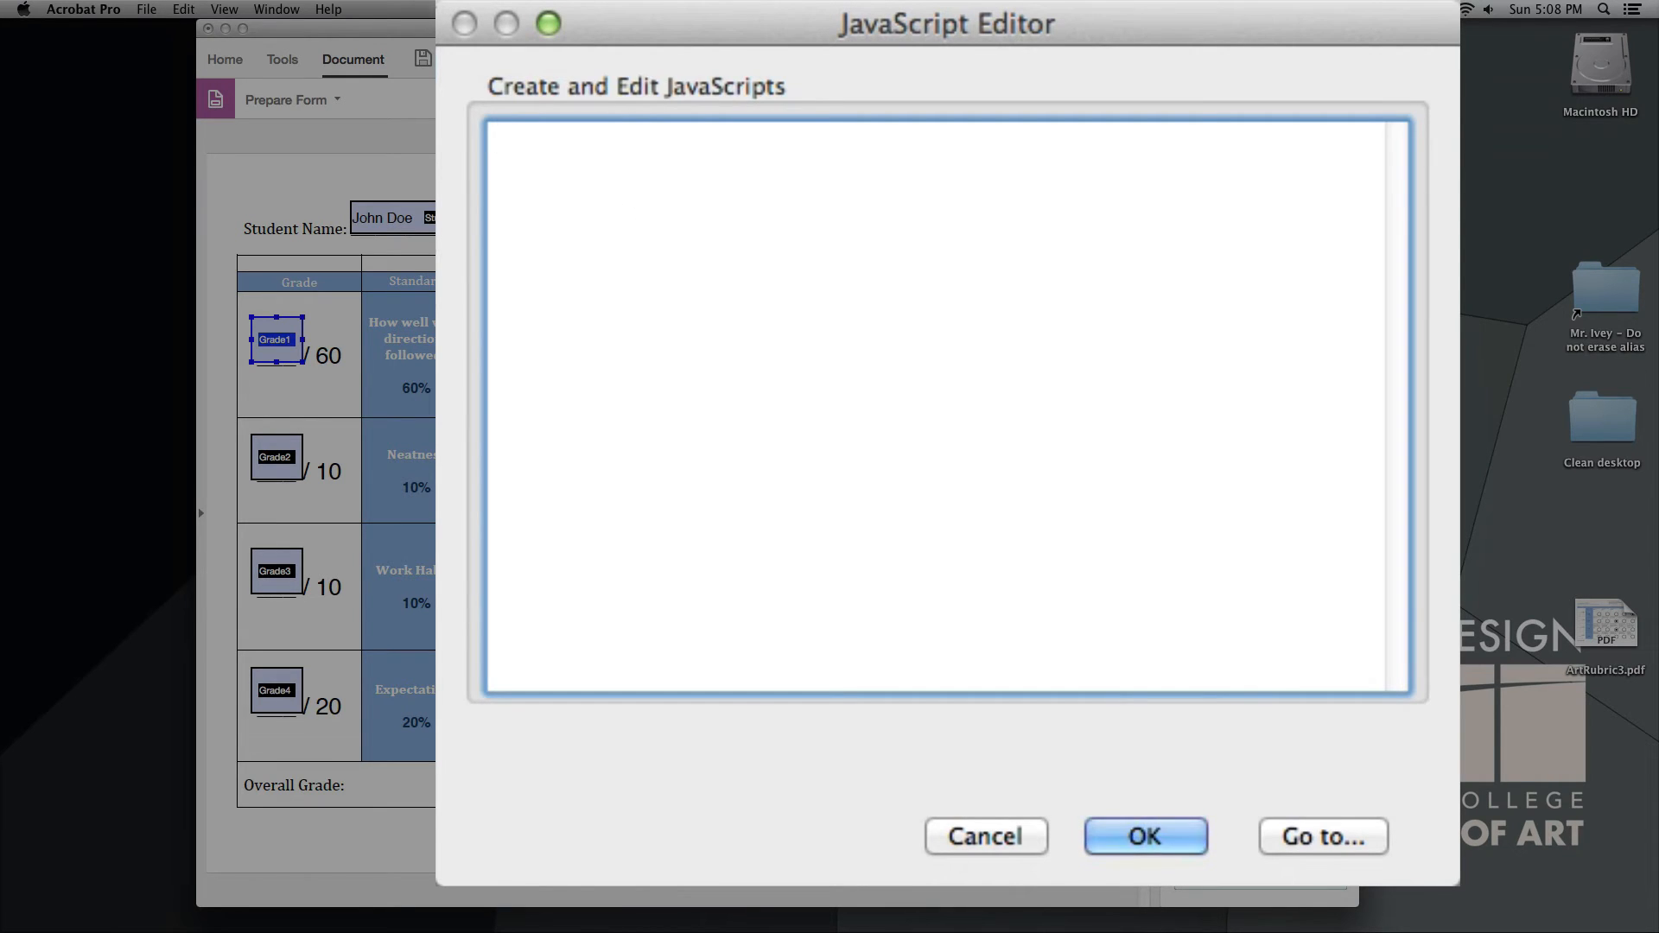
type("Standard")
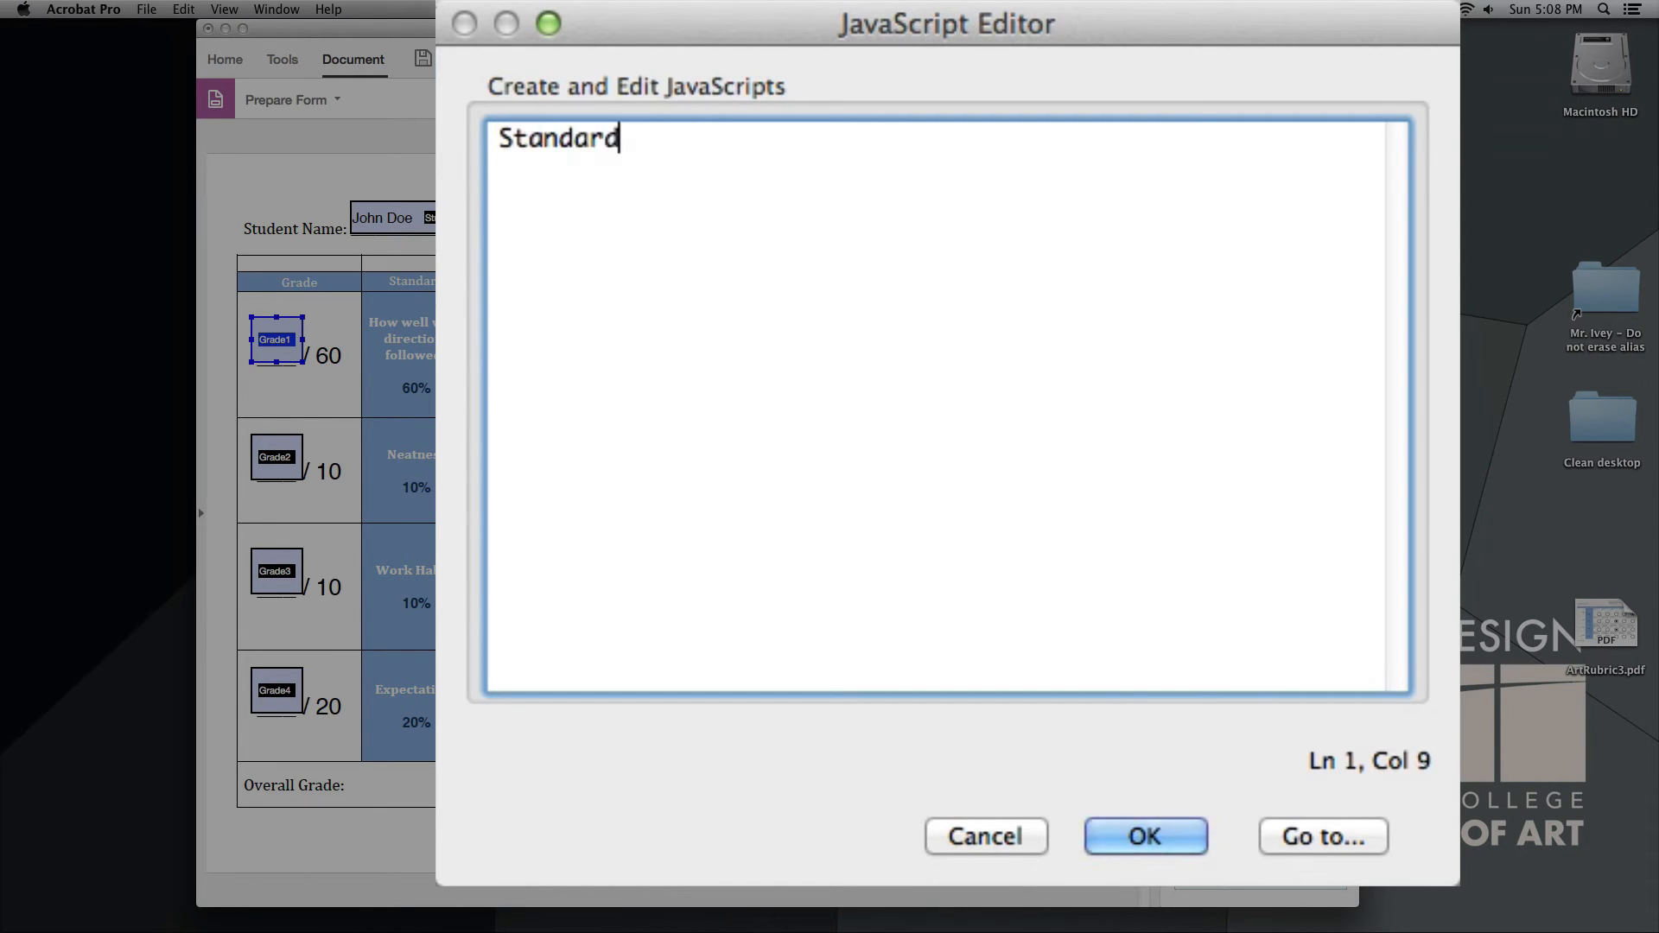
type("1")
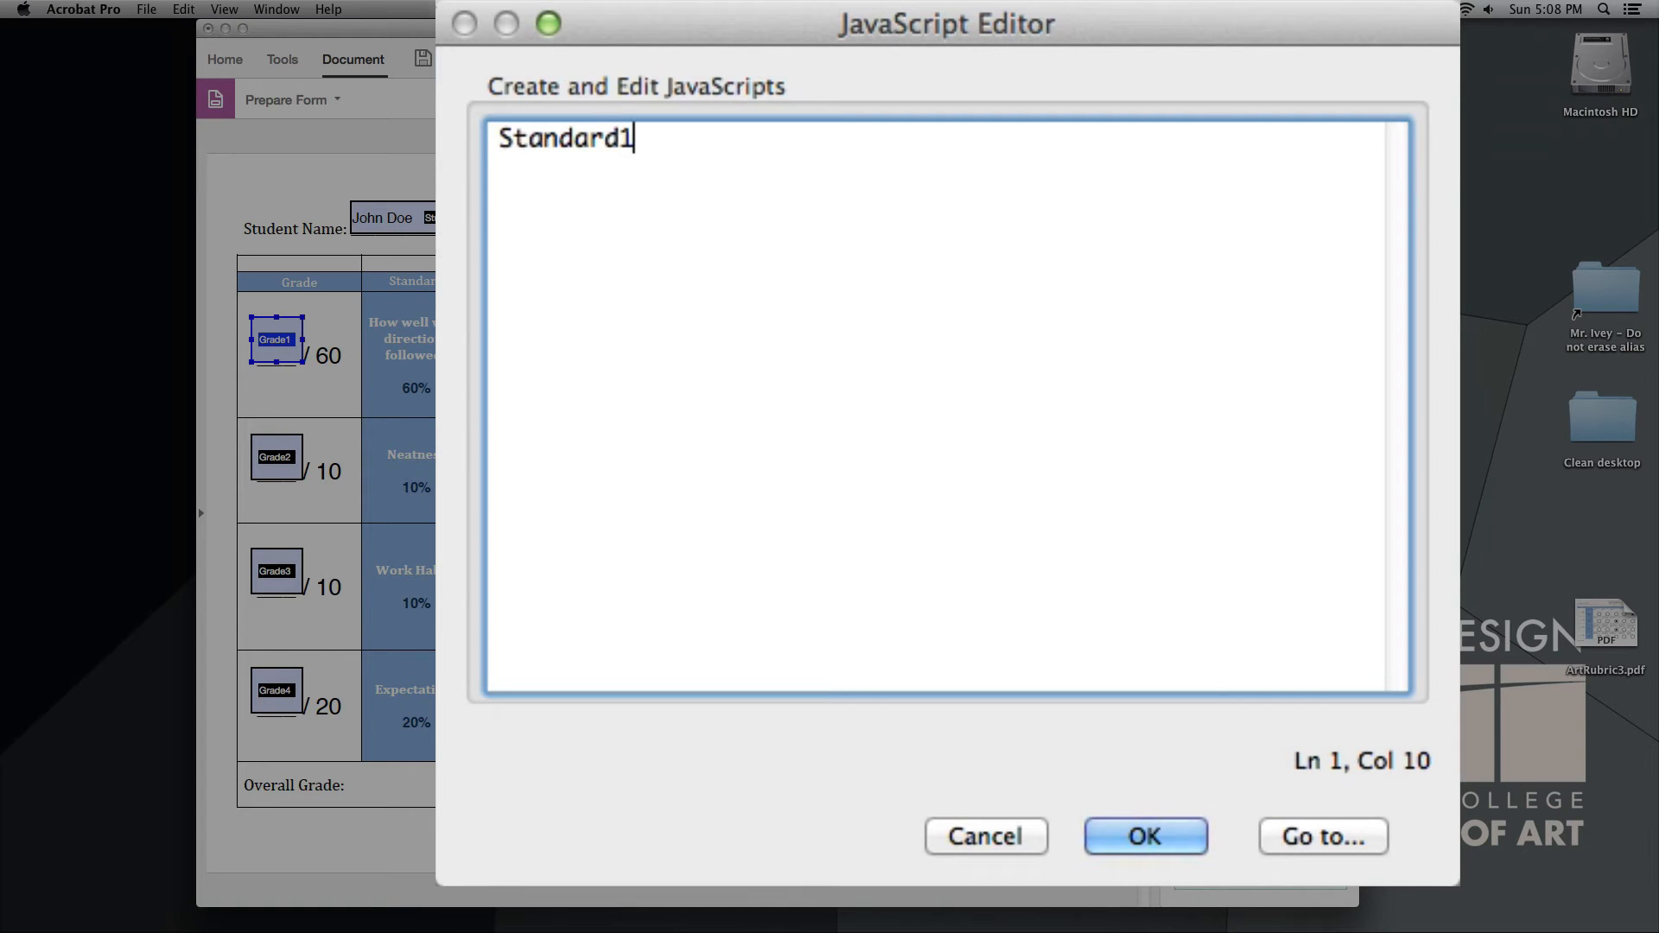
type("*0.6")
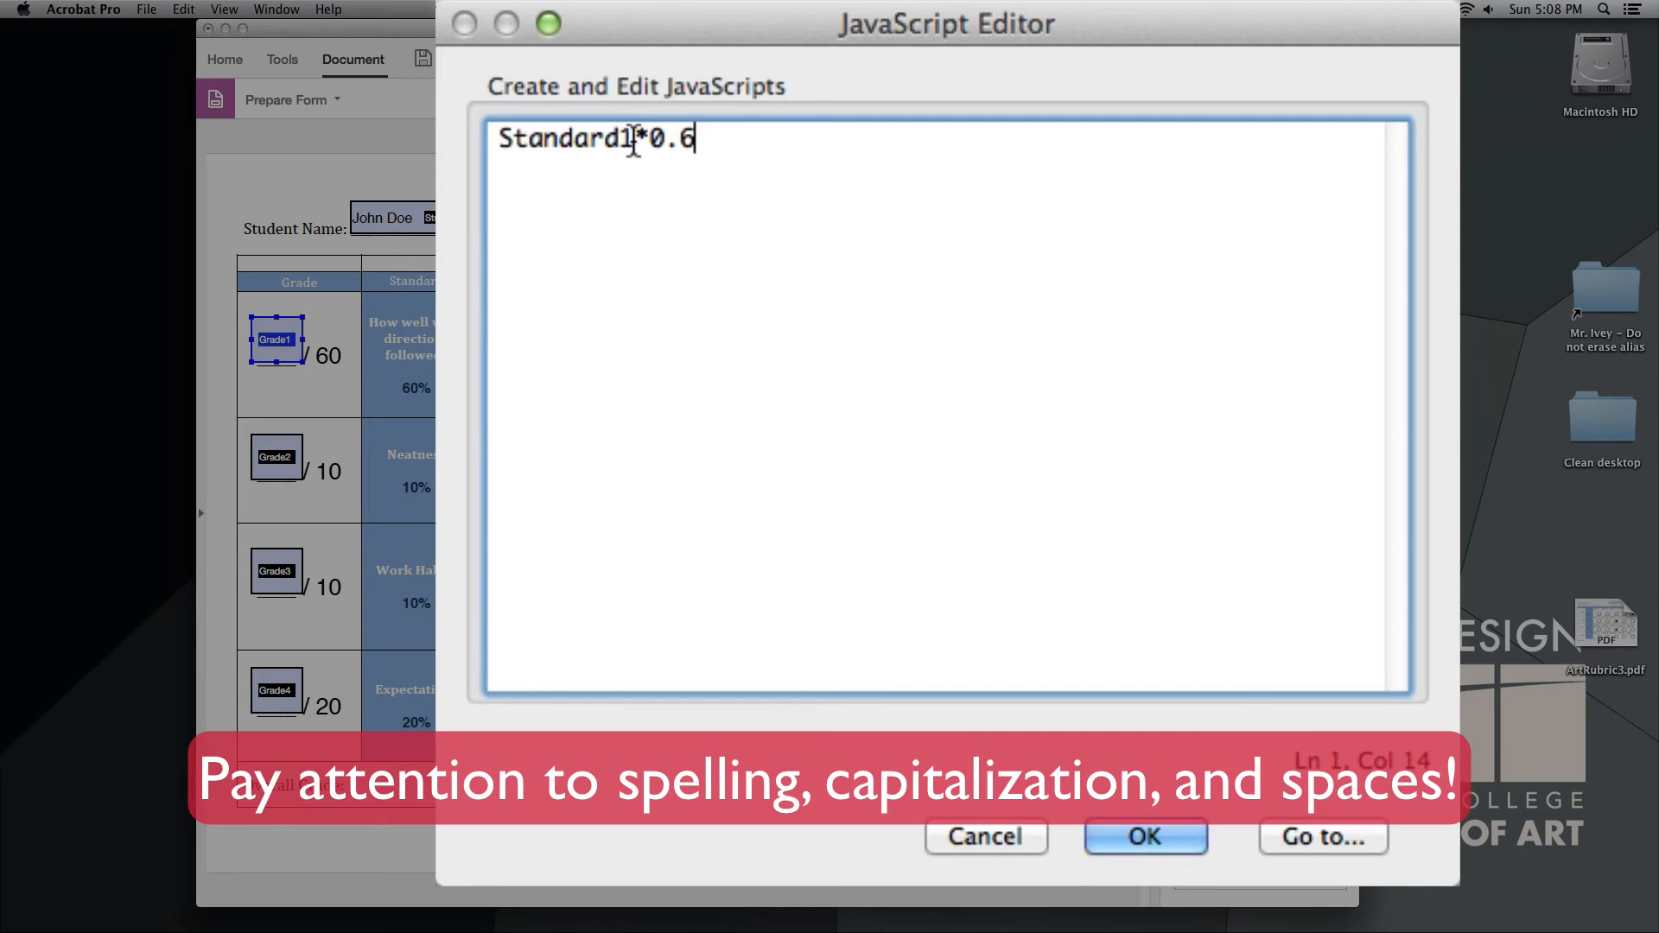
left_click_drag(635, 143, 494, 154)
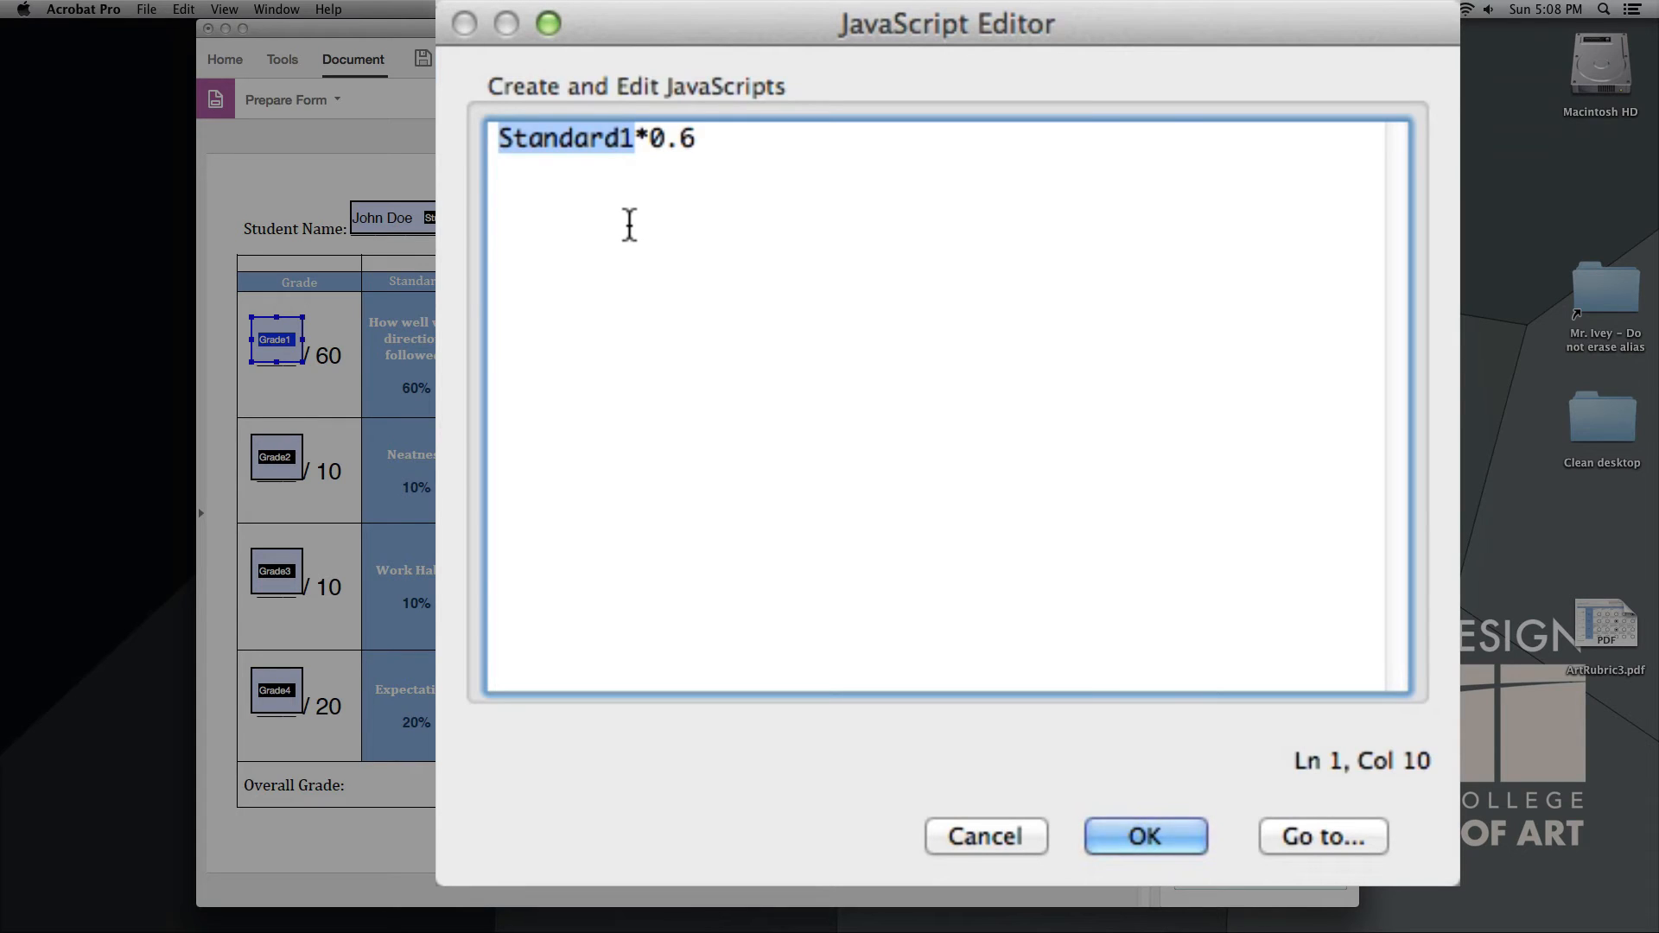
left_click(620, 140)
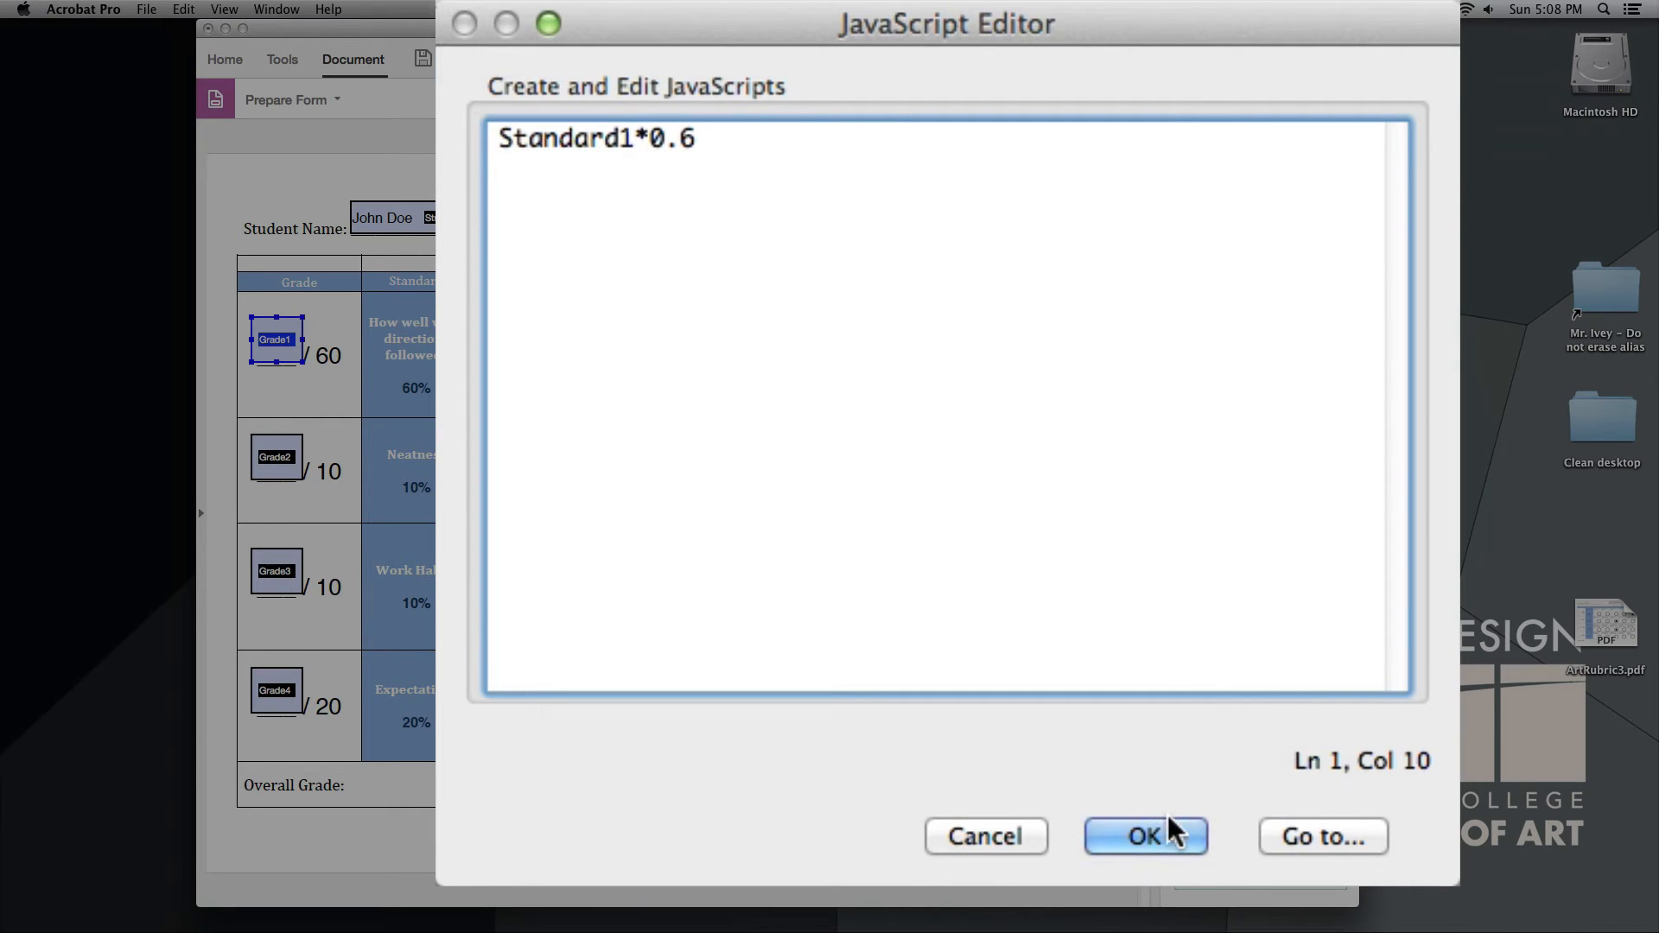
left_click(1159, 844)
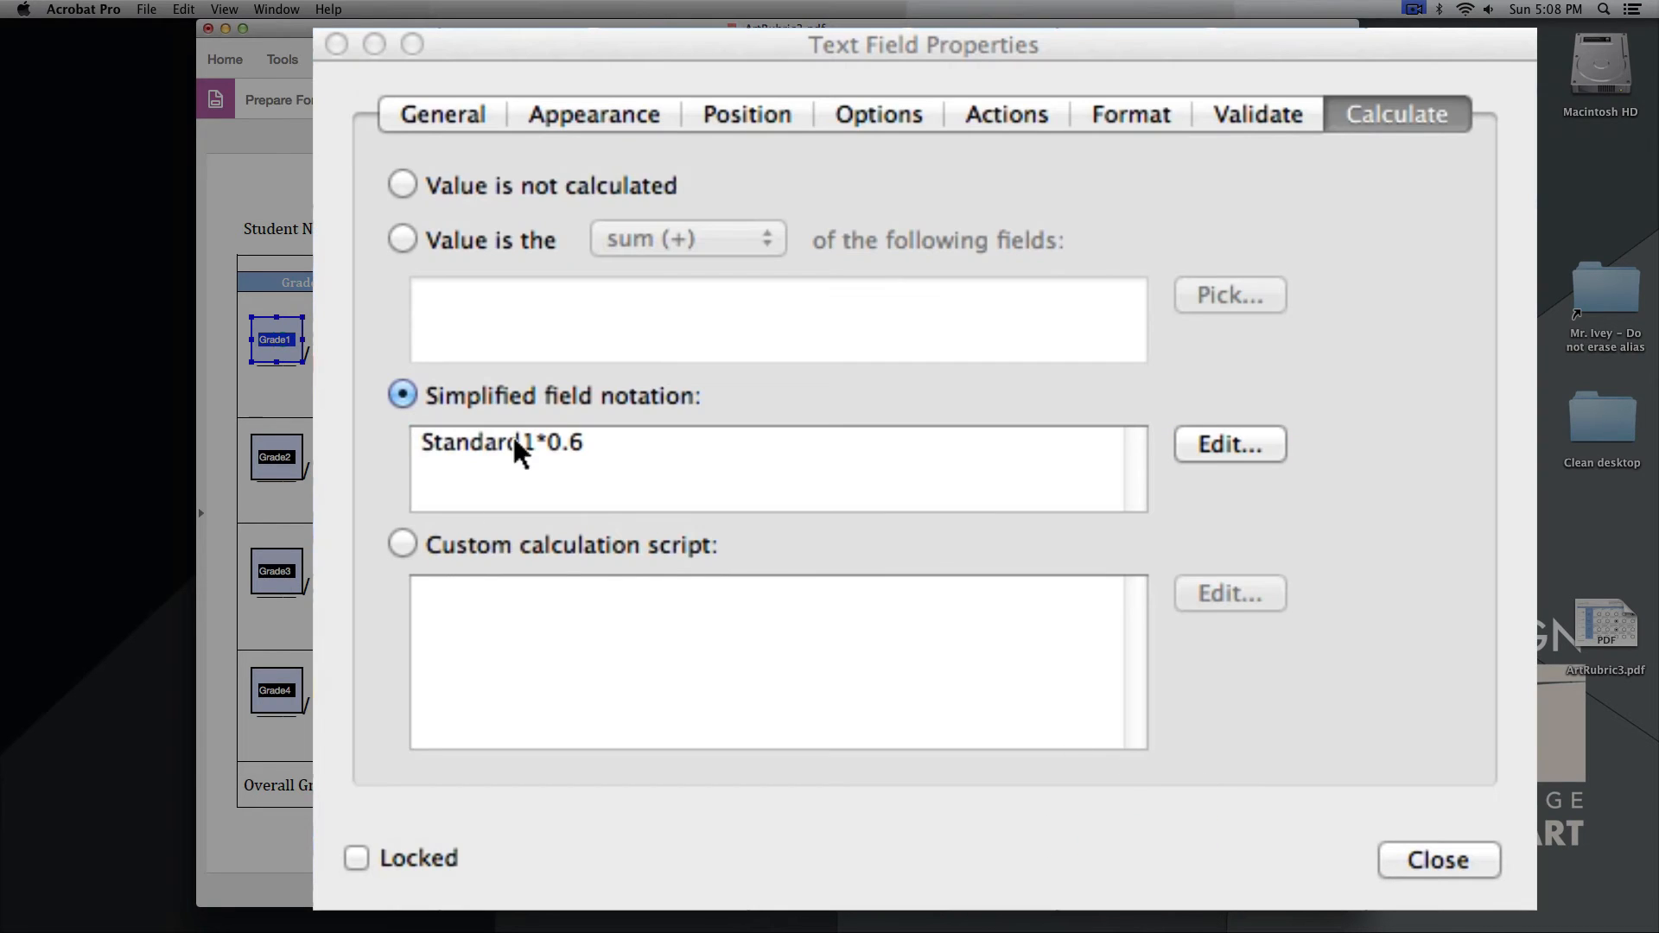
left_click(1438, 859)
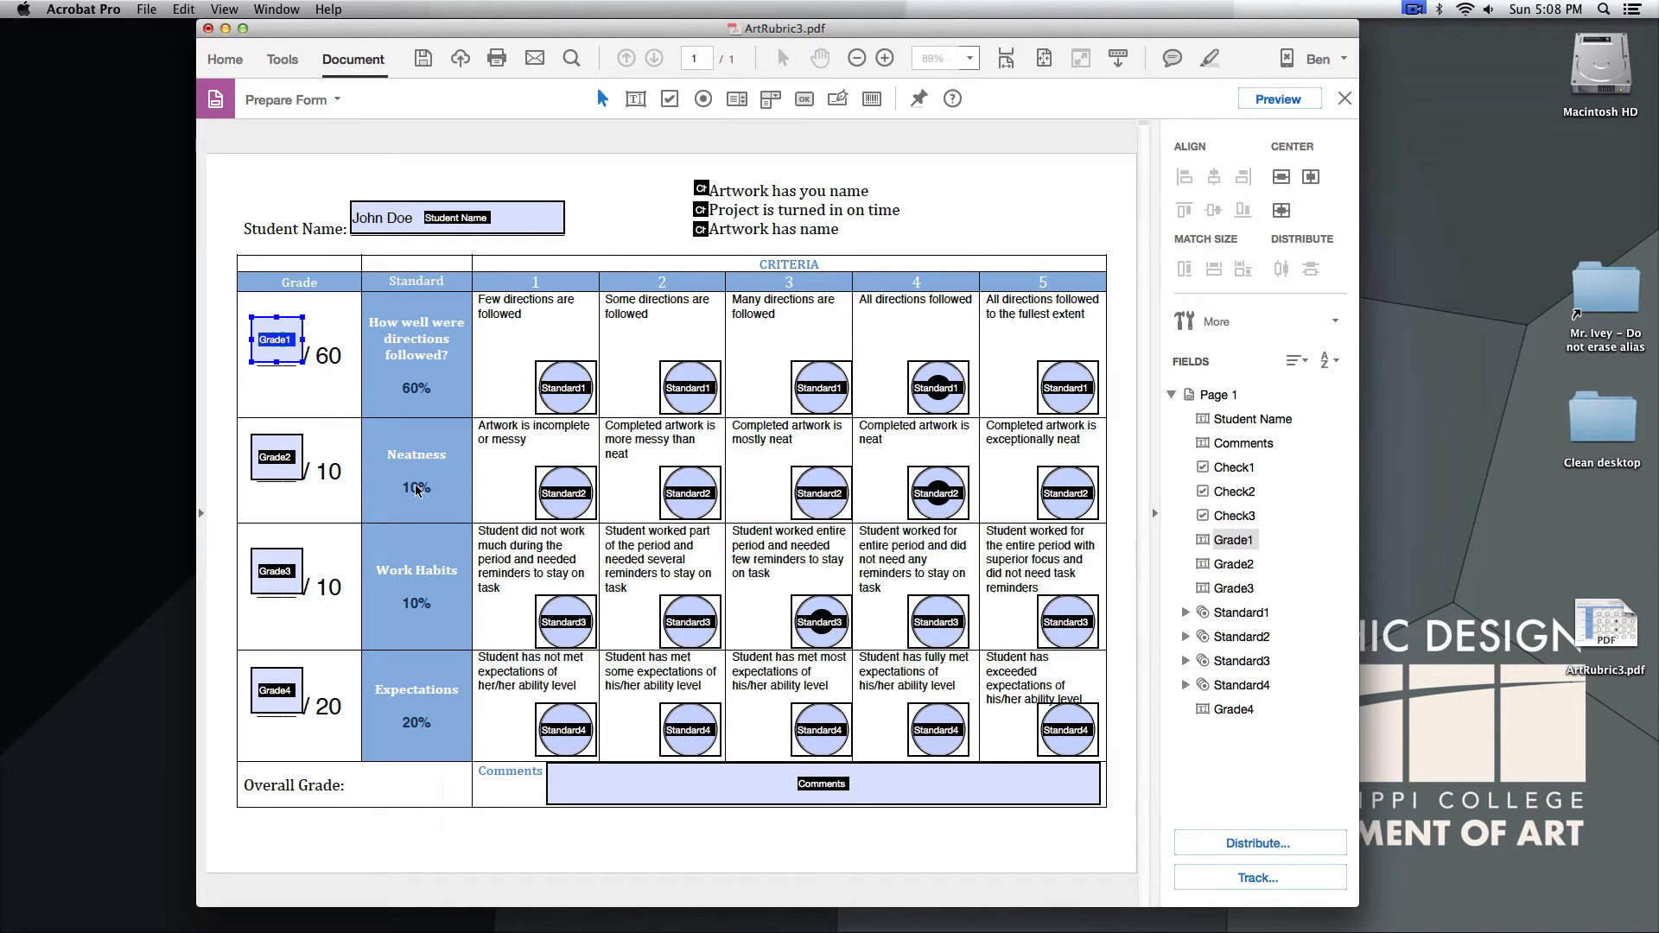
Set the Grade2 field to calculate its value with the simplified field notation Standard2*0.1
double_click(276, 462)
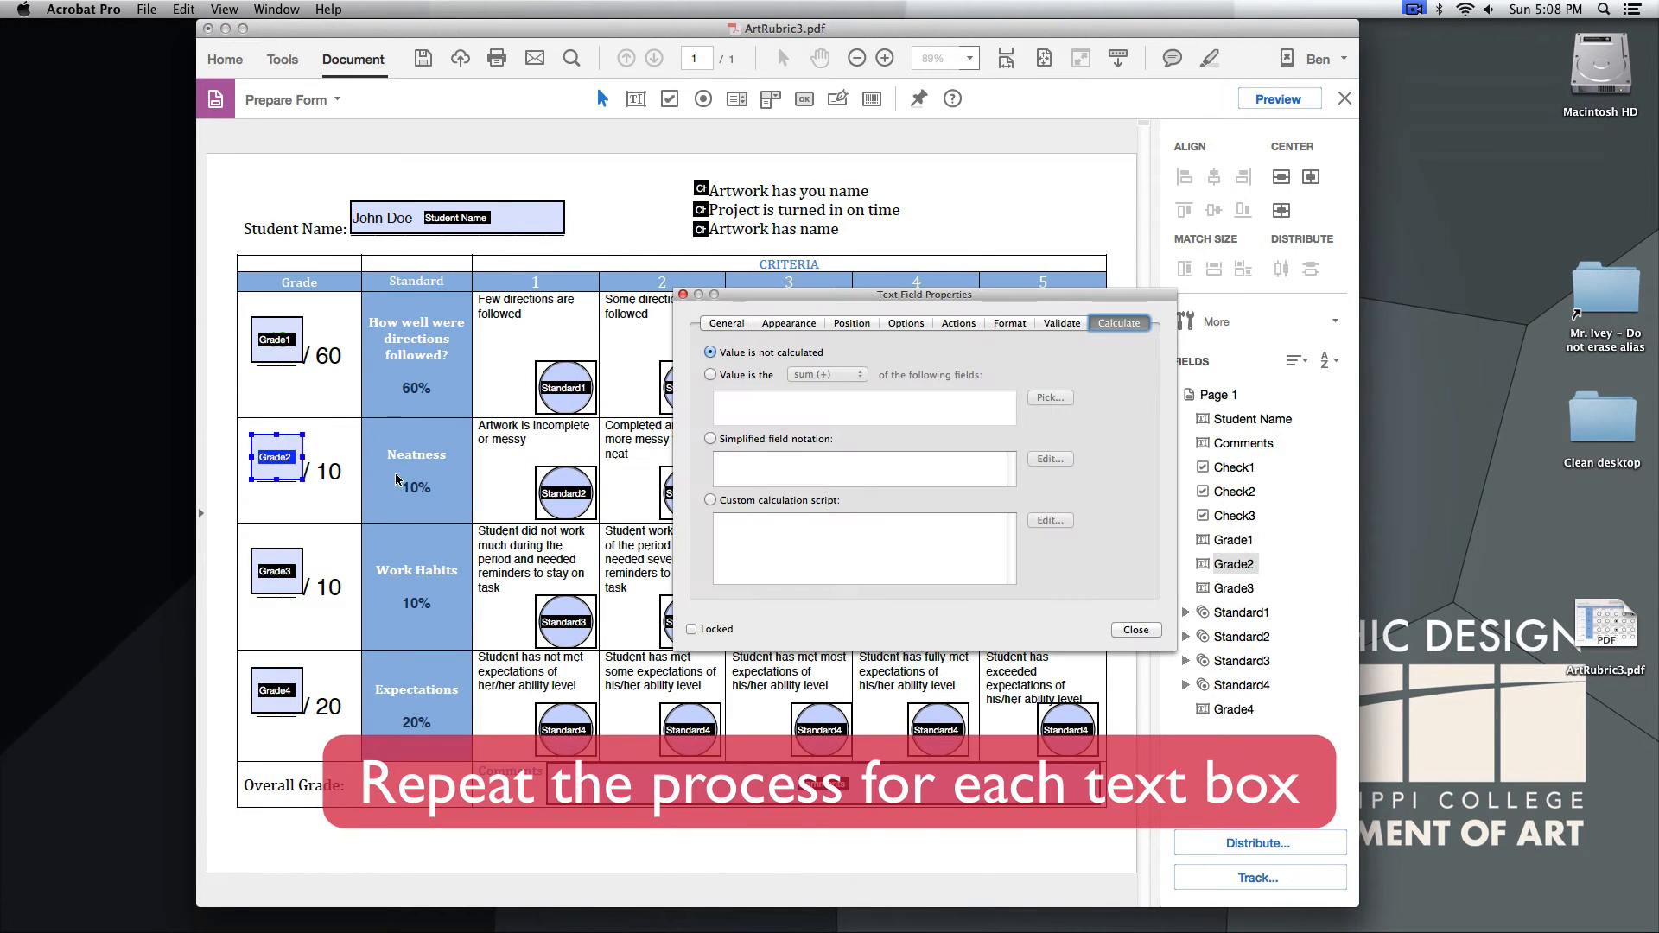
left_click(710, 439)
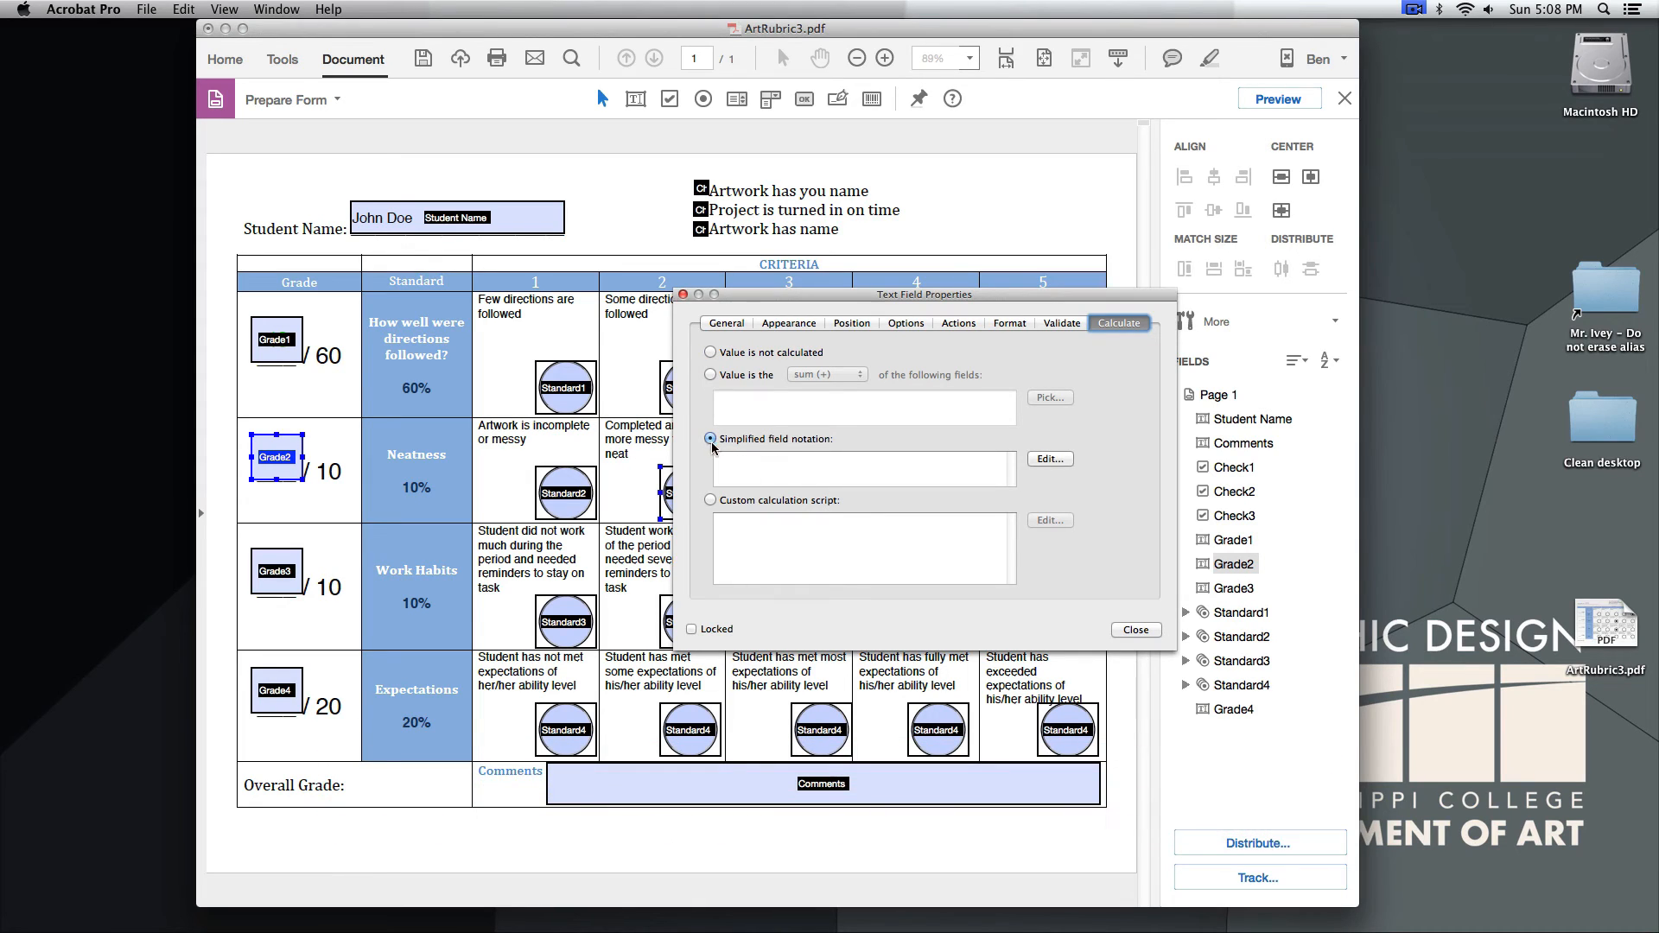
left_click(1048, 459)
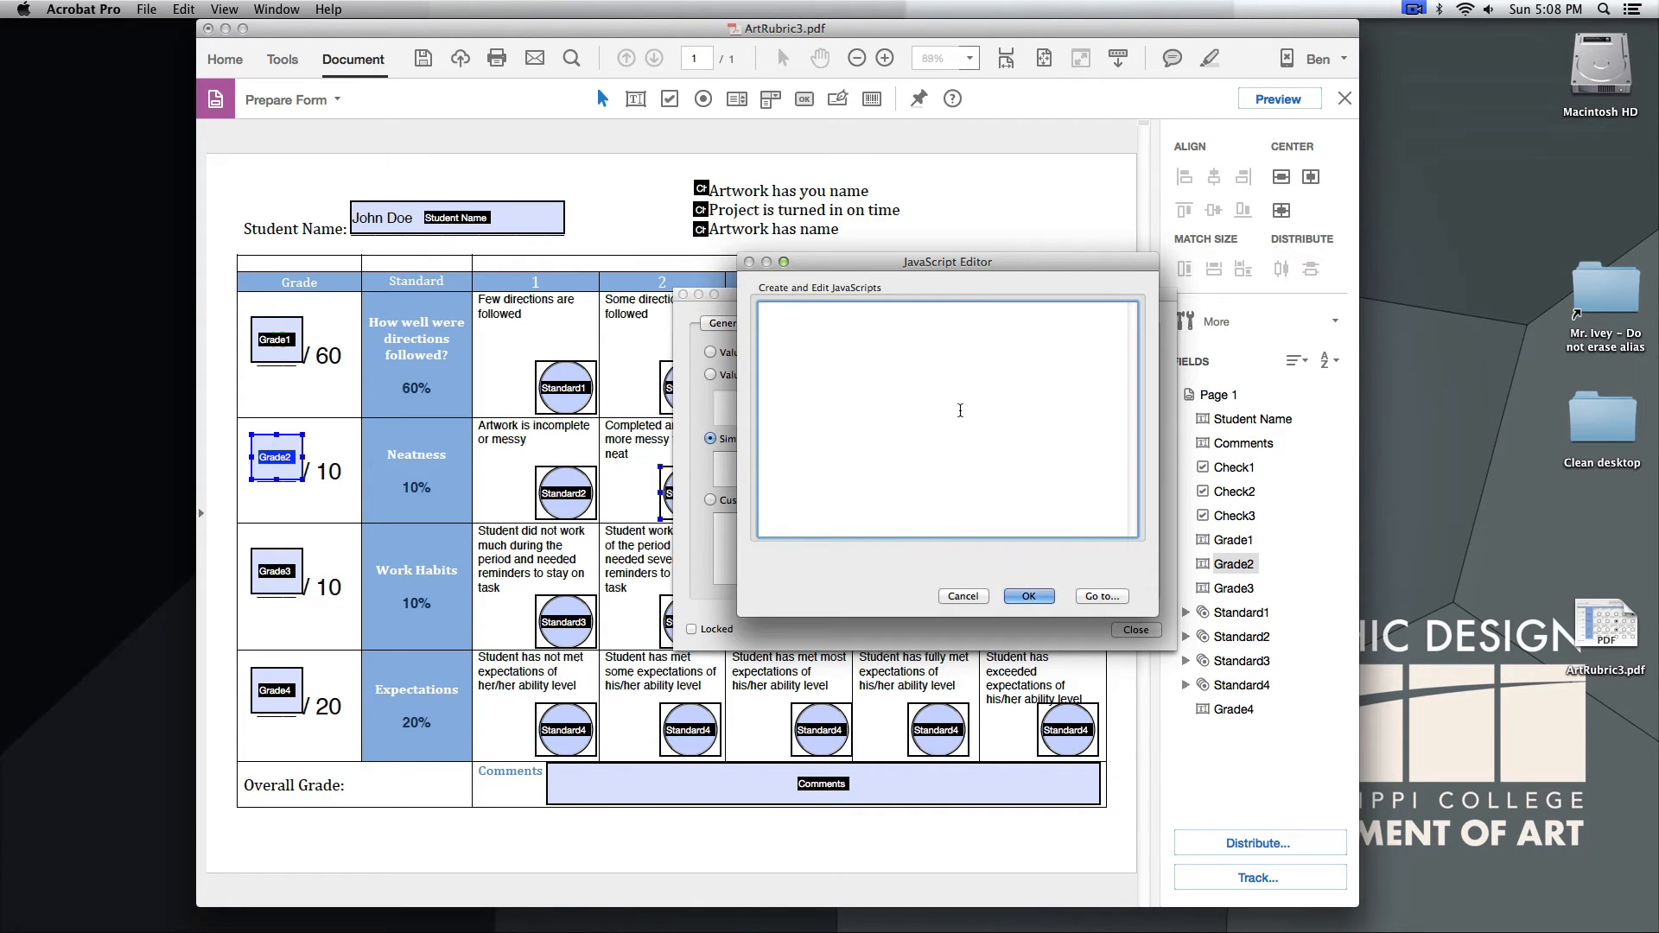
left_click(960, 411)
type("Standard2*0.1")
left_click(1040, 596)
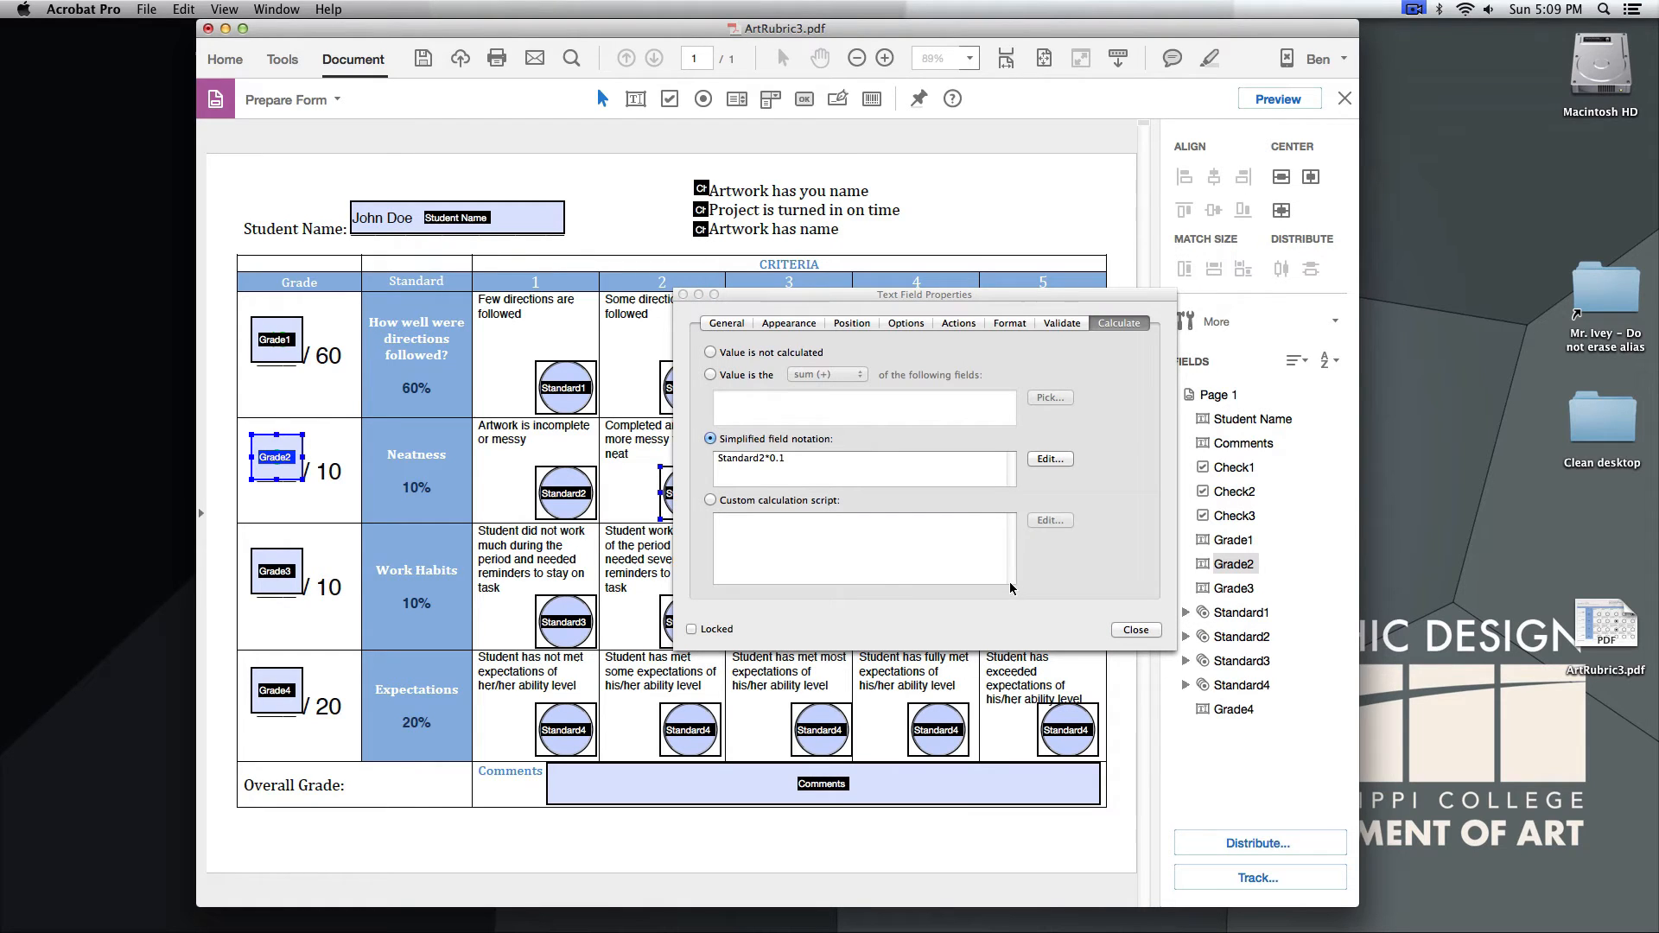
left_click(1135, 630)
Set the Grade3 field to calculate its value with the simplified field notation Standard3*0.1
double_click(295, 584)
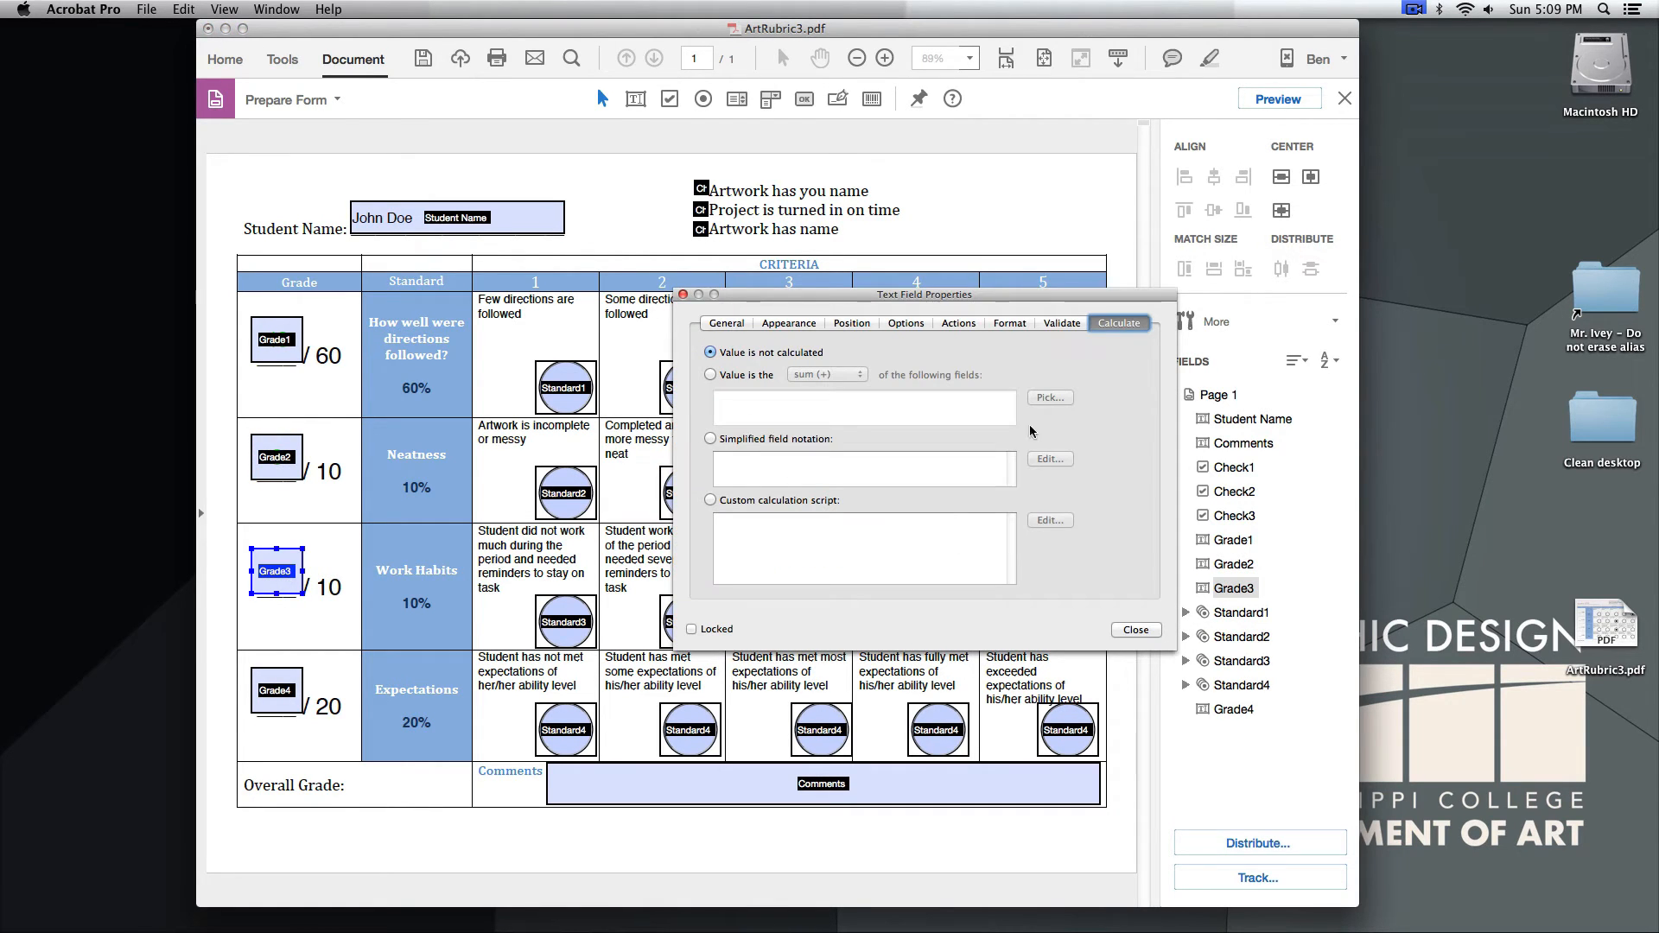
left_click(711, 440)
left_click(1050, 458)
type("Stan")
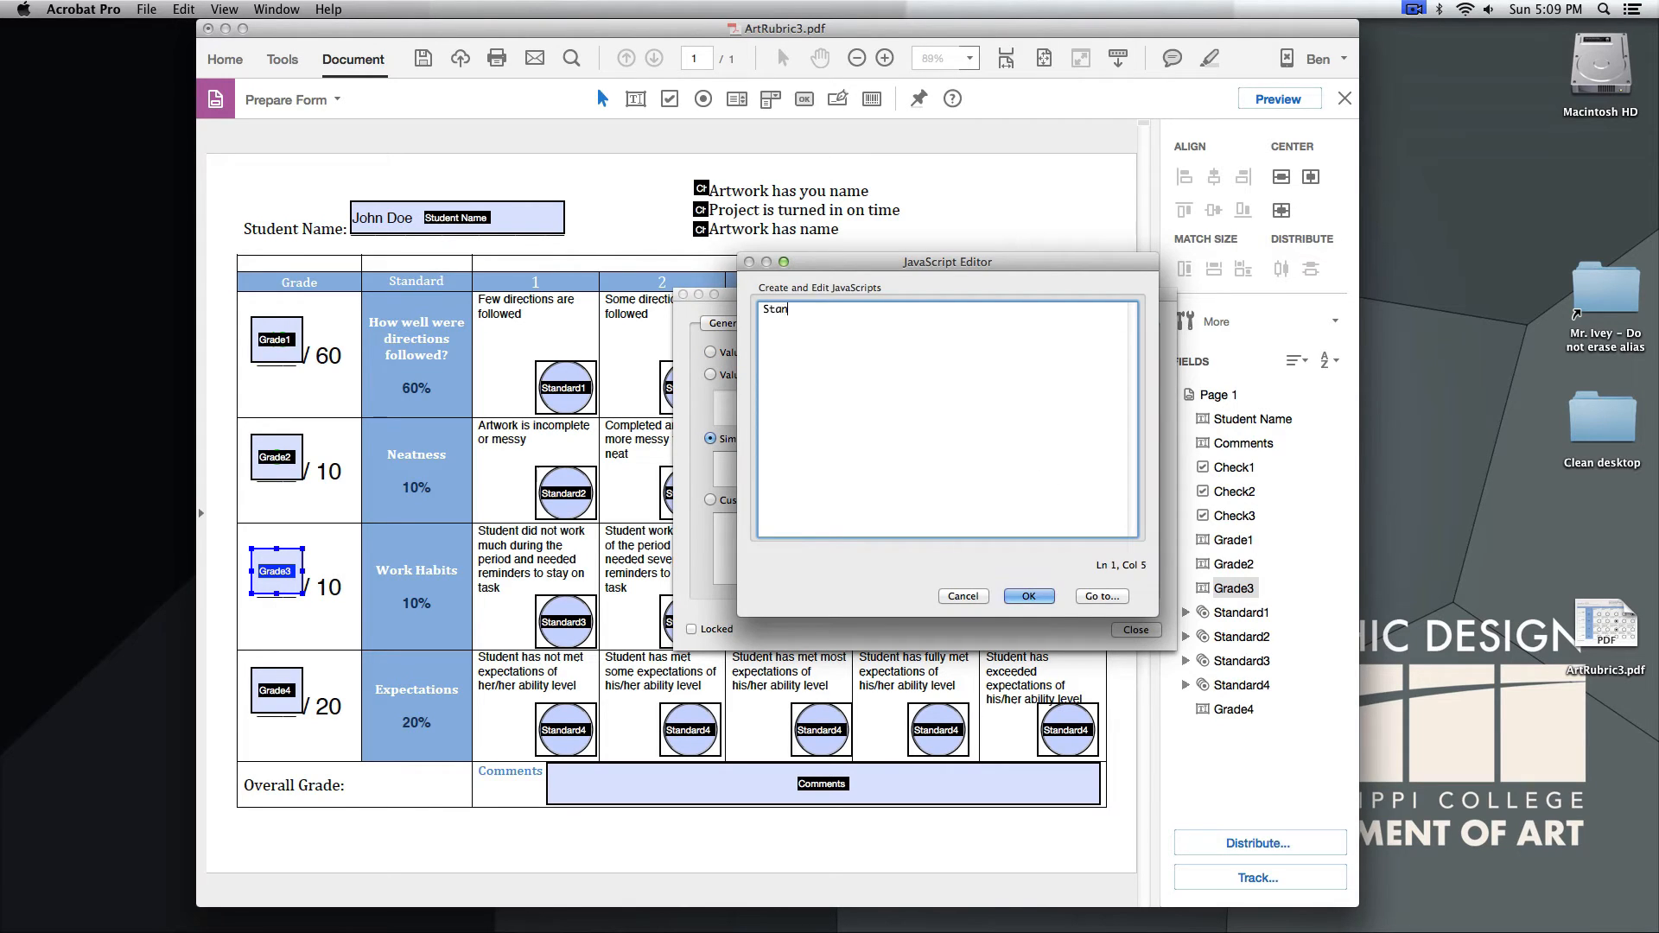
type("dard3*0.1")
left_click(1037, 597)
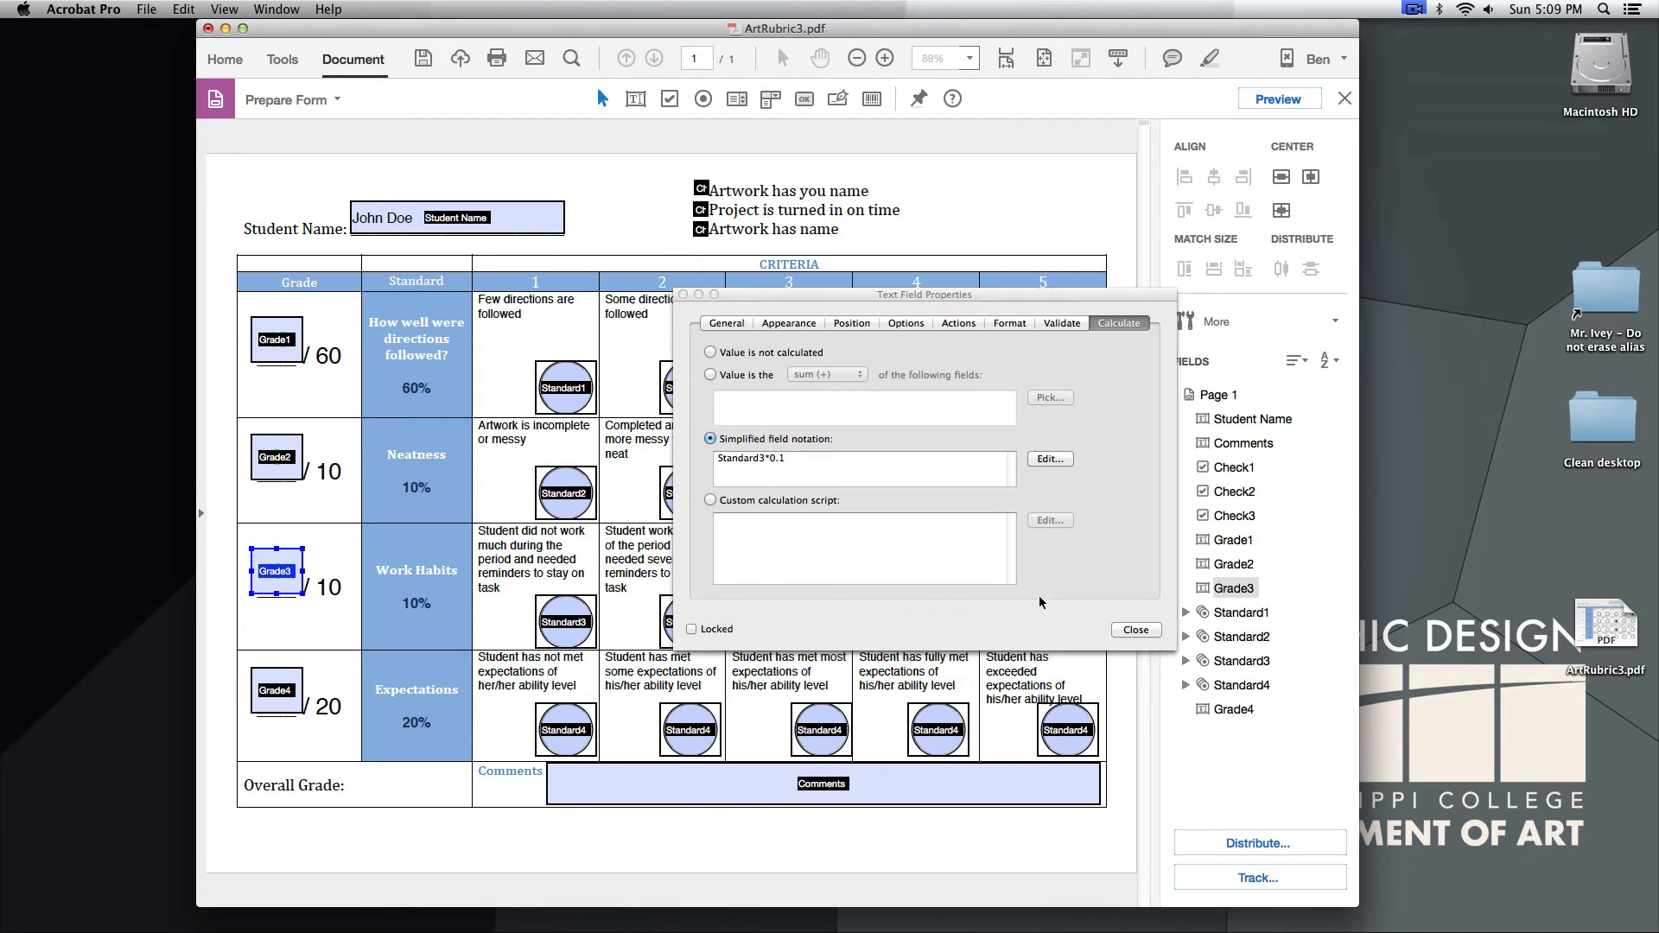
left_click(1133, 630)
Set the Grade4 field to calculate its value with the simplified field notation Standard4*0.2, and finish its properties
double_click(297, 707)
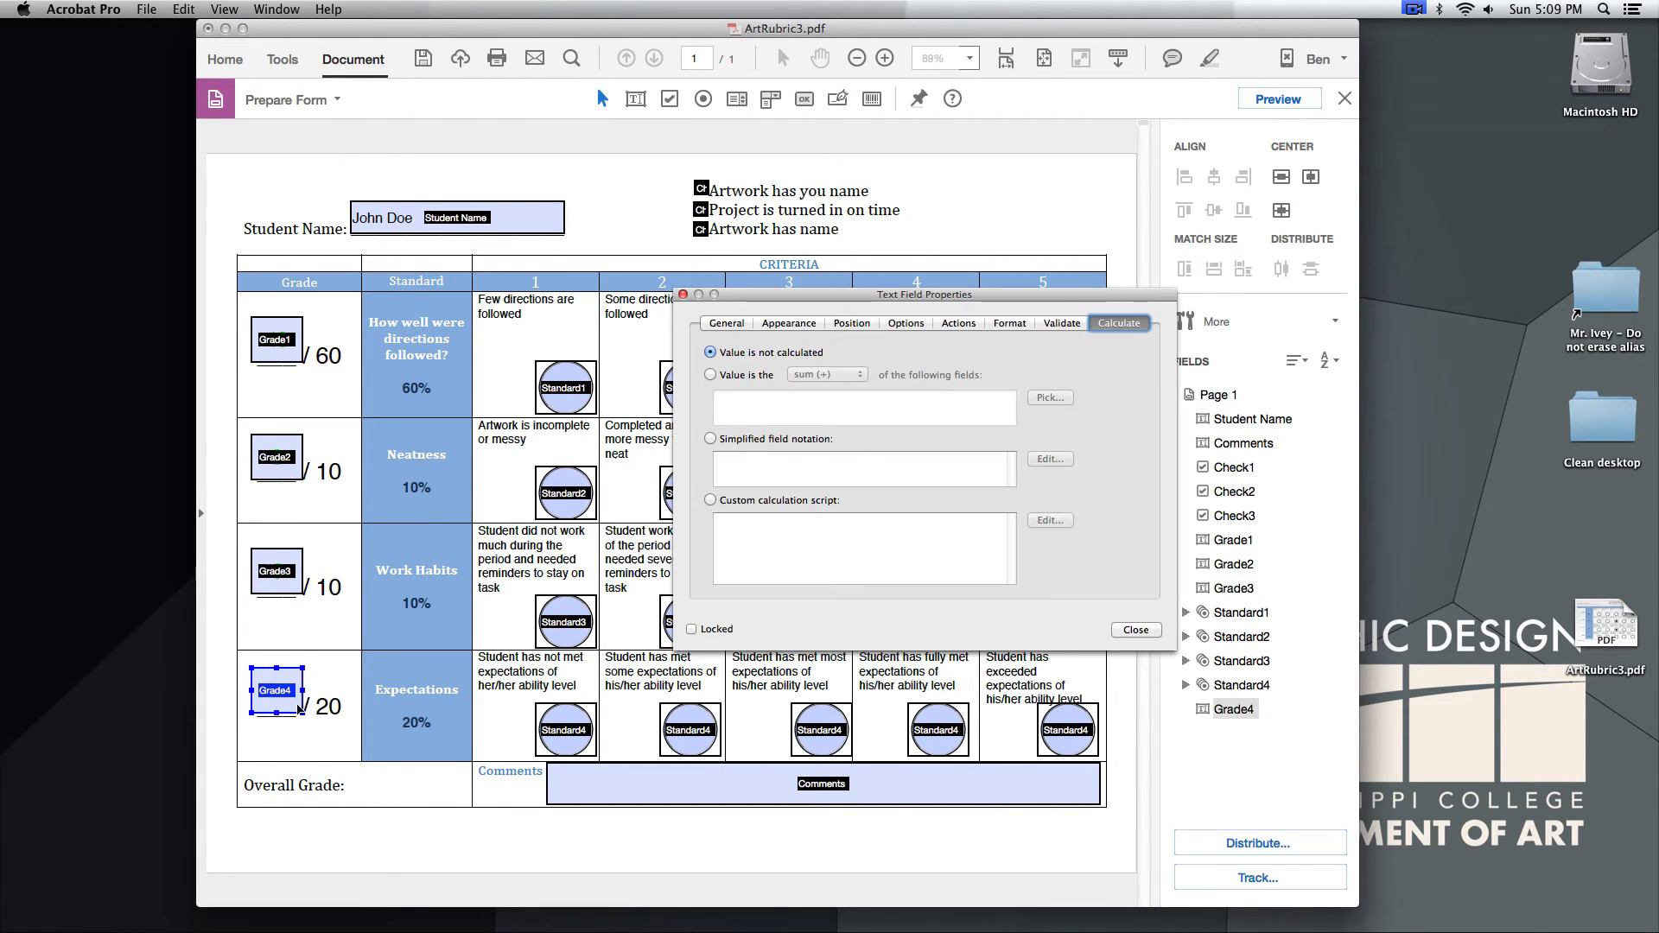
left_click(710, 439)
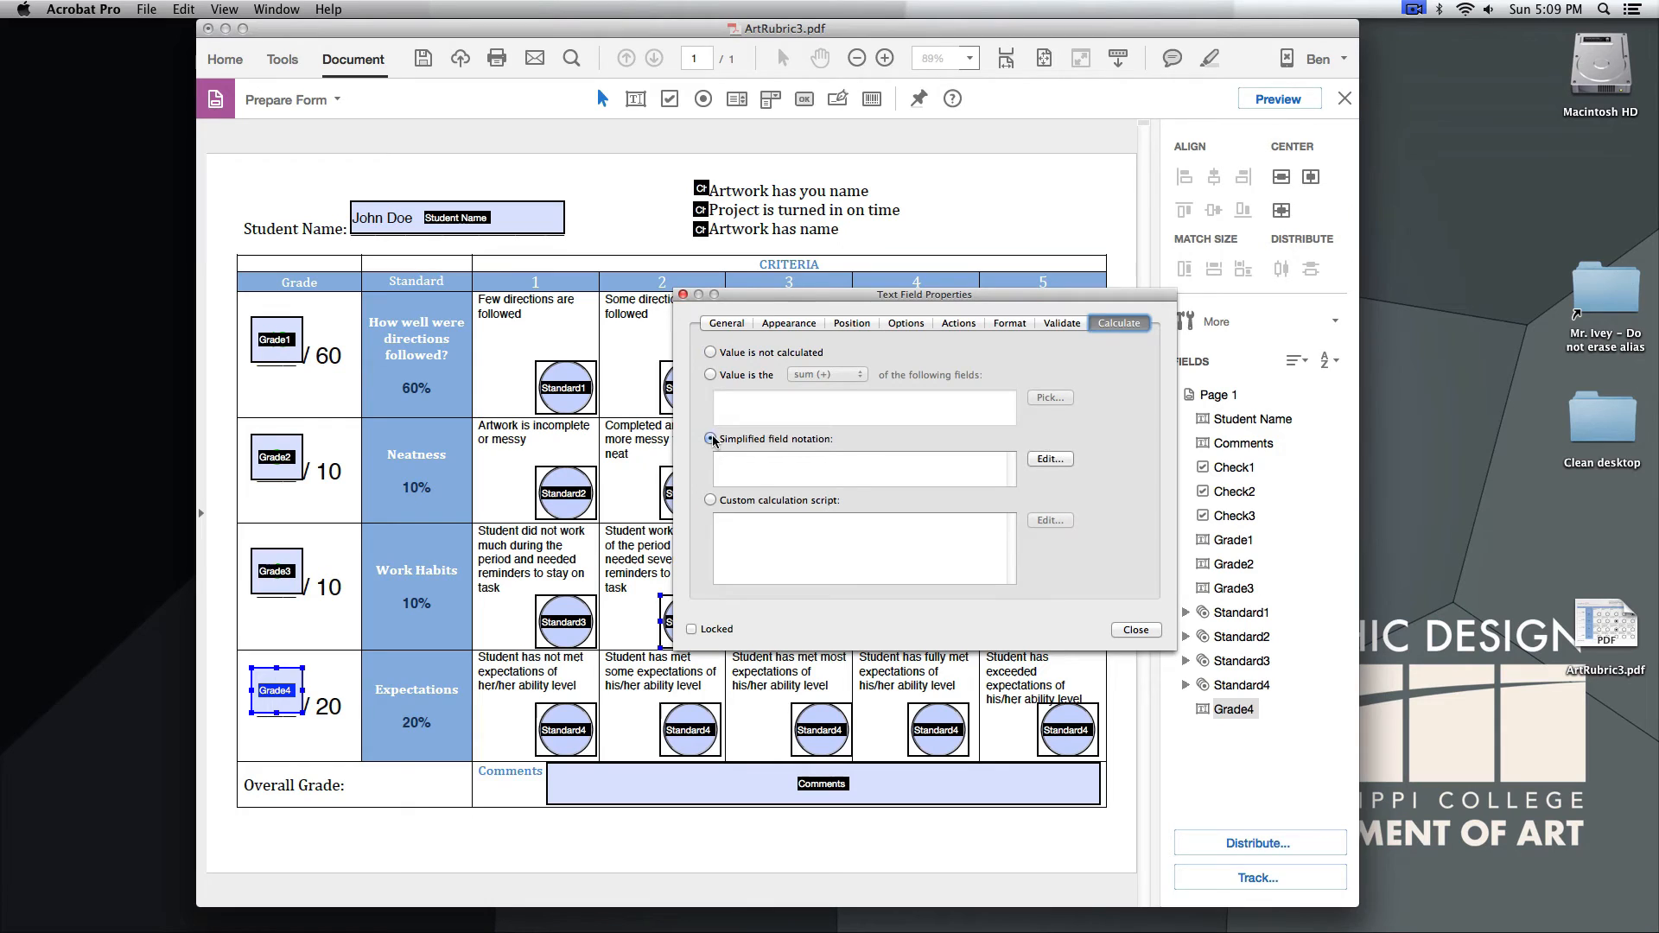
left_click(1045, 459)
type("Stan")
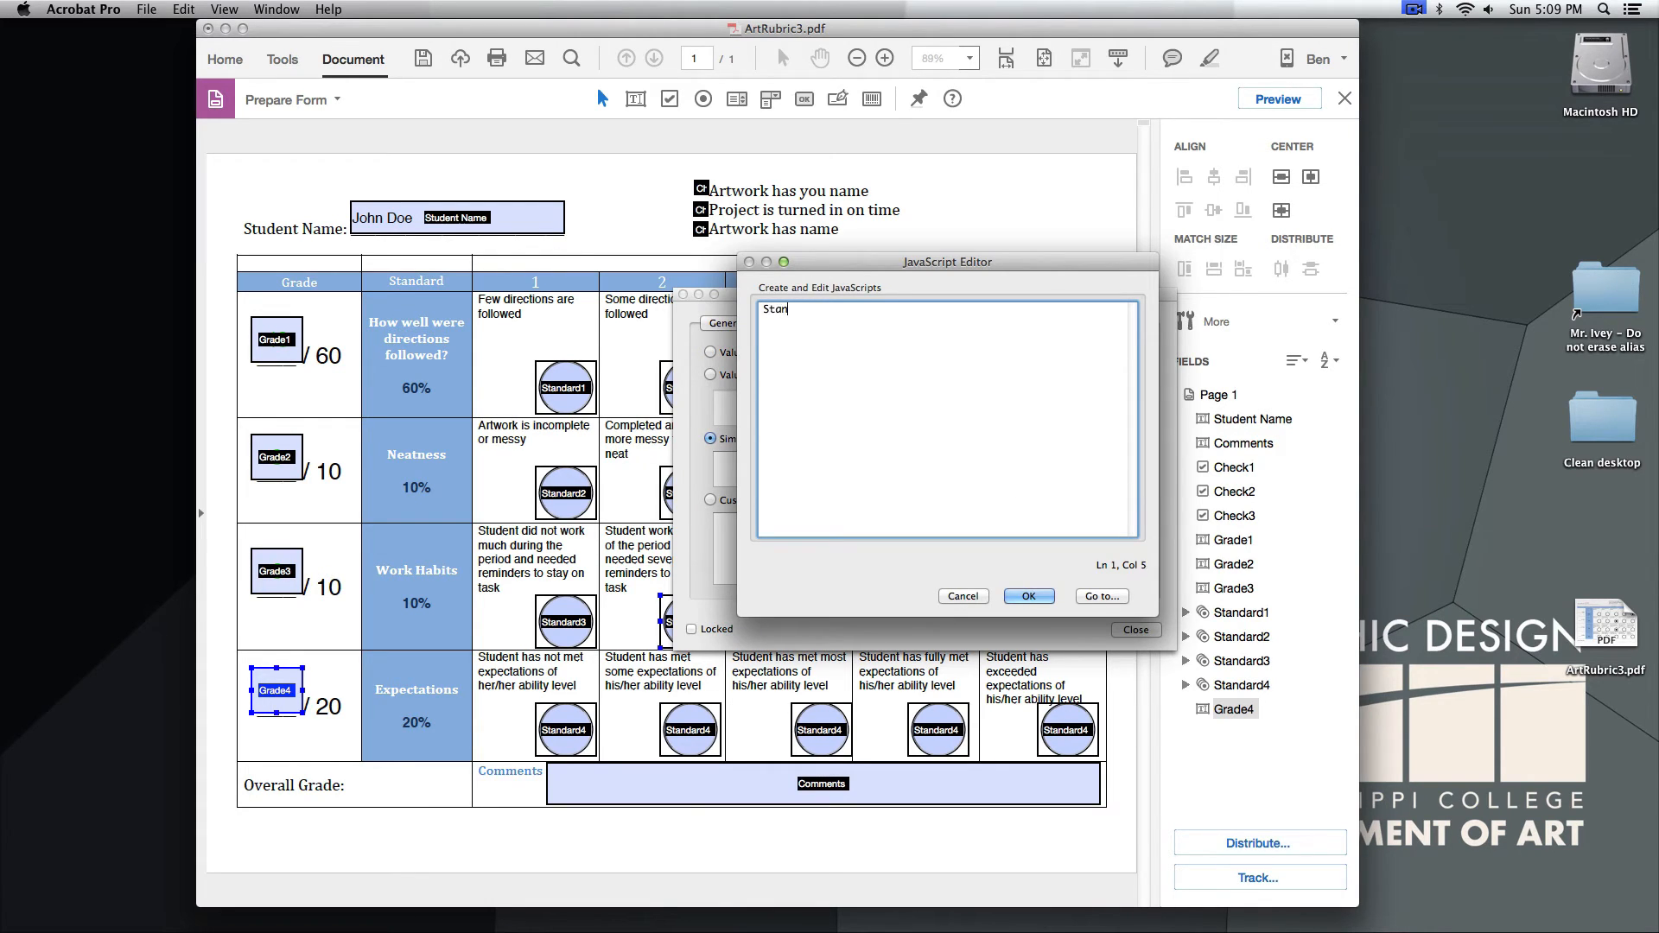
type("dard4*0.2")
left_click(1024, 597)
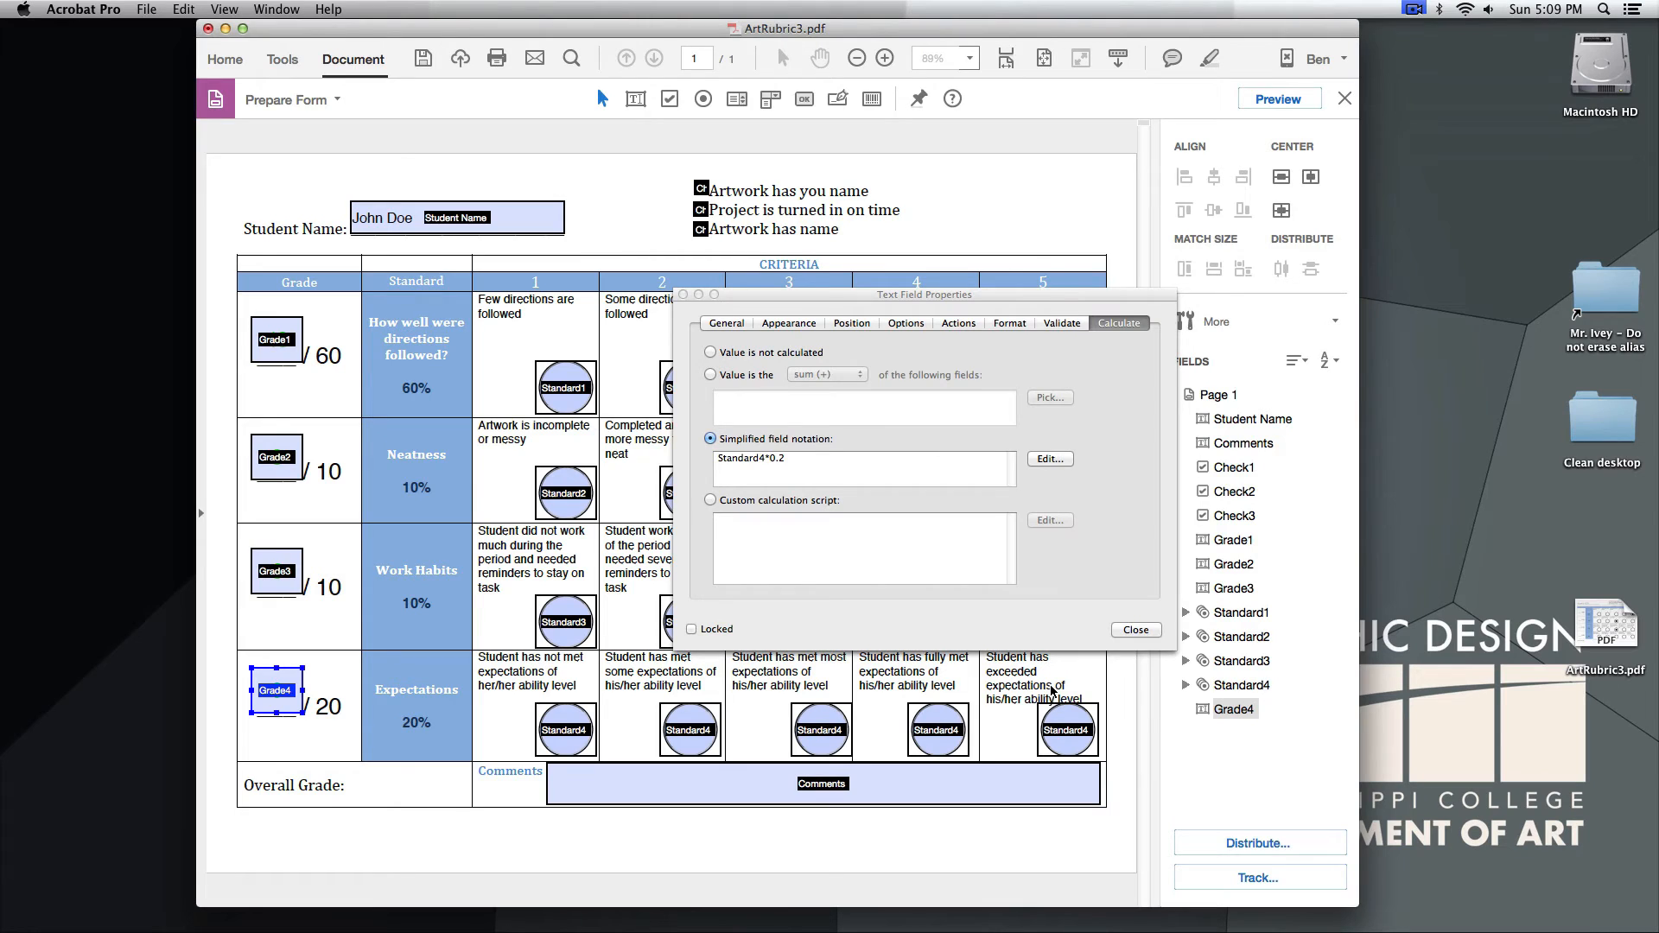
left_click(1134, 632)
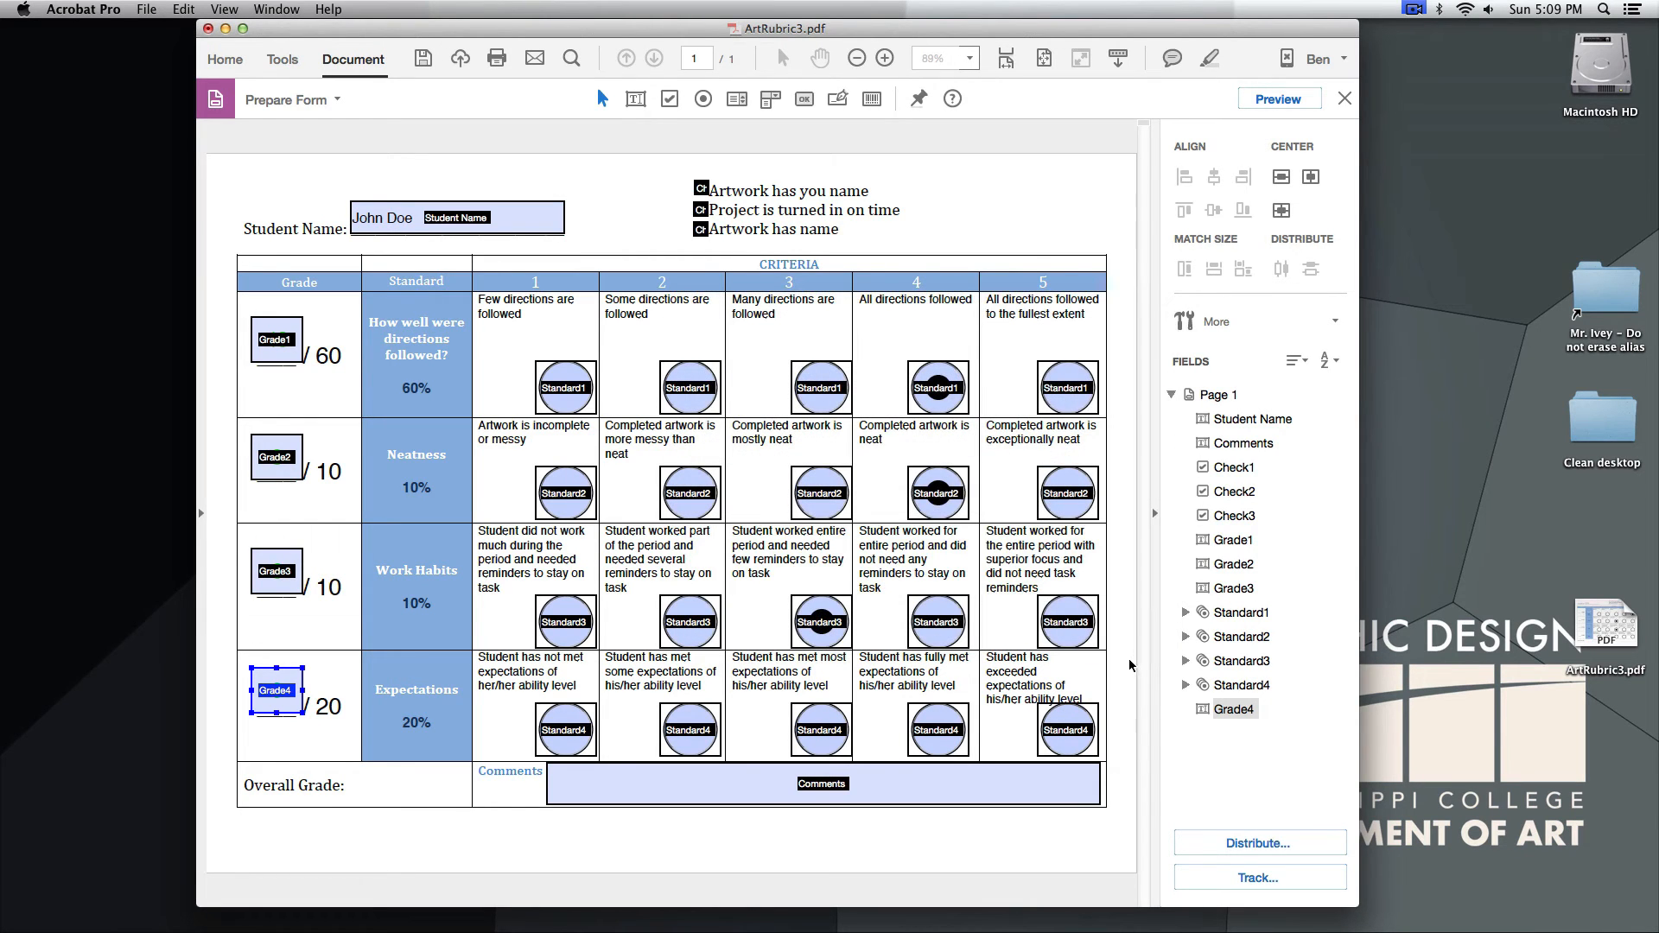
Preview the form and test the calculated grades with rating 5 for directions followed and ratings 5 down to 1 for Neatness
left_click(1278, 98)
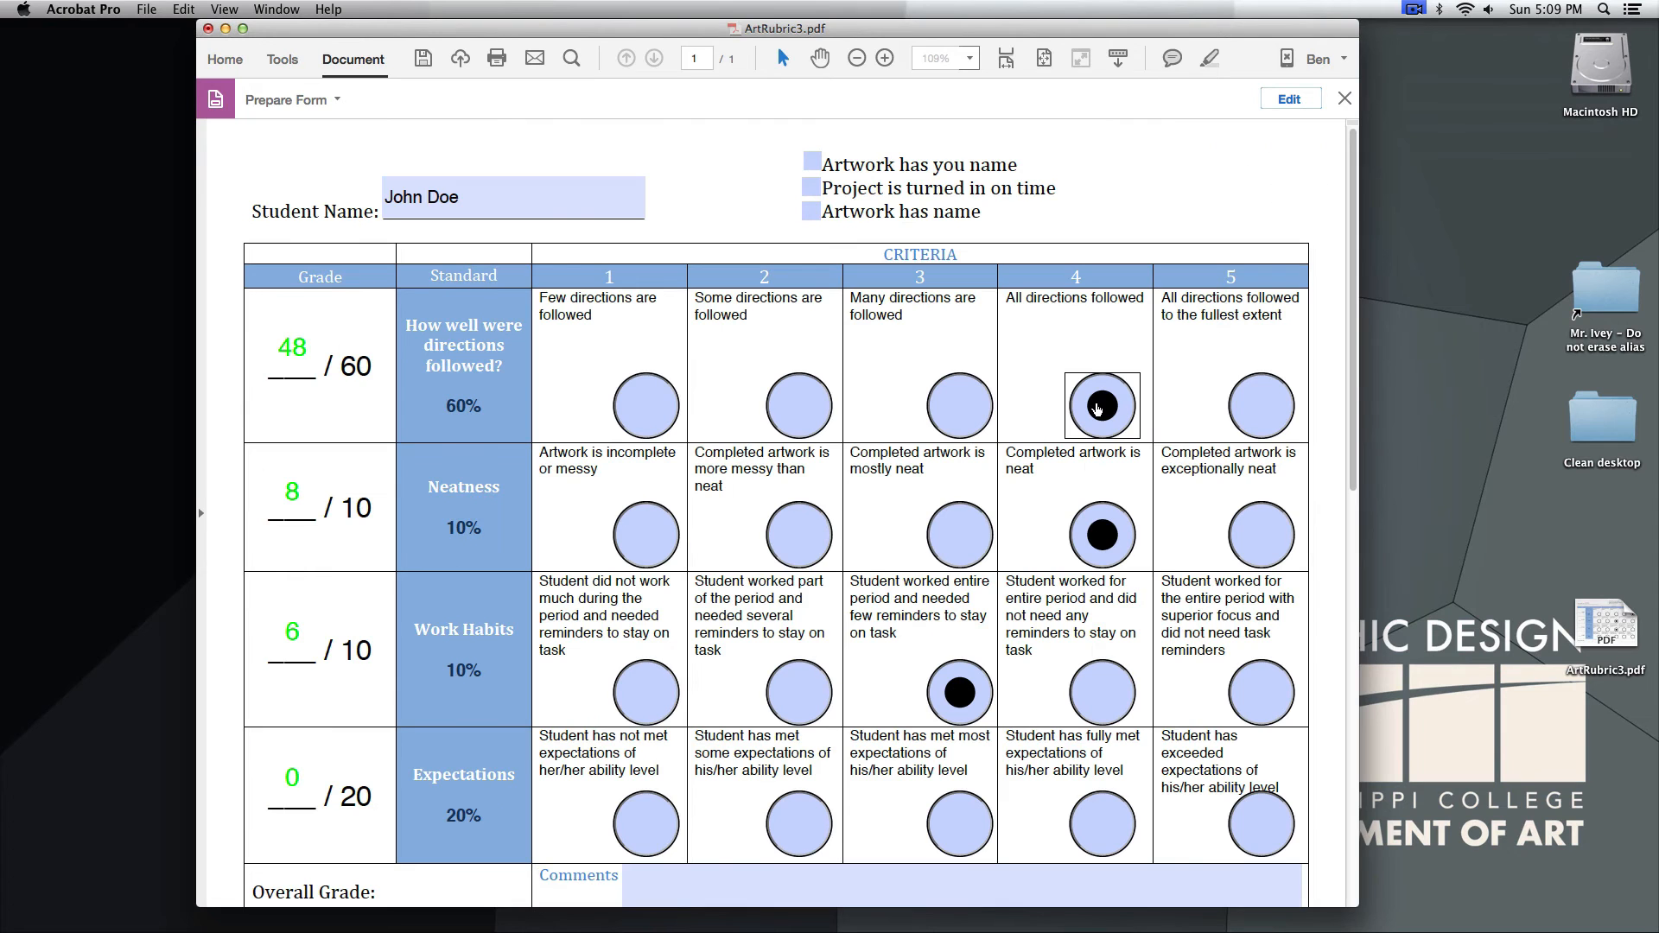
scroll(1025, 469, "down", 3)
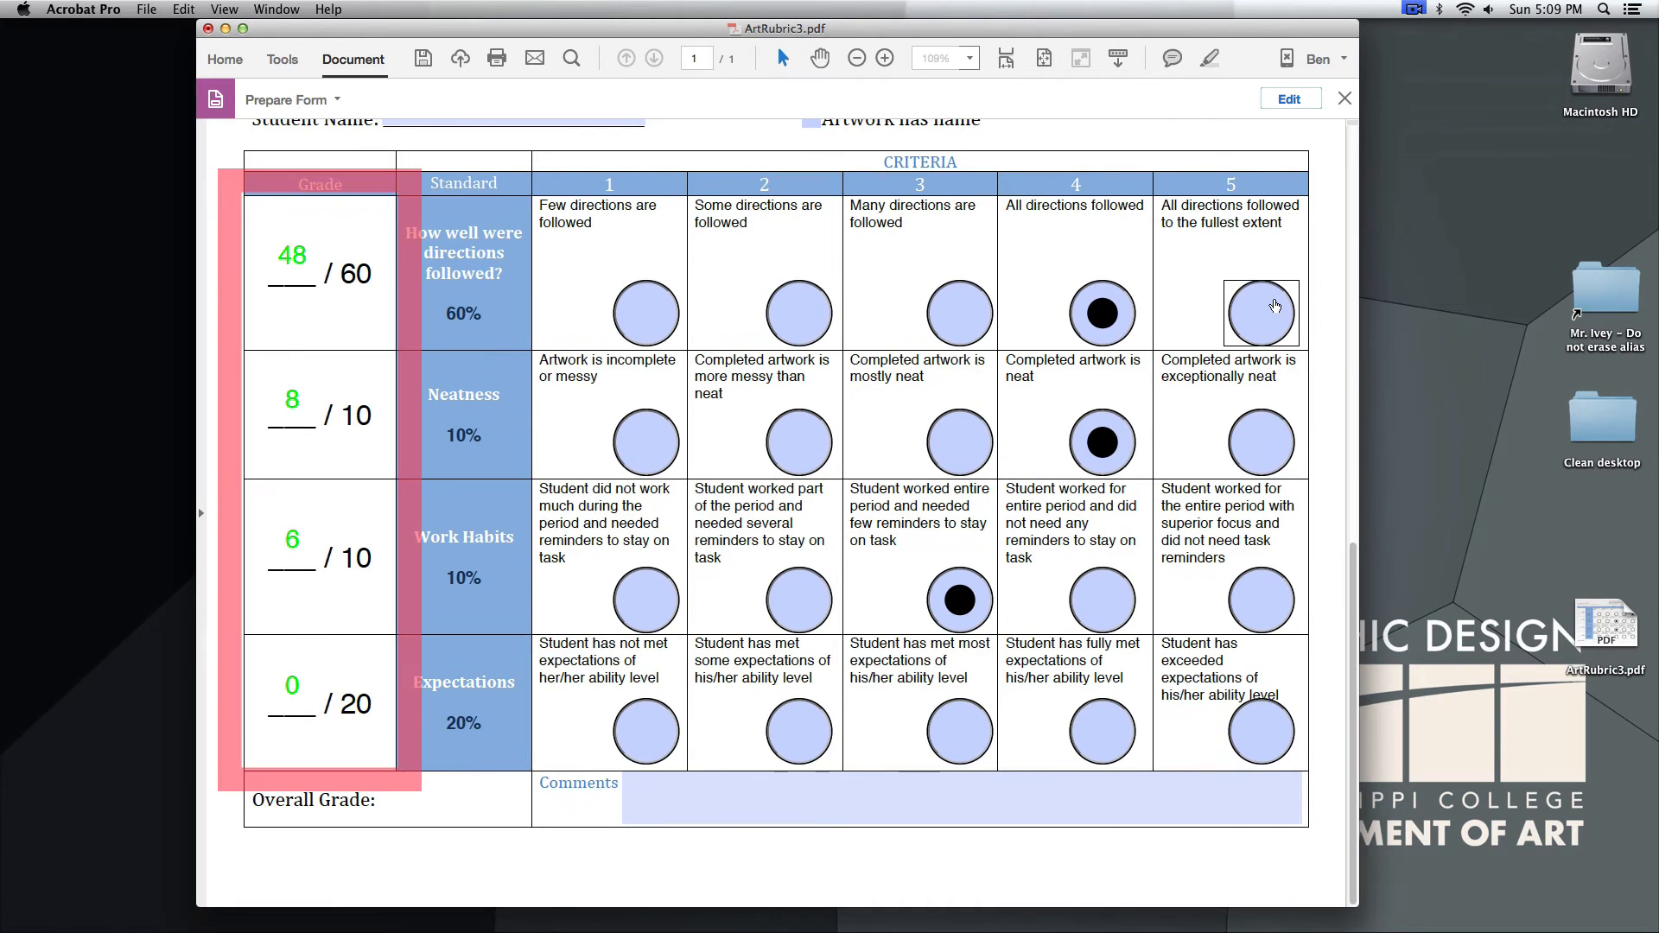
left_click(1269, 306)
left_click(1257, 442)
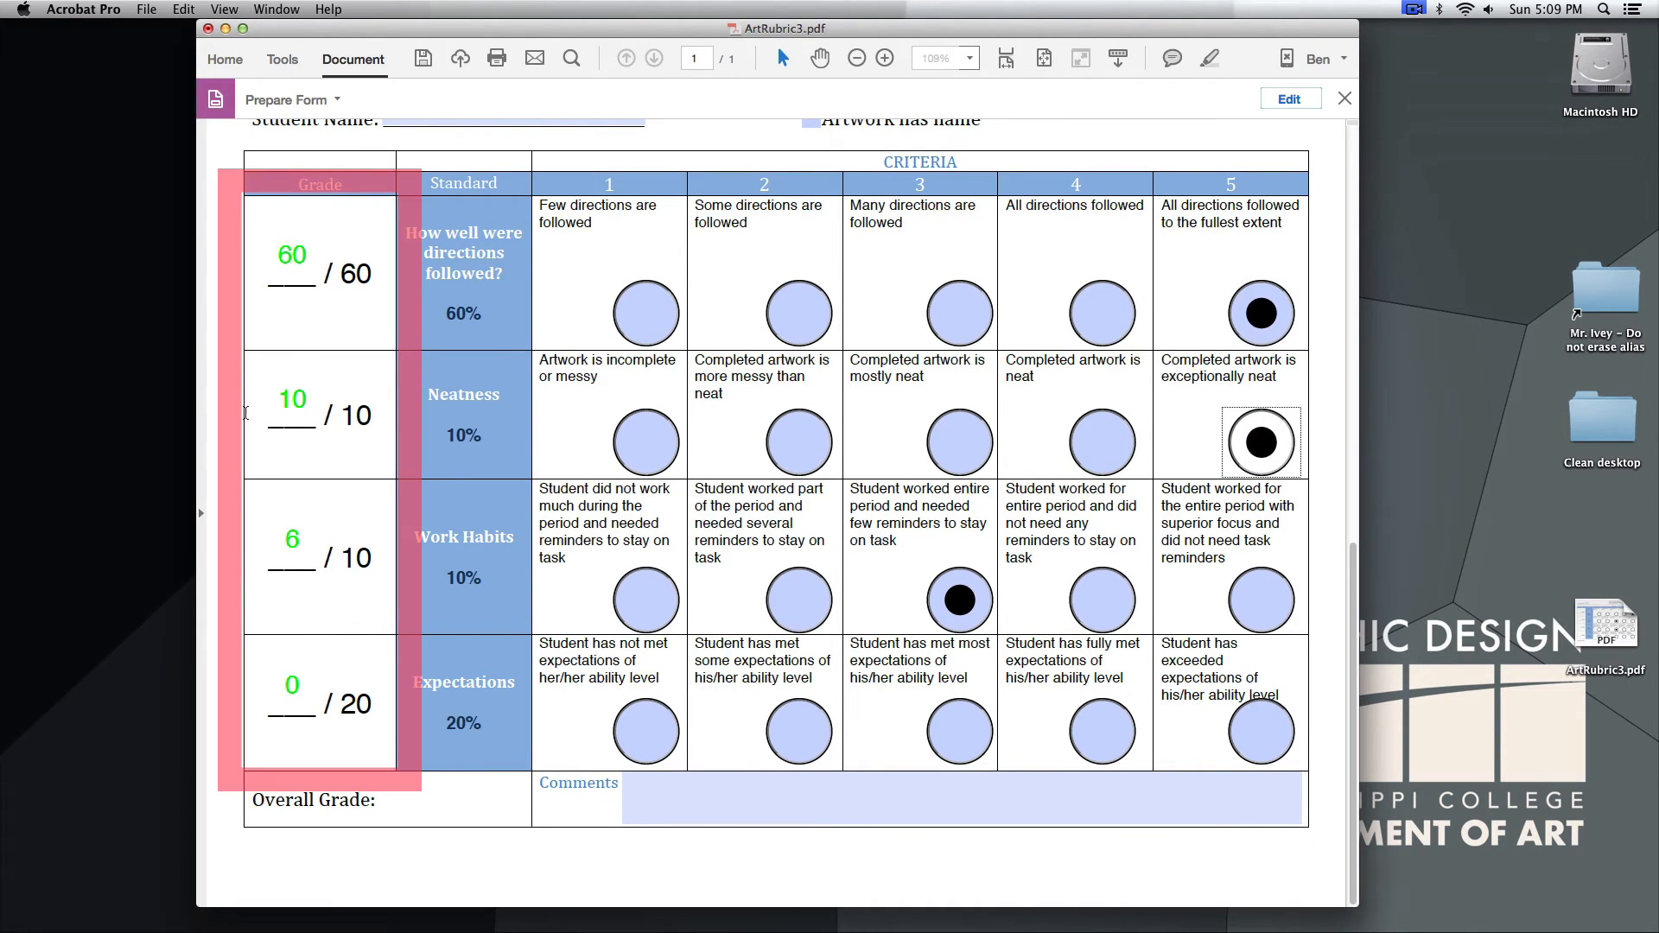
left_click(1096, 442)
left_click(934, 463)
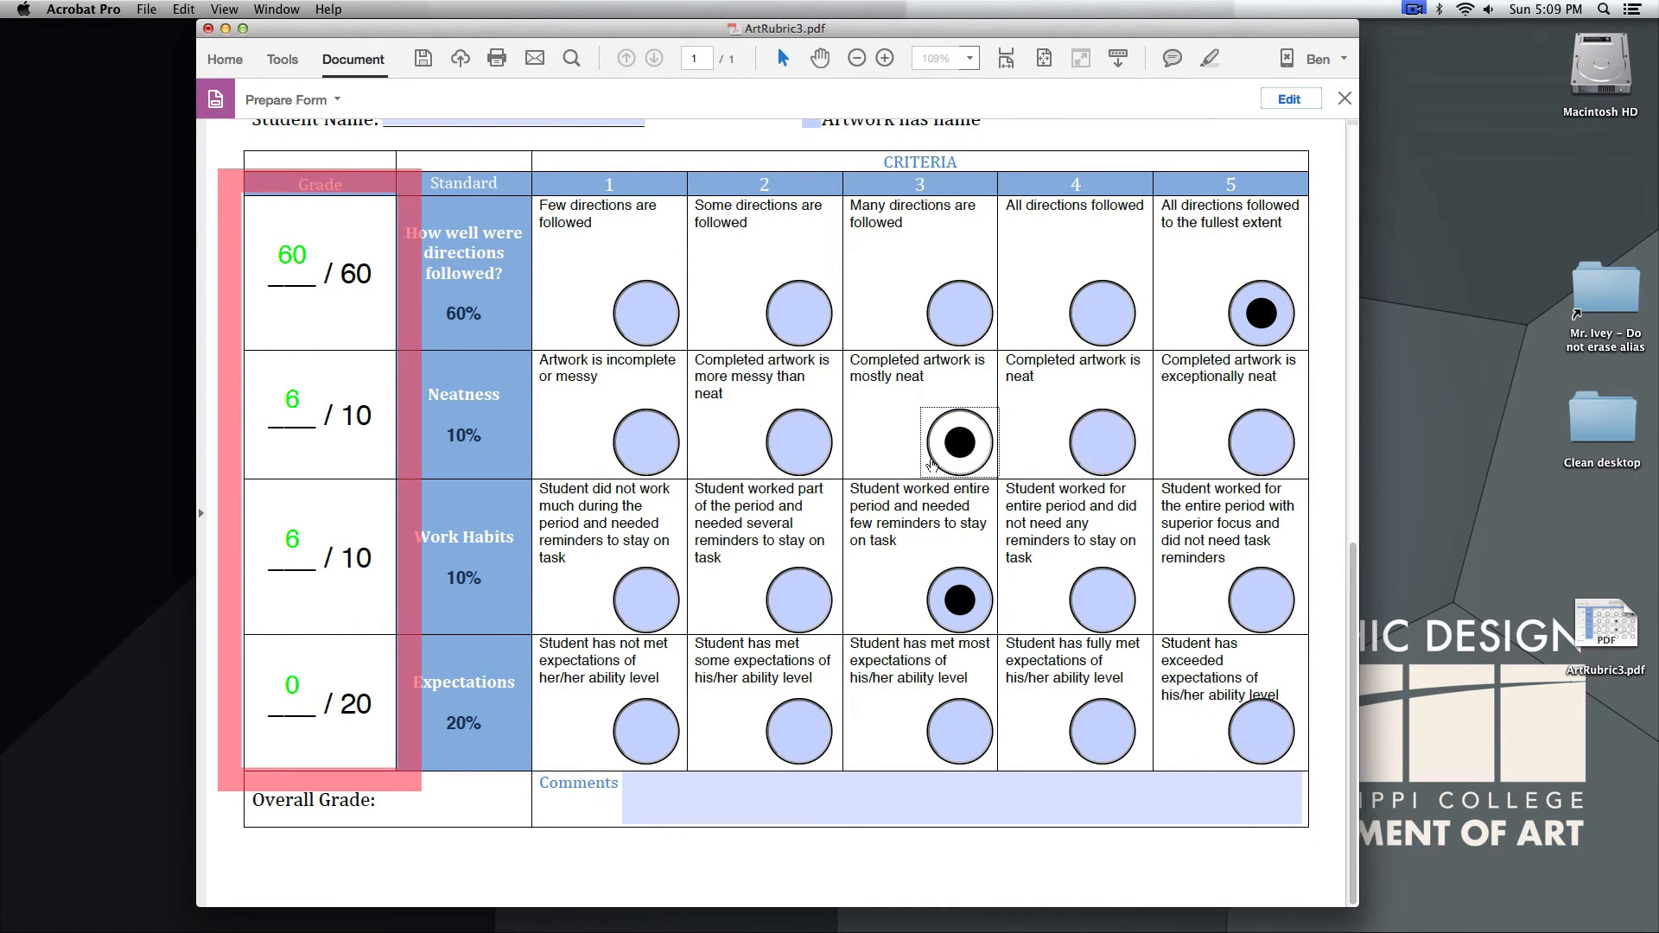
left_click(783, 452)
left_click(628, 446)
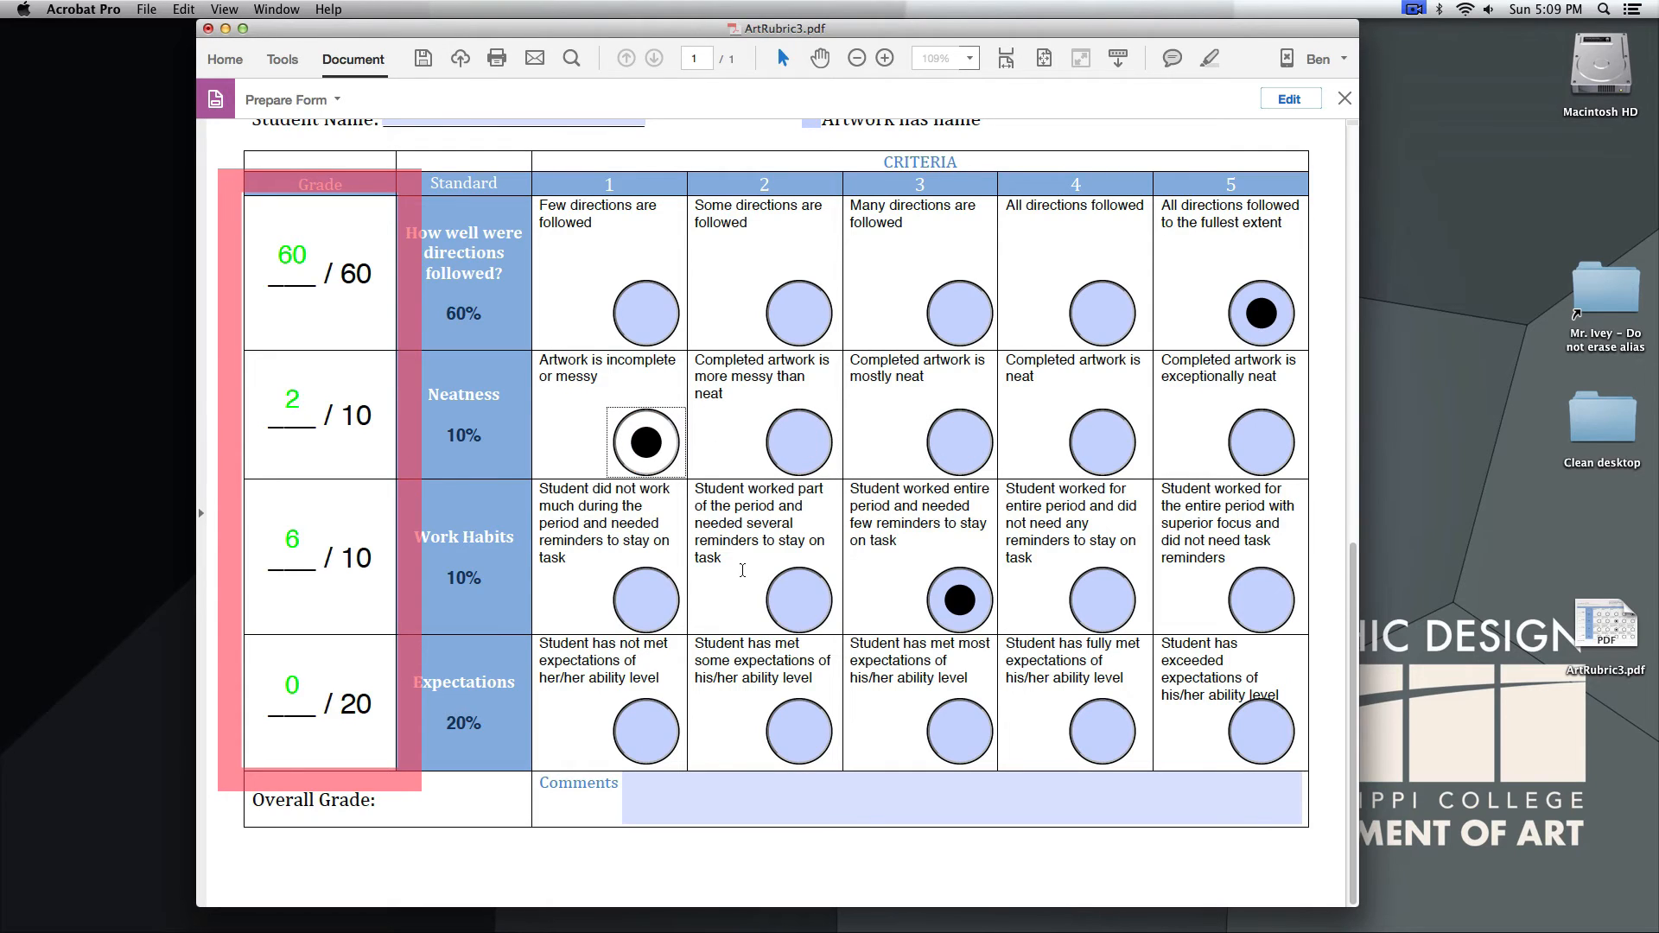
Test the Expectations grade with ratings 2 to 5, Neatness with 5, and Work Habits with 5, 3 and 2
left_click(795, 730)
left_click(946, 730)
left_click(1097, 730)
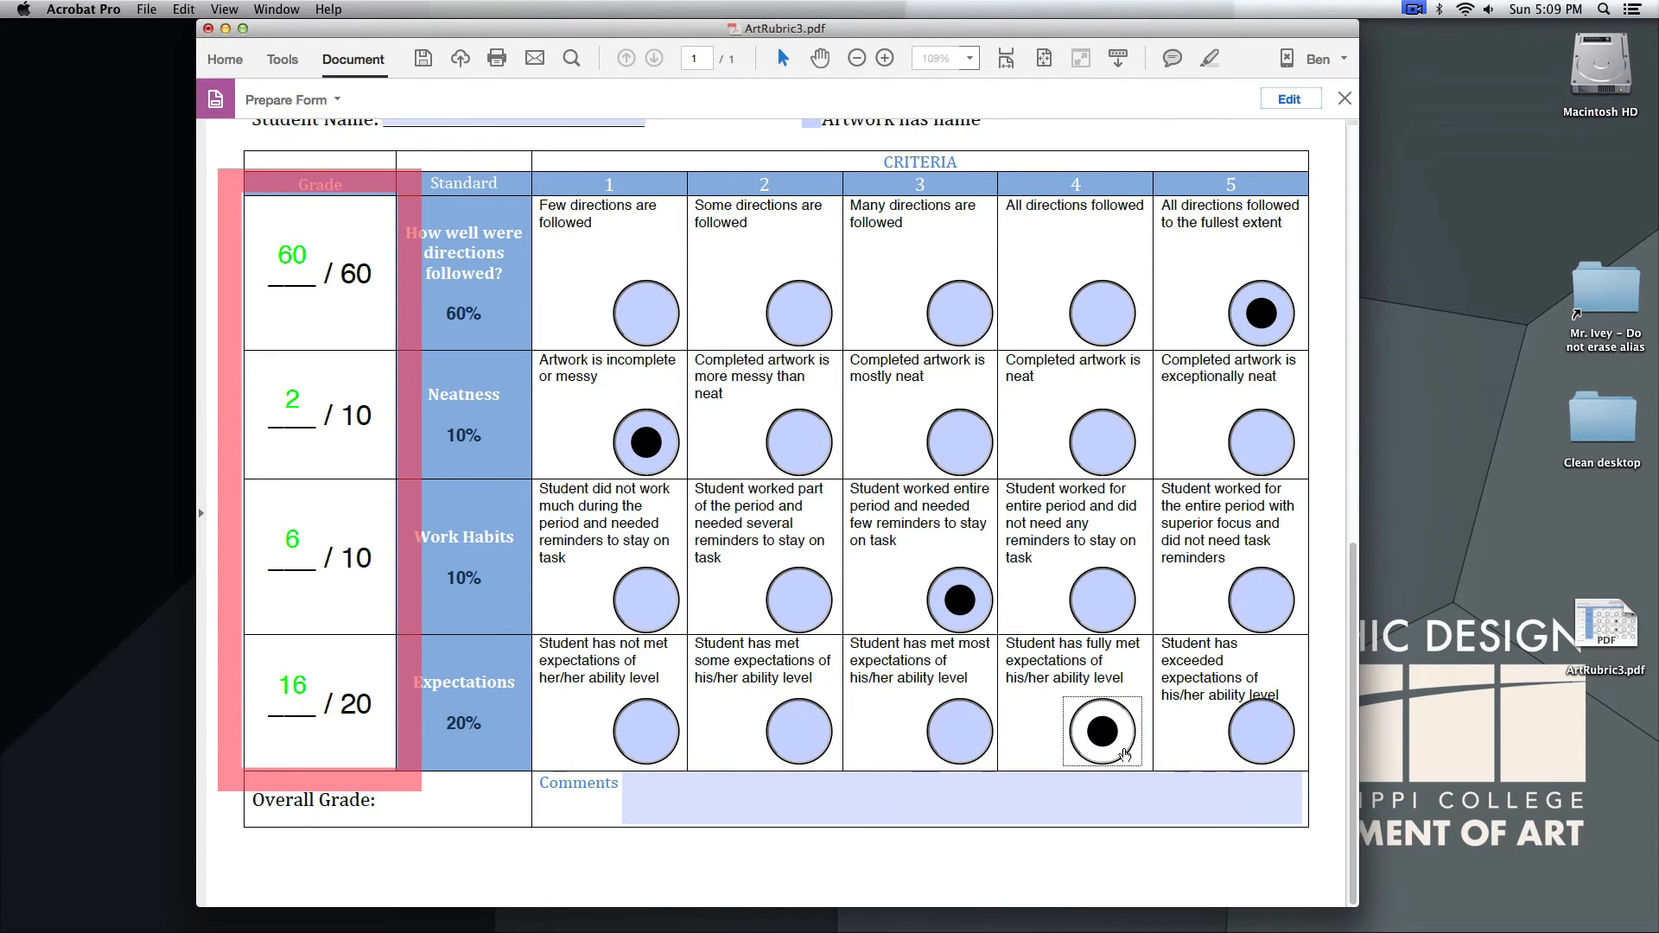
left_click(1270, 743)
left_click(1281, 614)
left_click(1265, 443)
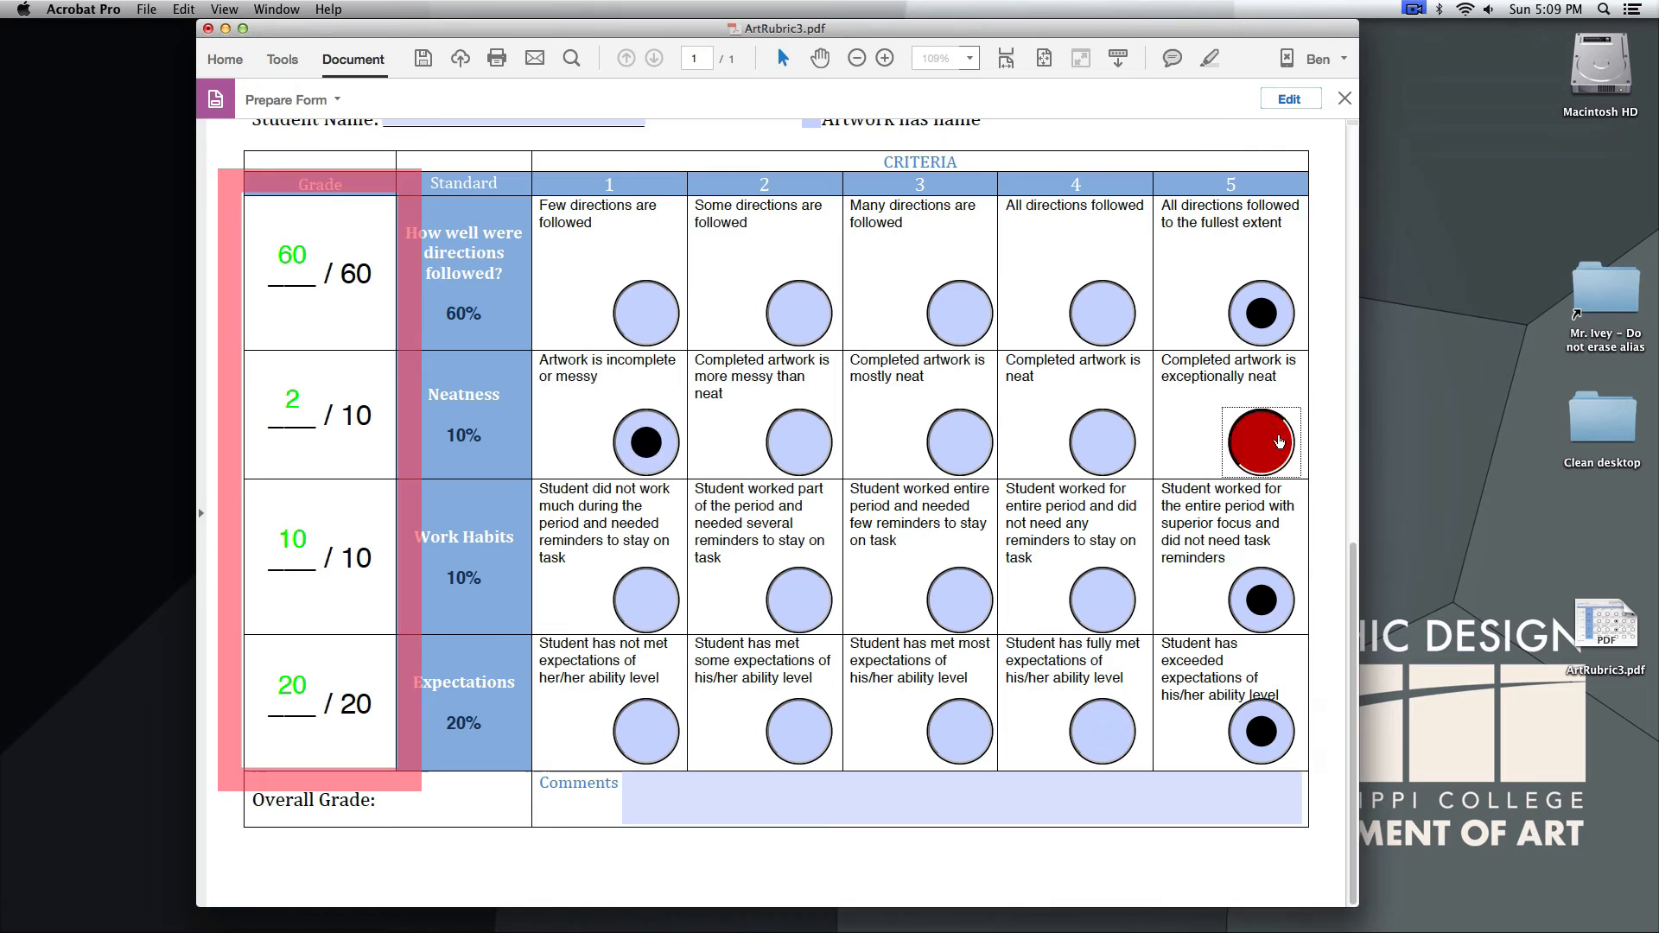
left_click(959, 603)
left_click(798, 603)
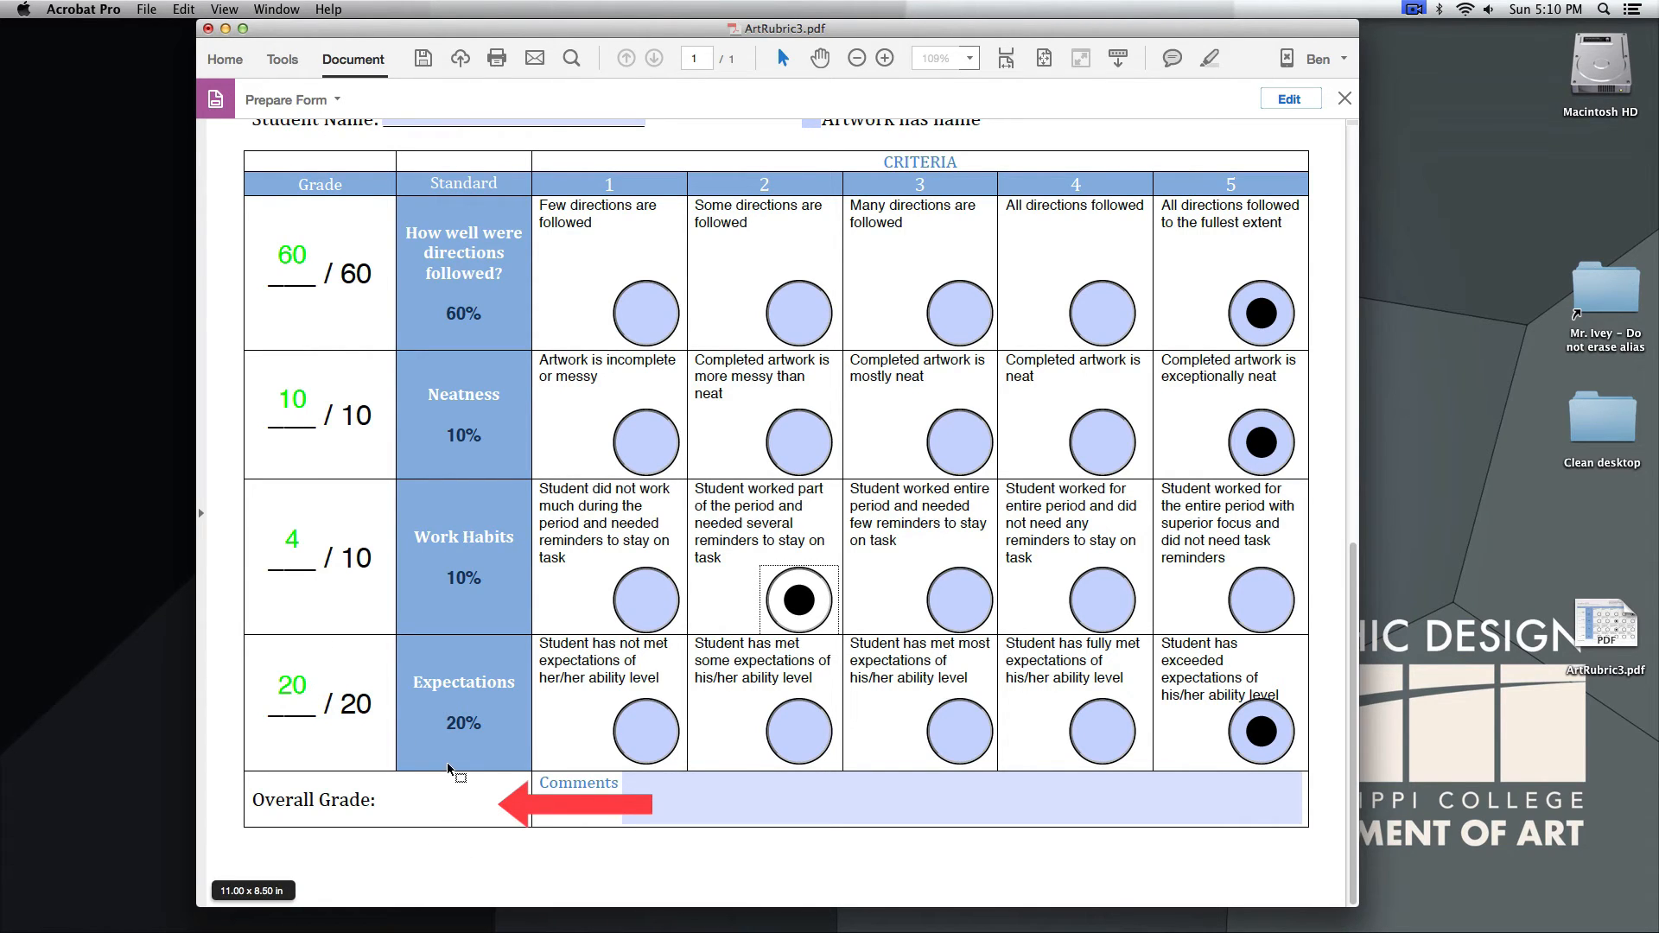
Return to form editing and add a text field named OverallGrade in the cell beside Overall Grade
left_click(1288, 99)
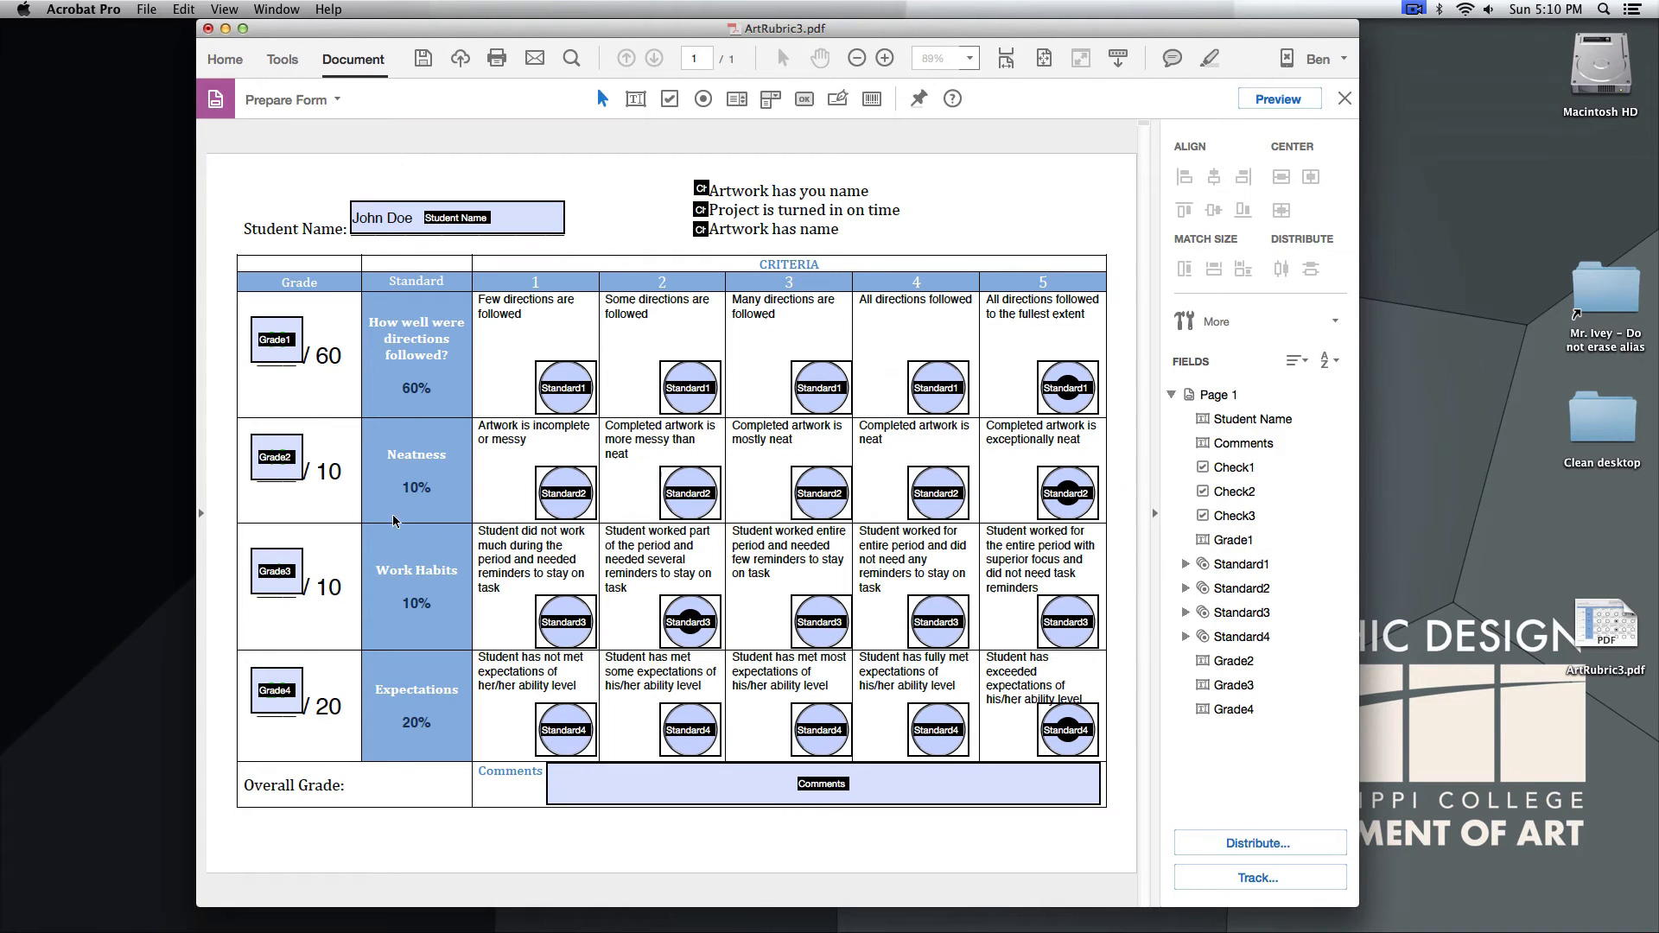
left_click(635, 99)
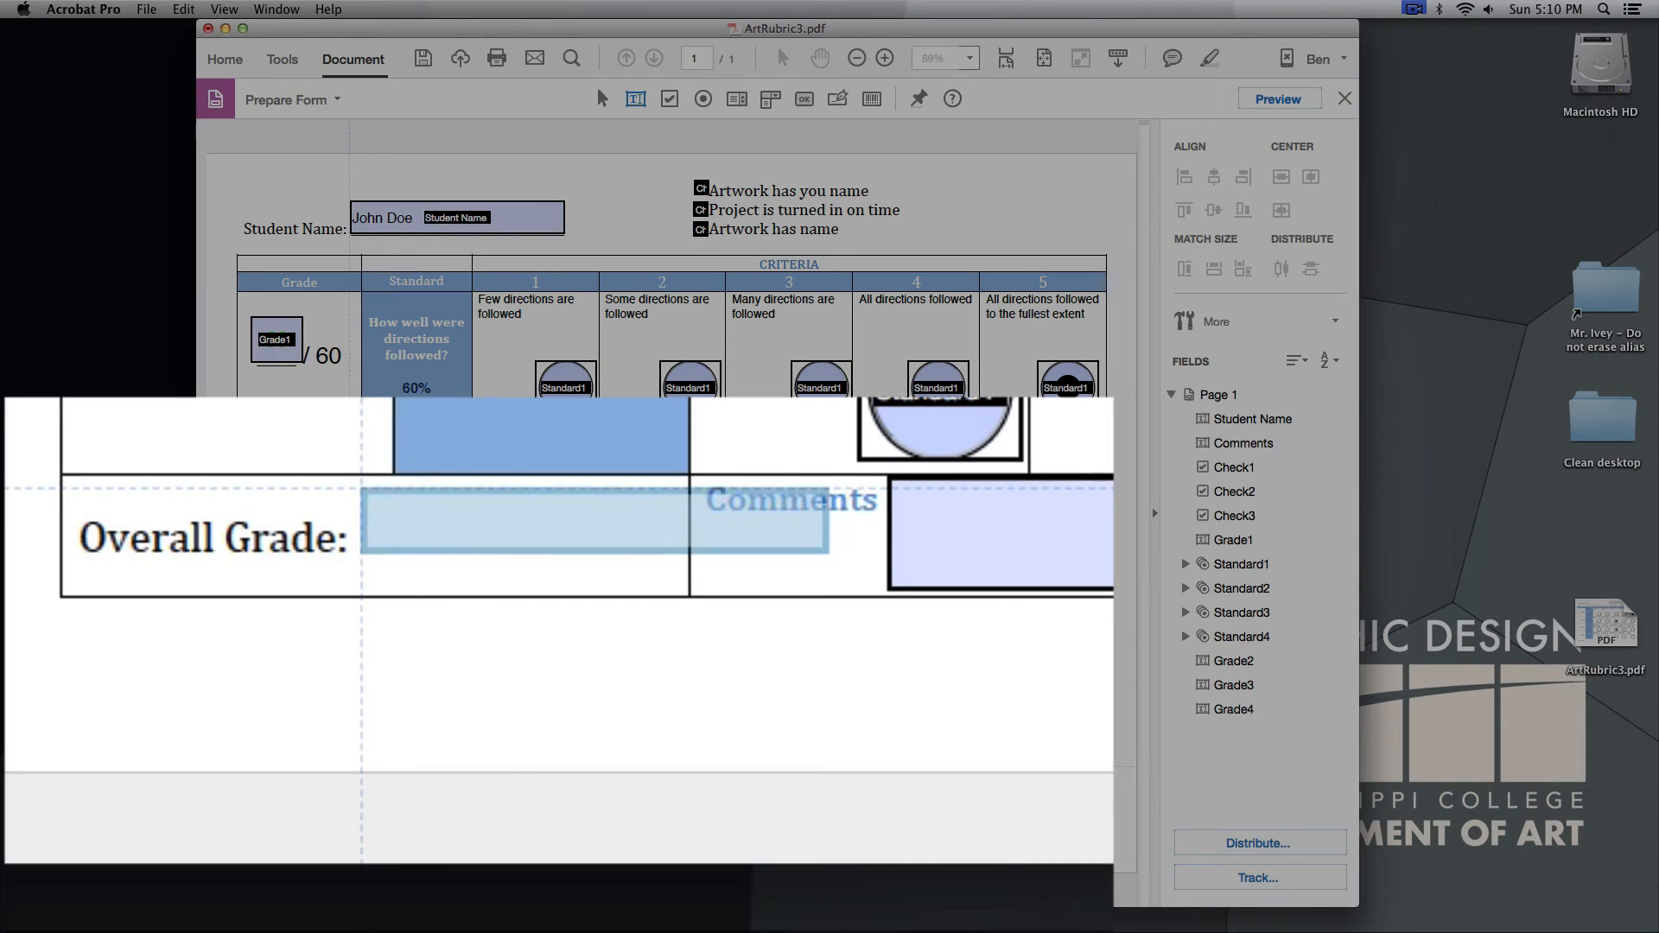
left_click_drag(349, 766, 430, 796)
left_click_drag(579, 566, 673, 581)
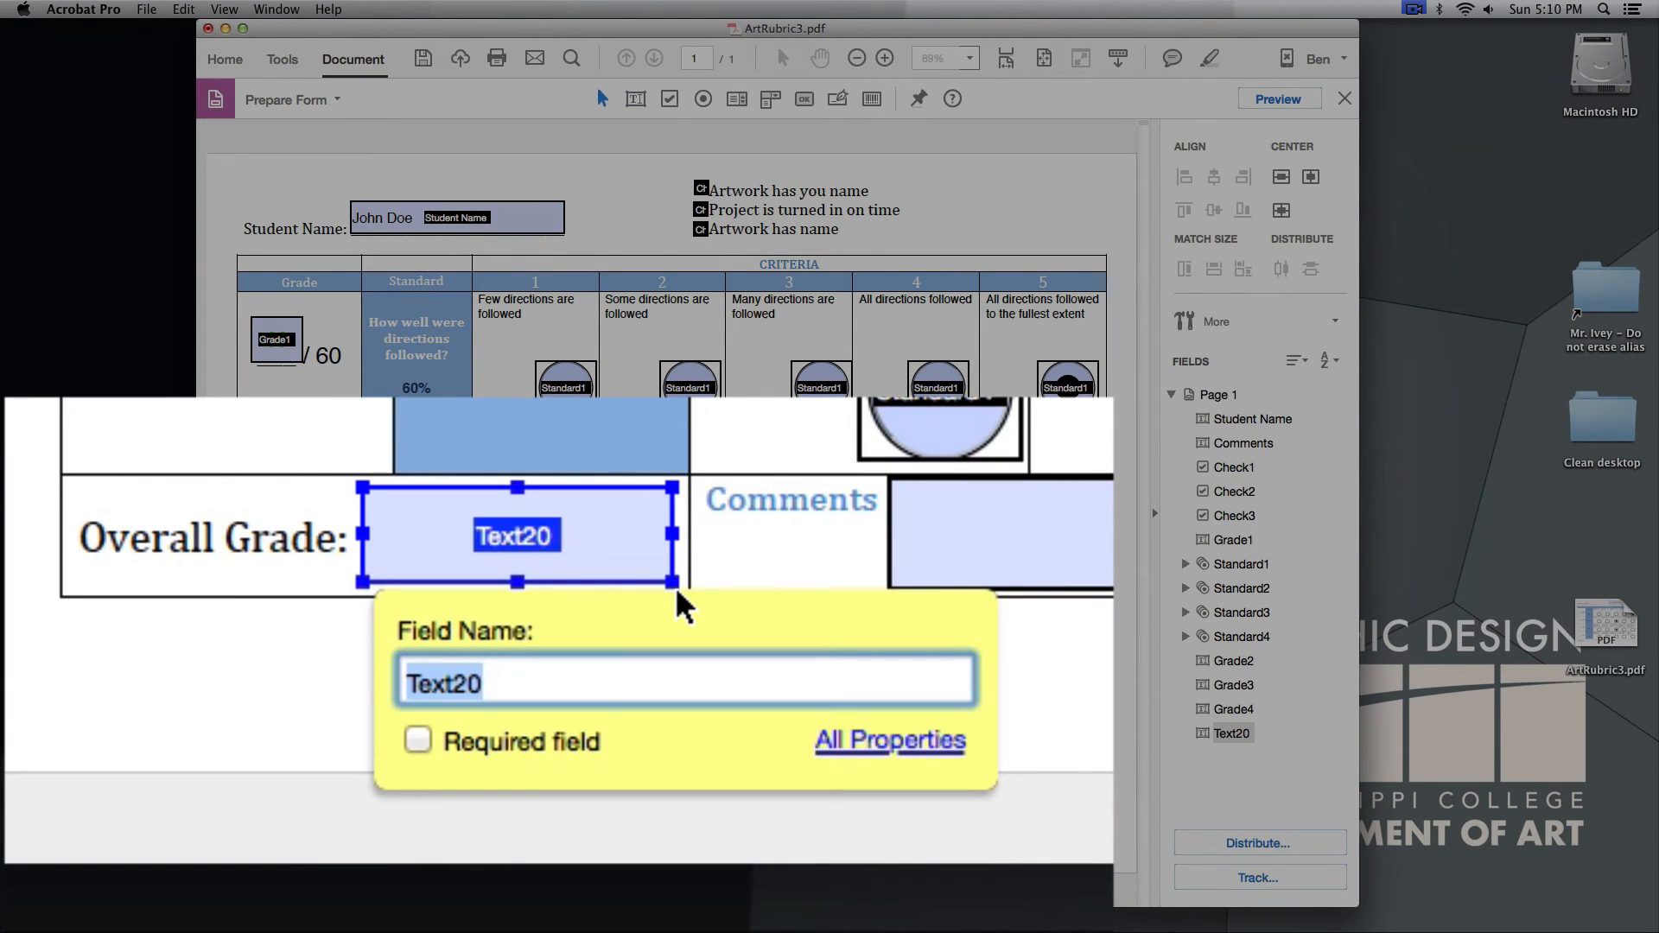
type("OverallGrade")
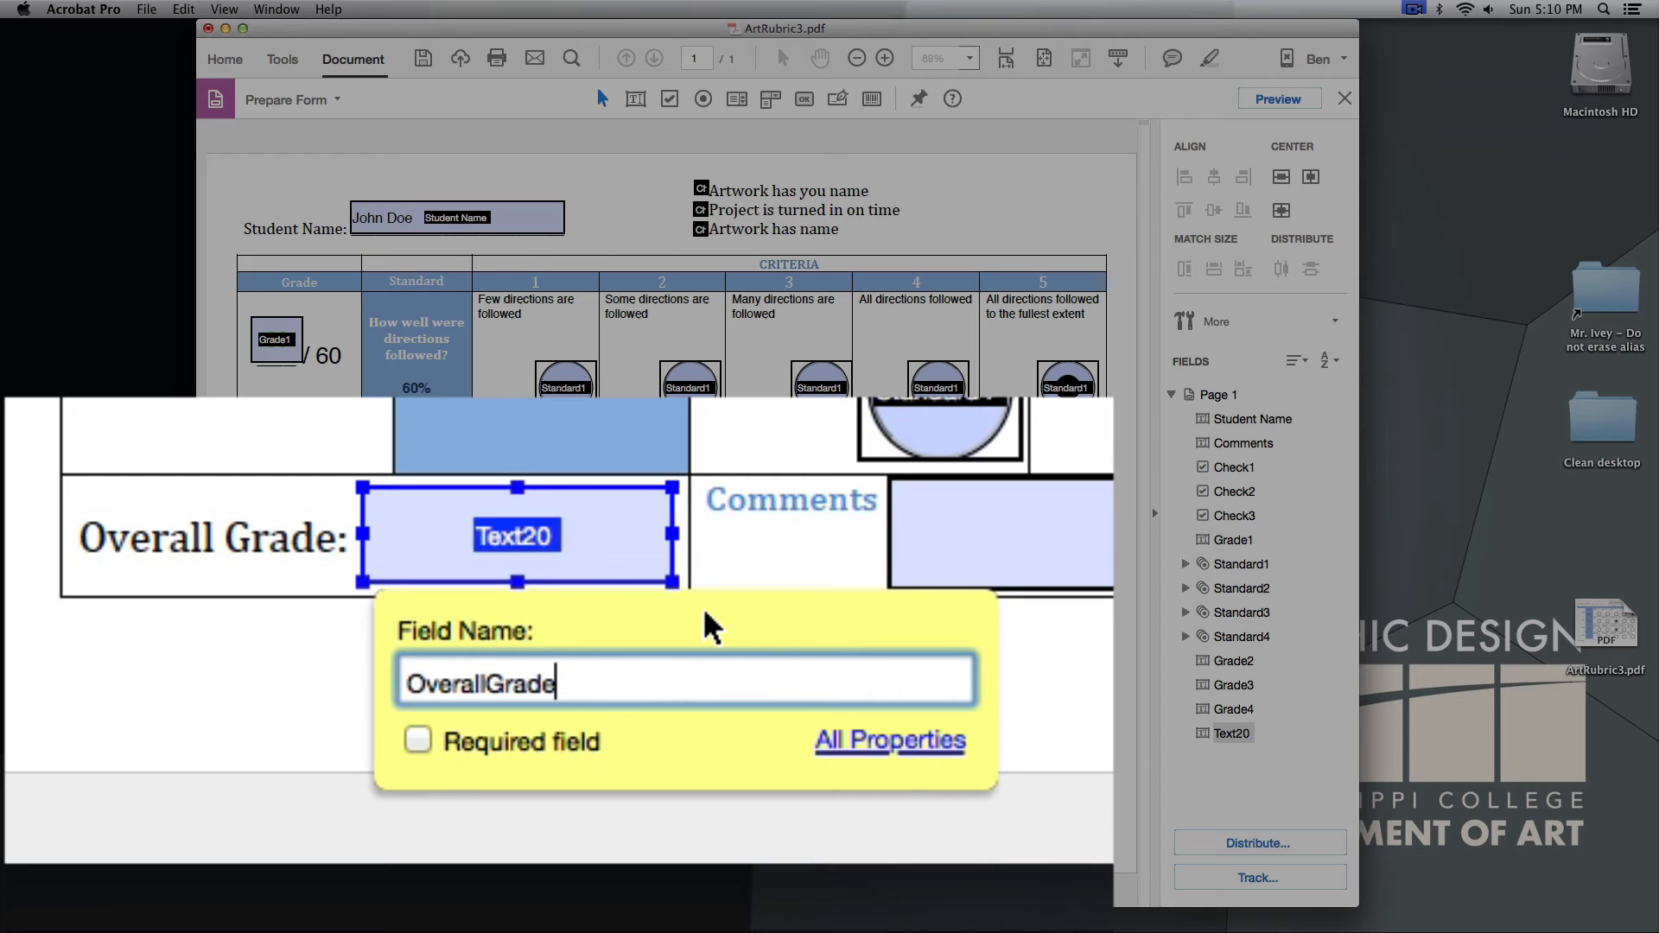
Set the OverallGrade field to calculate as the sum of Grade1, Grade2, Grade3 and Grade4
left_click(550, 862)
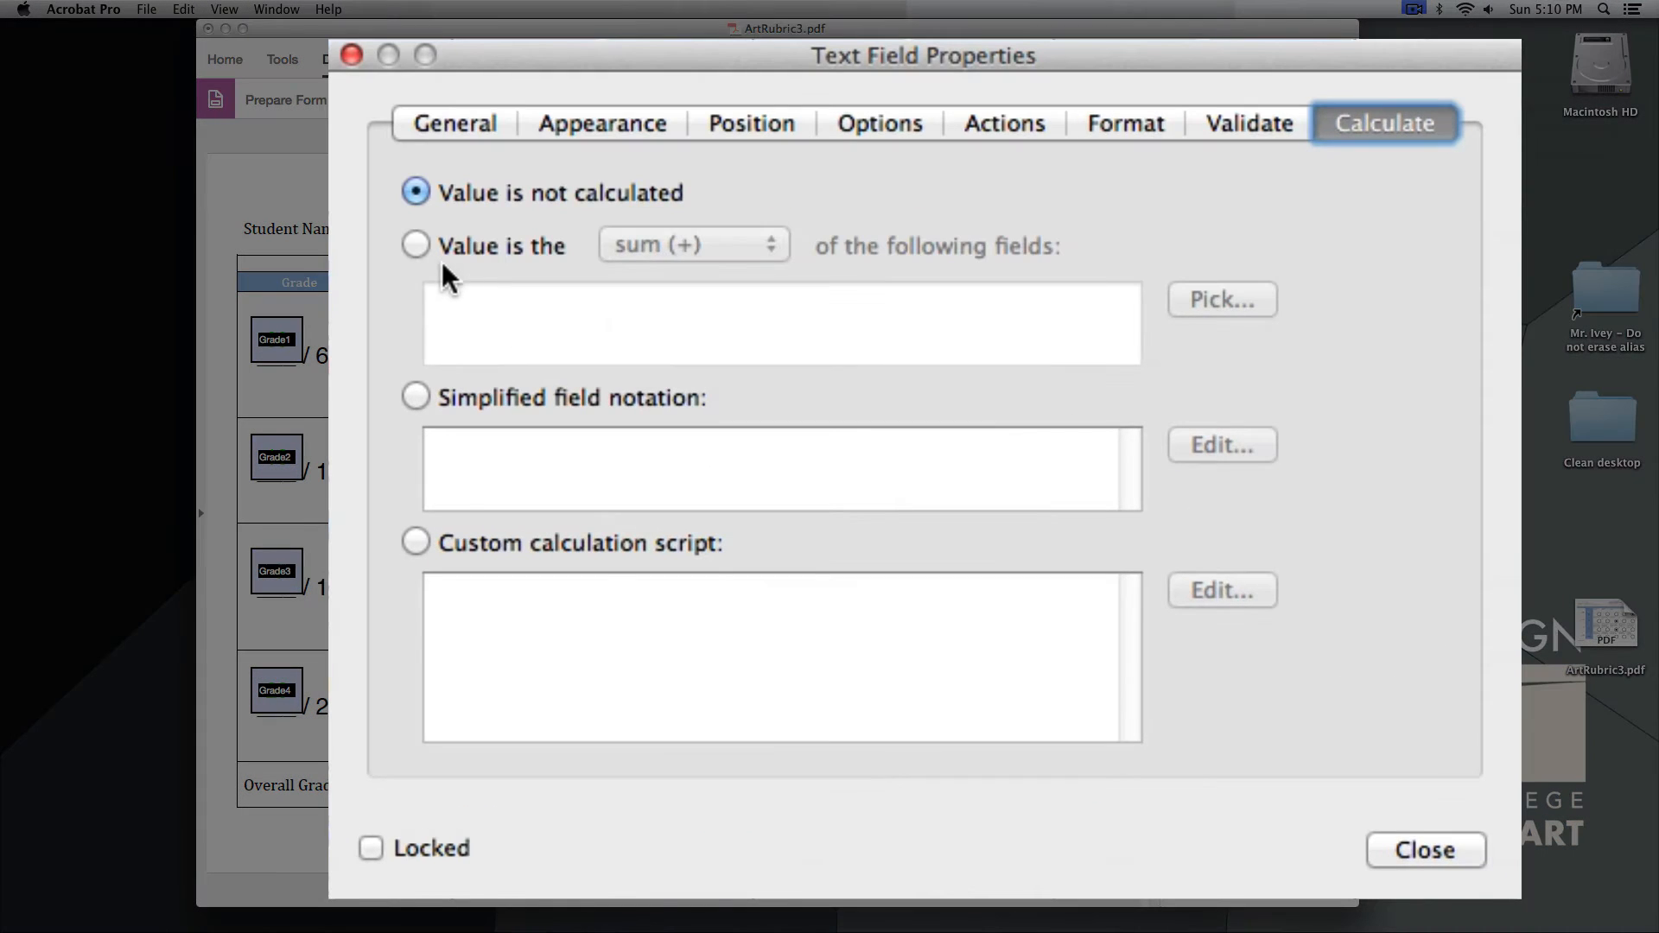
left_click(413, 245)
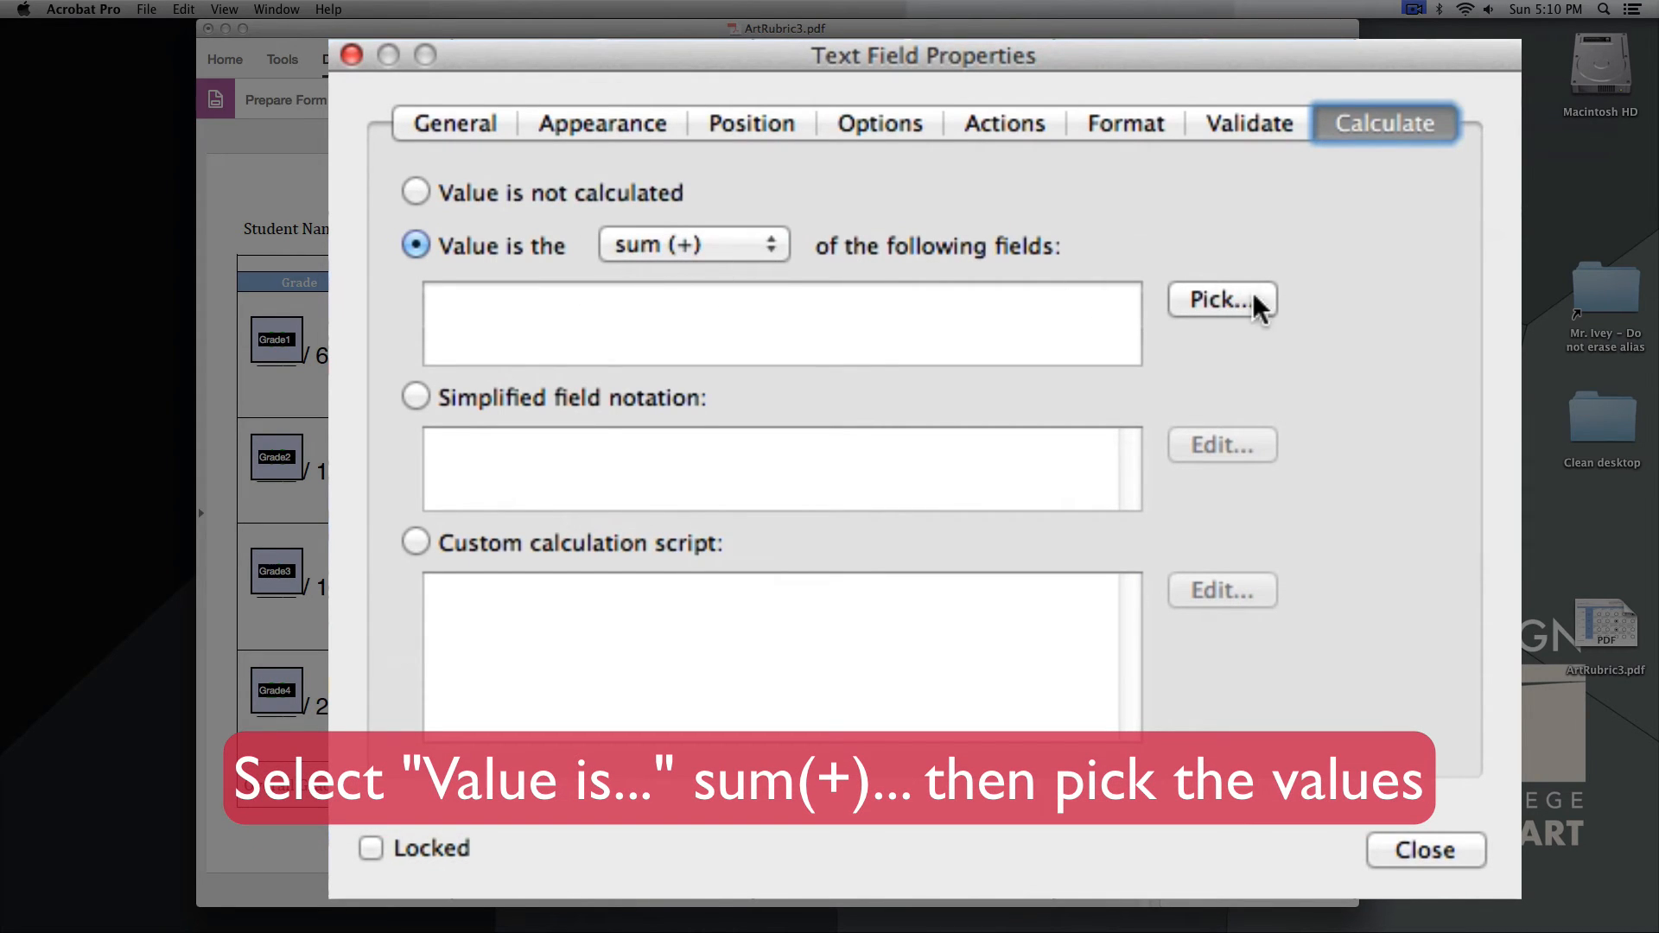
left_click(1227, 294)
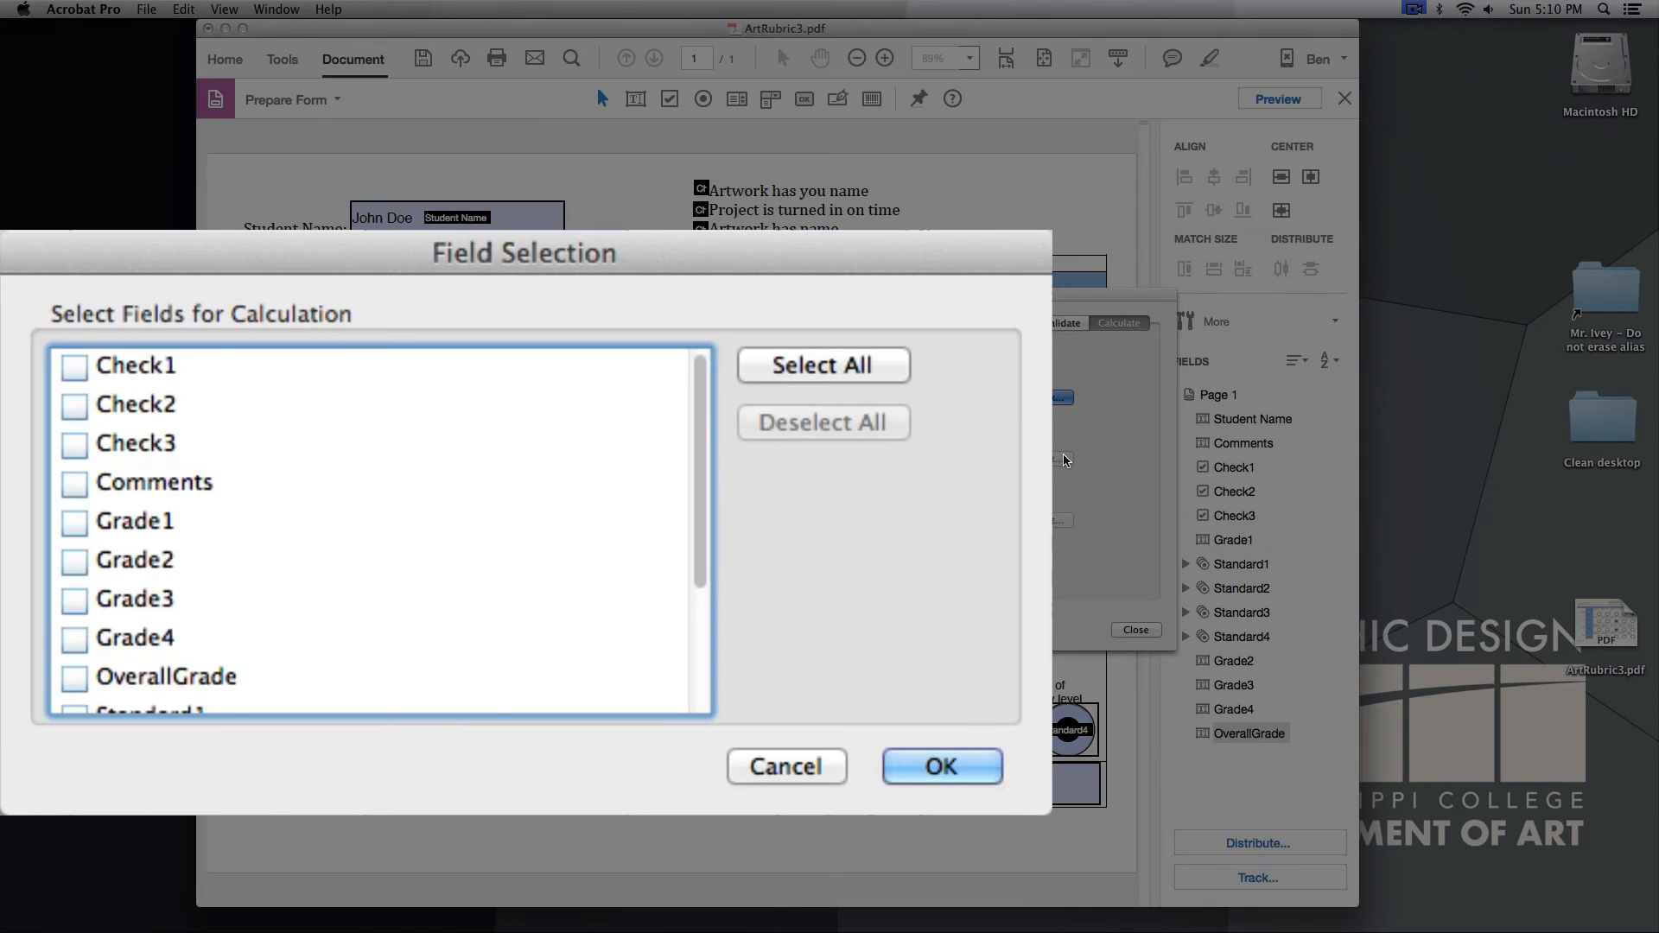
left_click_drag(671, 267, 982, 60)
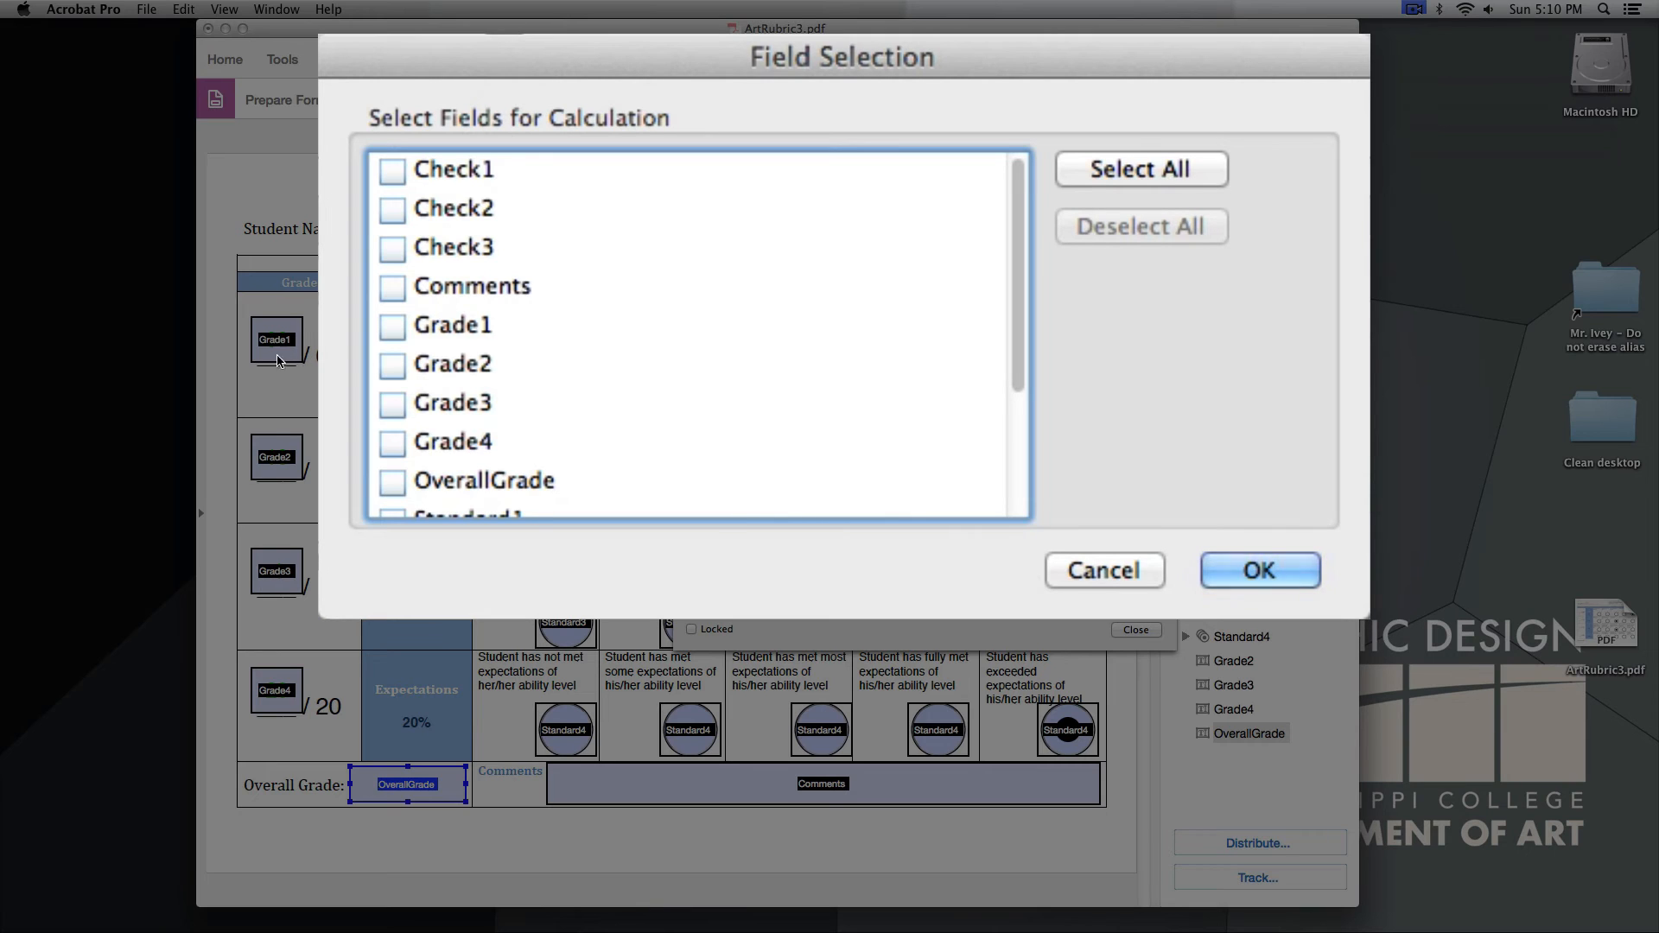
left_click(392, 325)
left_click(391, 364)
left_click(392, 404)
left_click(391, 442)
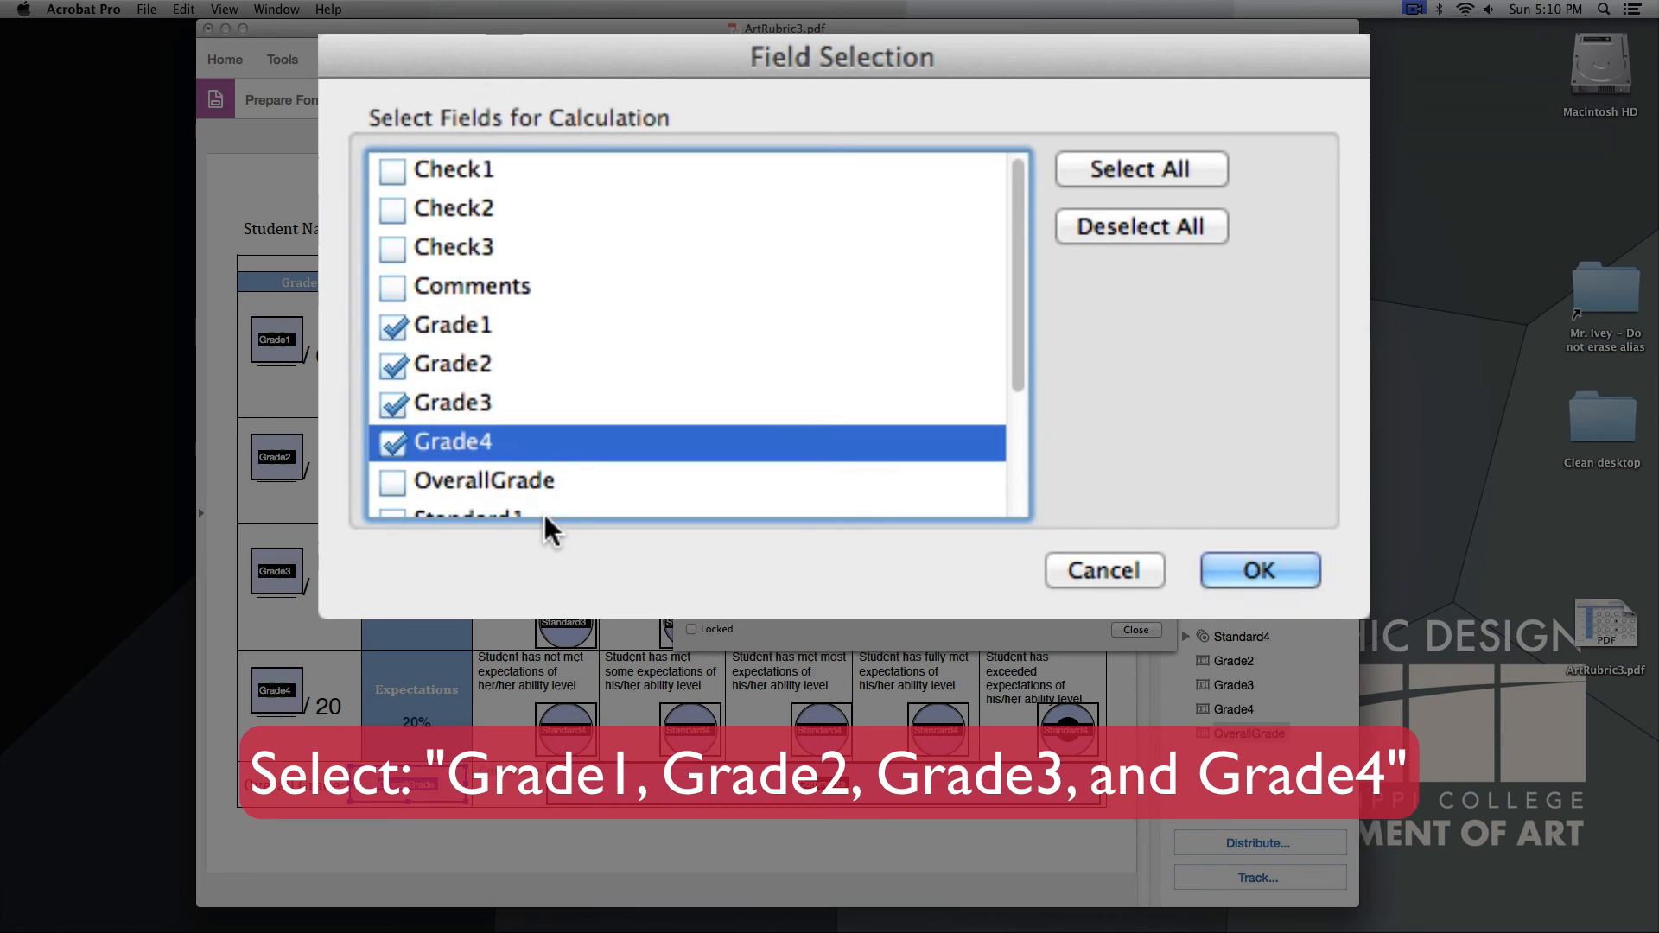
left_click(1210, 572)
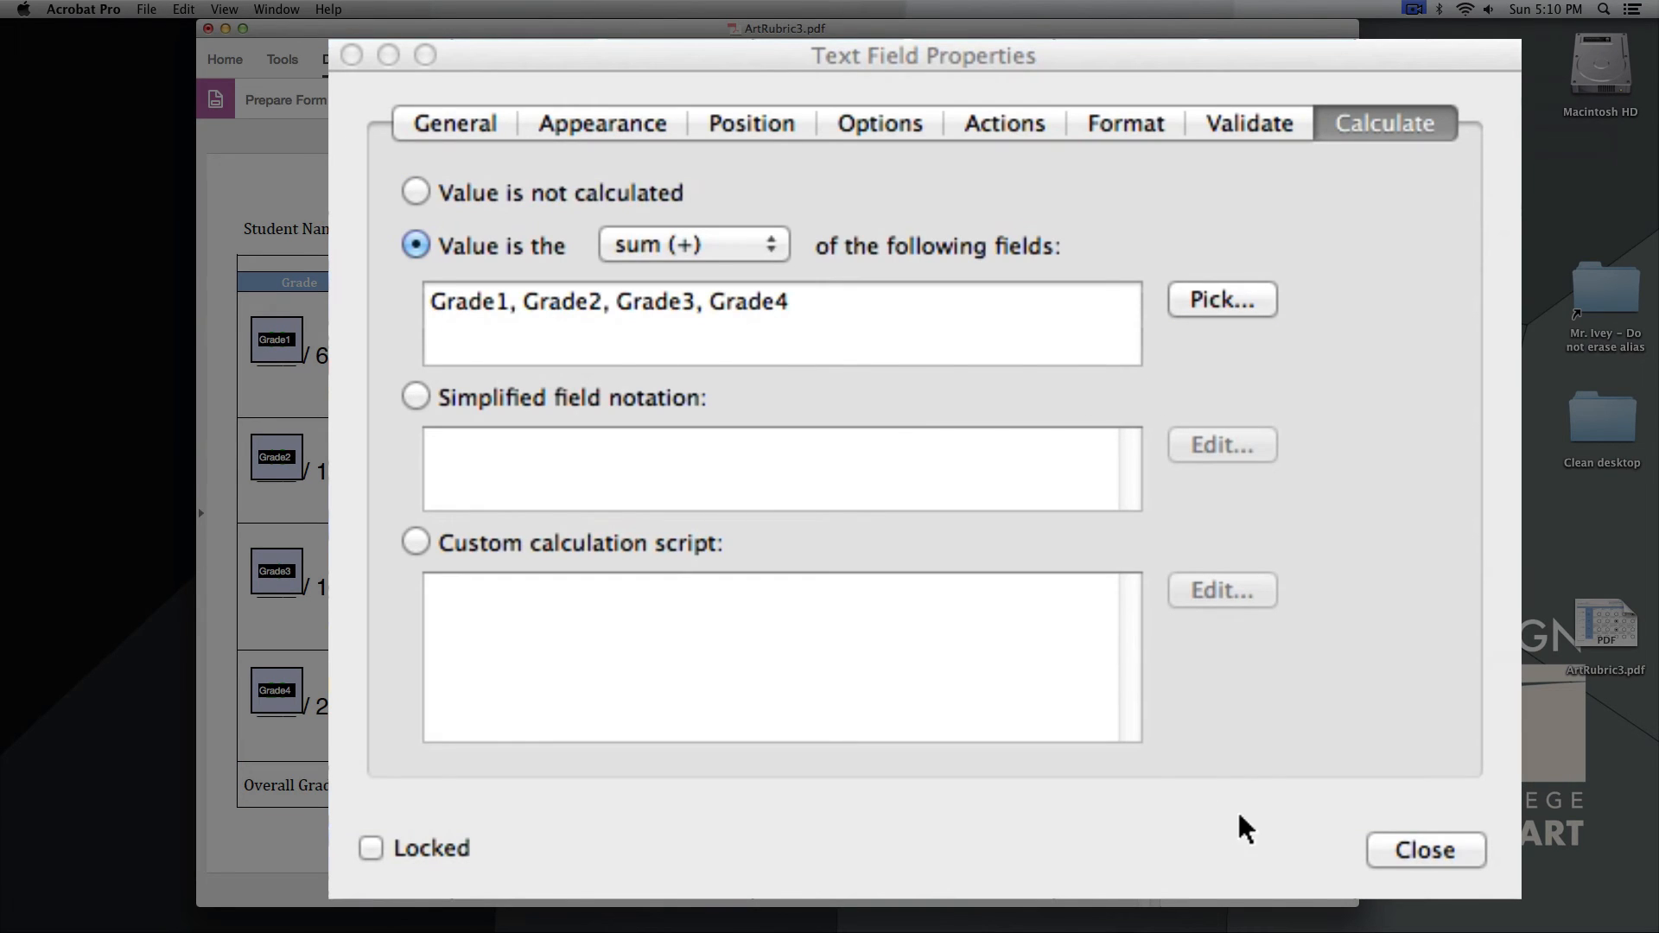
left_click(1428, 850)
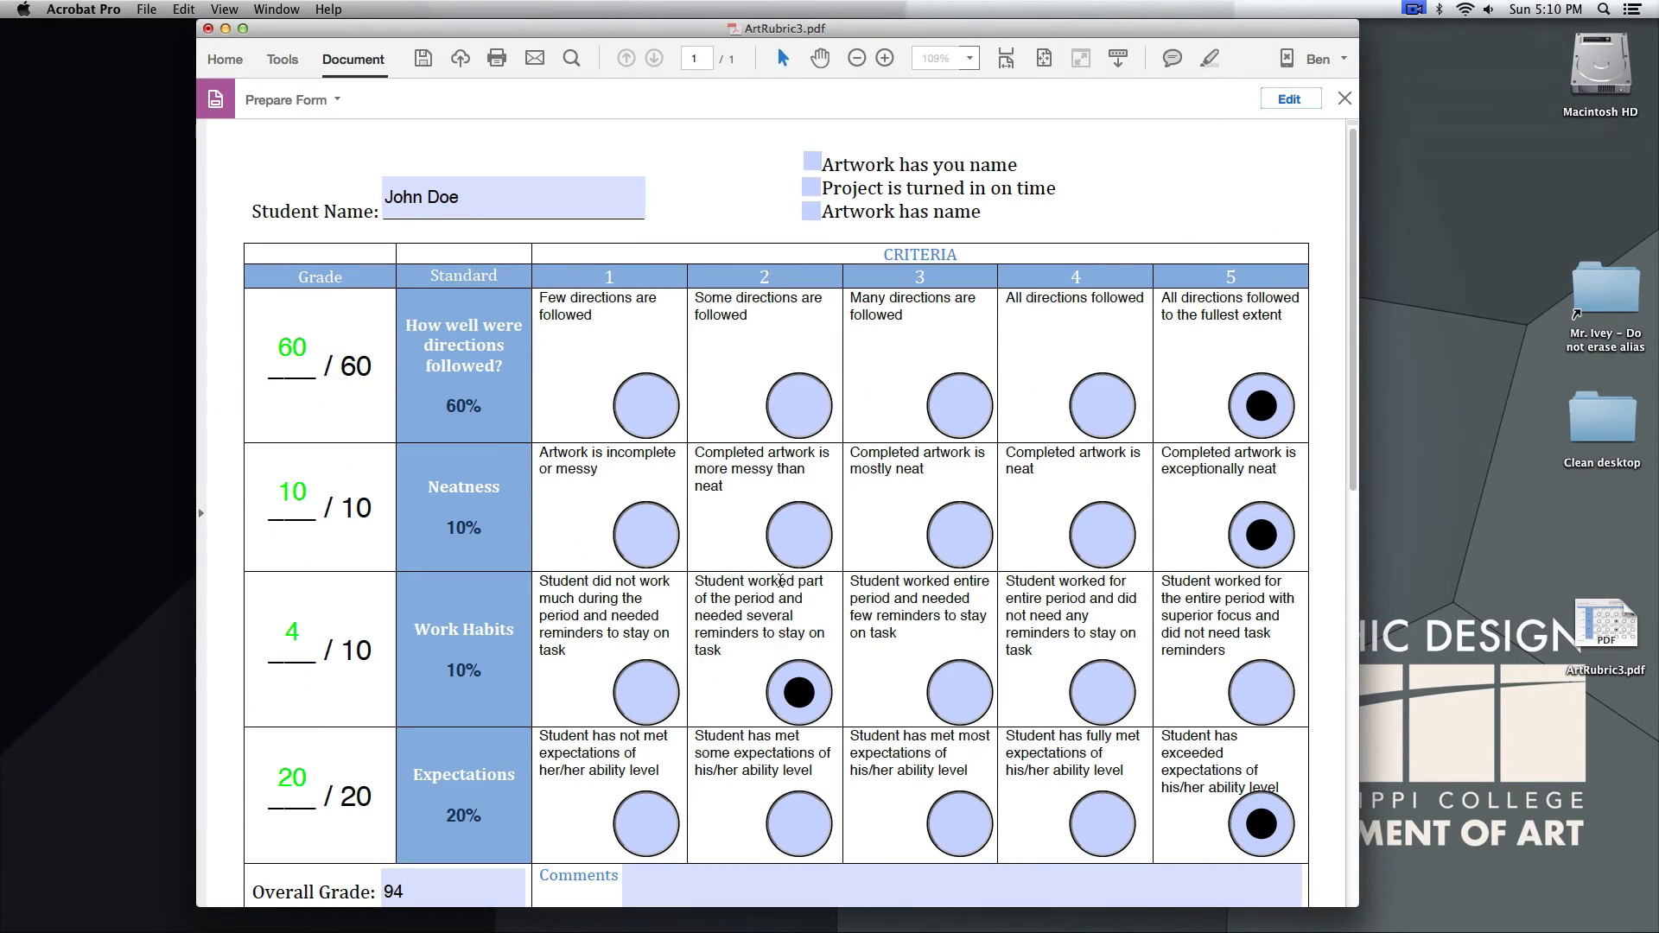
Preview the form and test the overall grade by choosing different ratings for Work Habits, Neatness and Expectations
scroll(691, 562, "down", 3)
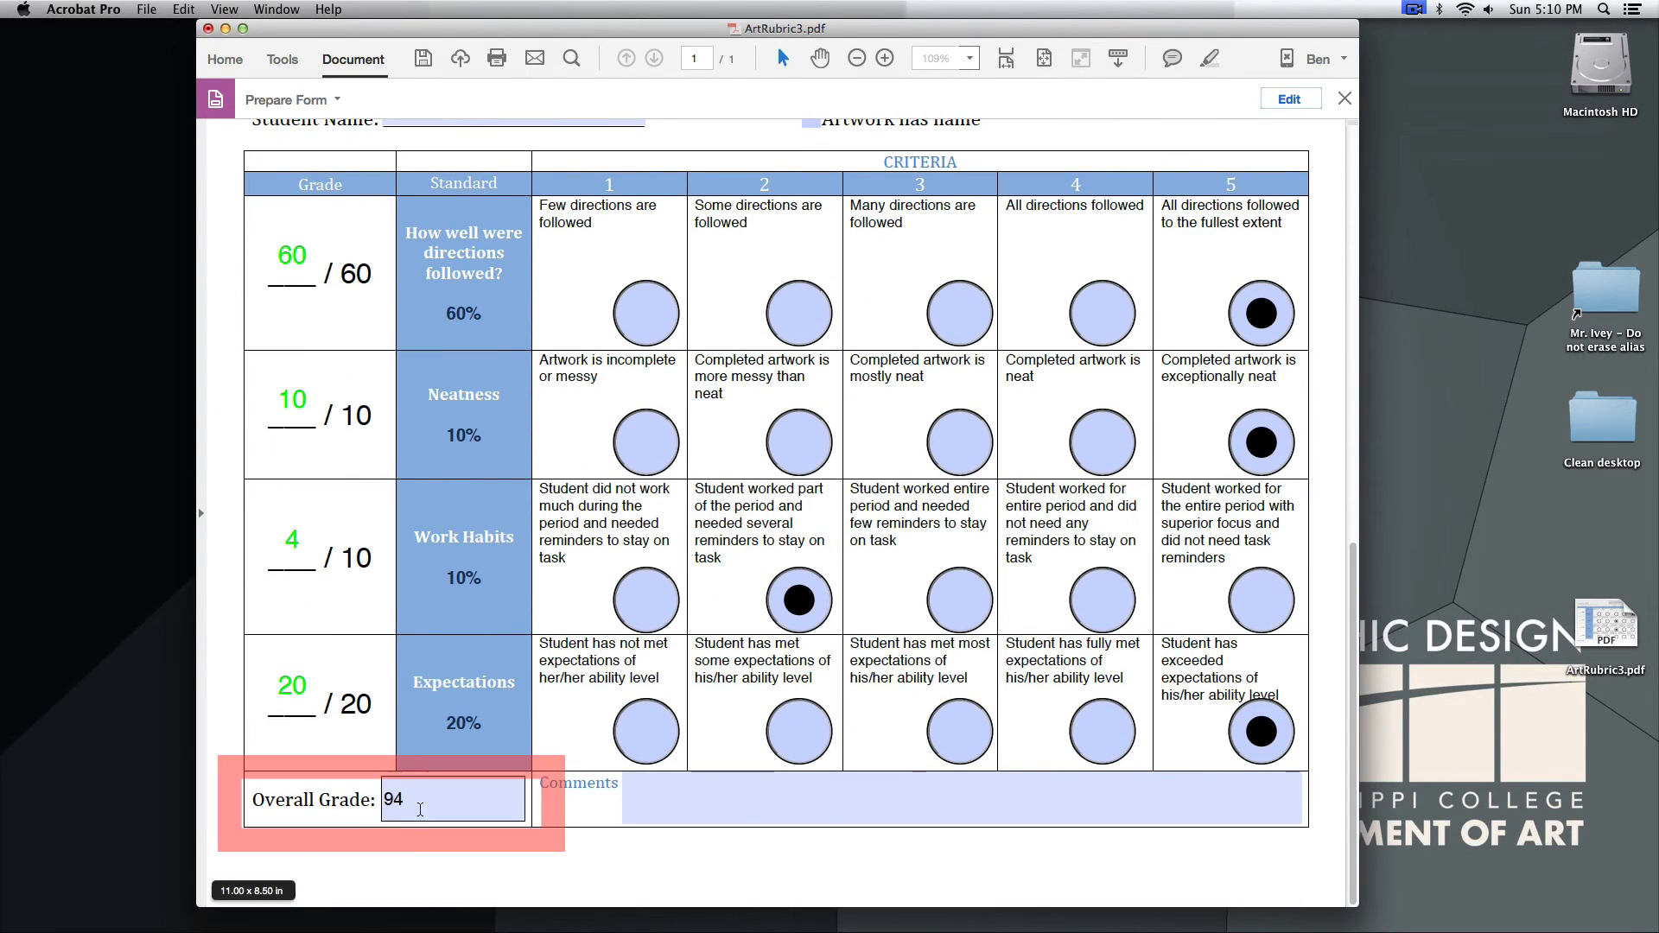
left_click(1261, 599)
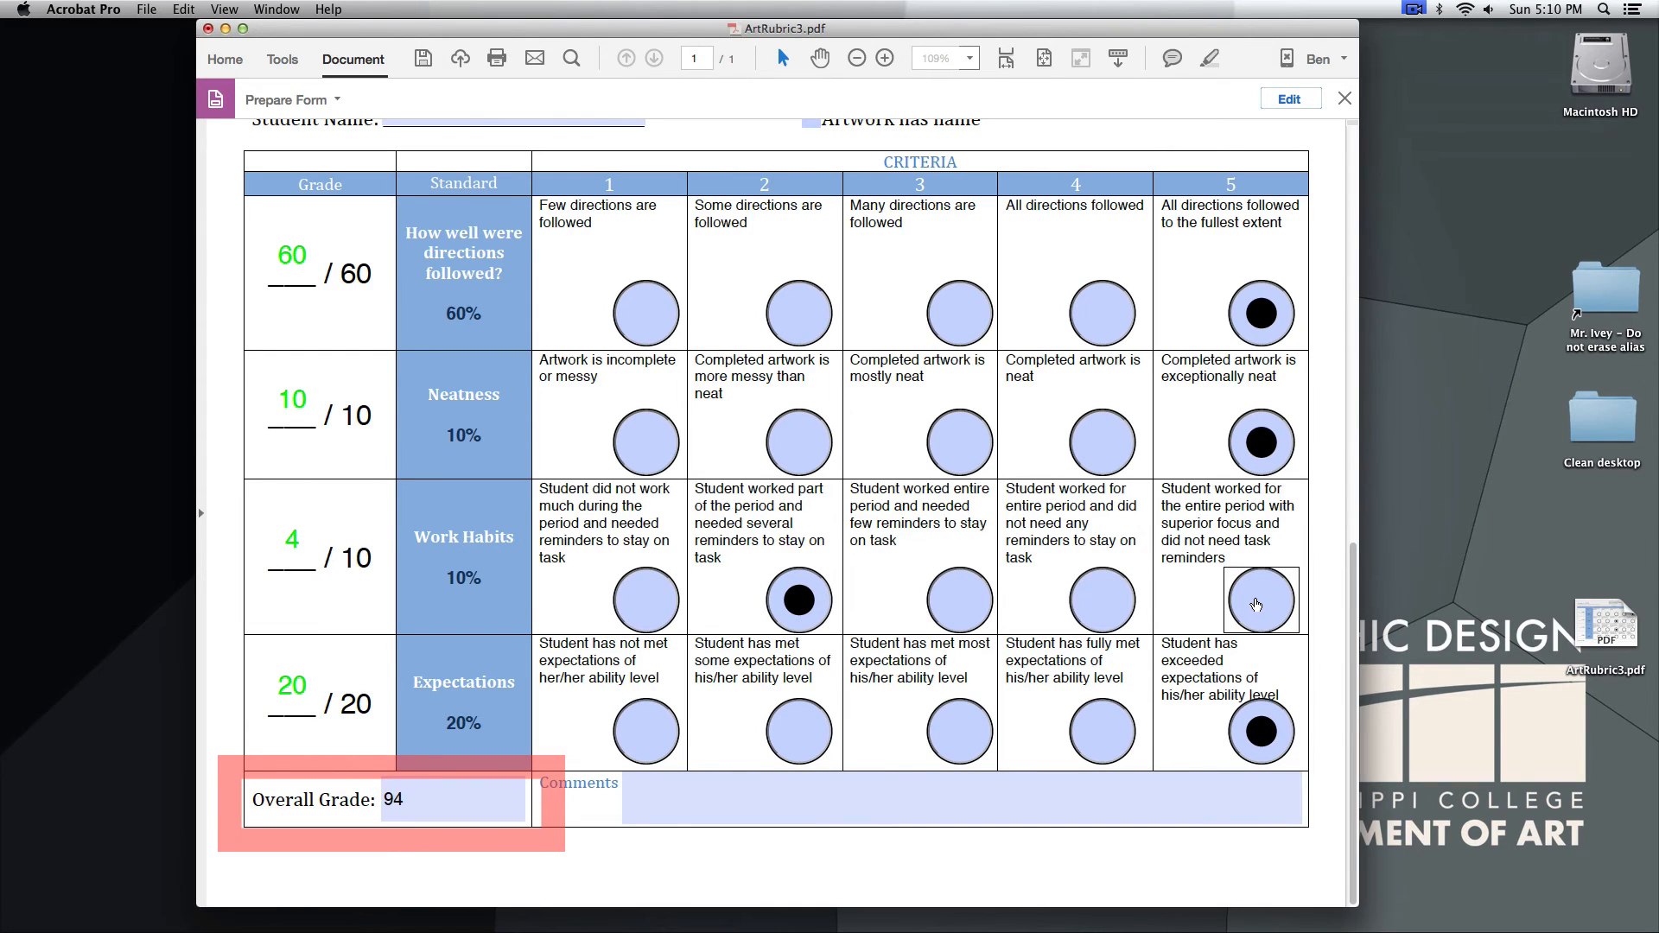
left_click(1102, 444)
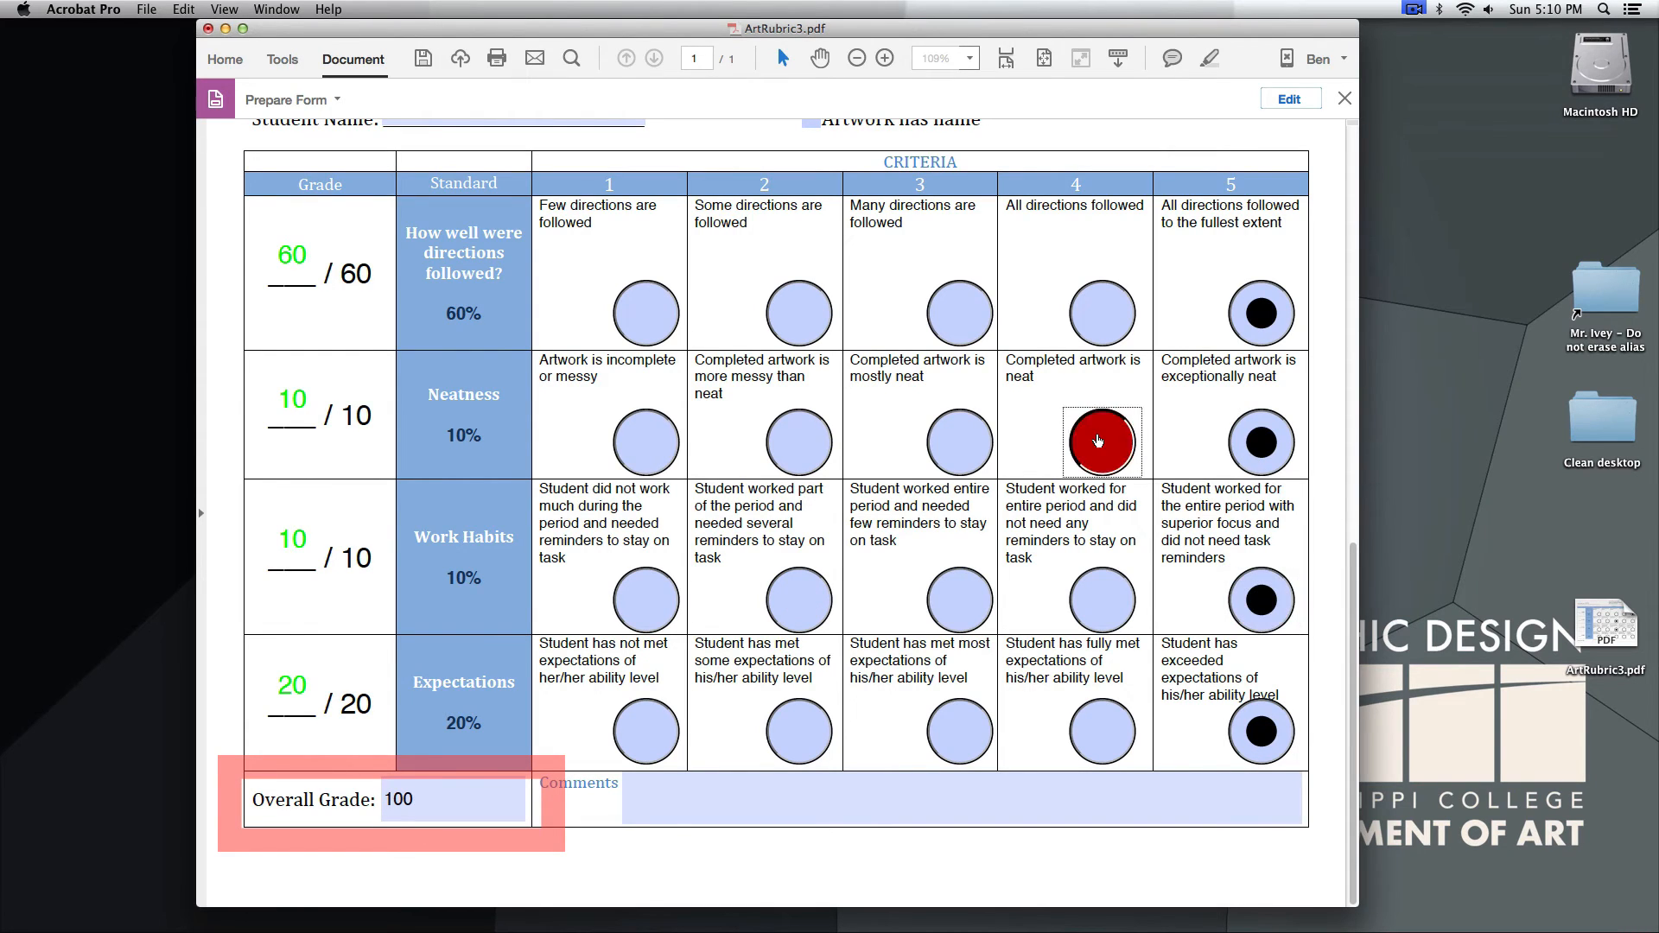
left_click(959, 442)
left_click(948, 613)
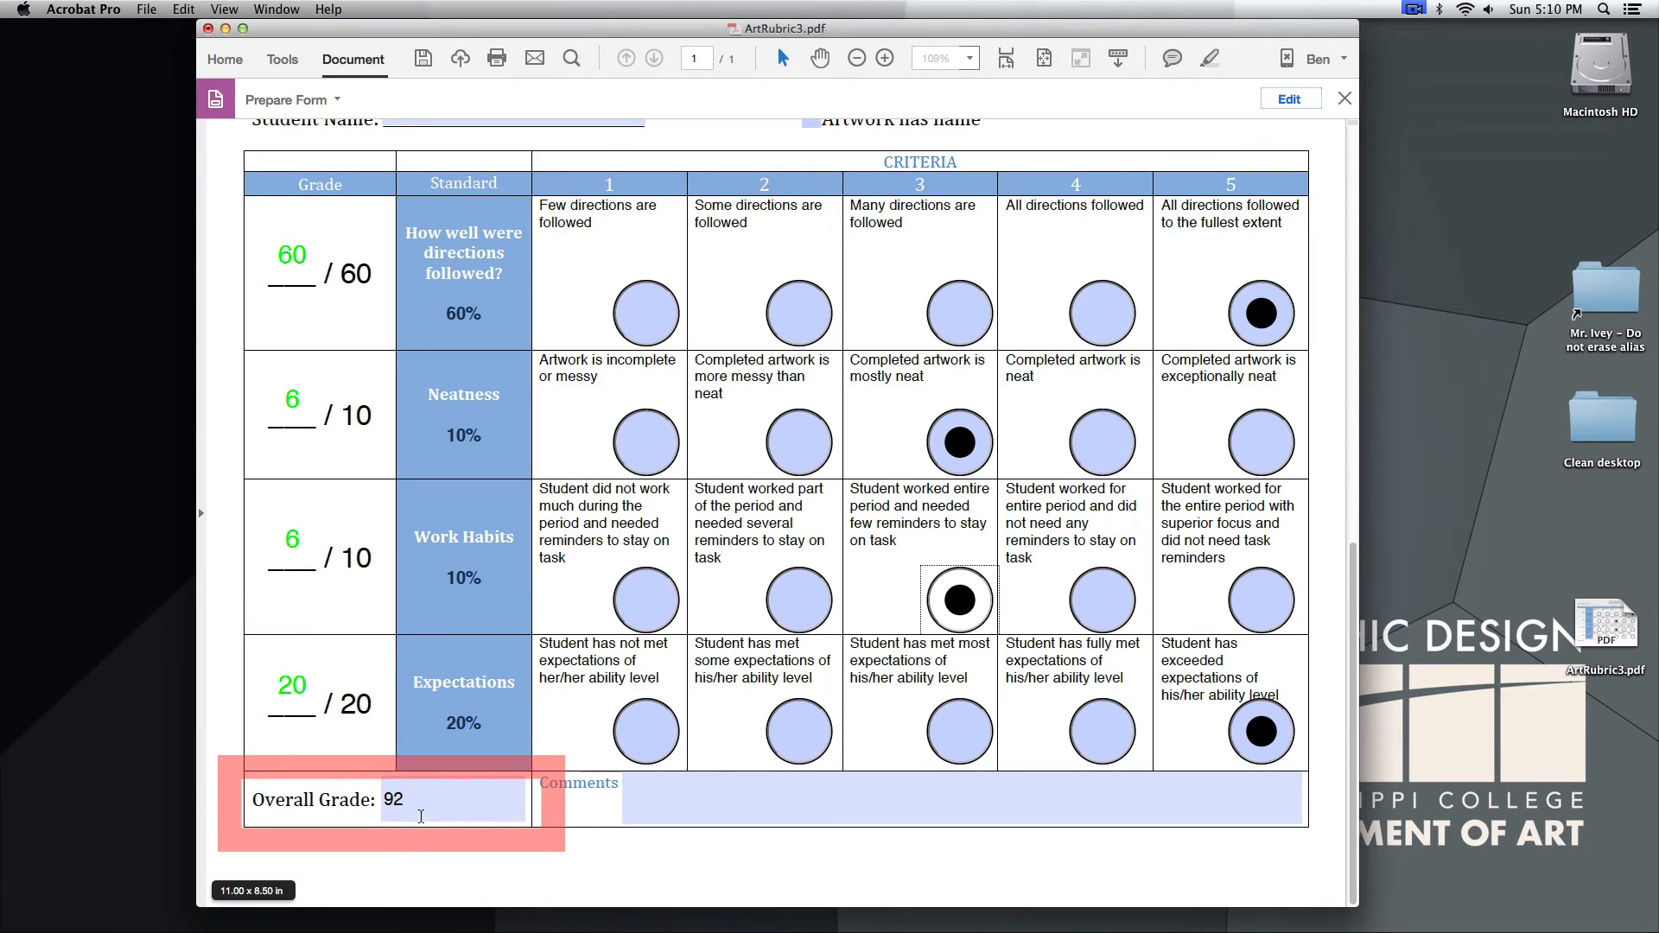
left_click(790, 596)
left_click(791, 730)
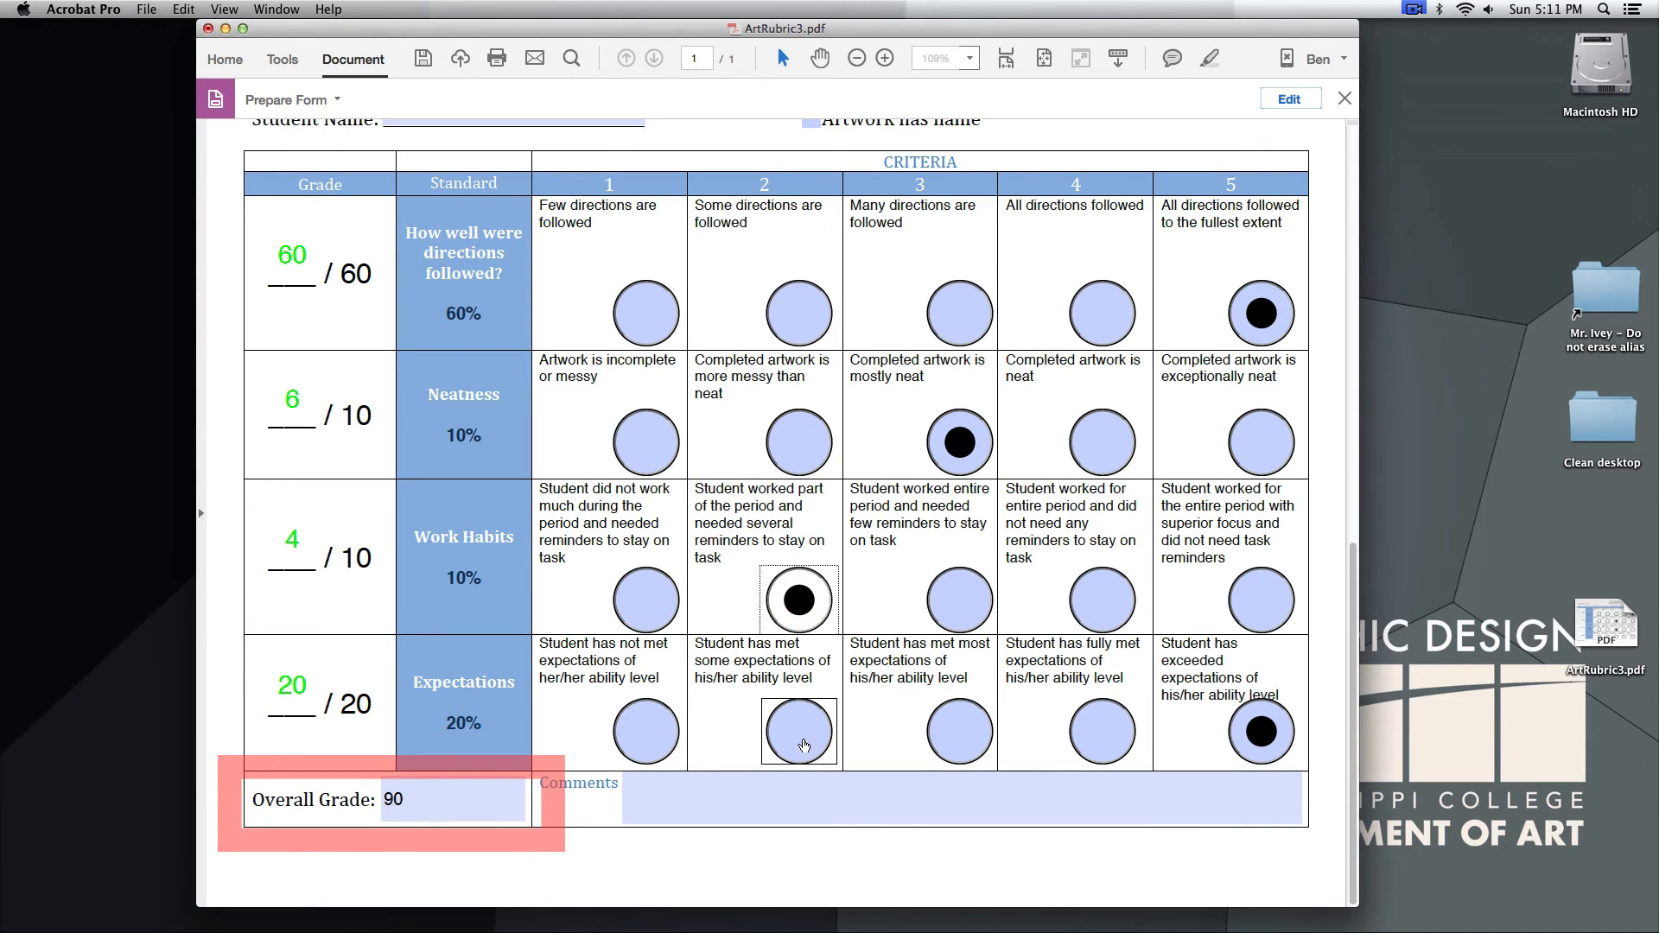
left_click(650, 736)
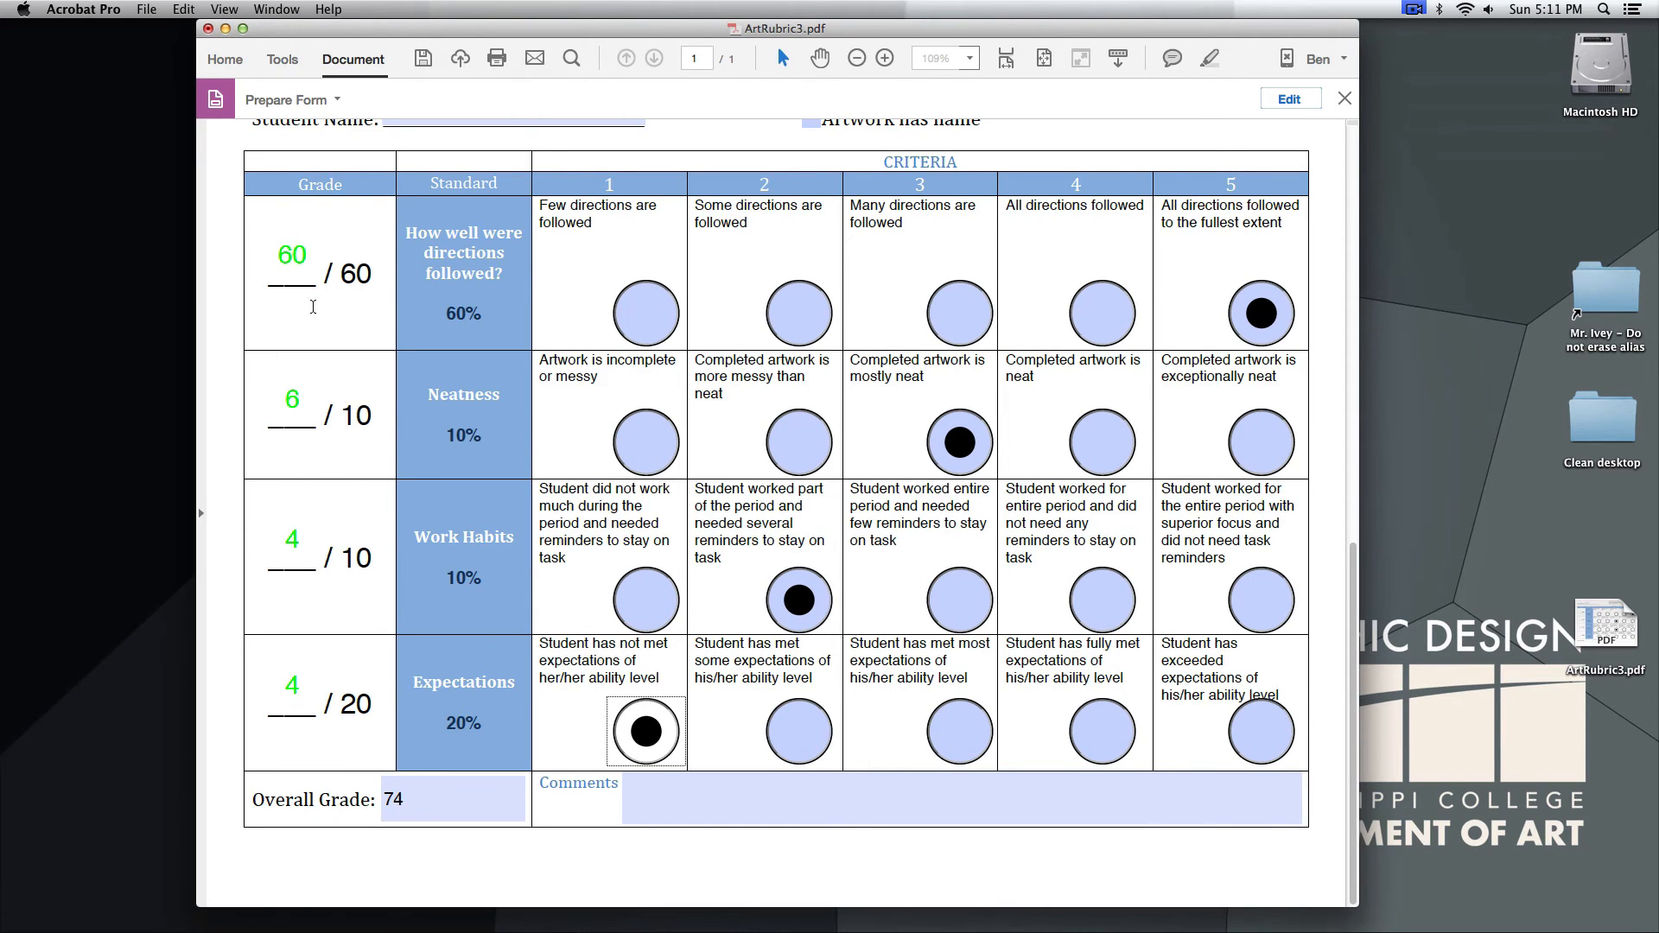
Check the overall grade again with rating 4 for Work Habits and rating 5 for Expectations
scroll(942, 543, "up", 2)
scroll(950, 536, "down", 2)
left_click(1120, 596)
left_click(1238, 722)
scroll(1187, 662, "up", 2)
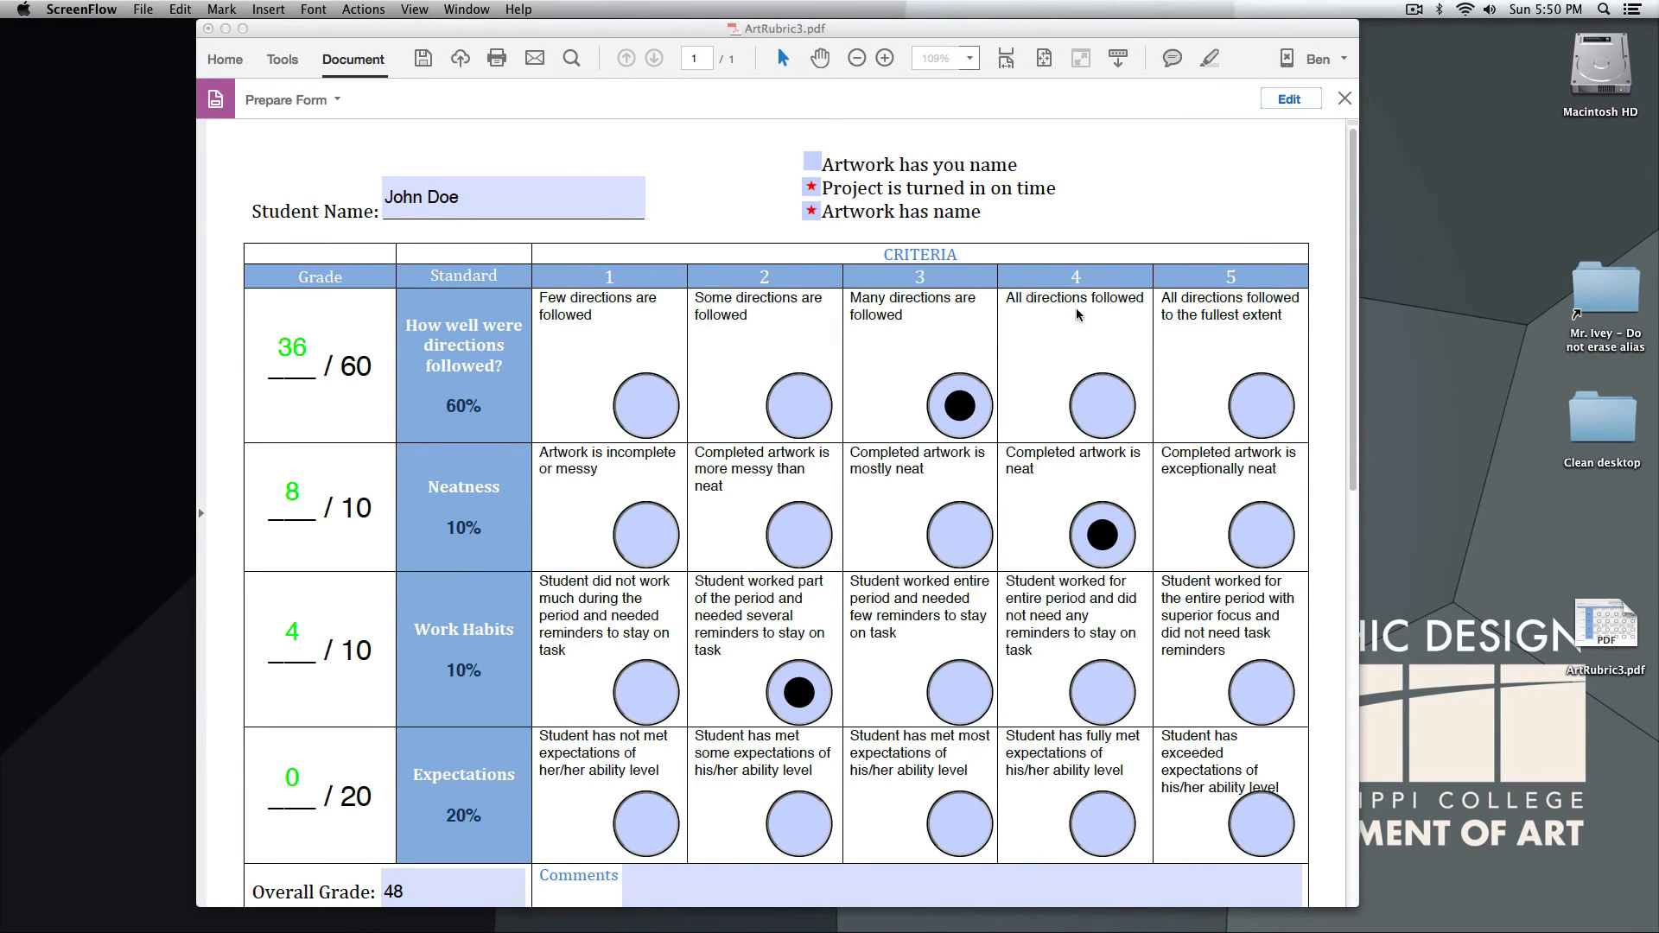
scroll(835, 511, "down", 1)
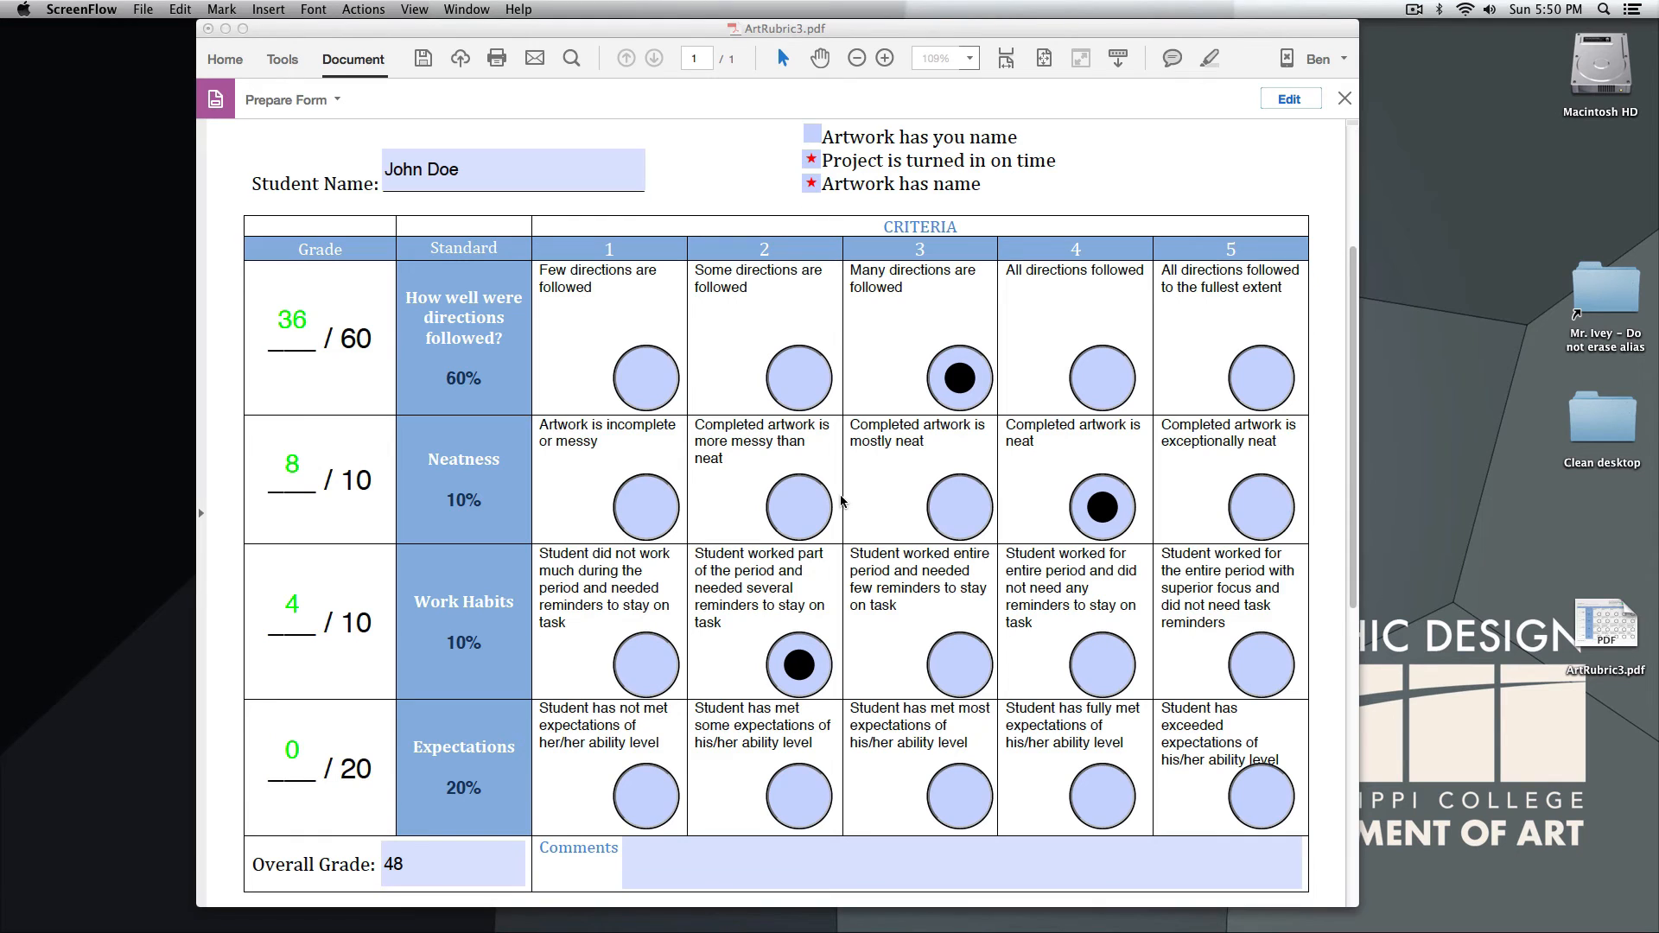
Return to form editing and add a button field named Clear Form in the blank area beside the artwork checklist at the page's upper edge
left_click(1290, 99)
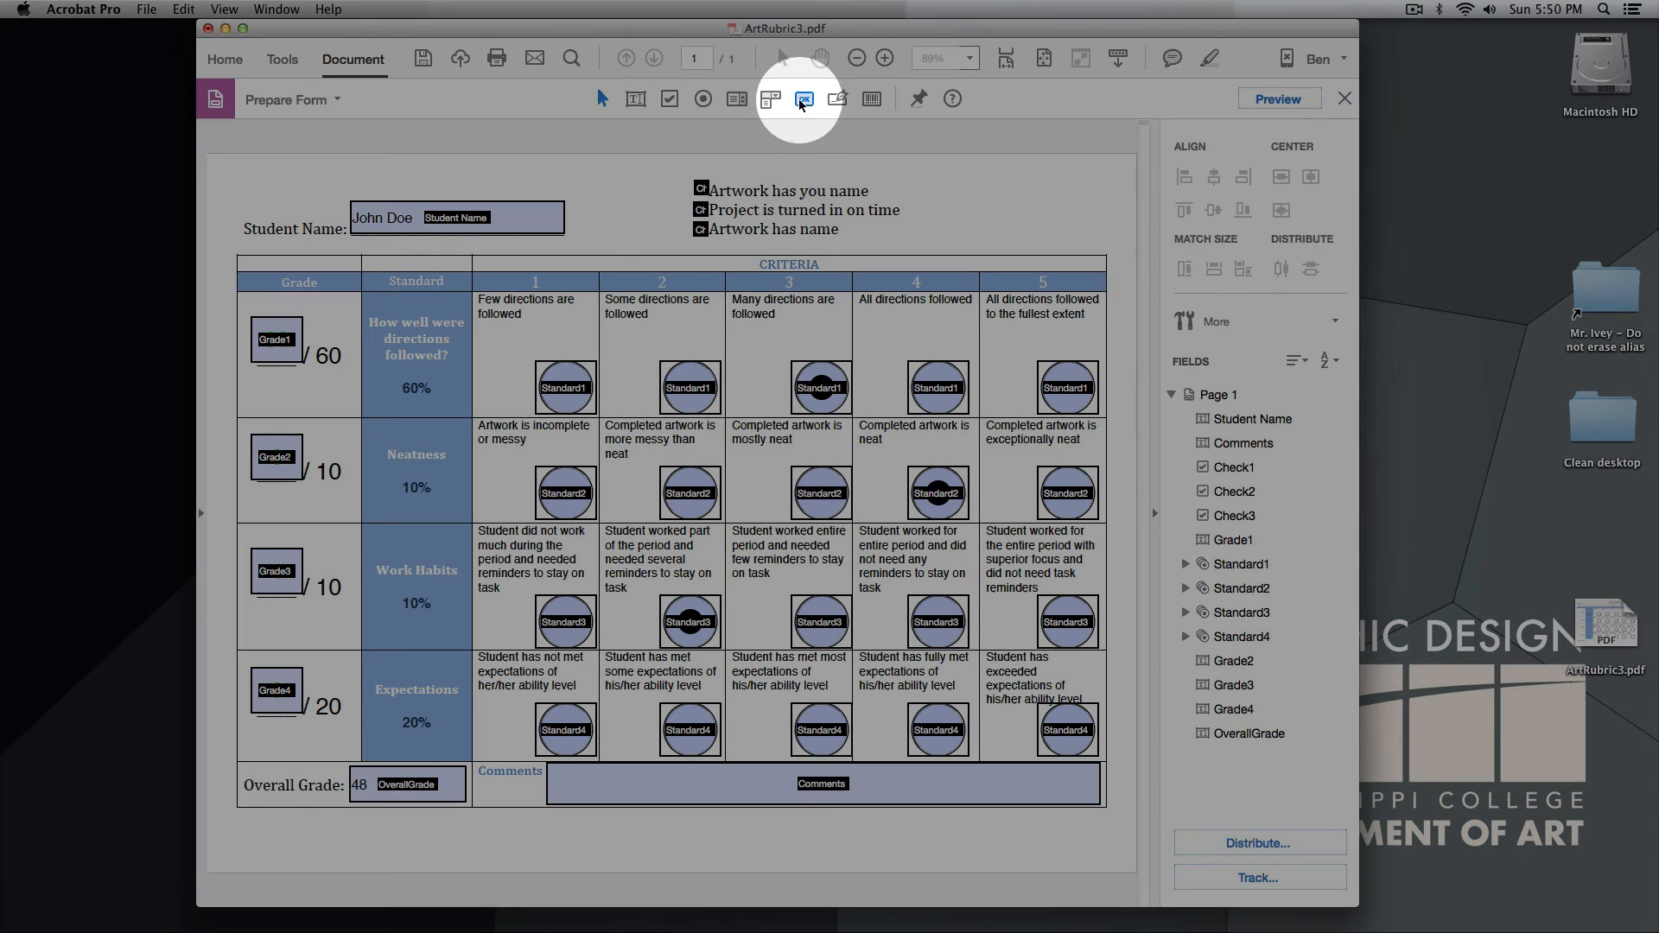
left_click(805, 98)
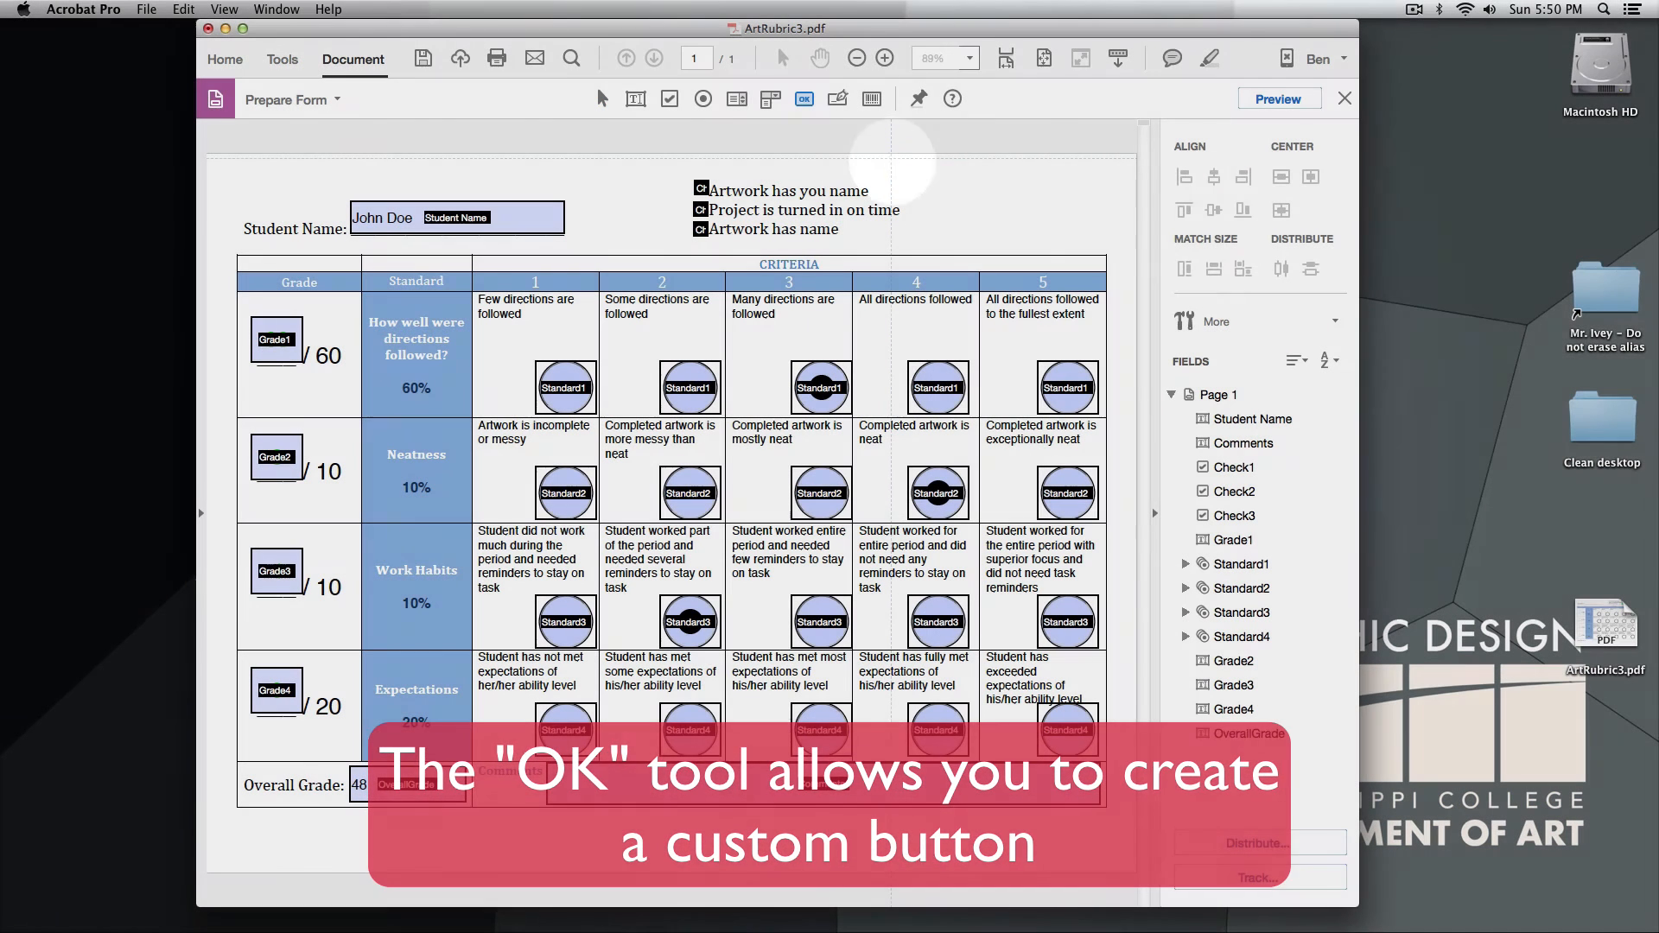
left_click_drag(891, 159, 1119, 197)
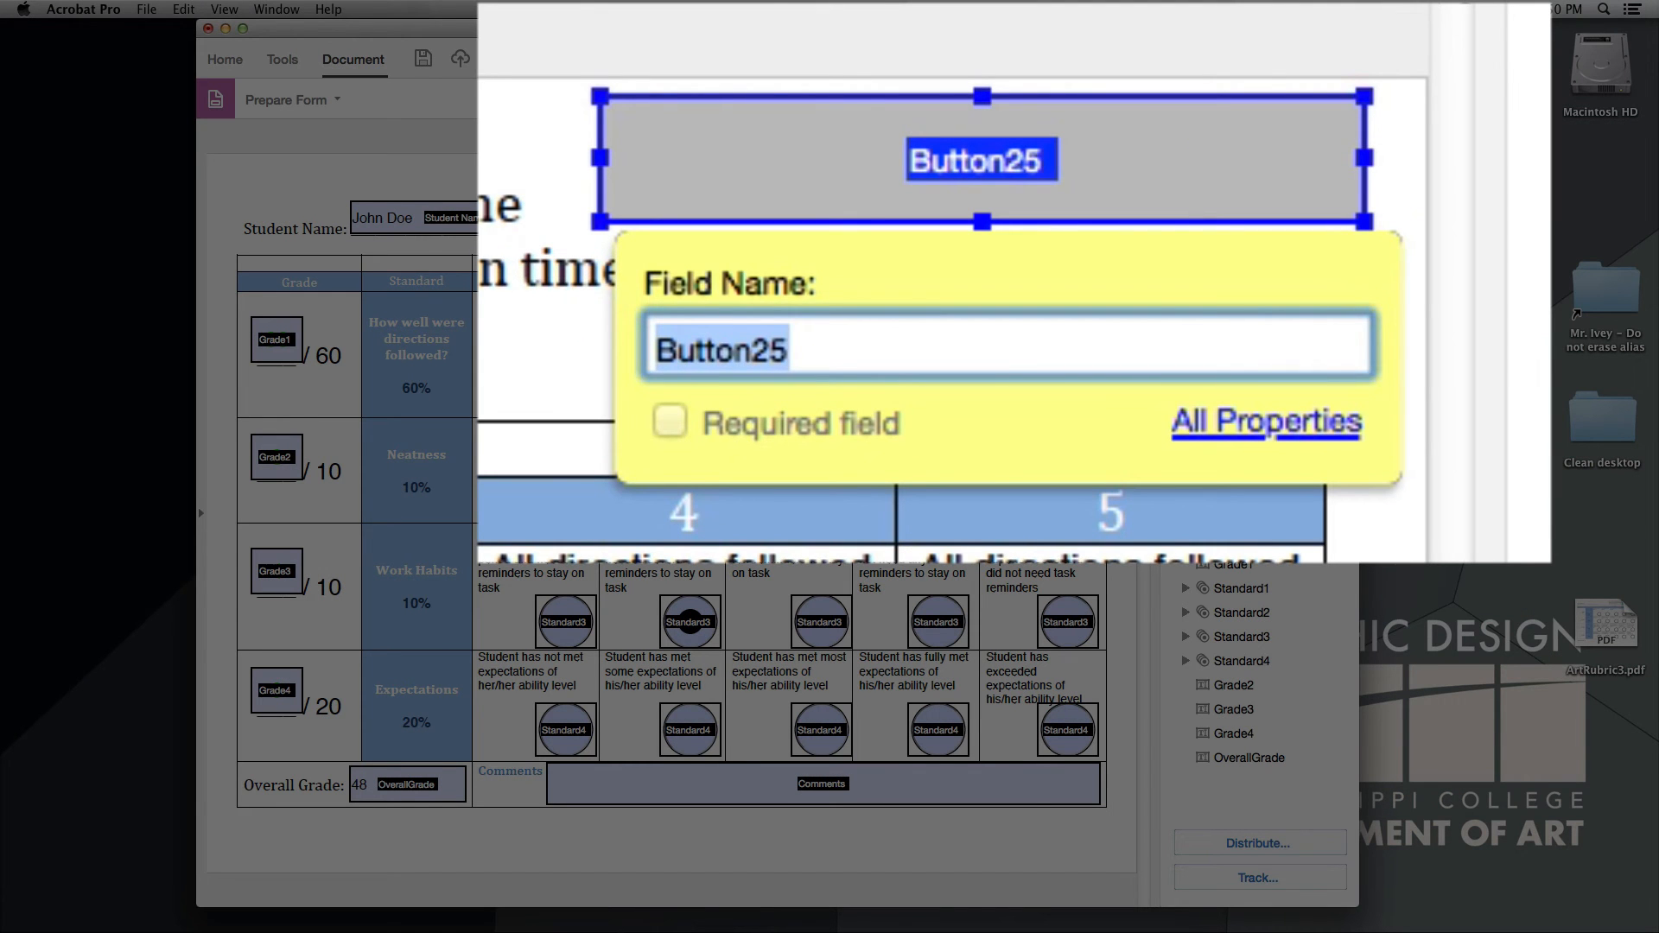
type("Clearn Form")
key("BackSpace")
key("BackSpace")
key("BackSpace")
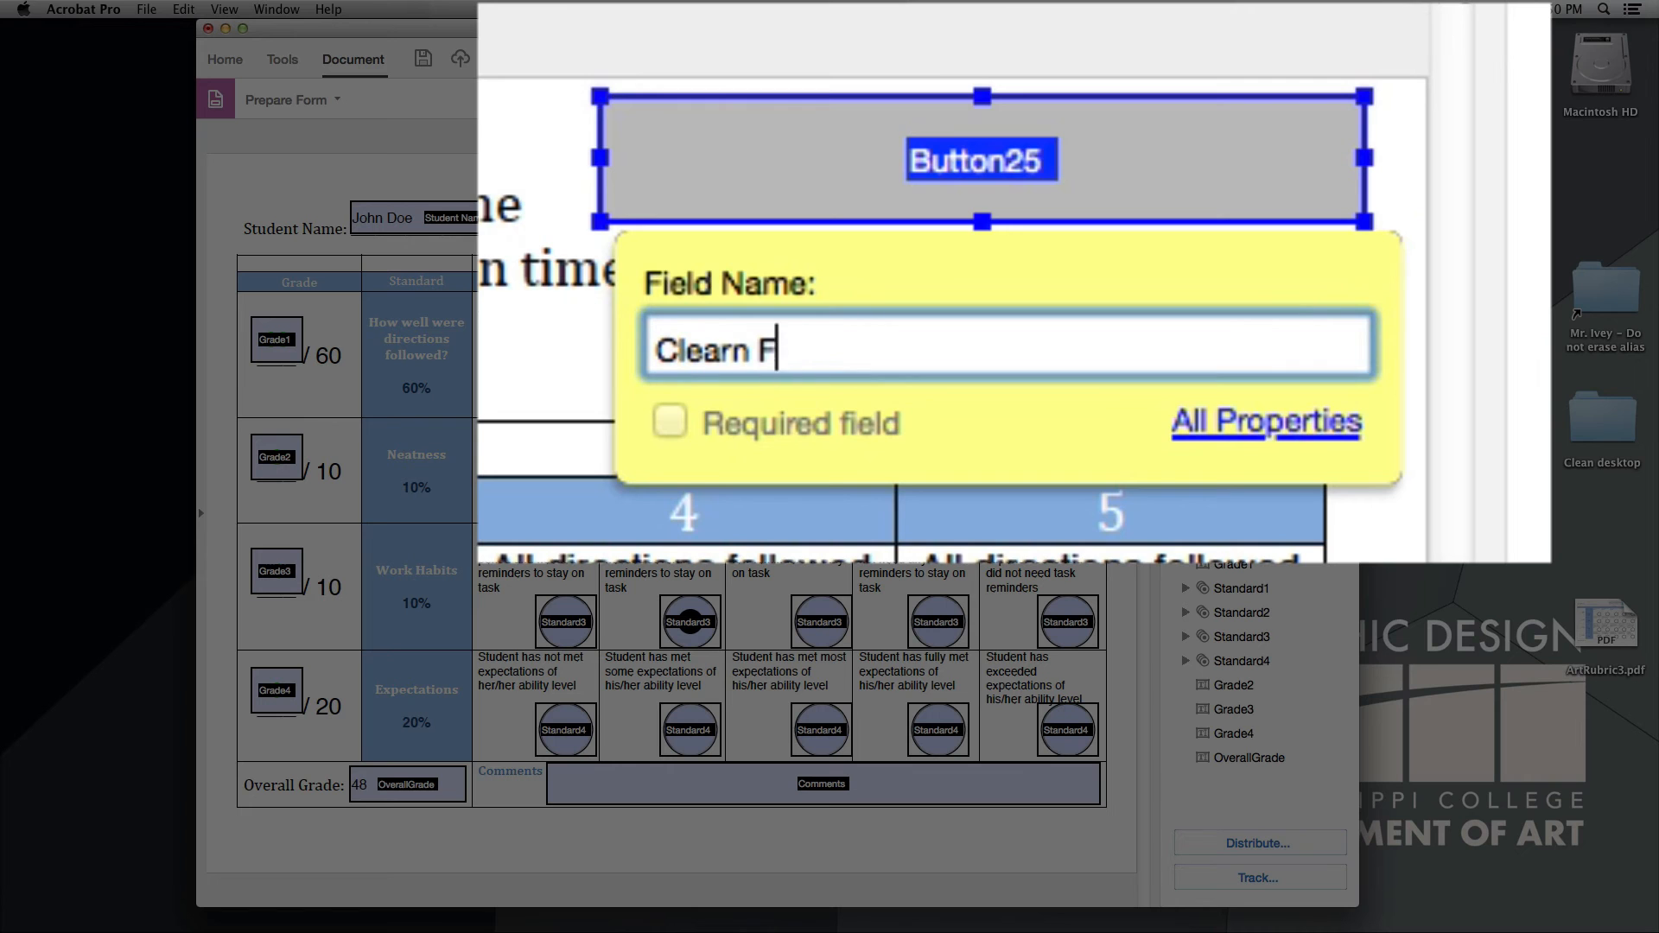
key("BackSpace")
key("BackSpace")
key("BackSpace")
type("Form")
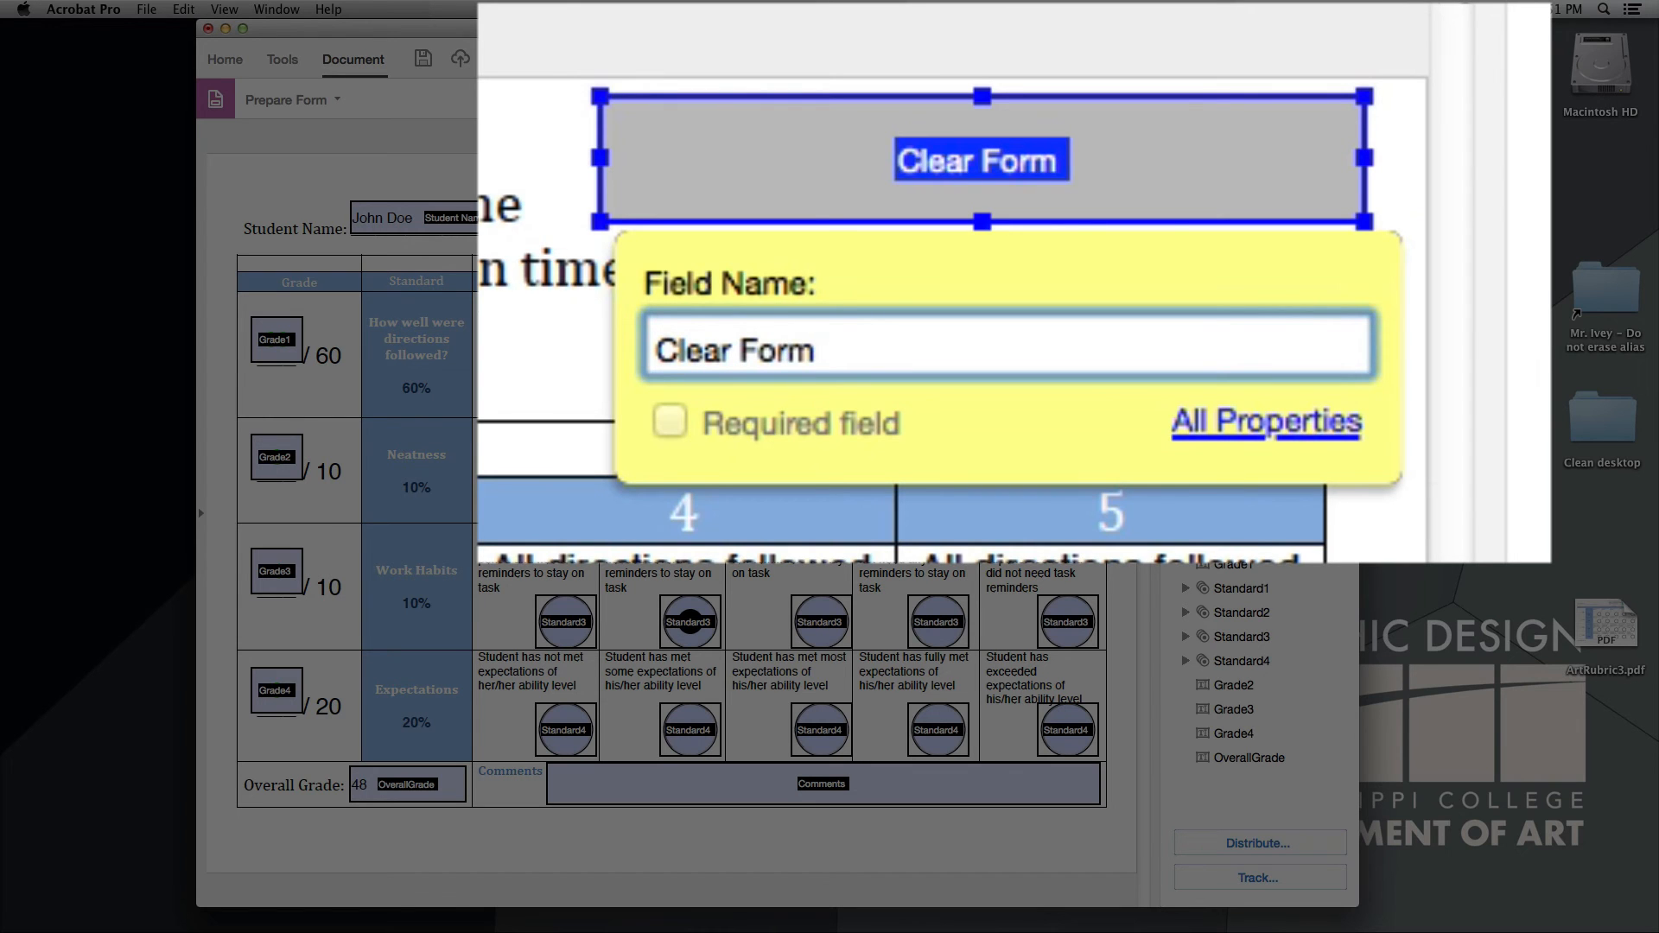
Set the Clear Form button's form field visibility to Visible but doesn't print
left_click(1235, 432)
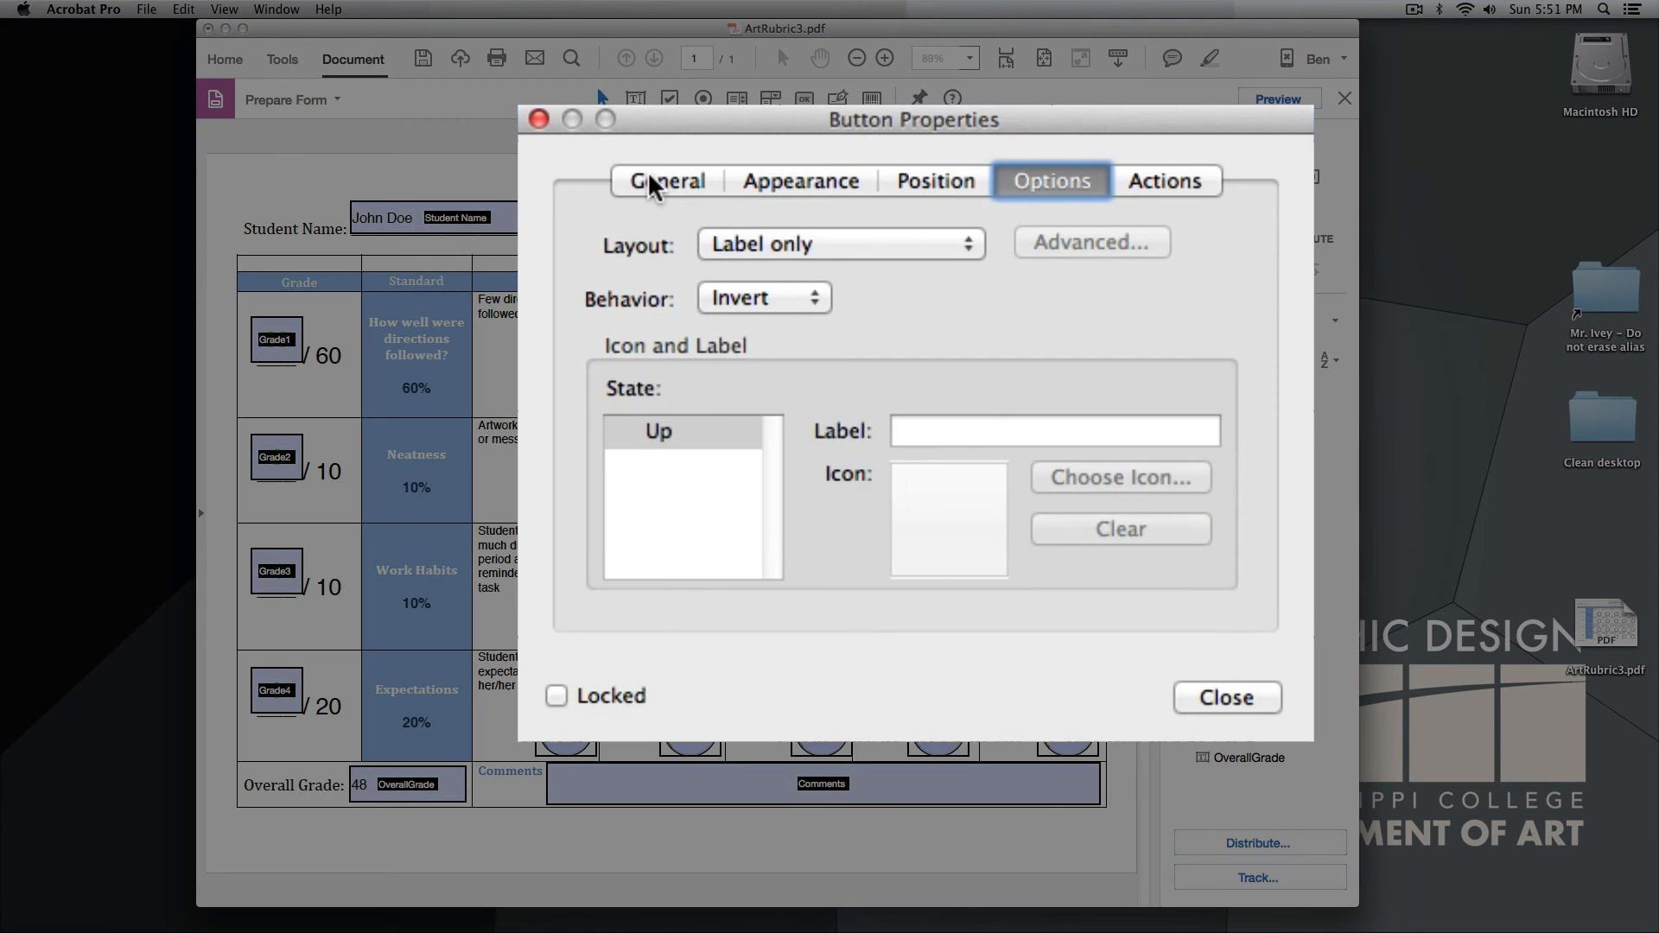
left_click(743, 324)
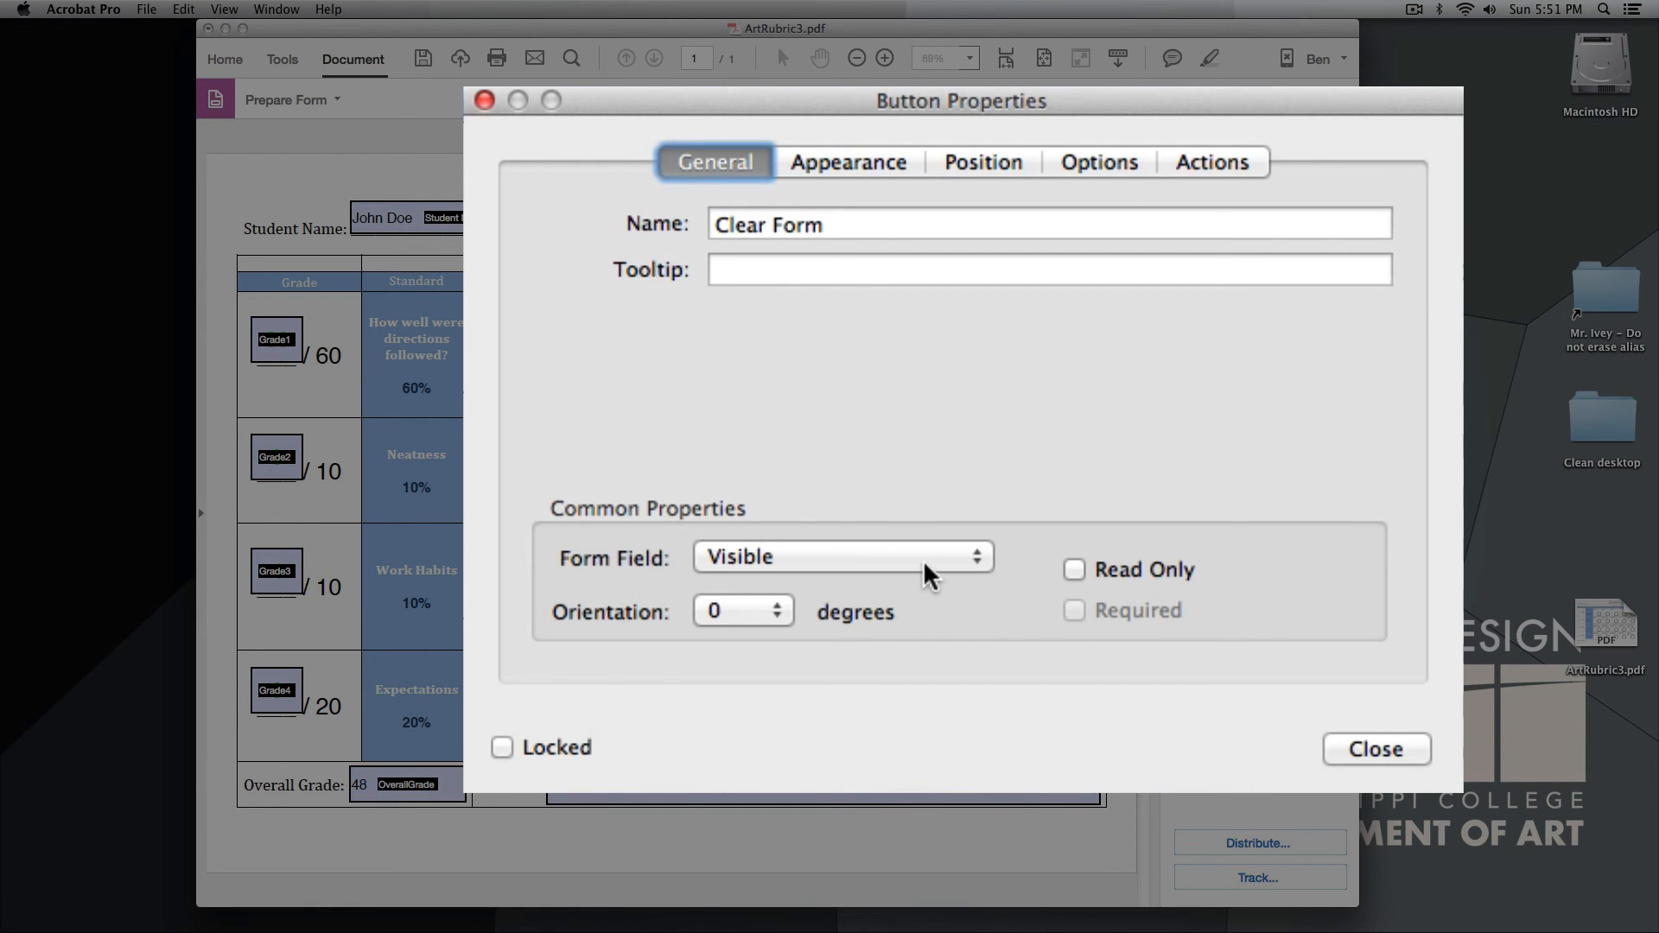
left_click(1000, 475)
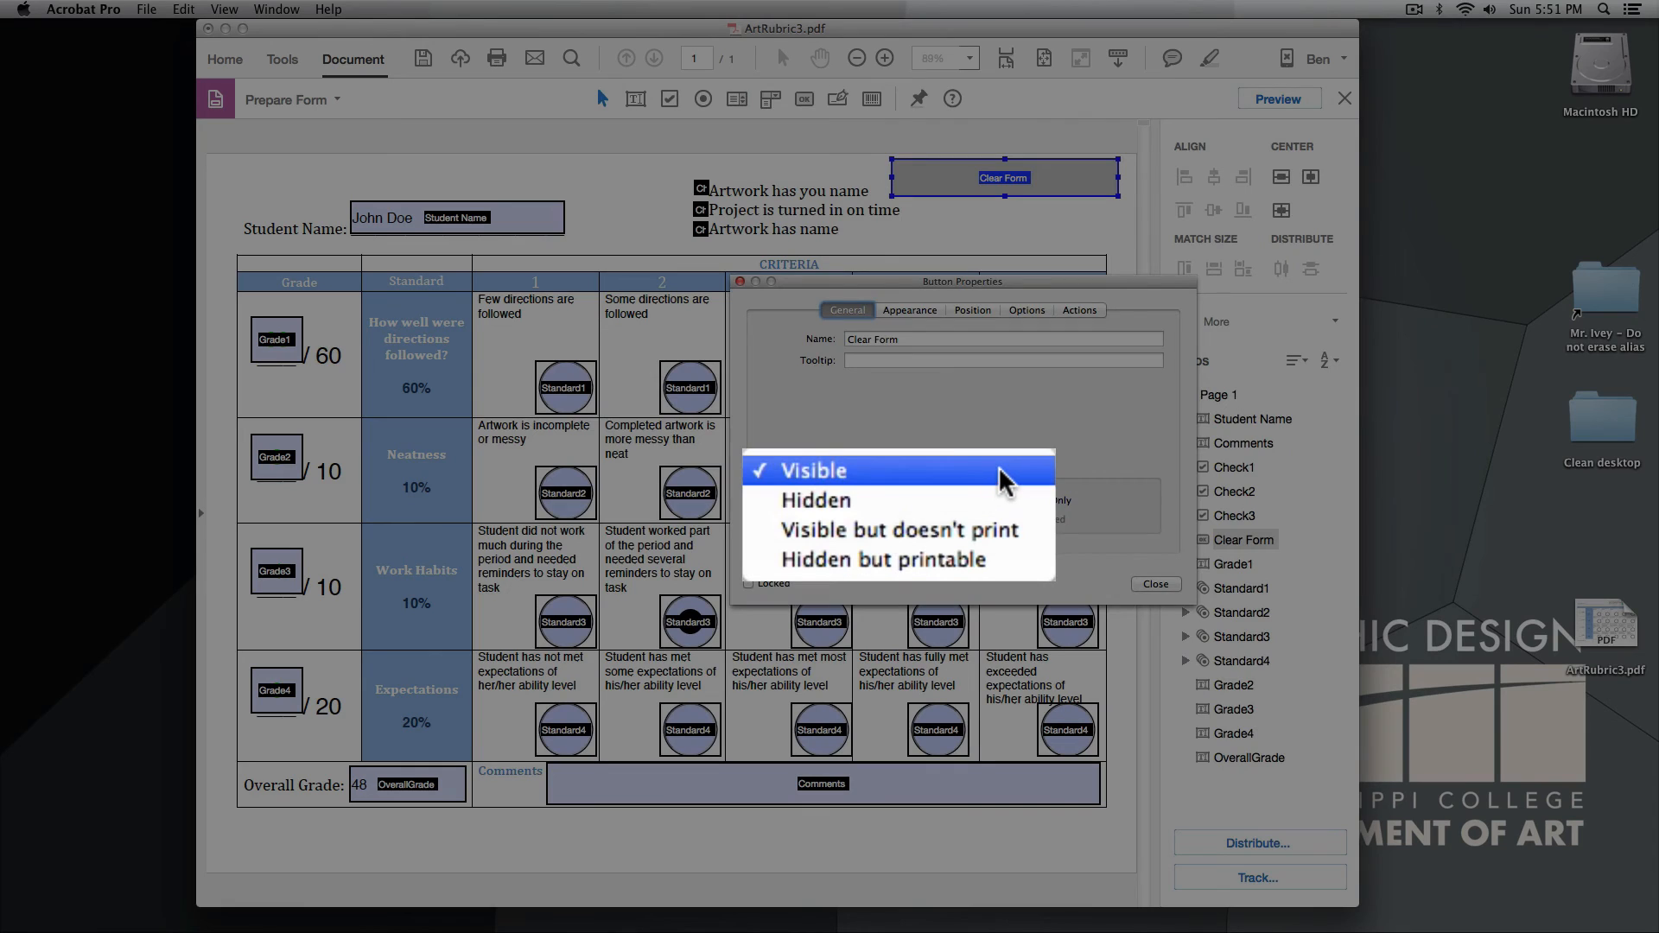
left_click(1005, 535)
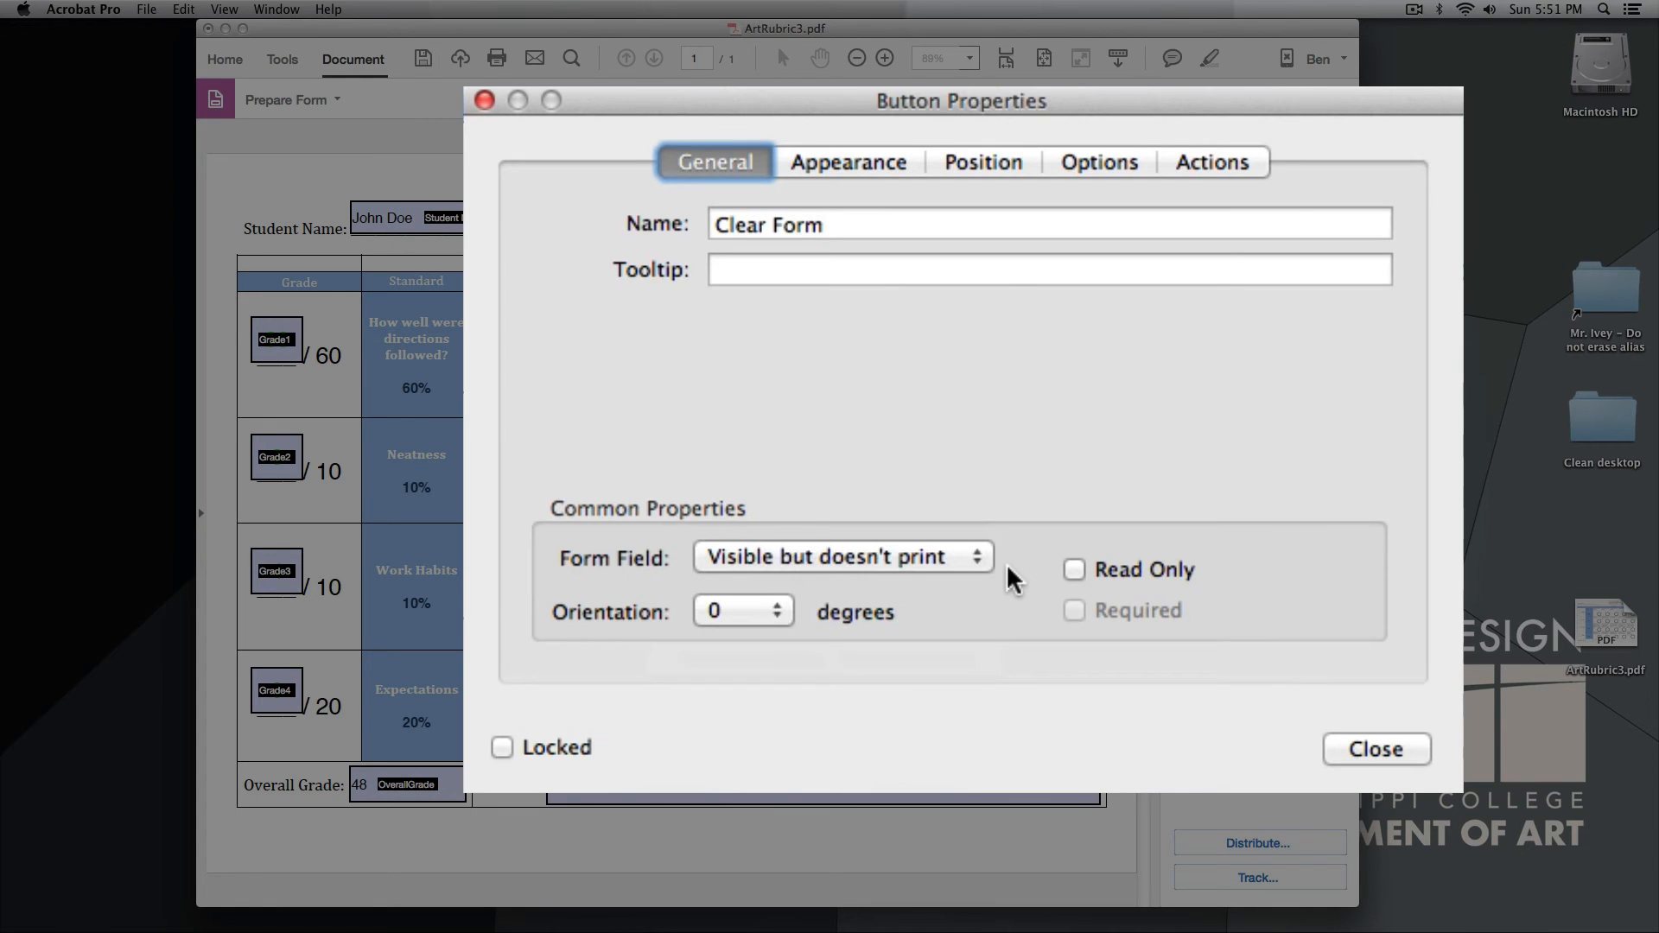
Change the Clear Form button's fill color to red using RGB values, with red 255 and green 52
left_click(829, 165)
left_click(800, 330)
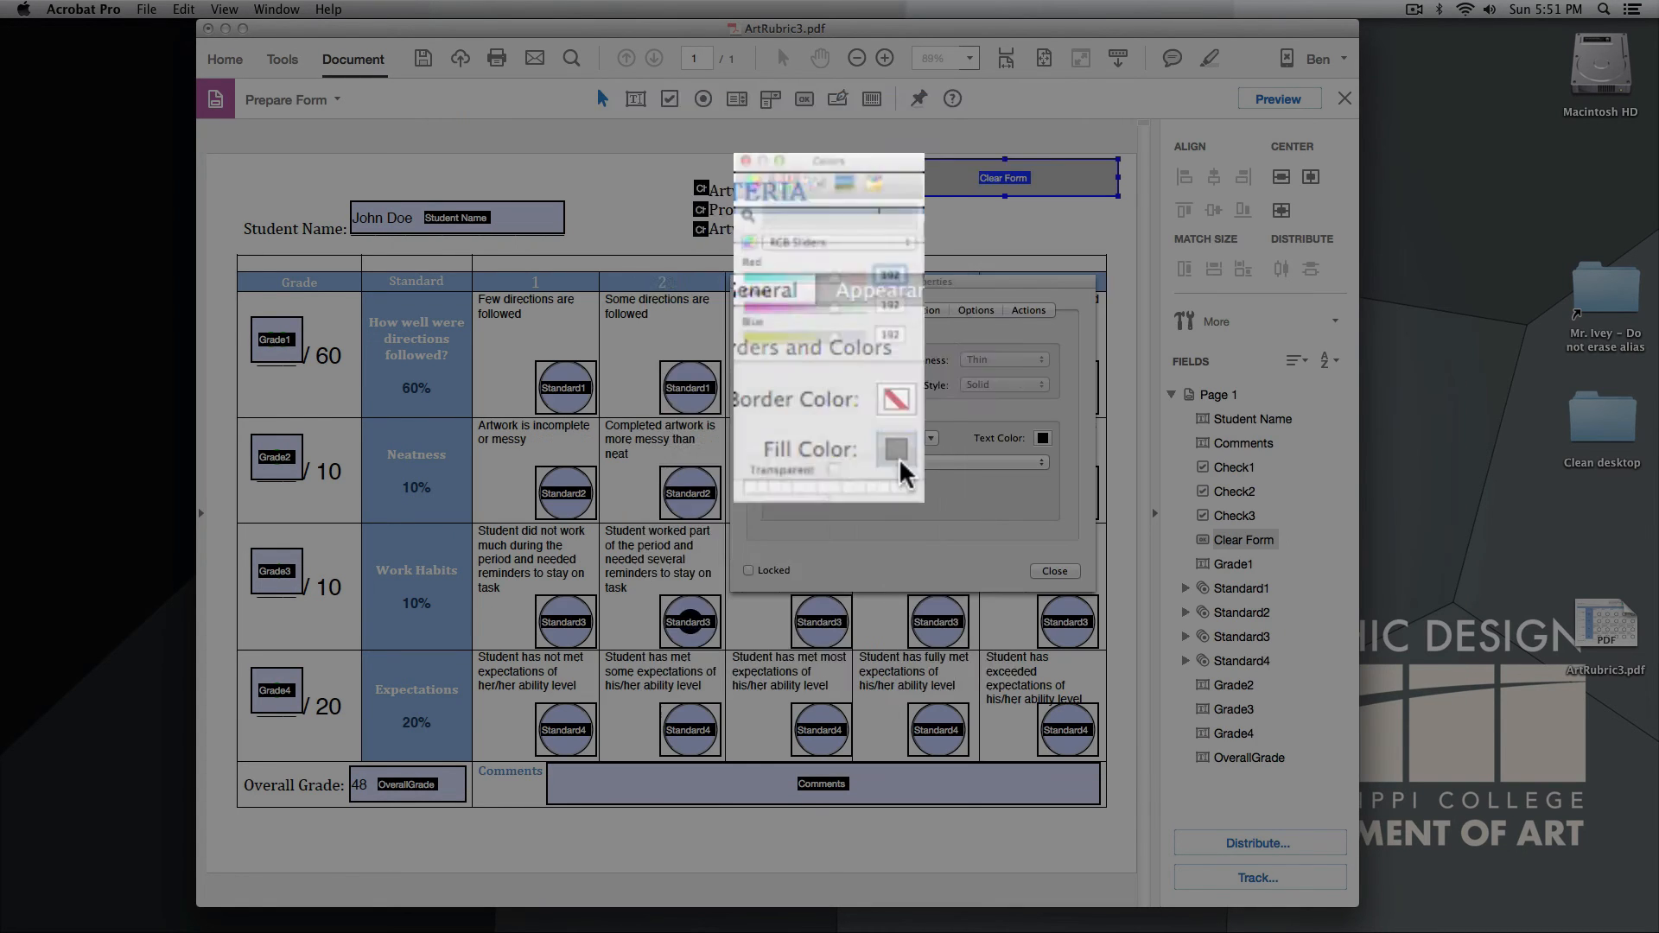
left_click_drag(836, 309, 709, 311)
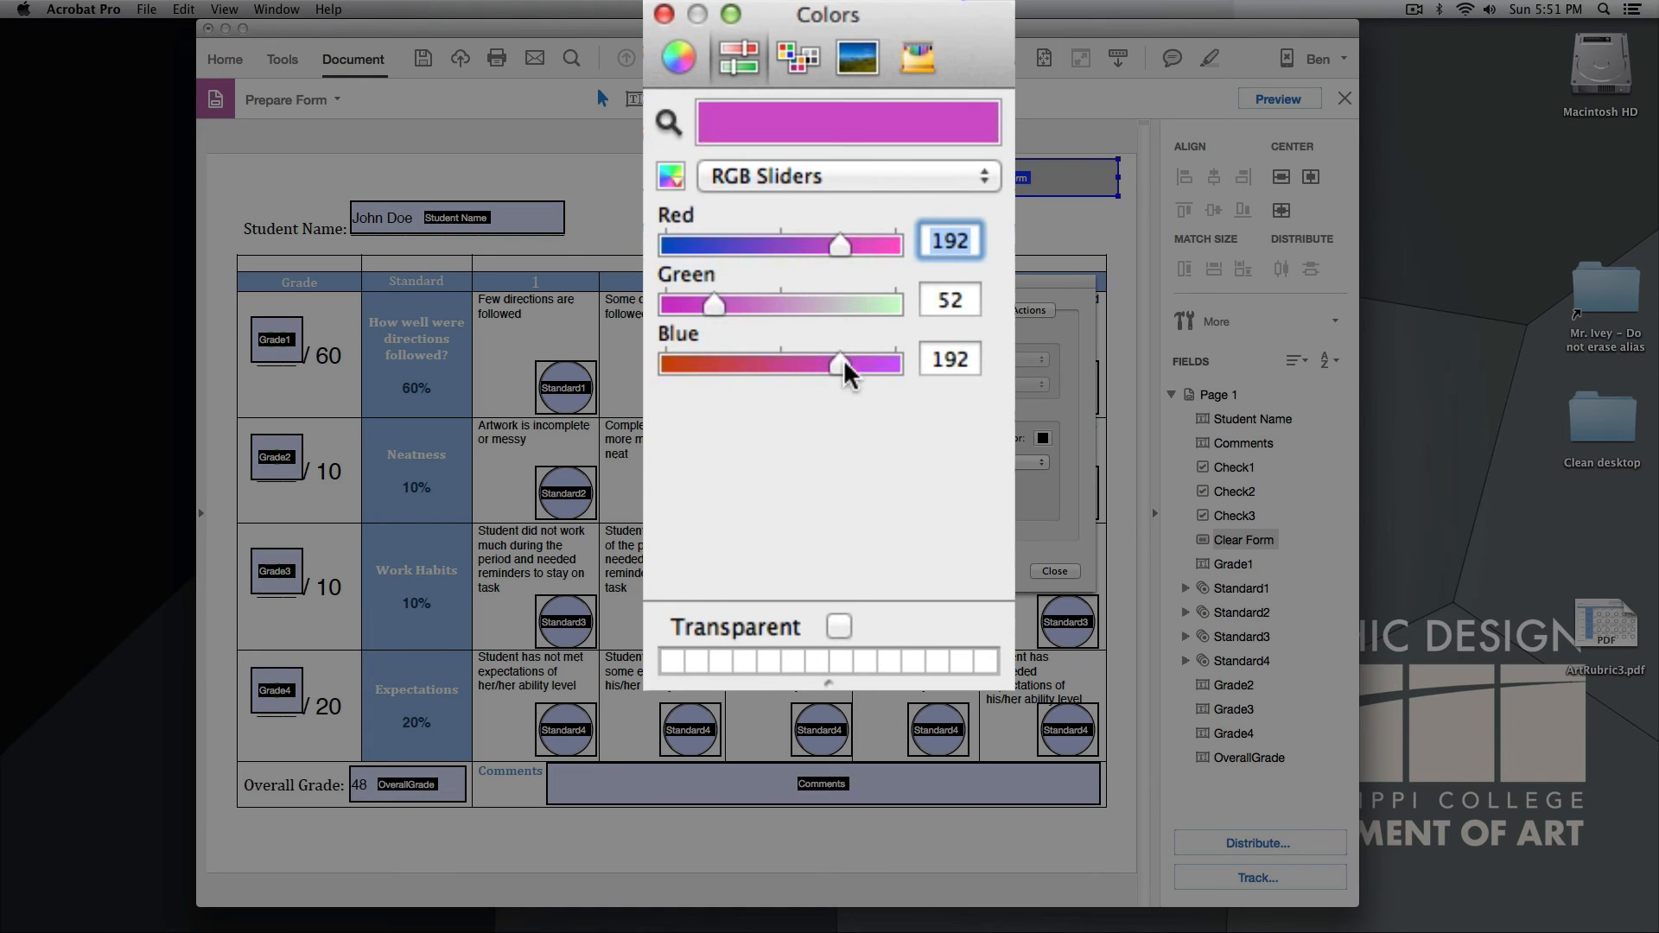
left_click_drag(843, 364, 898, 364)
left_click_drag(840, 246, 914, 252)
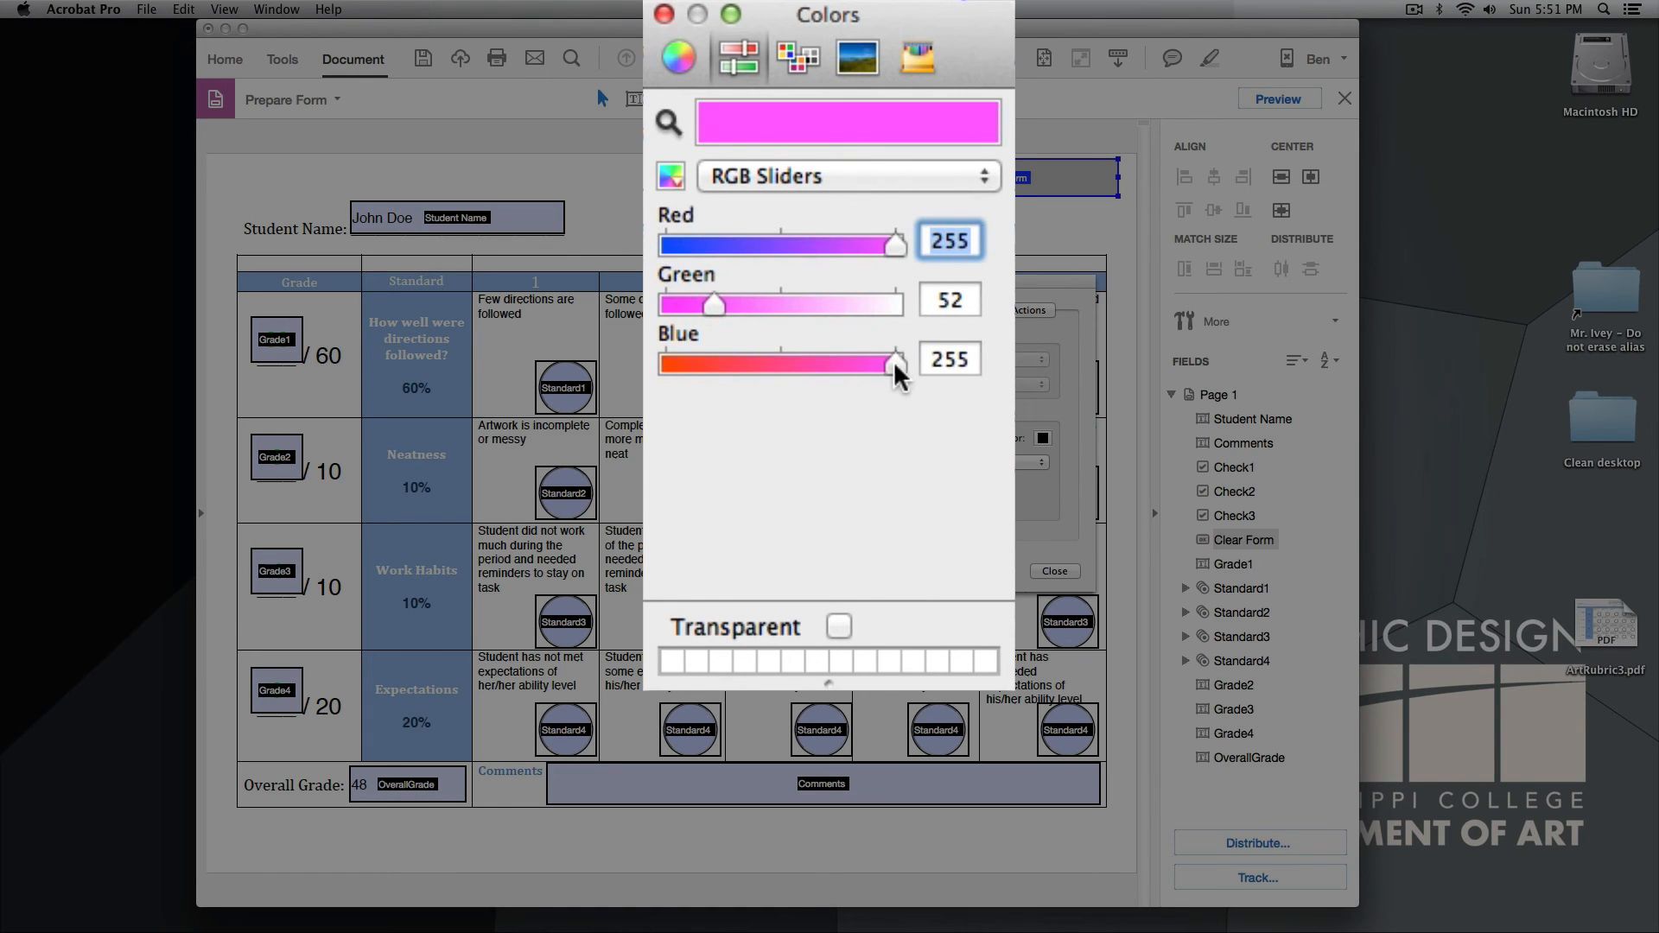
left_click_drag(895, 364, 703, 365)
left_click(663, 15)
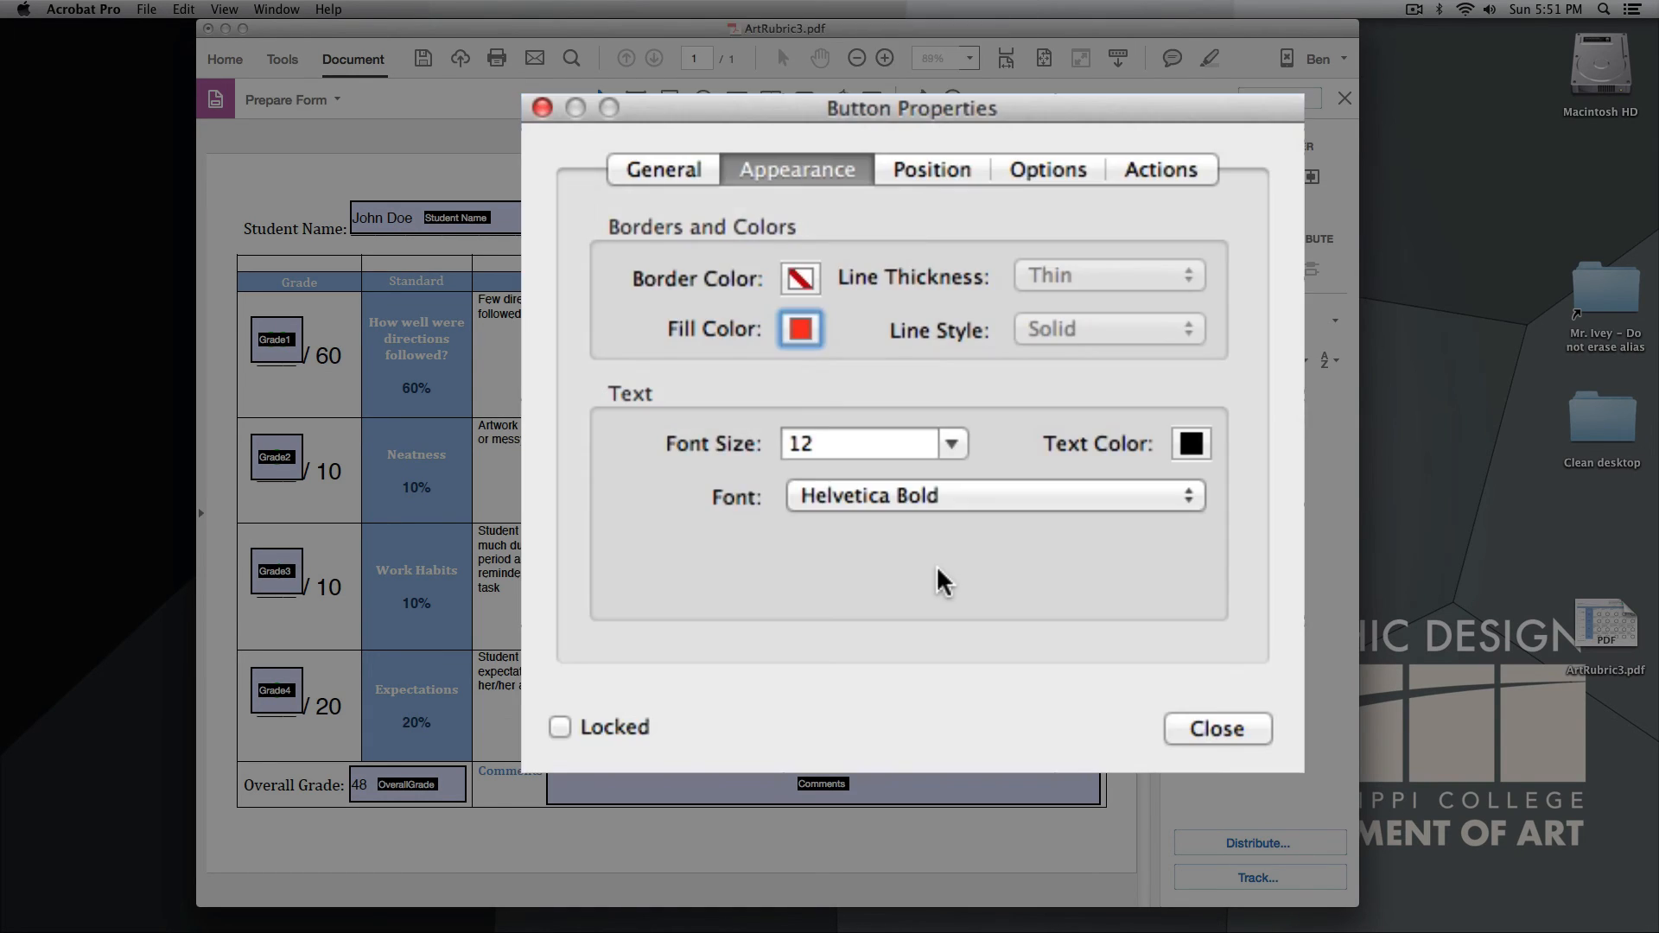
Give the button the label text Clear Form
left_click(1051, 168)
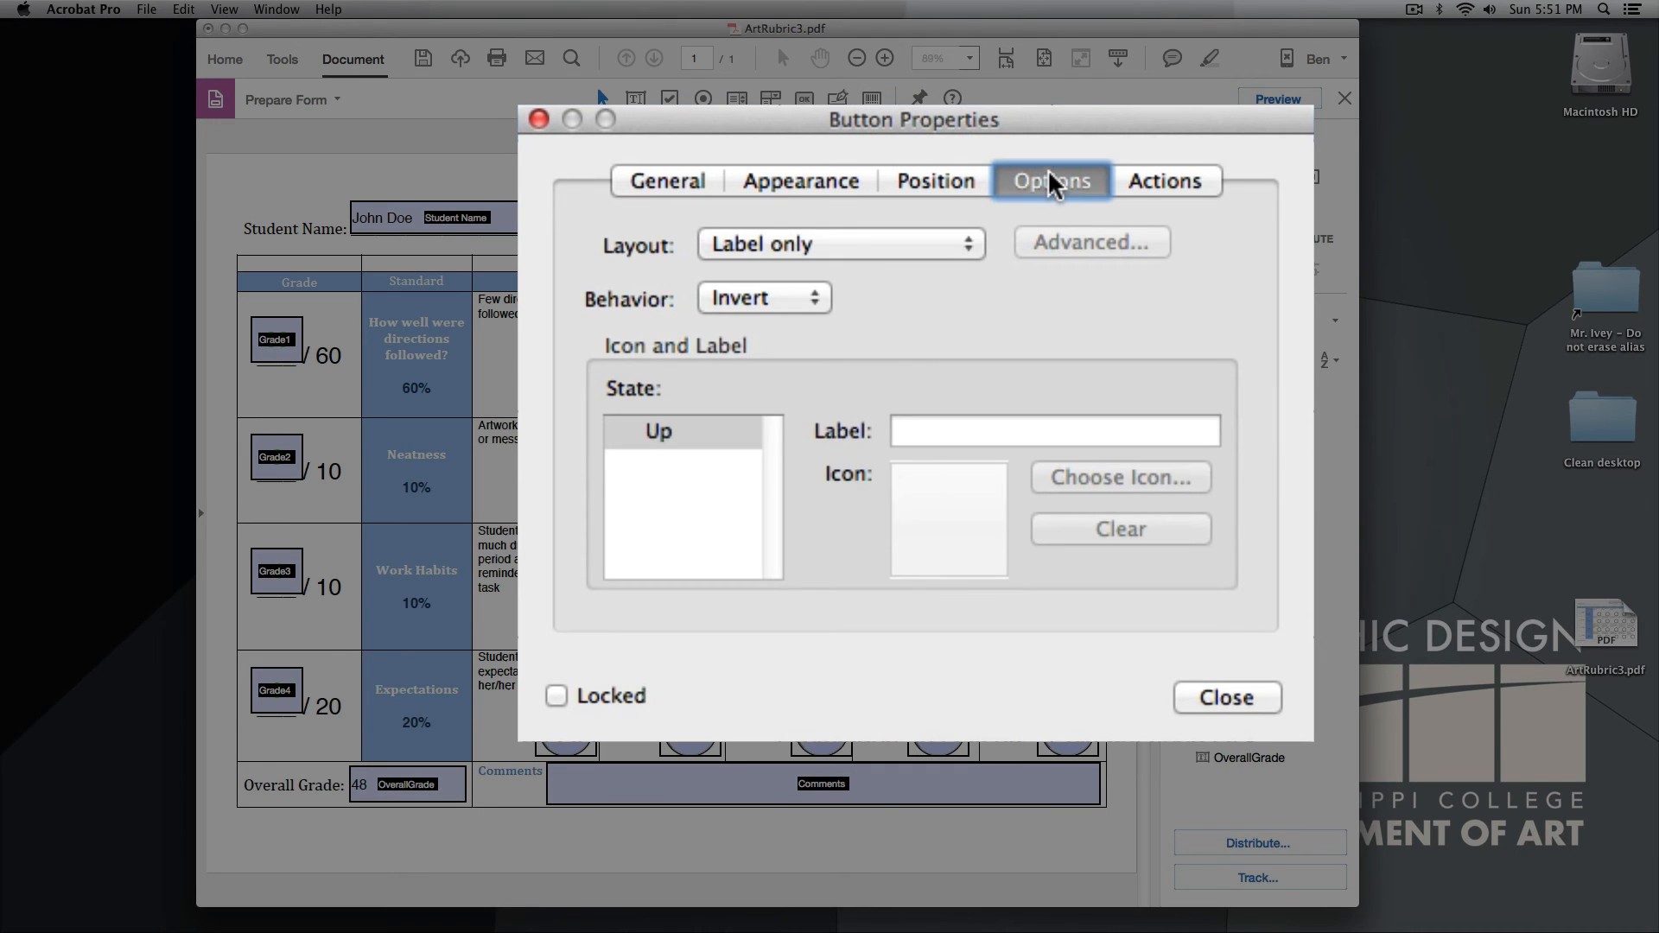
left_click(989, 432)
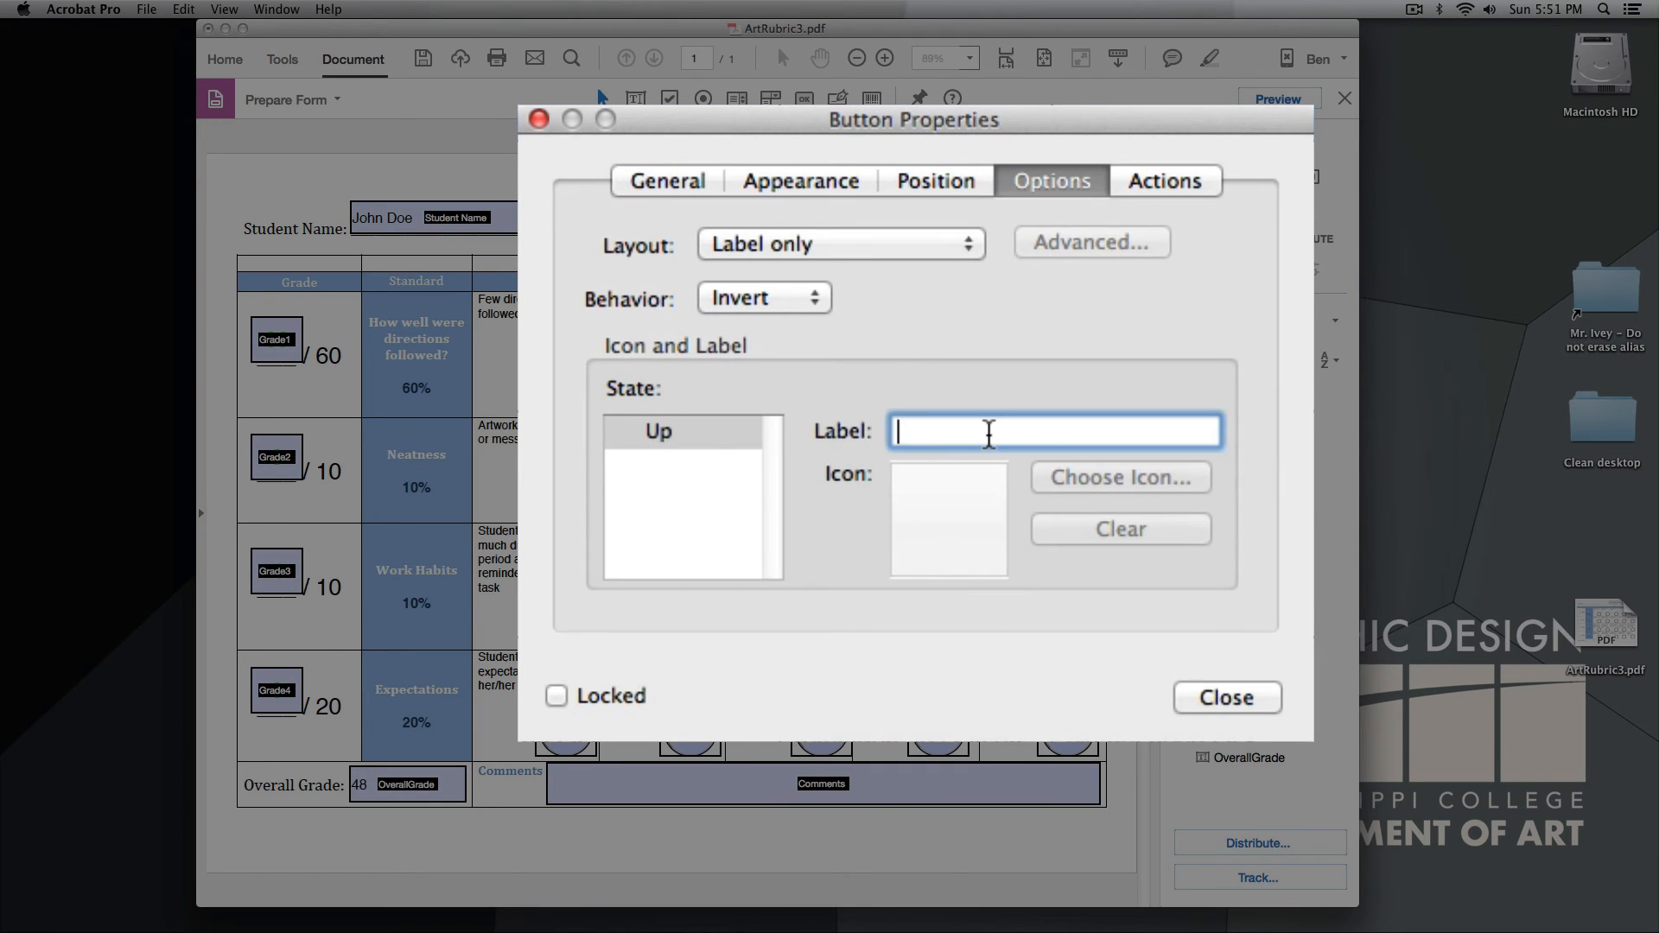
type("Clear Form")
Add a Reset a form action on Mouse Up to the Clear Form button, keeping all fields selected, and close its properties
left_click(1170, 180)
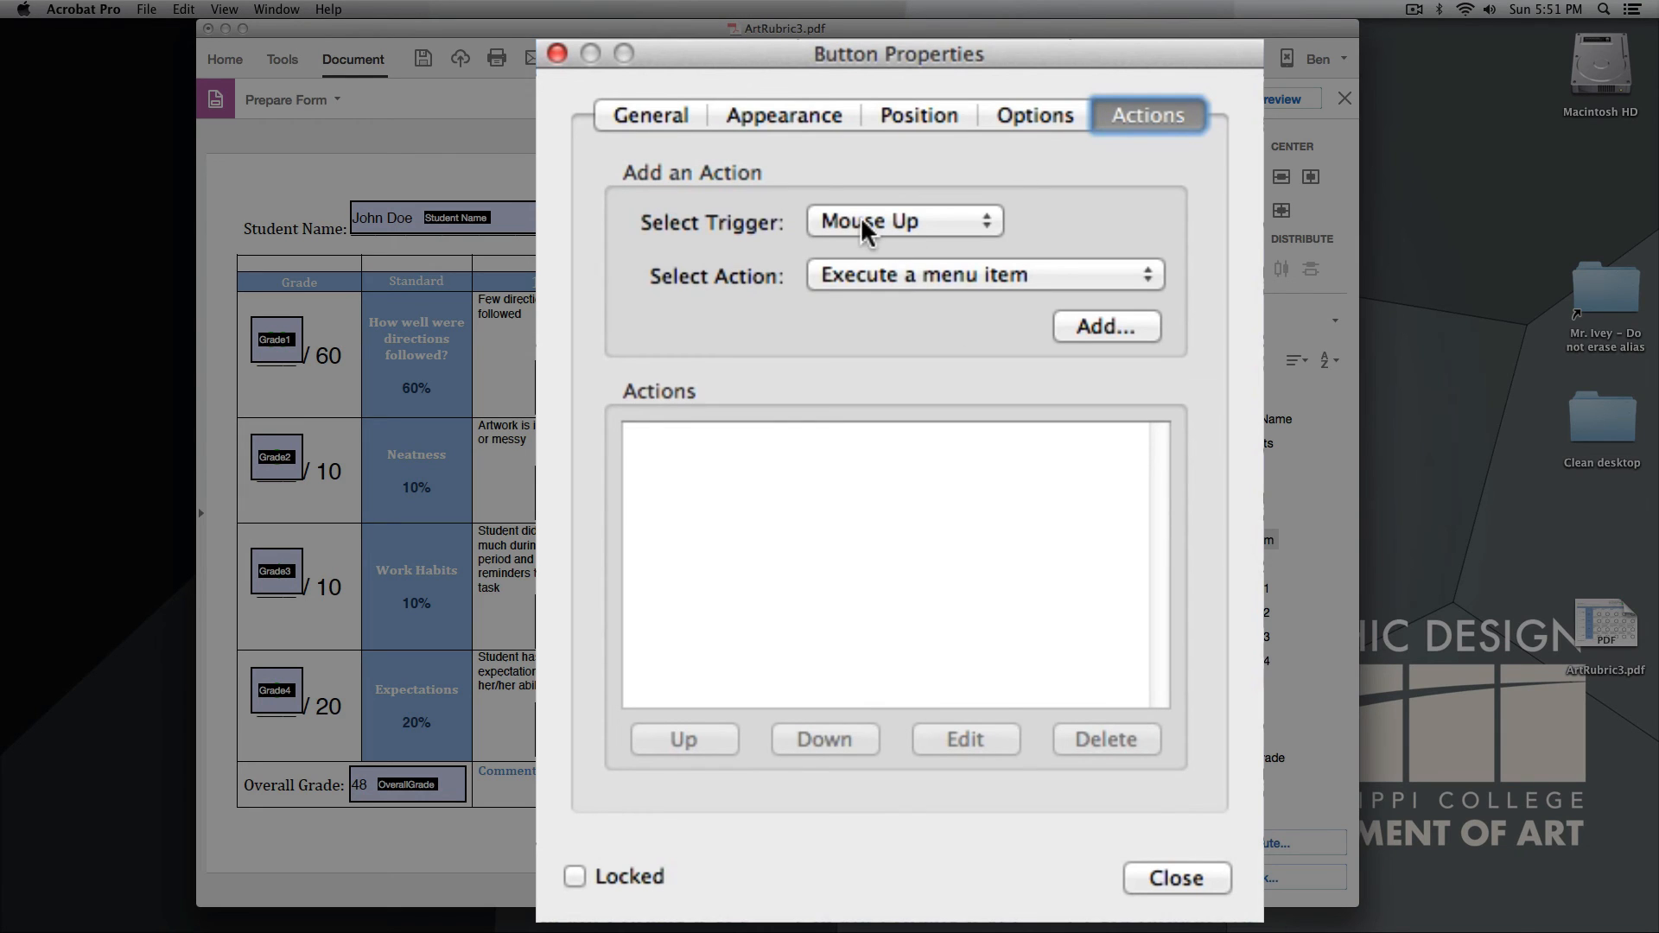
left_click(848, 278)
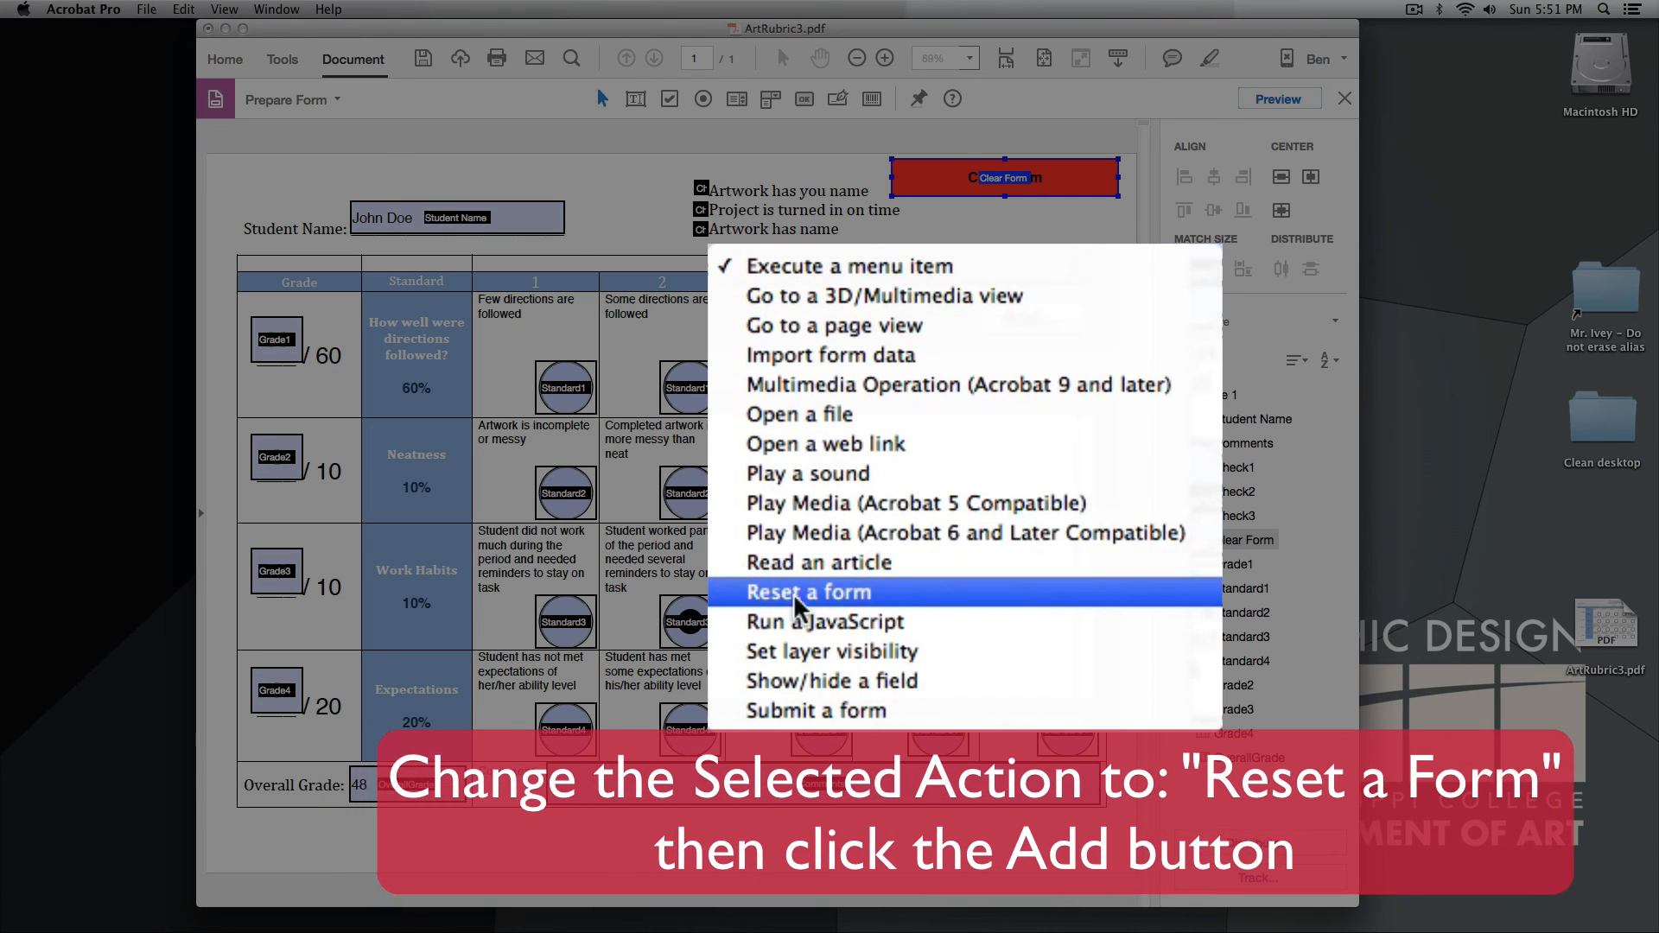
left_click(859, 593)
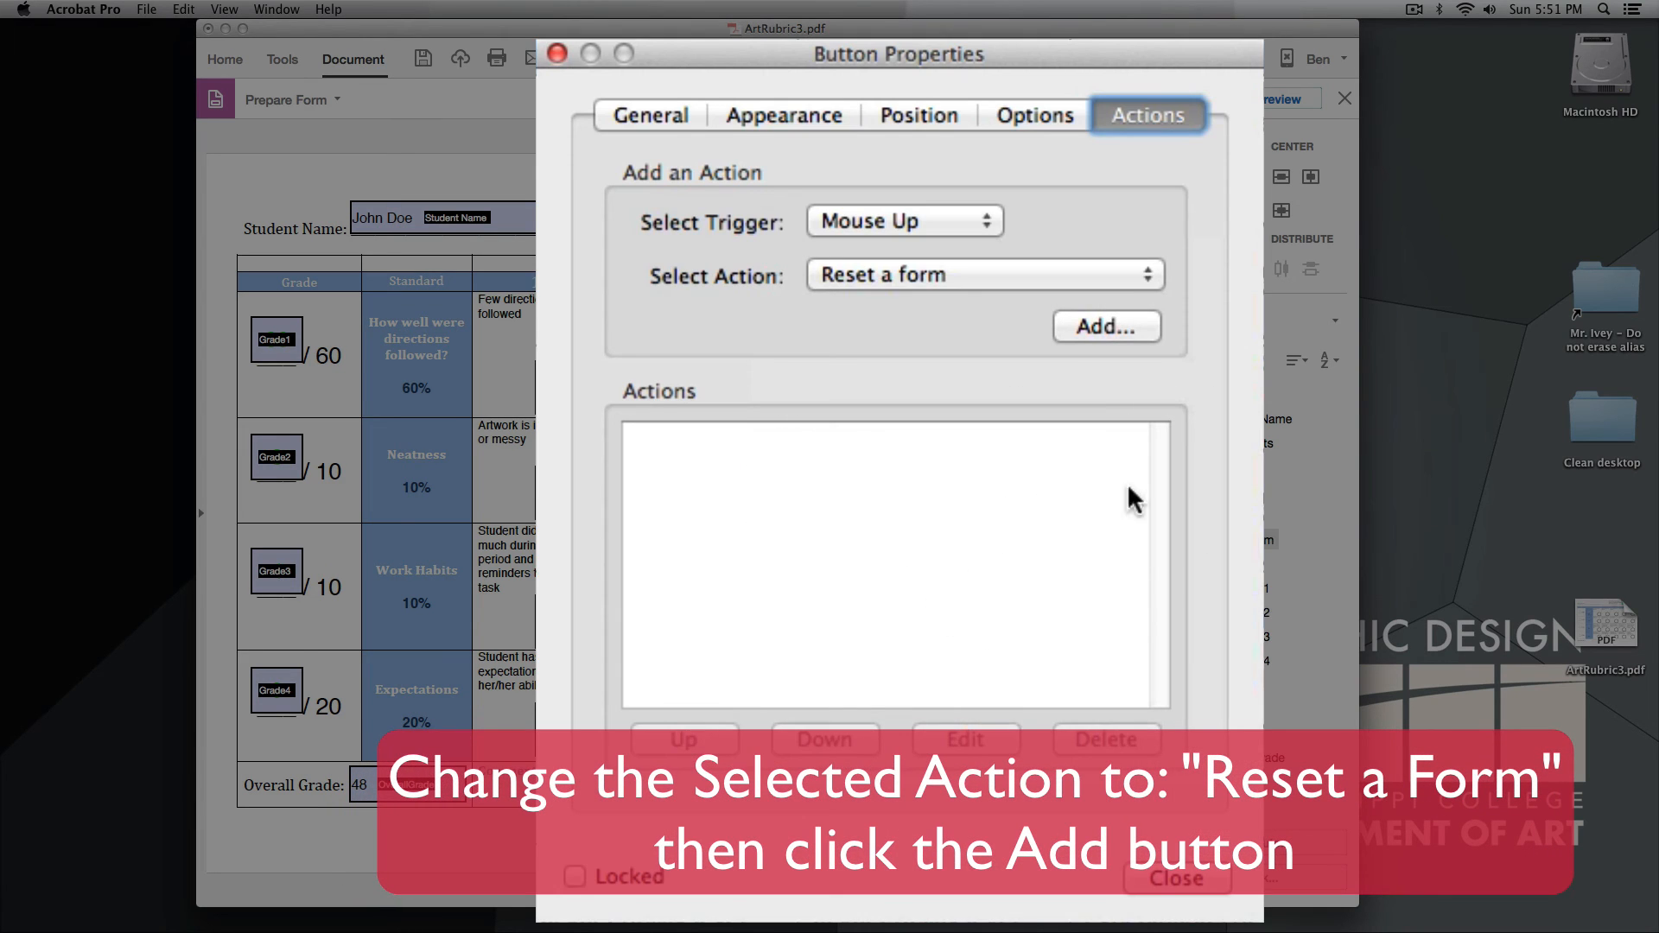
left_click(1097, 326)
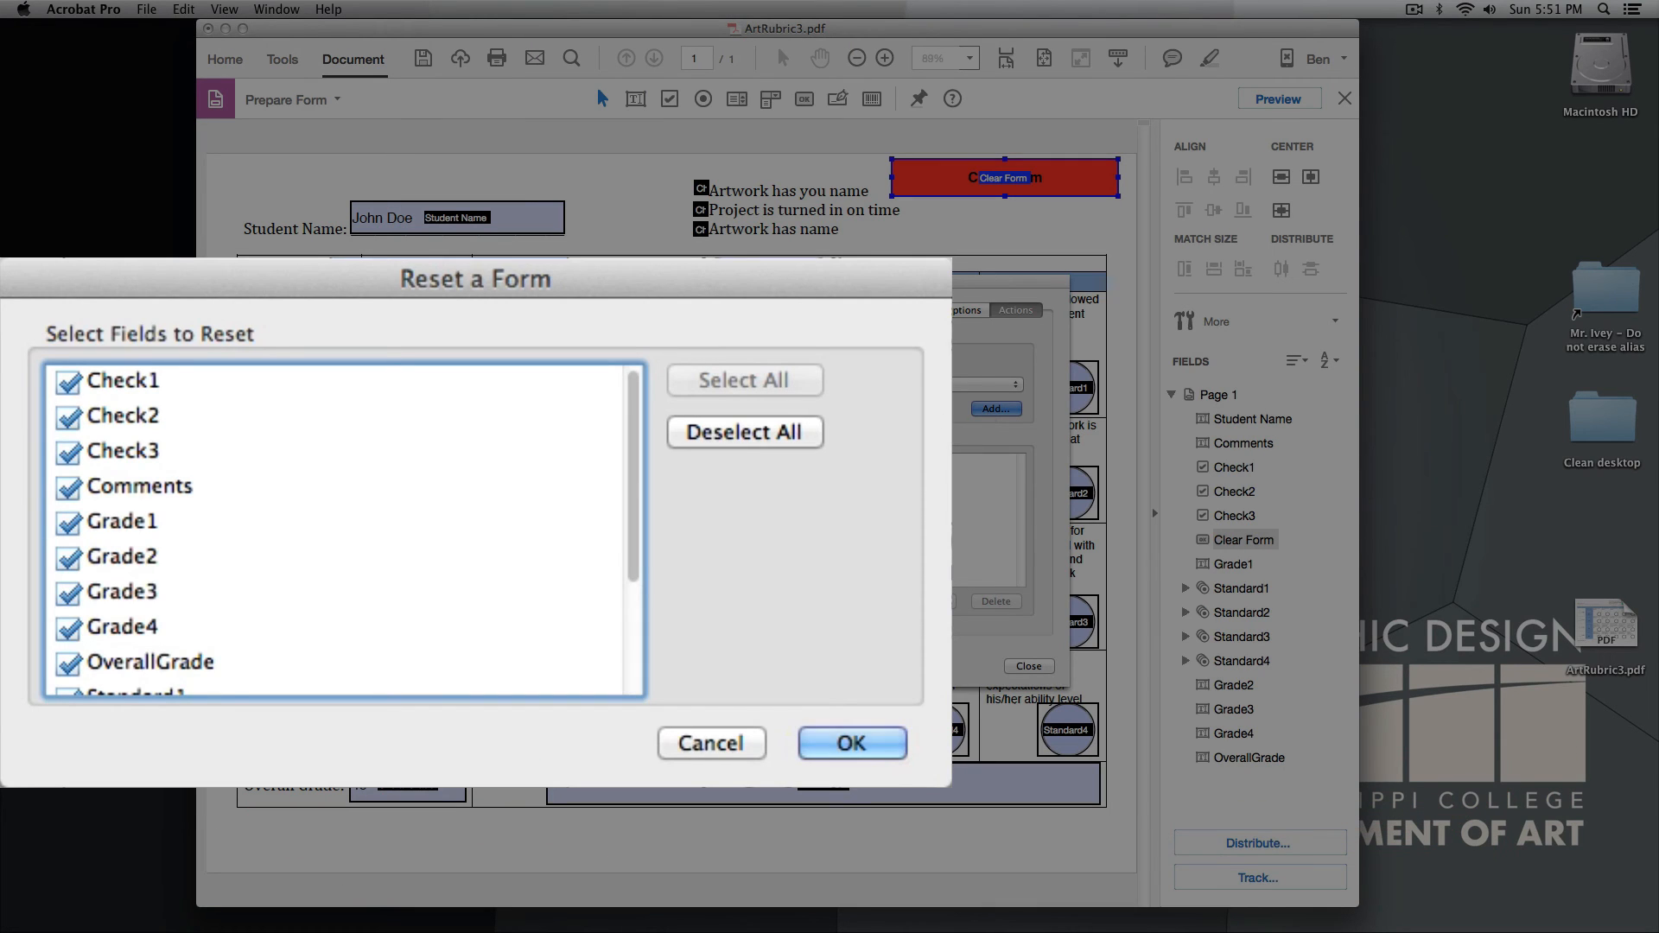
left_click_drag(708, 298, 1063, 127)
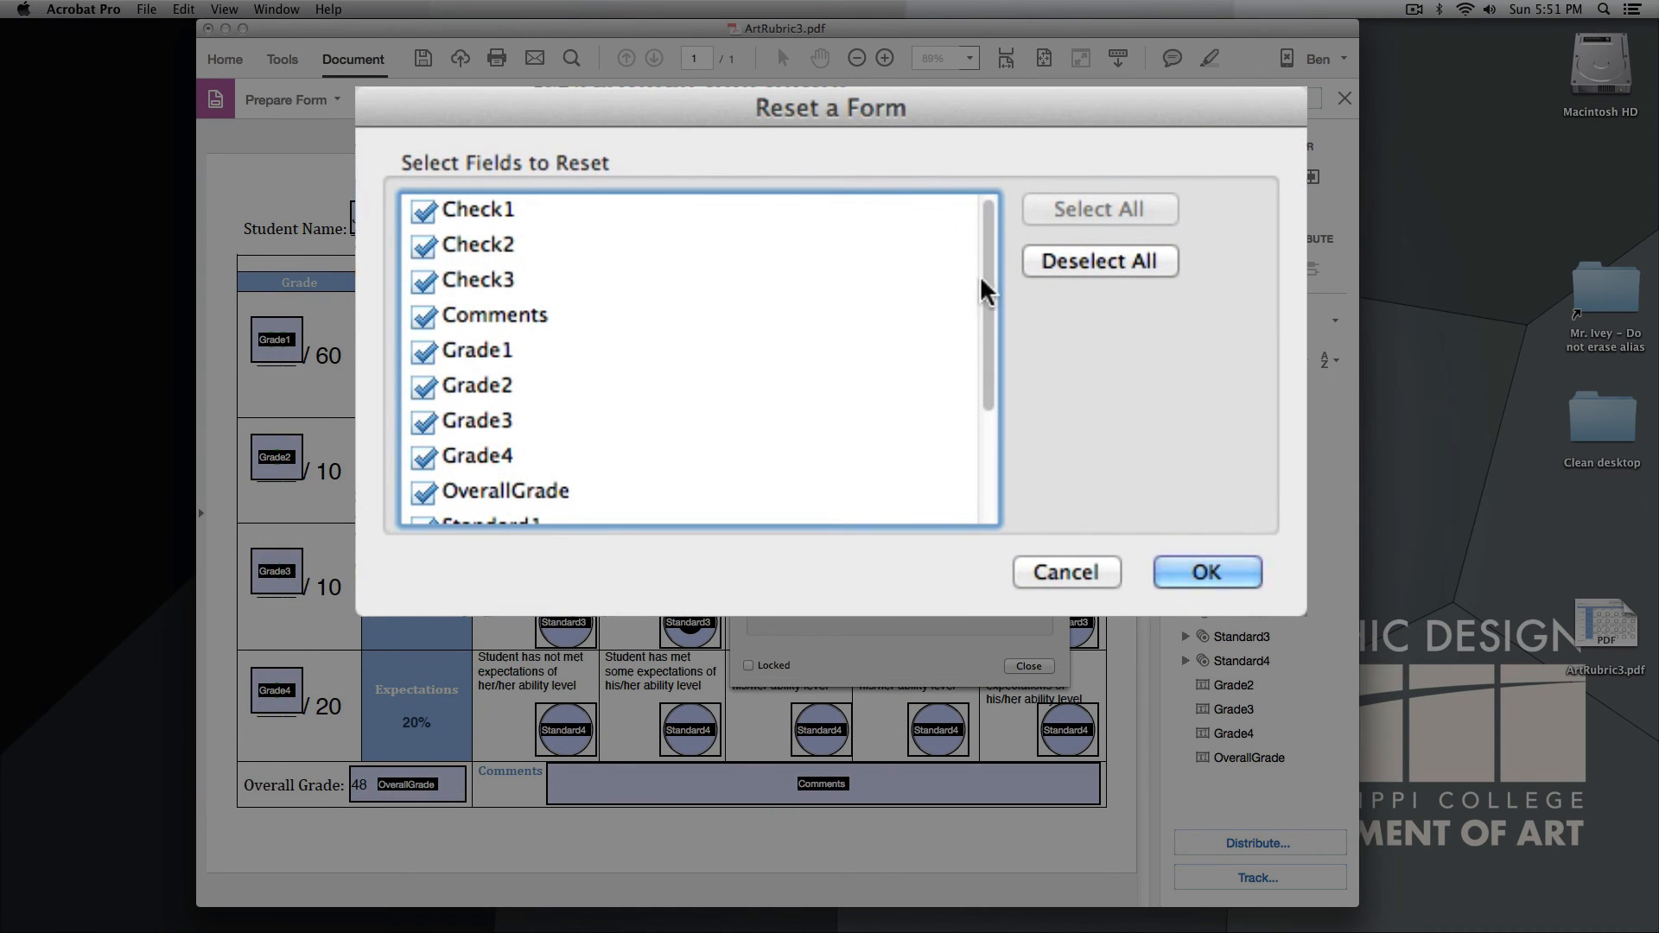
scroll(993, 321, "down", 1)
mouse_move(994, 321)
left_mouse_down()
mouse_move(992, 407)
mouse_move(988, 306)
left_mouse_up()
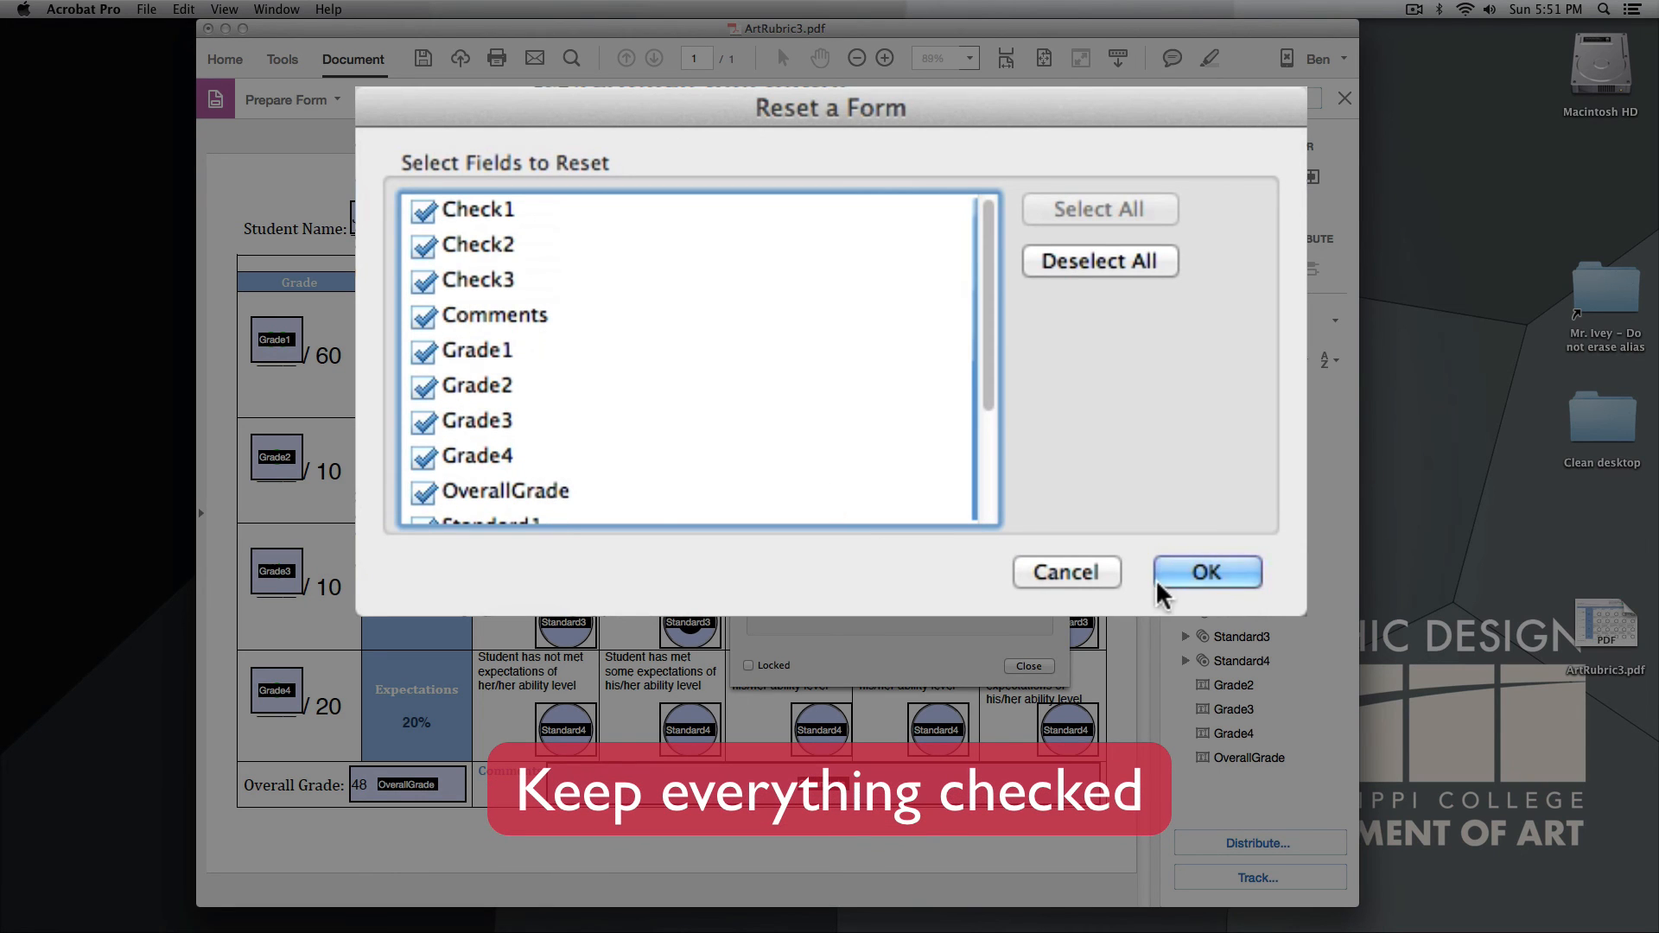
left_click(1220, 574)
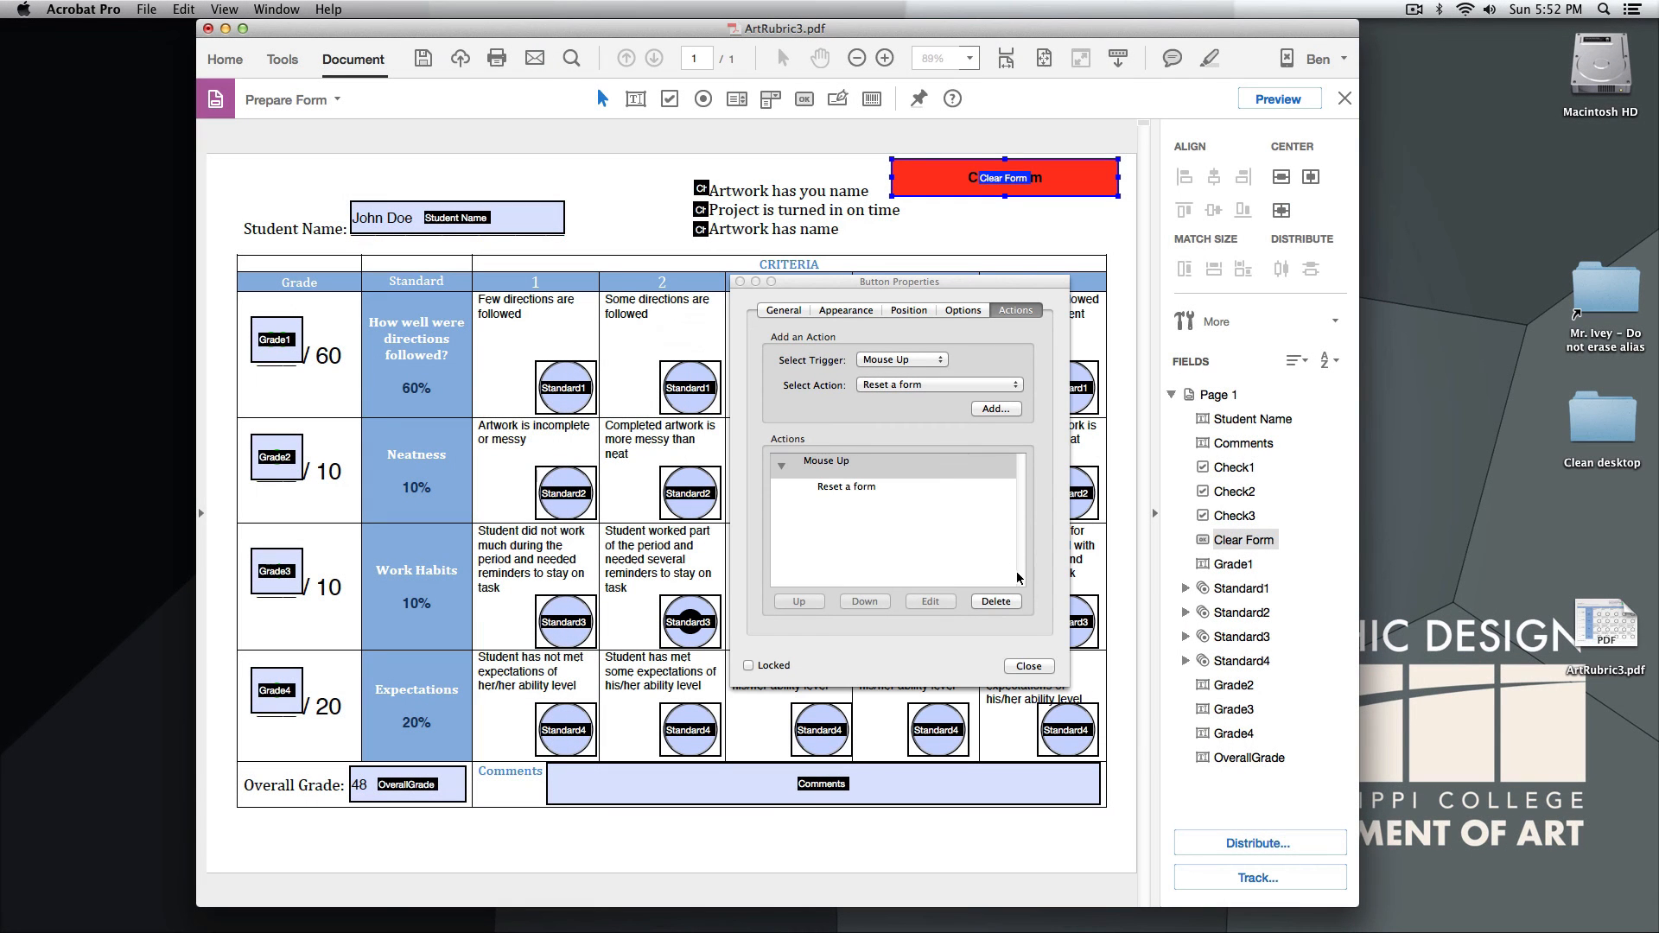
left_click(1028, 666)
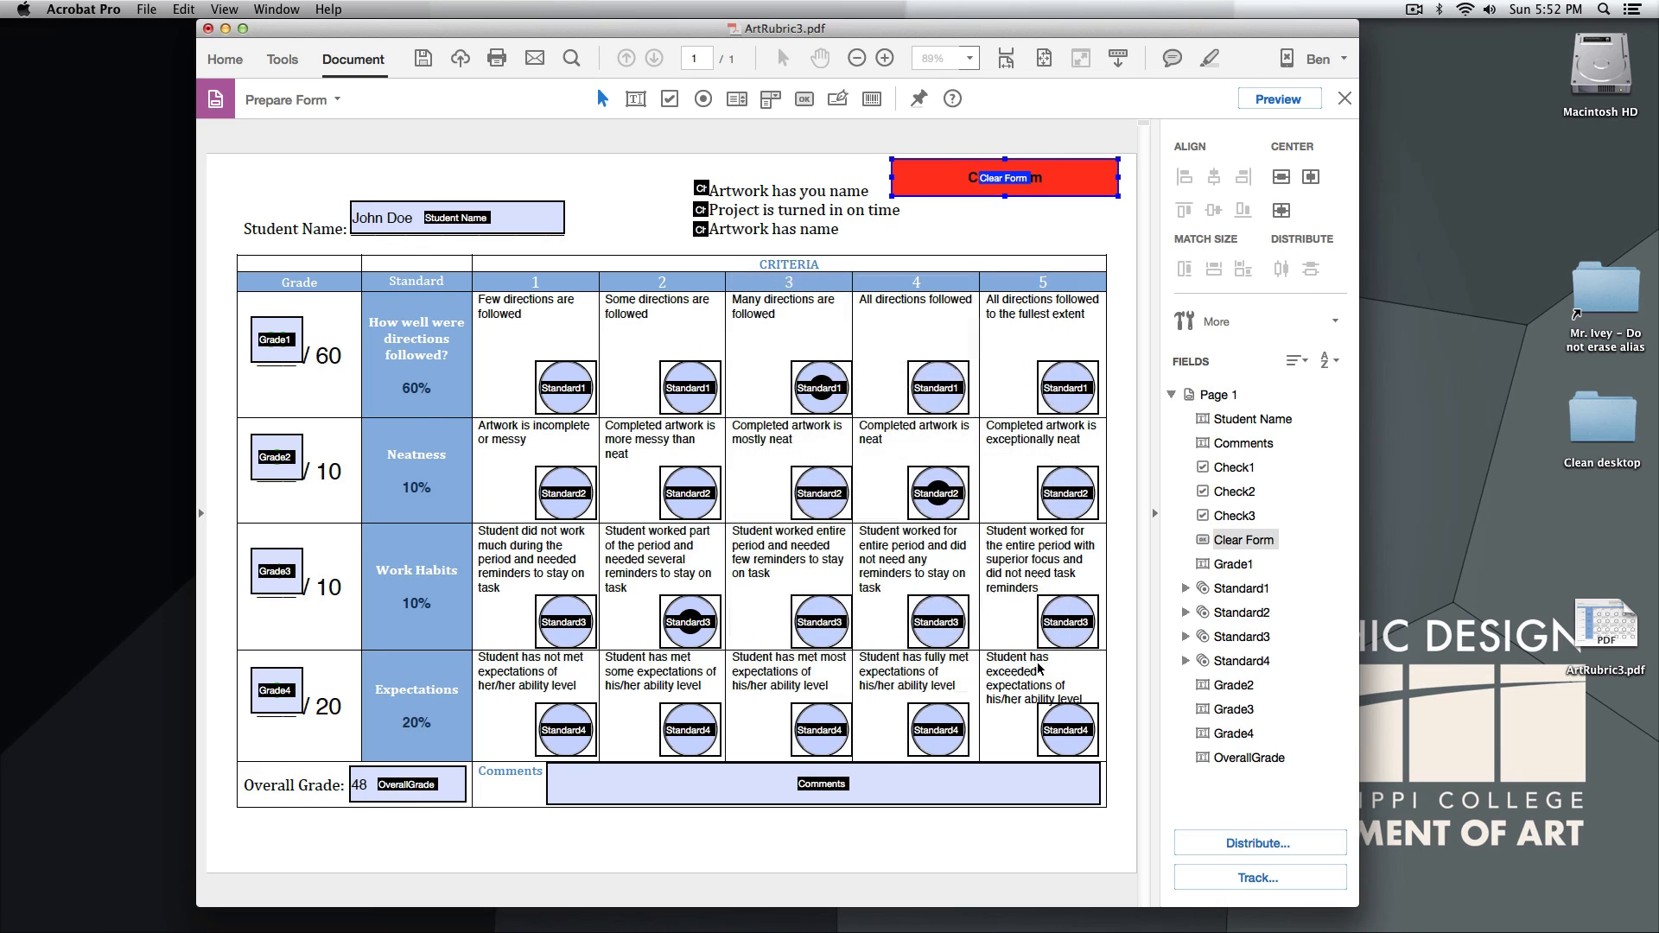
Preview the form, change the directions and Neatness ratings to 2, and test the Clear Form button
left_click(1278, 99)
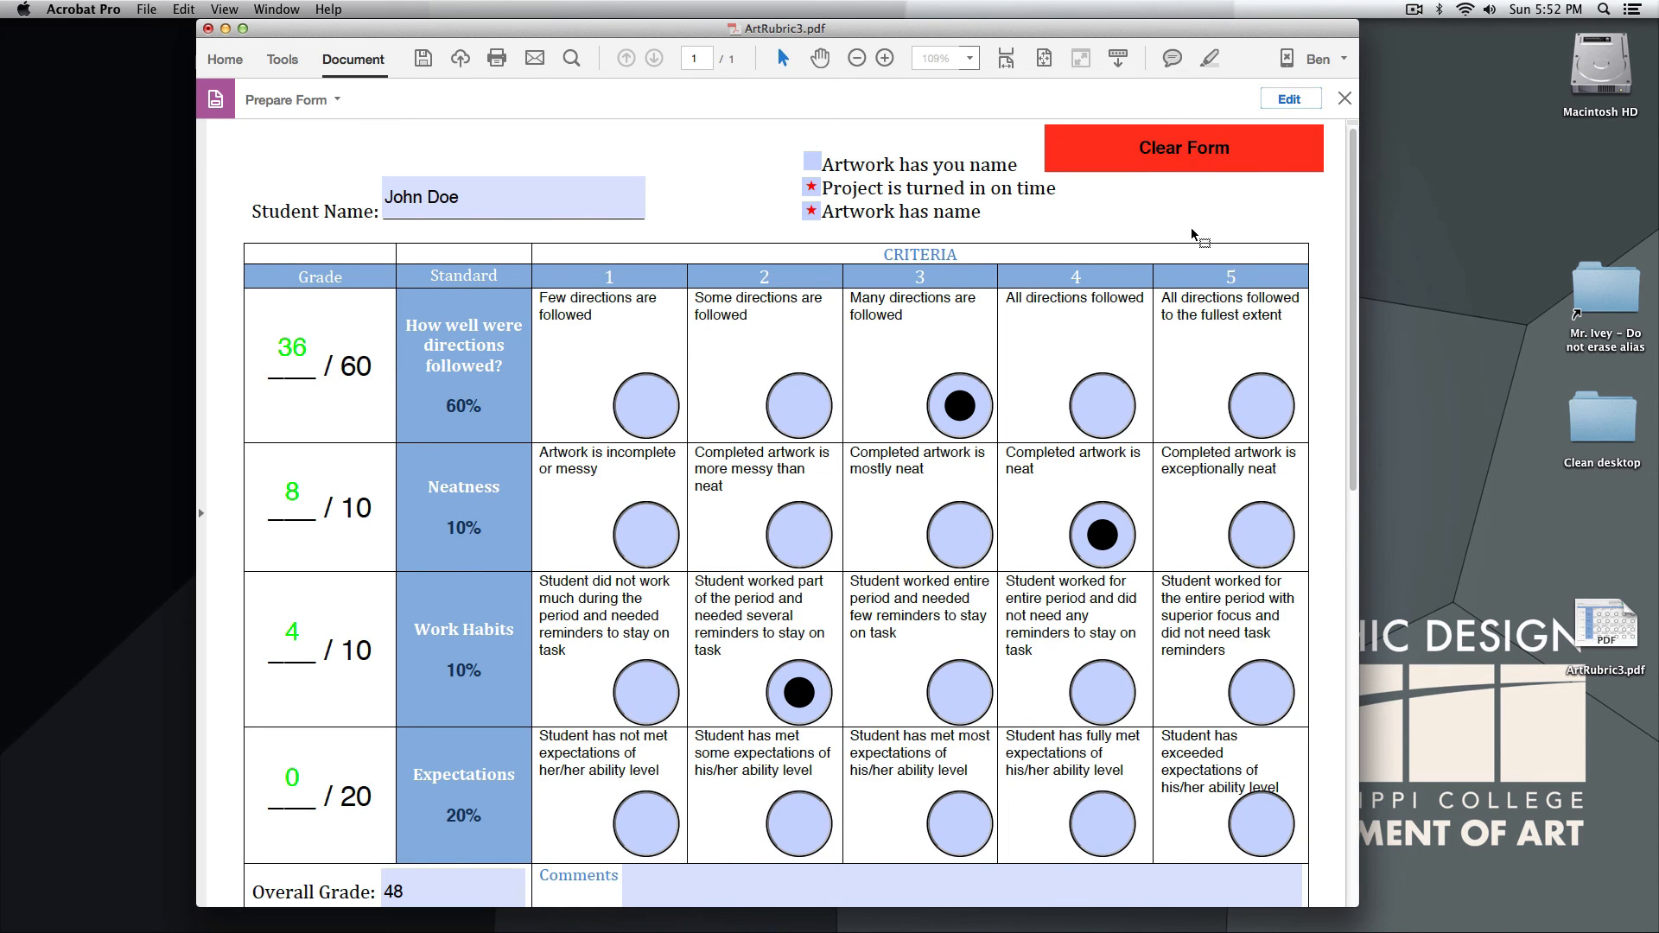
left_click(1119, 423)
left_click(959, 535)
left_click(799, 535)
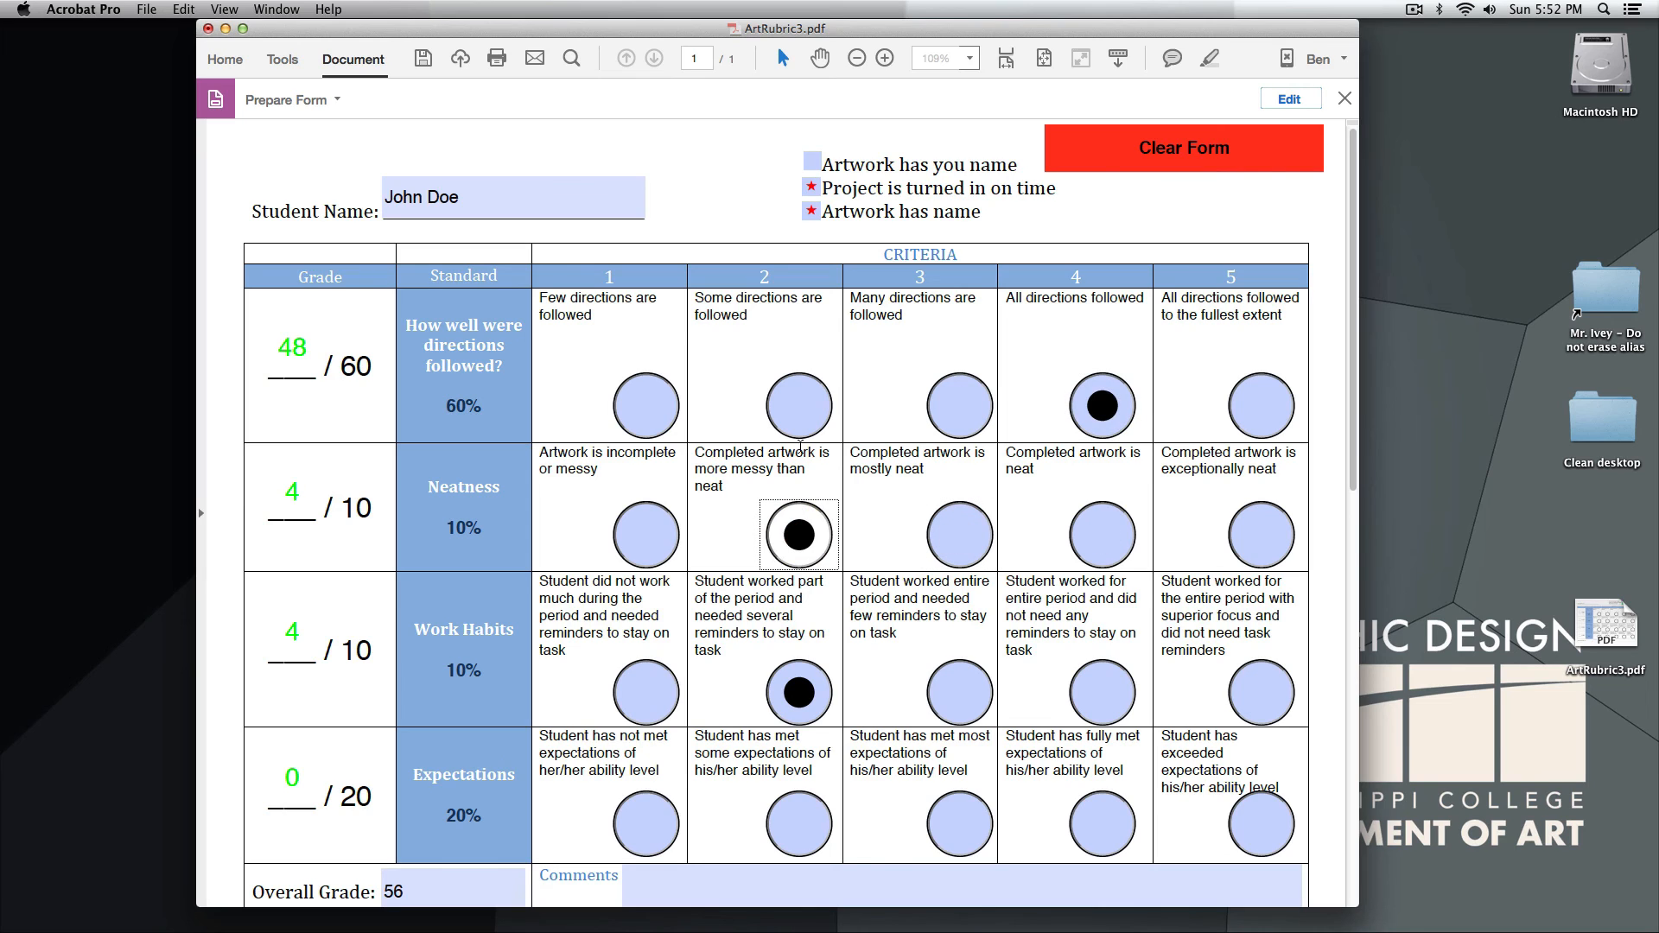
left_click(800, 407)
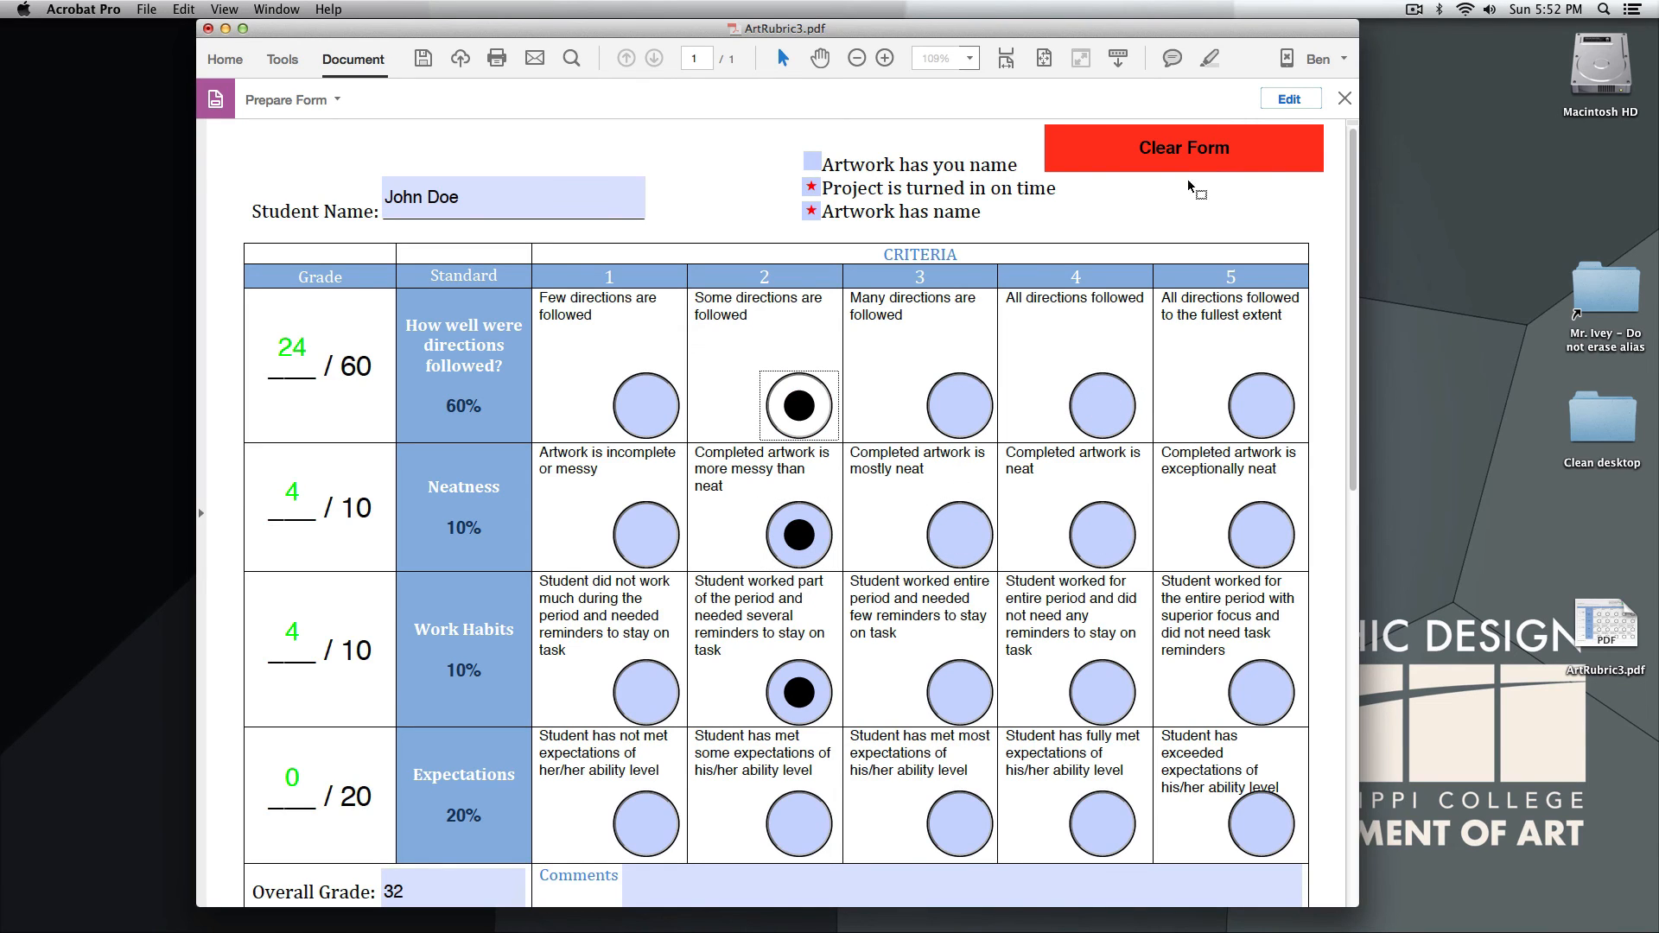
left_click(1181, 153)
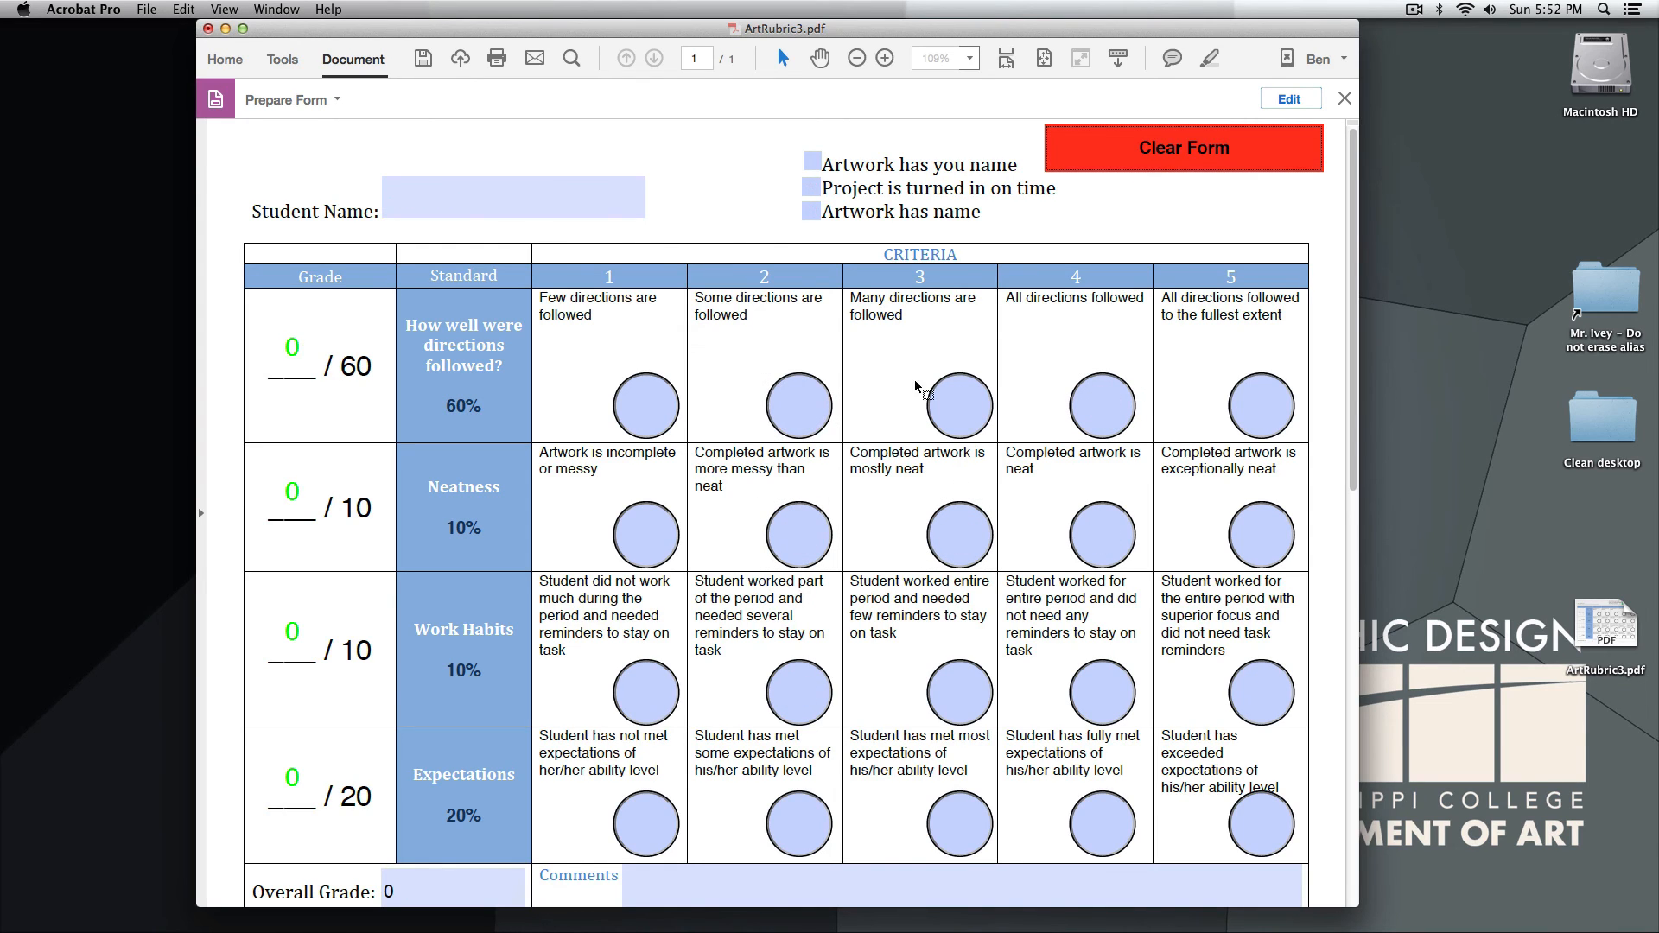
Test refilling the cleared form by rating directions 4, checking Artwork has name, and changing the directions rating to 2
scroll(1051, 434, "down", 2)
scroll(1050, 434, "up", 2)
left_click(1102, 396)
left_click(811, 201)
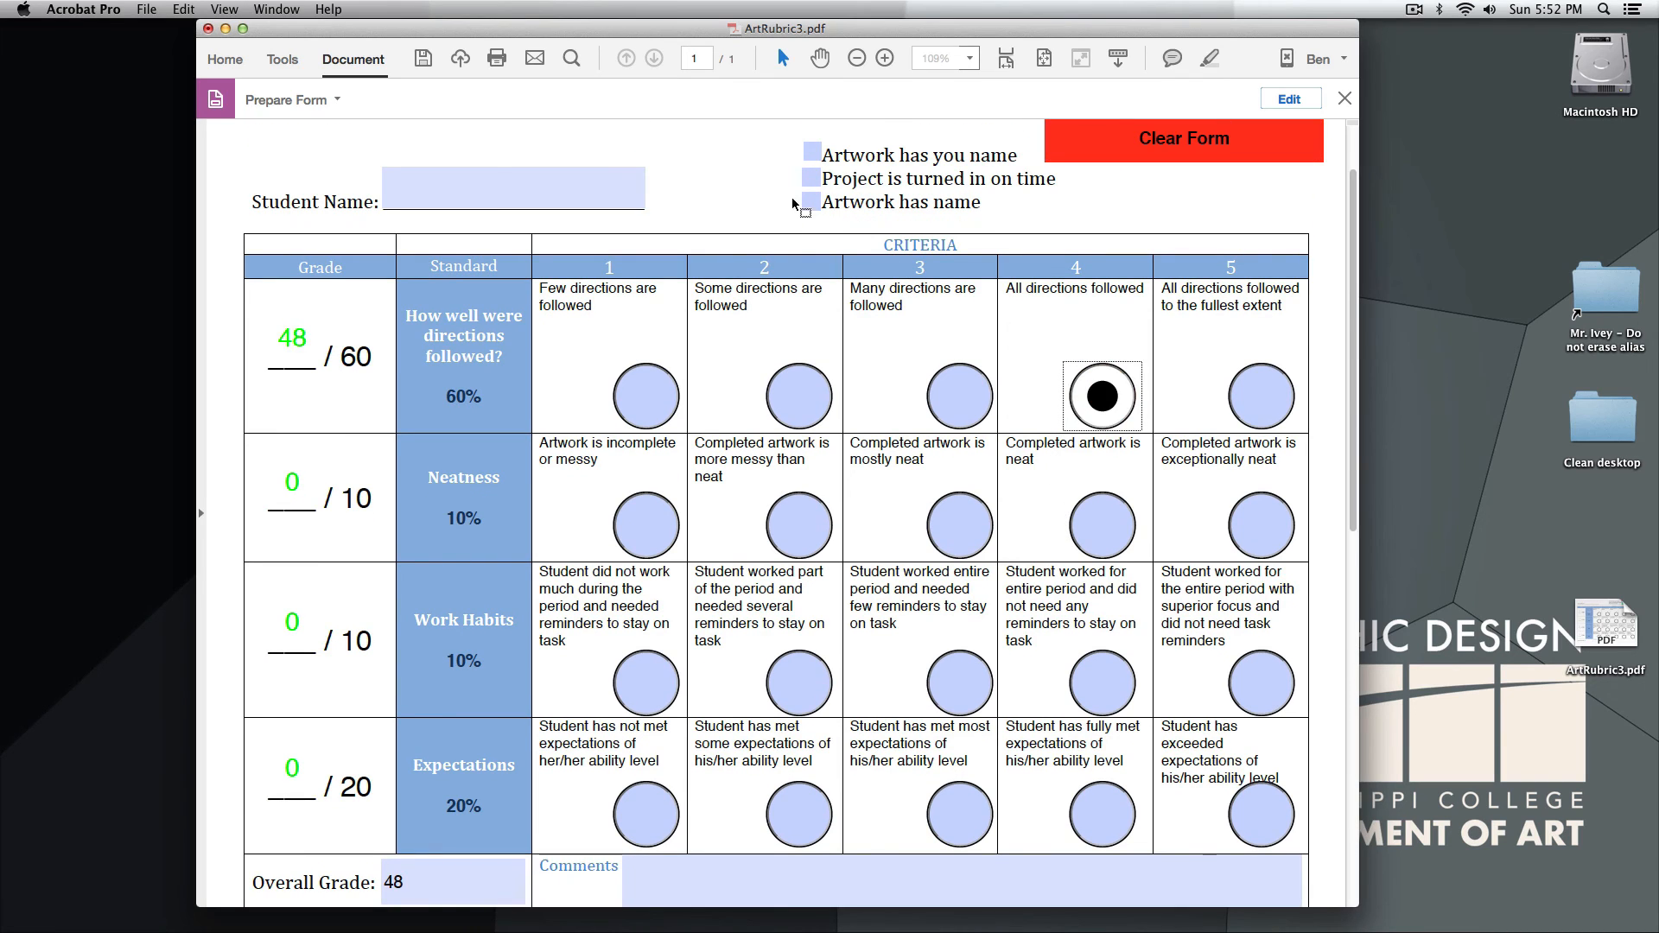
left_click(799, 396)
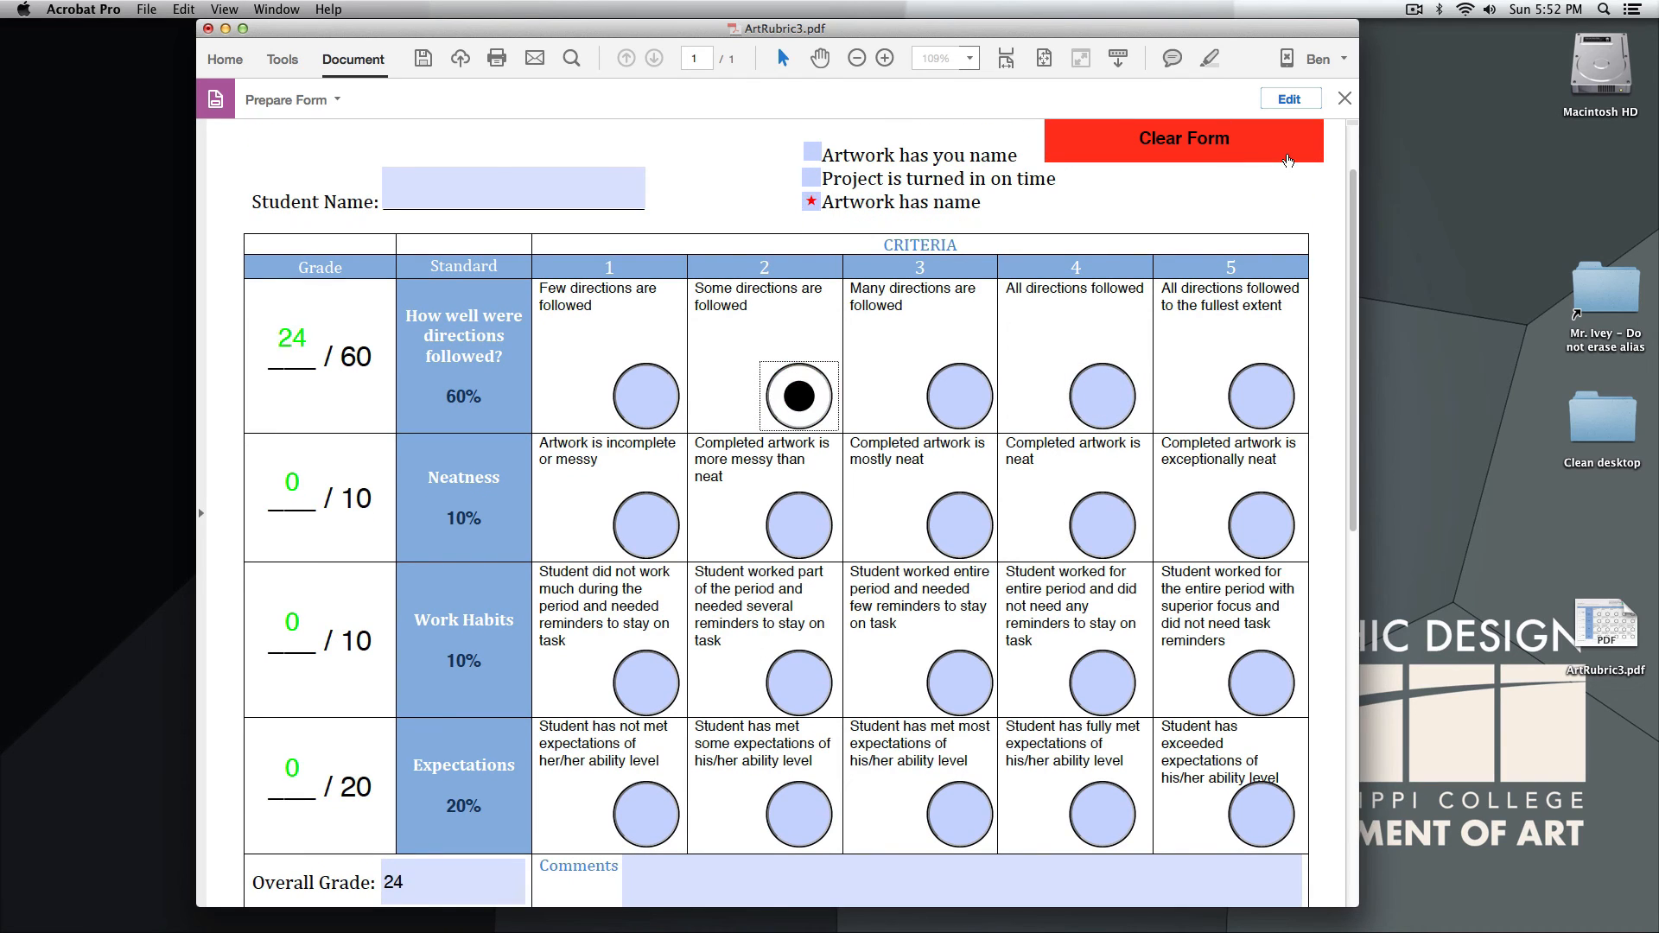
Return to form editing and add a button field named Print directly below the Clear Form button
left_click(1289, 99)
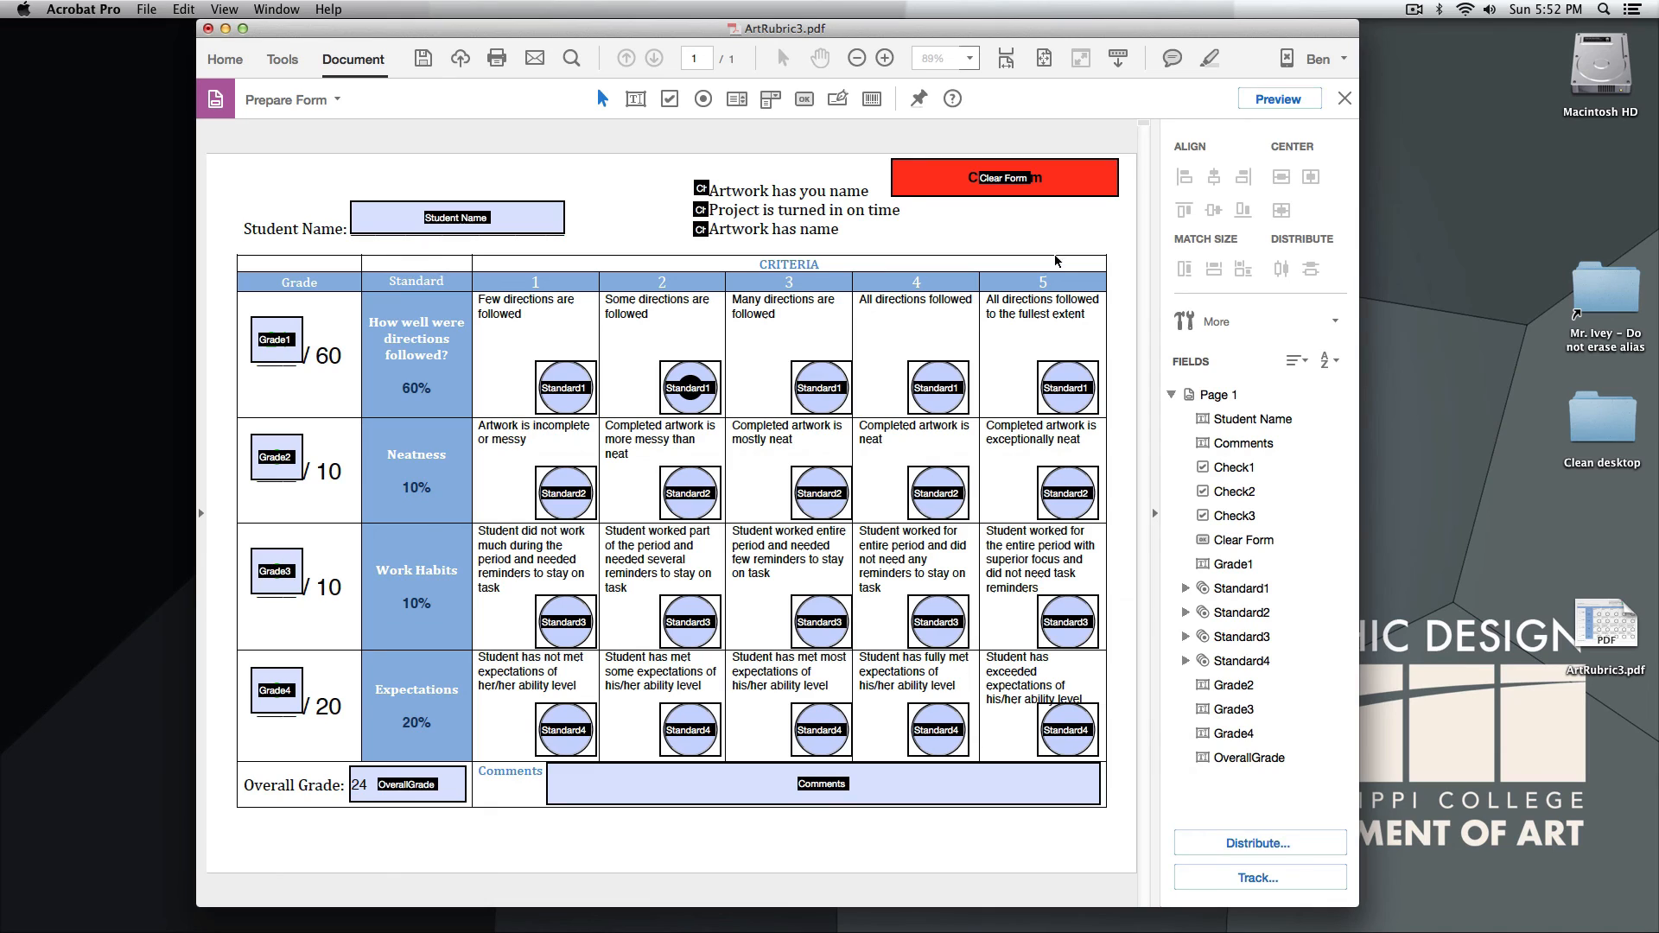
left_click(804, 99)
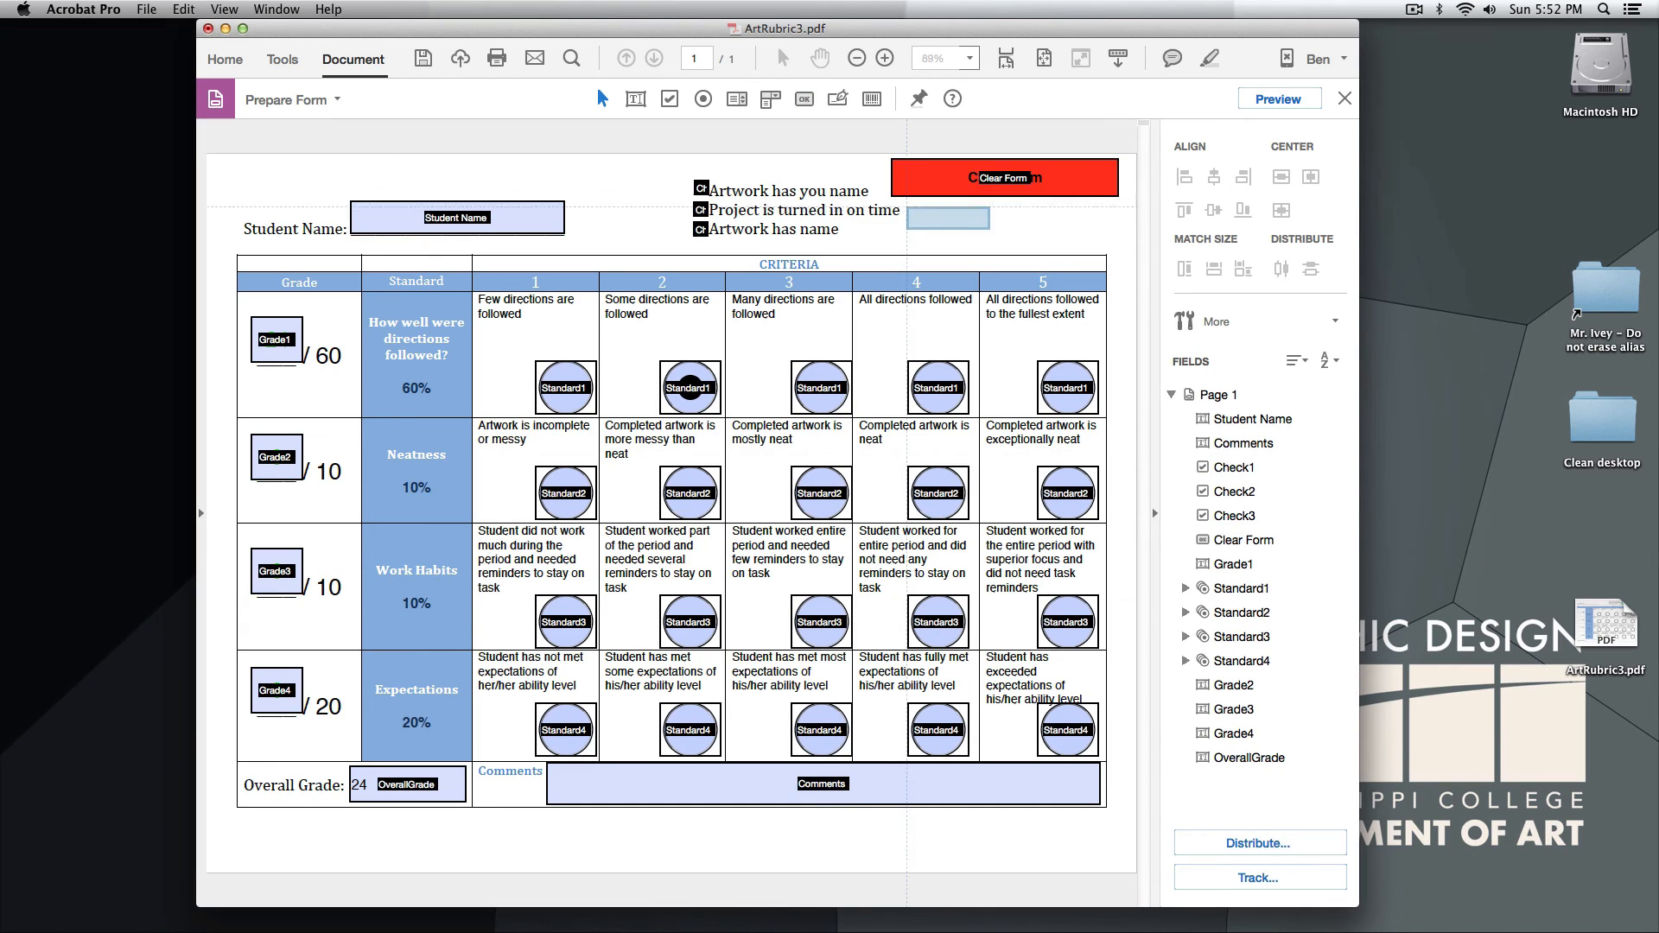
left_click_drag(905, 203, 1118, 240)
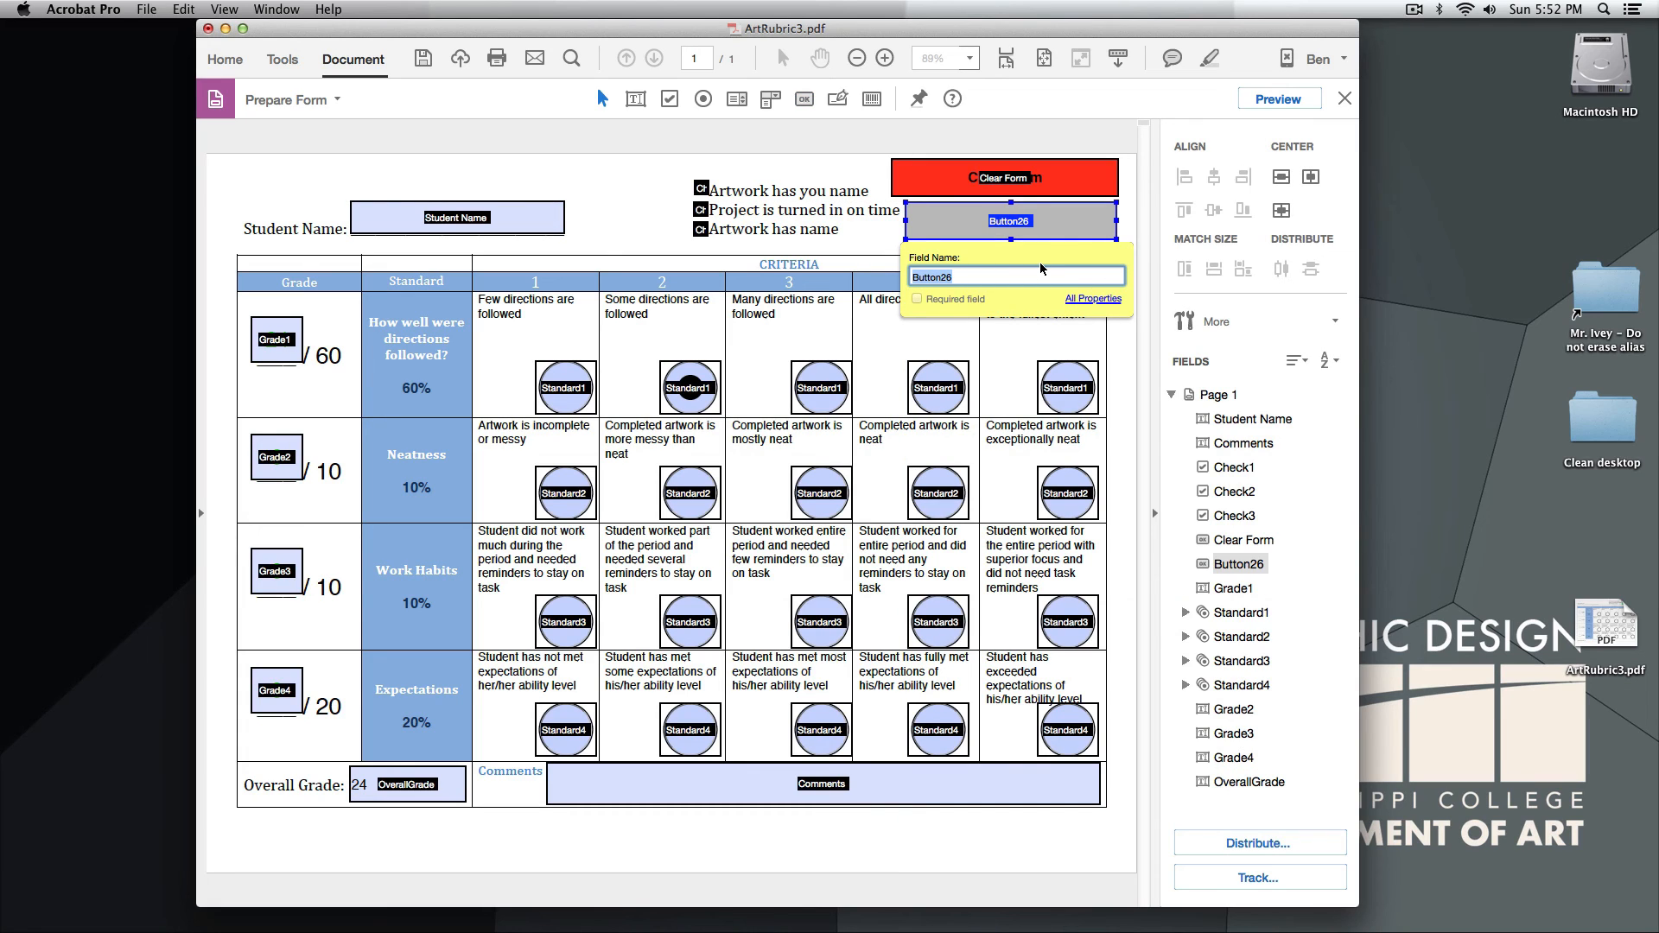
type("Print")
Open the full properties of the Print button and set its form field visibility to Visible but doesn't print
left_click(1093, 298)
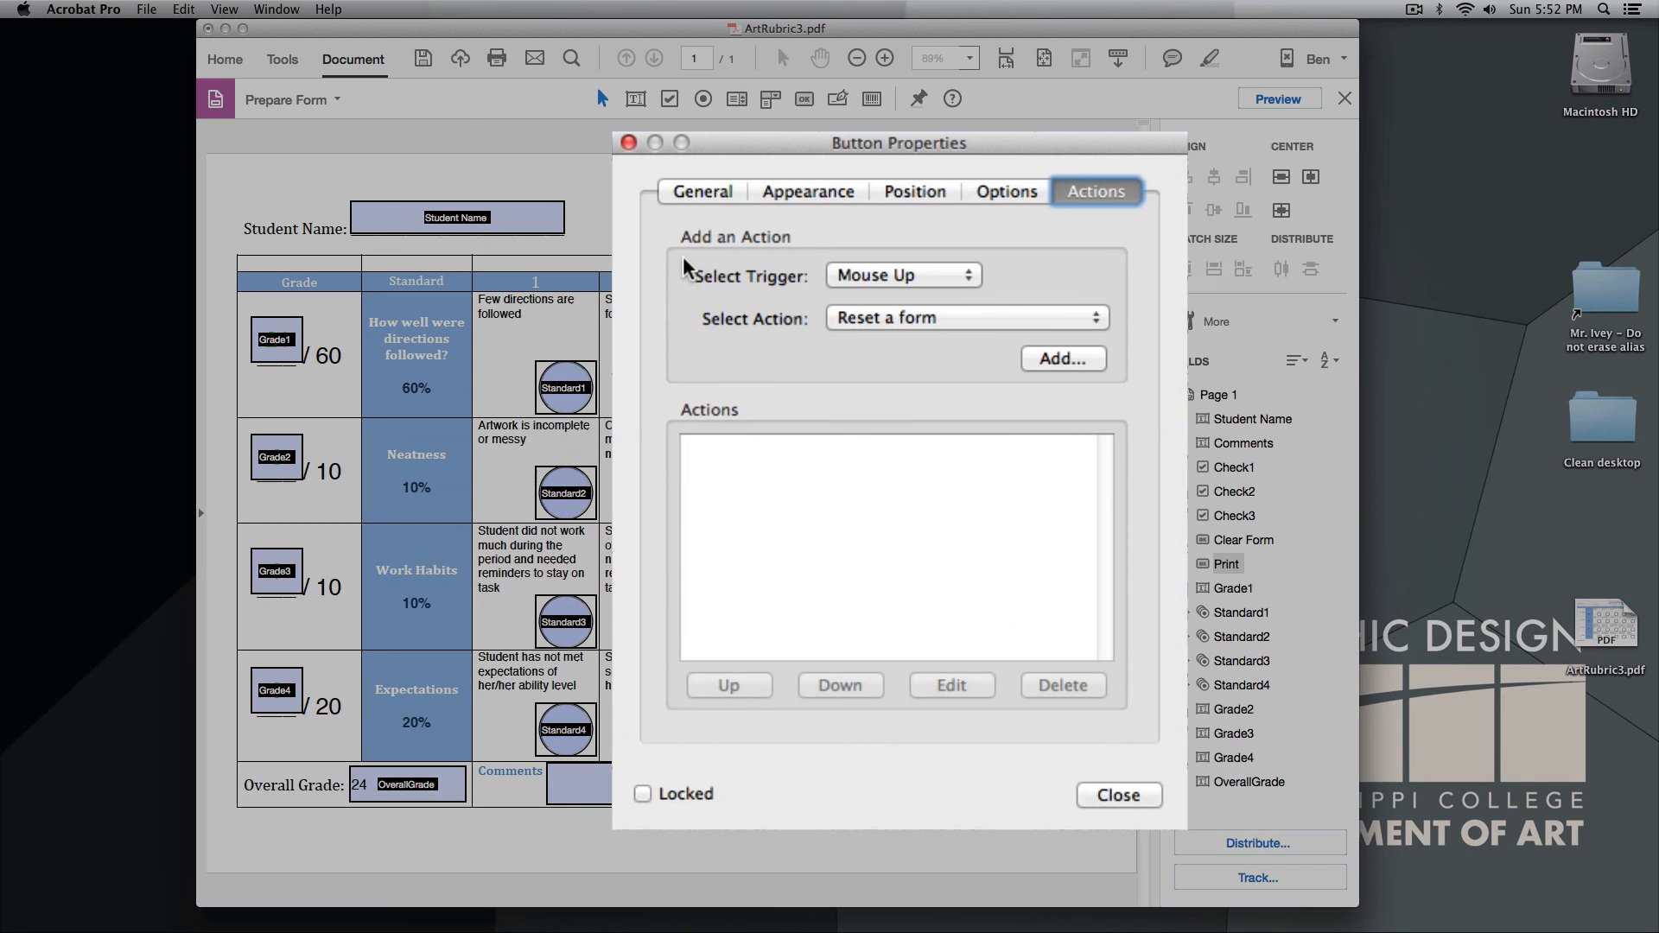
left_click(691, 198)
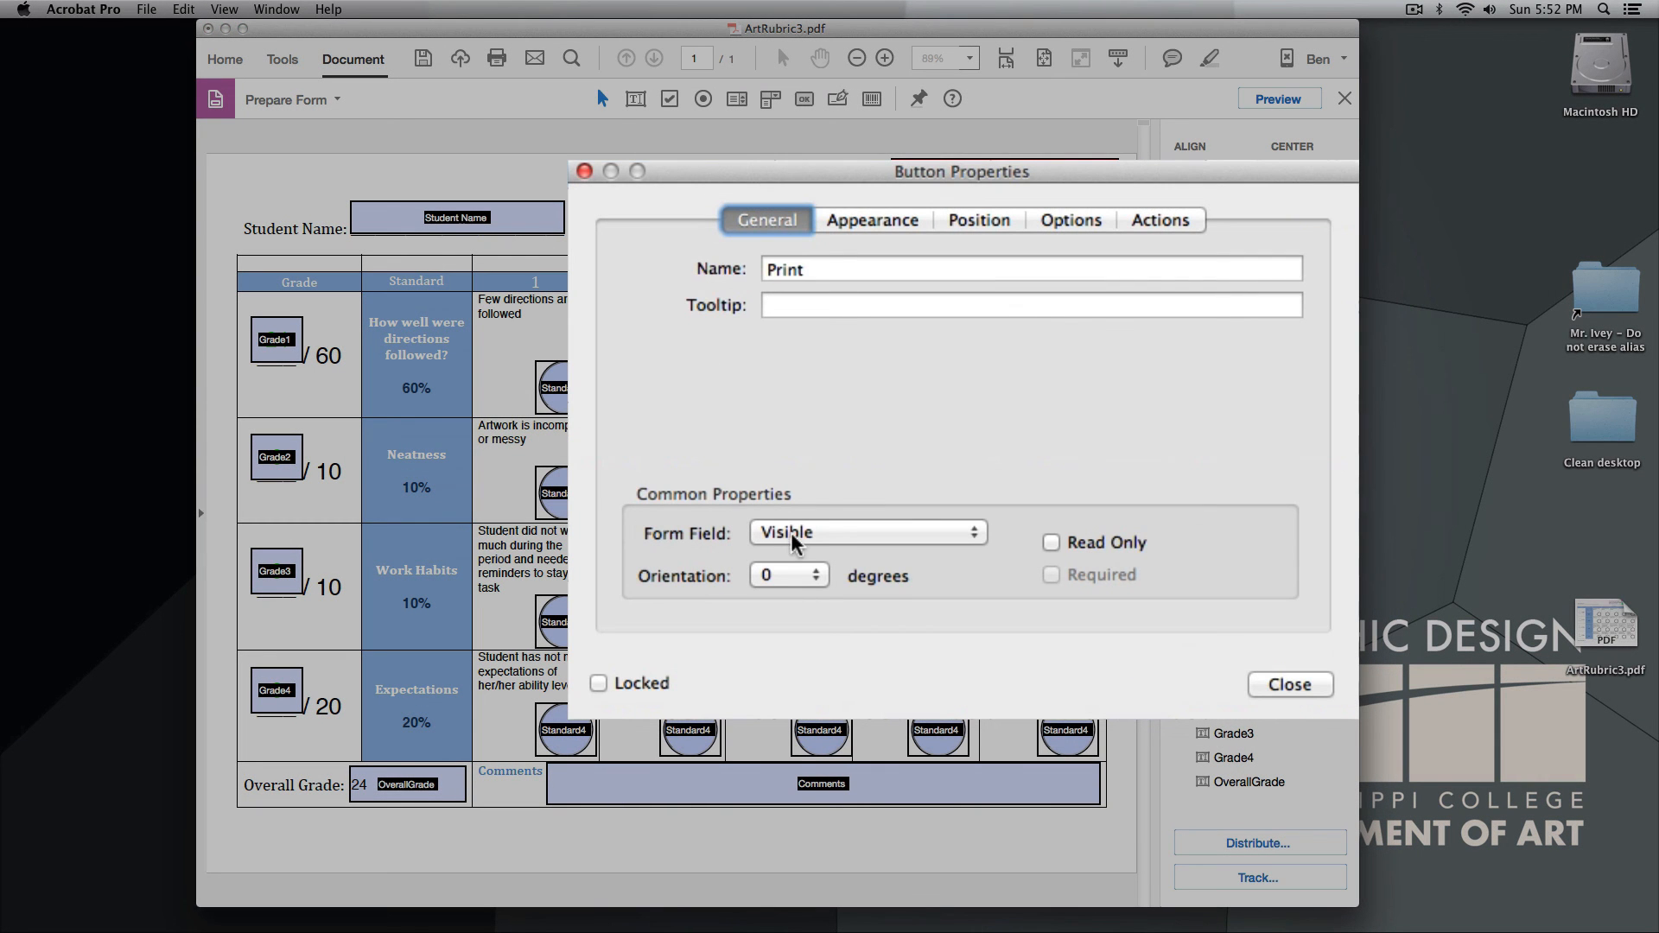
left_click(838, 488)
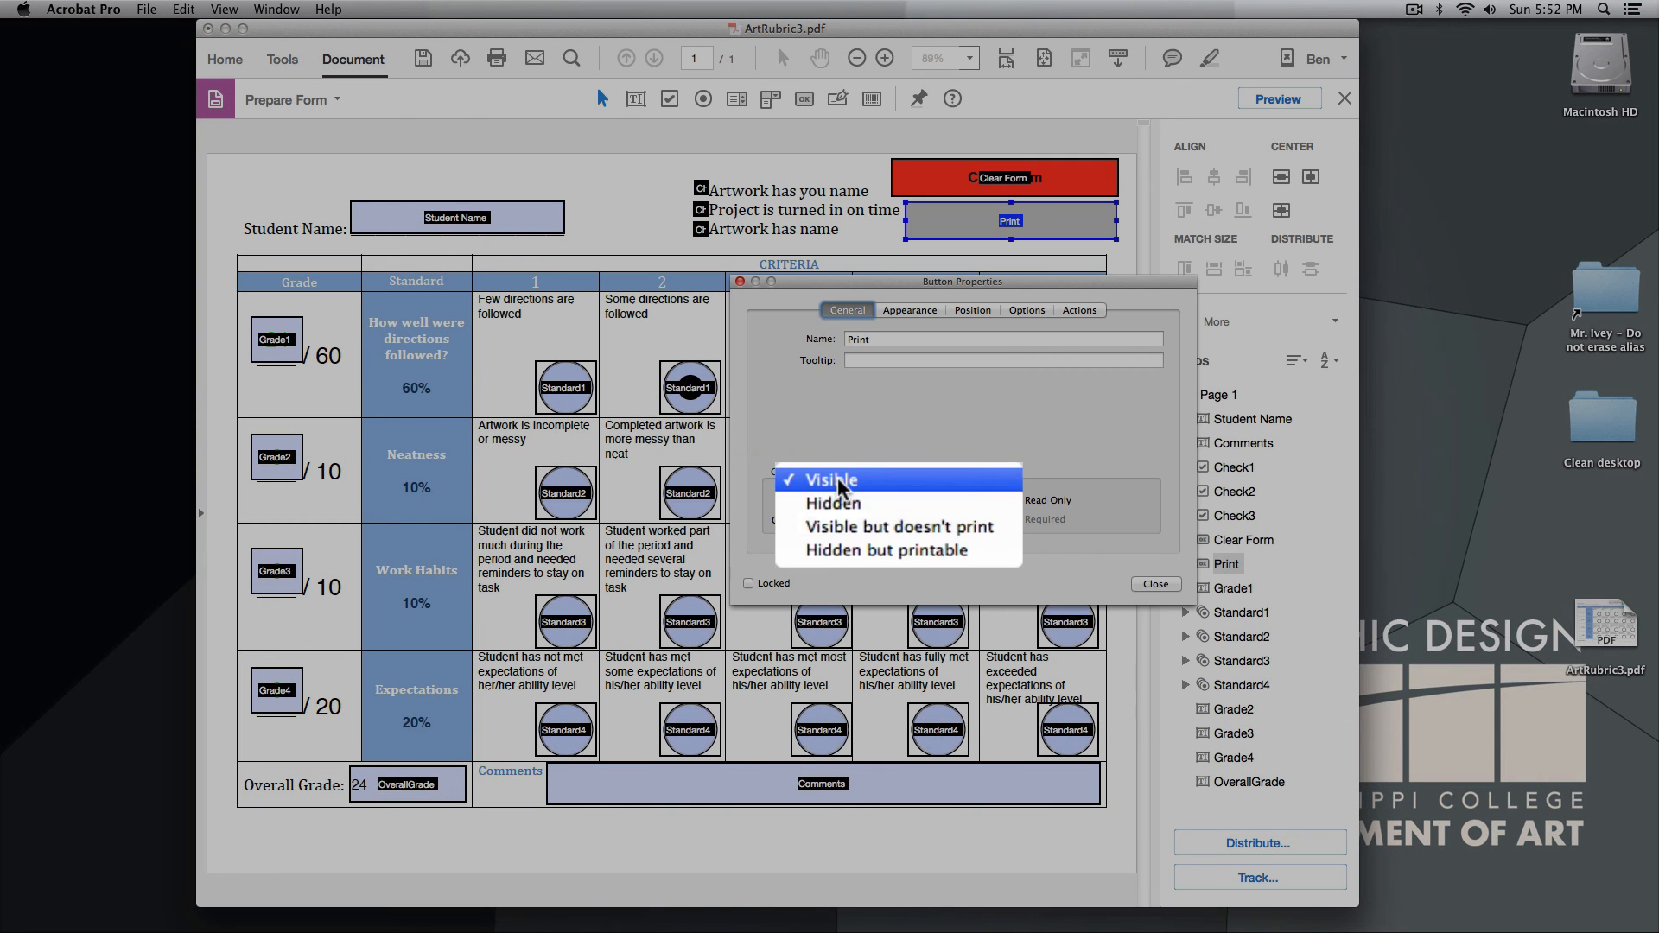
left_click(919, 527)
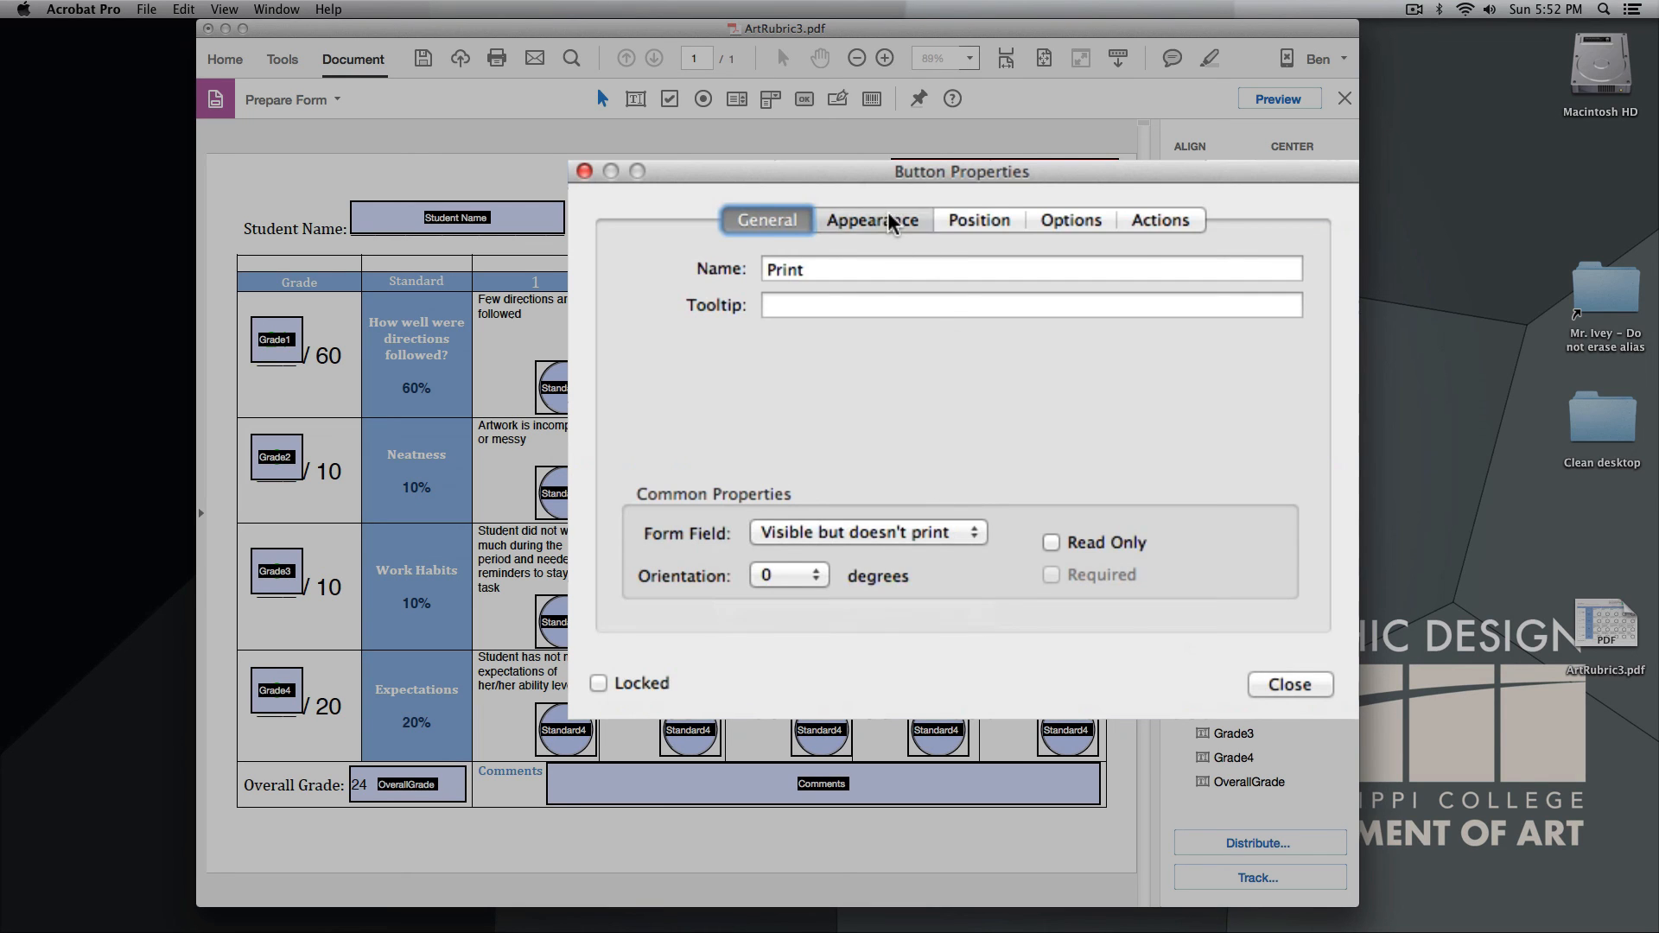
Change the Print button's fill color to light green by raising the green value of its RGB color
left_click(909, 310)
left_click(858, 384)
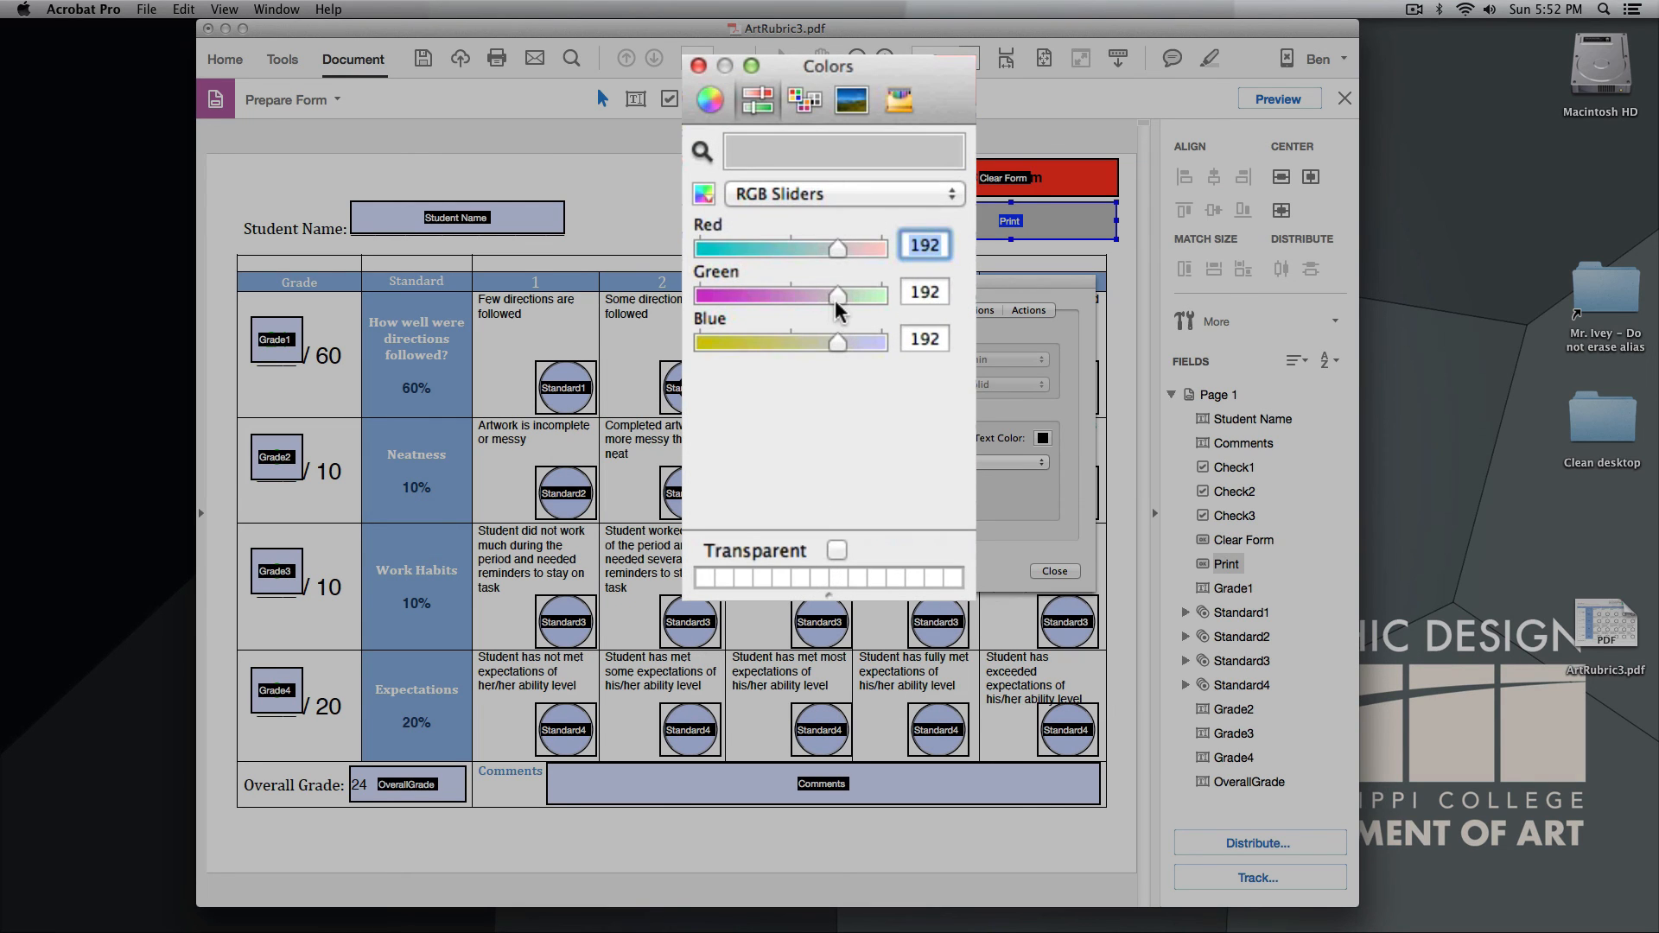
left_click_drag(837, 295, 911, 315)
left_click(698, 66)
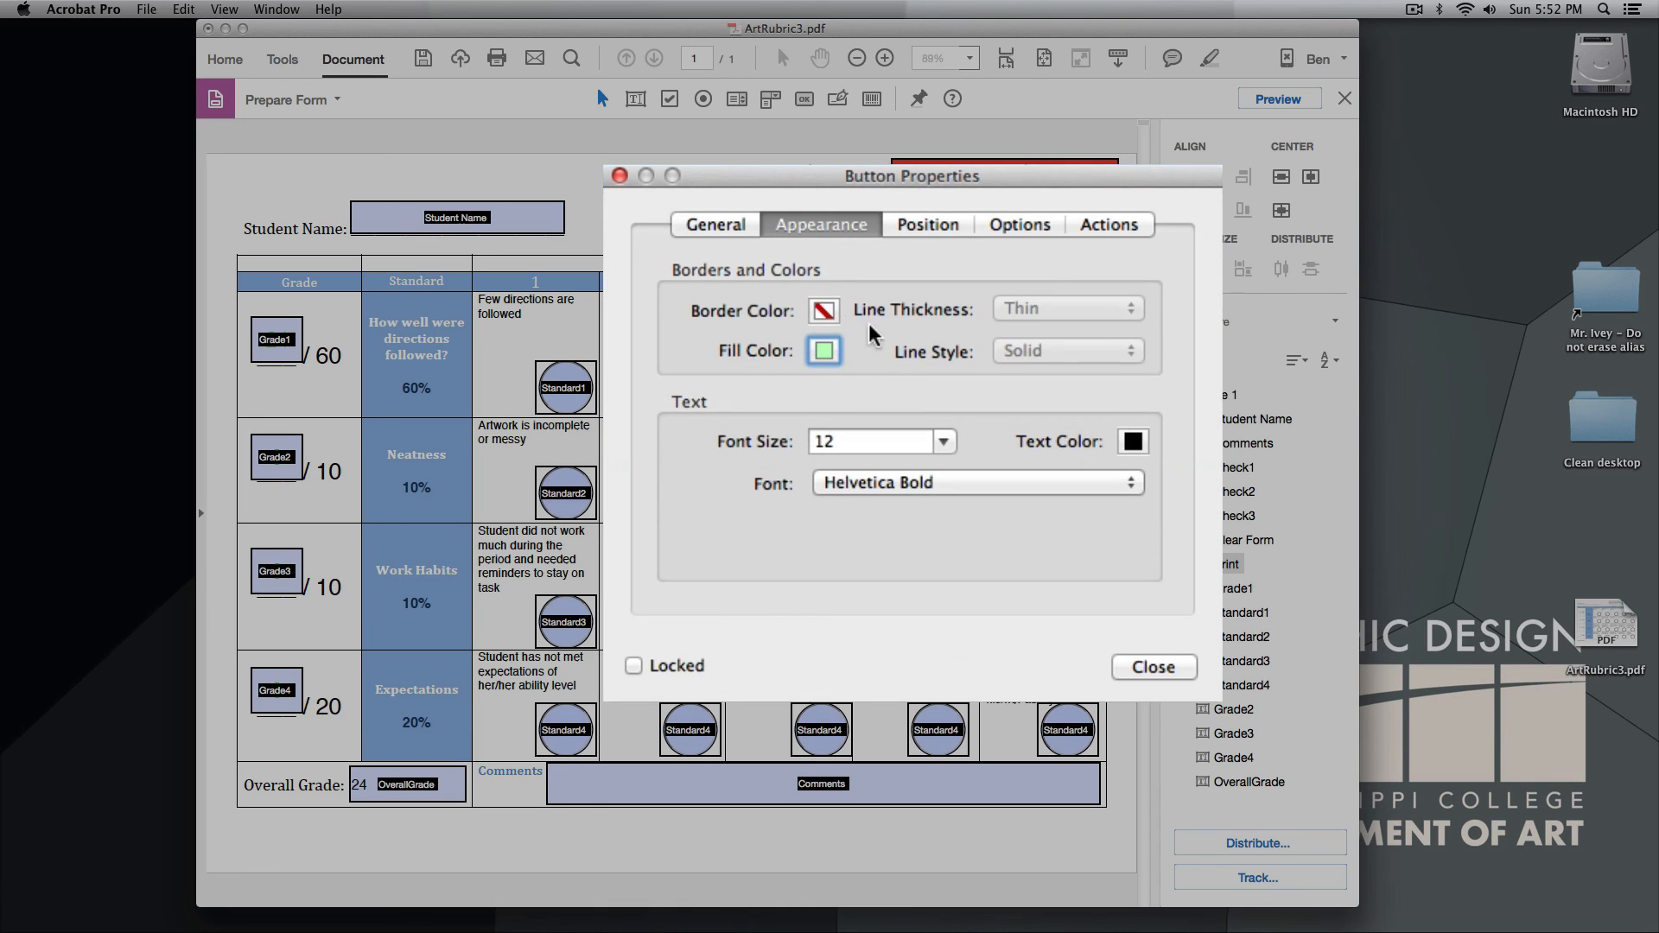
Give the Print button the label Print Form
left_click(1019, 224)
left_click(971, 425)
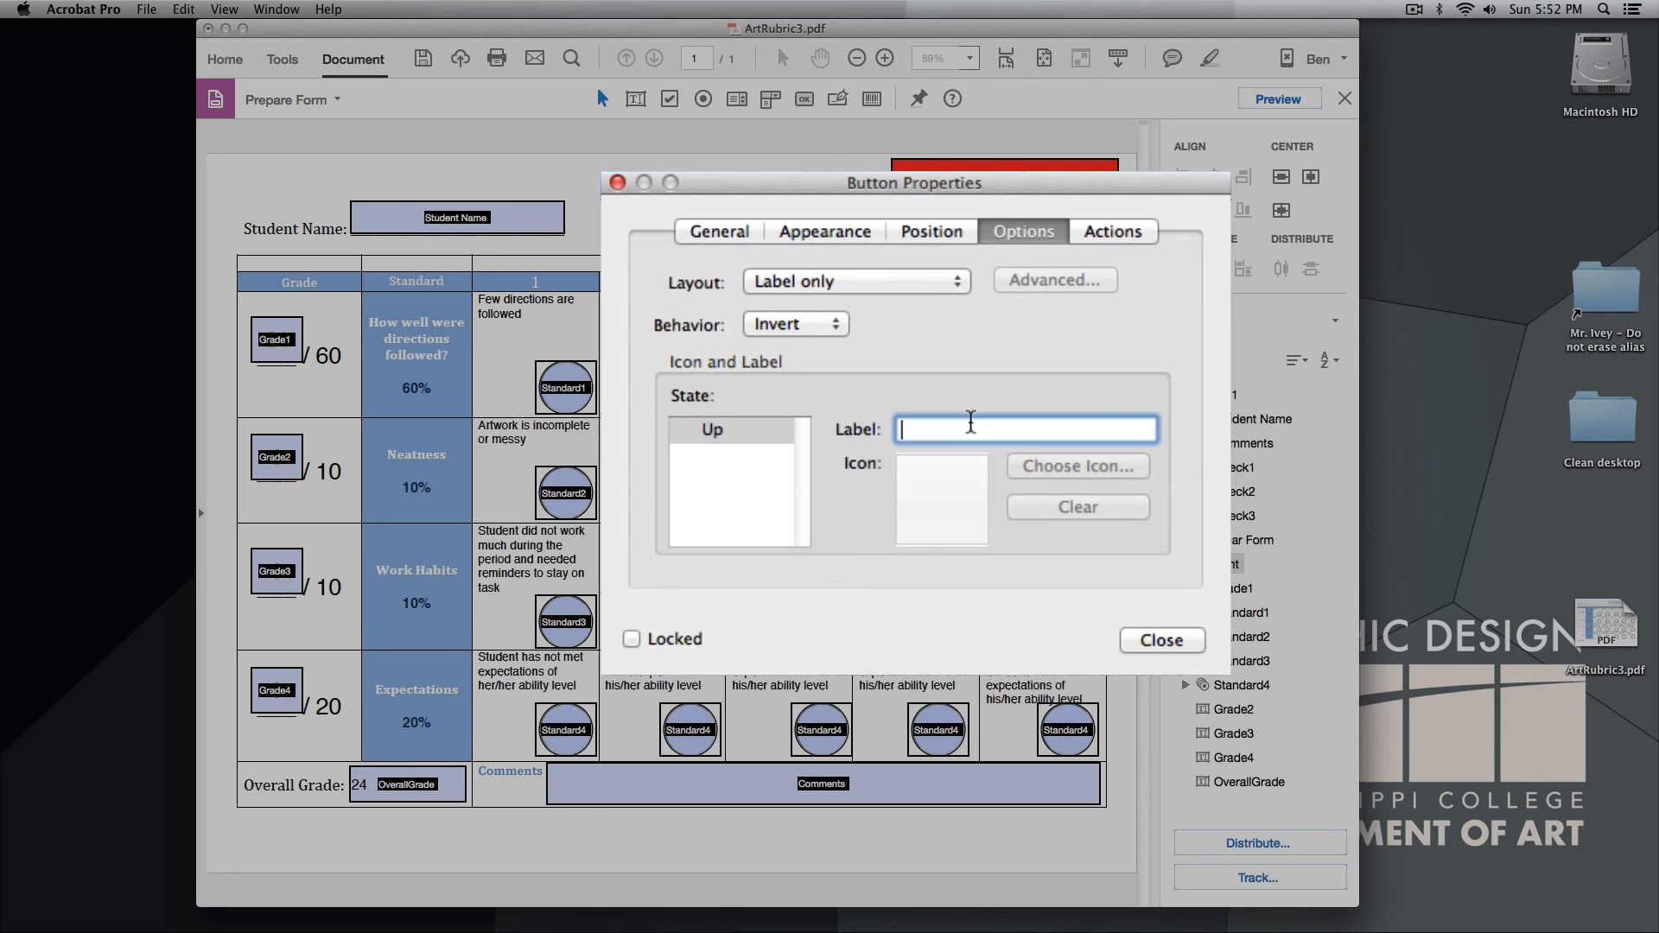
type("Print Form")
Add an Execute a menu item action for File>Print on Mouse Up to the Print button and close its properties
left_click(1132, 231)
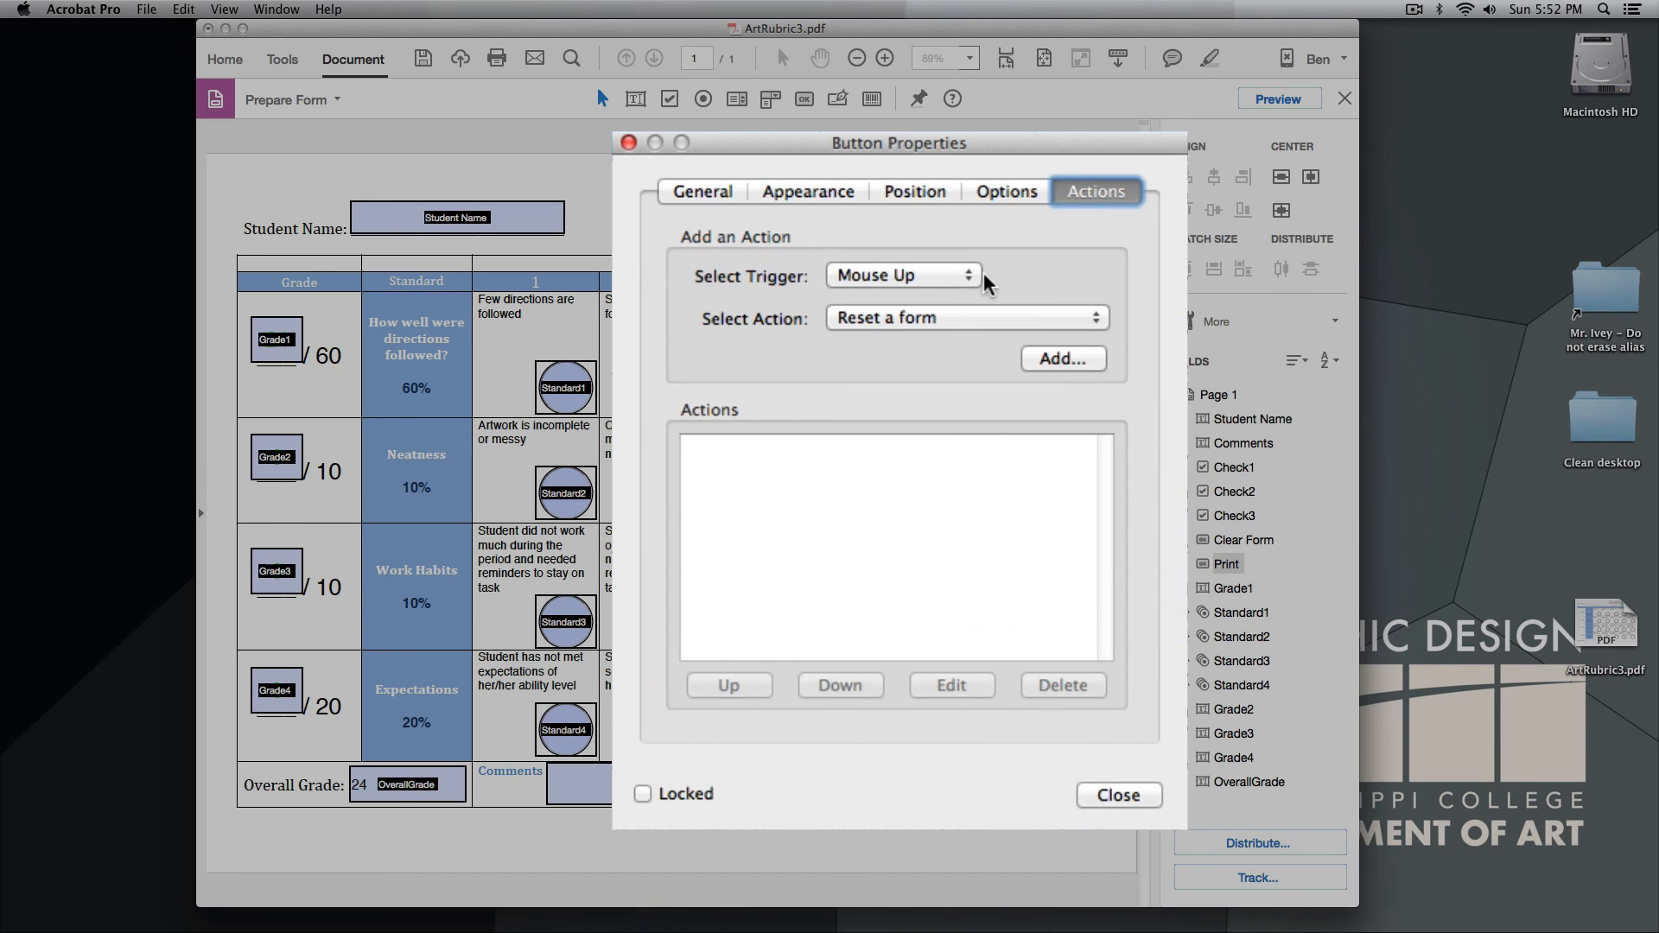
left_click(881, 324)
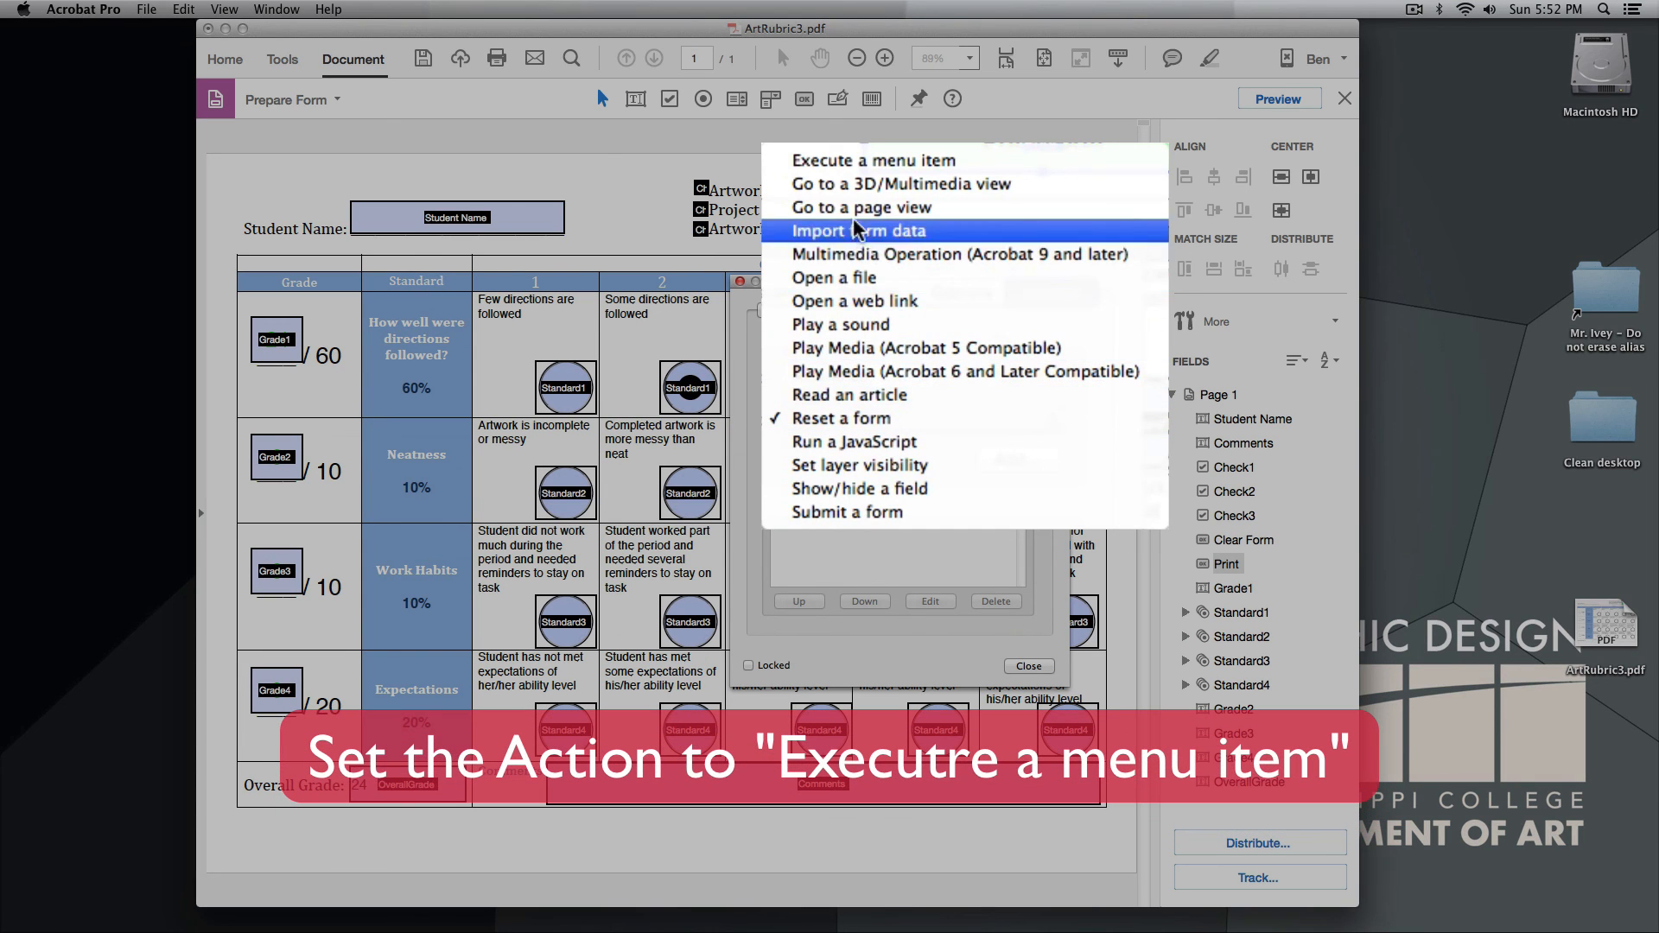
left_click(948, 164)
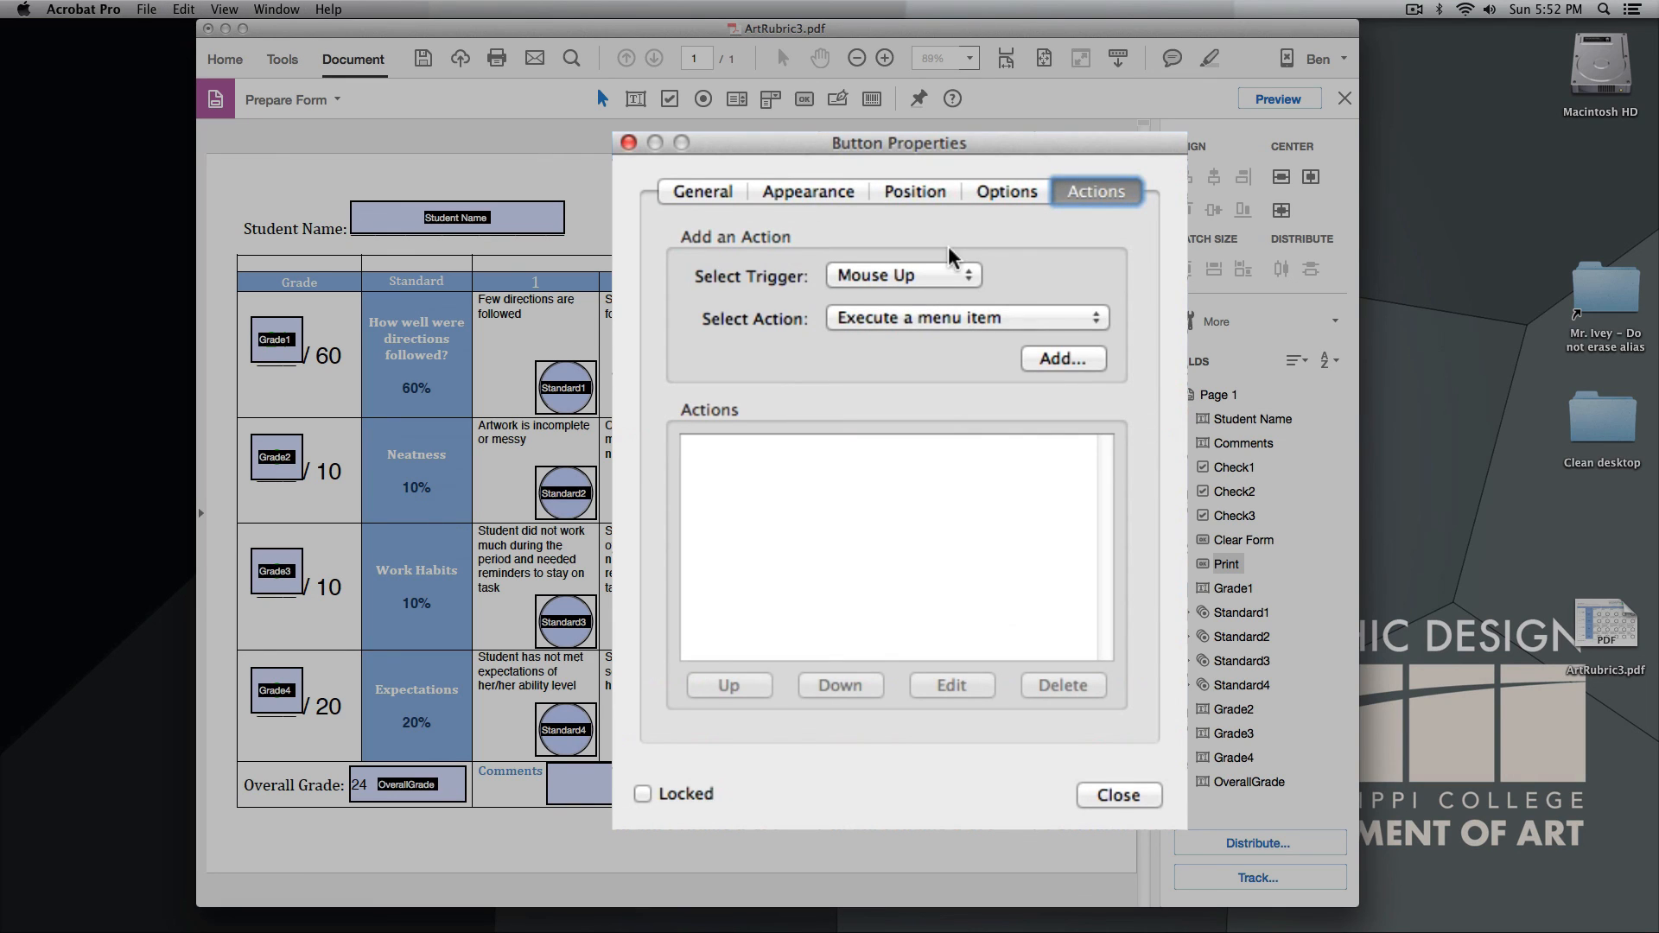
left_click(1062, 359)
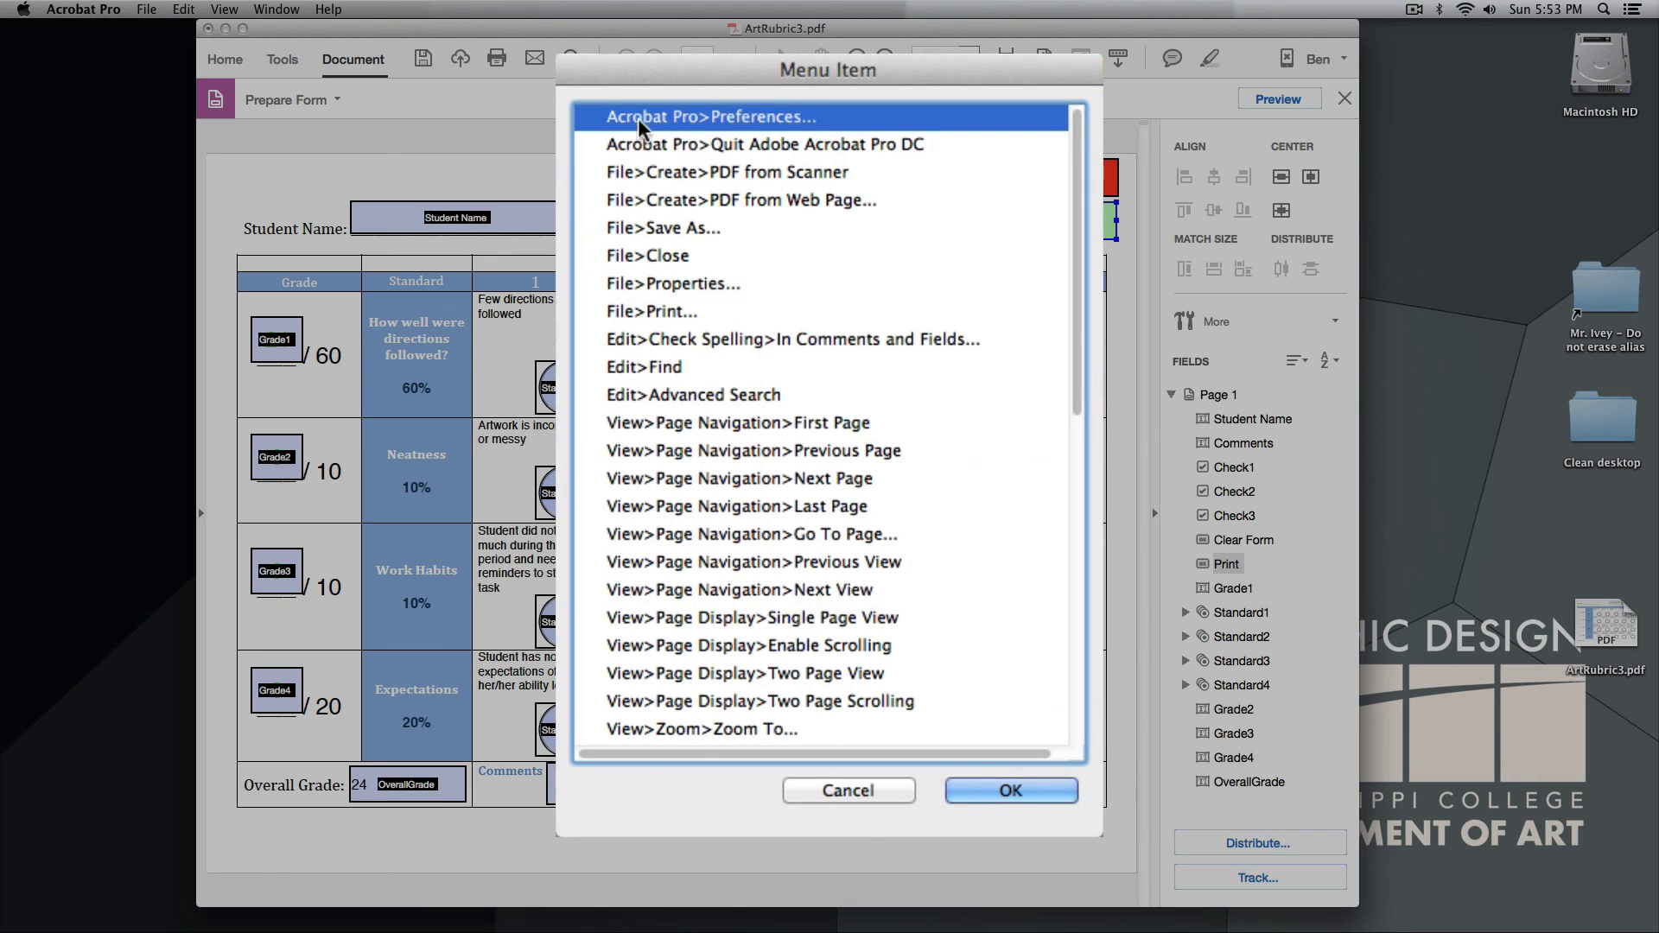
left_click(620, 311)
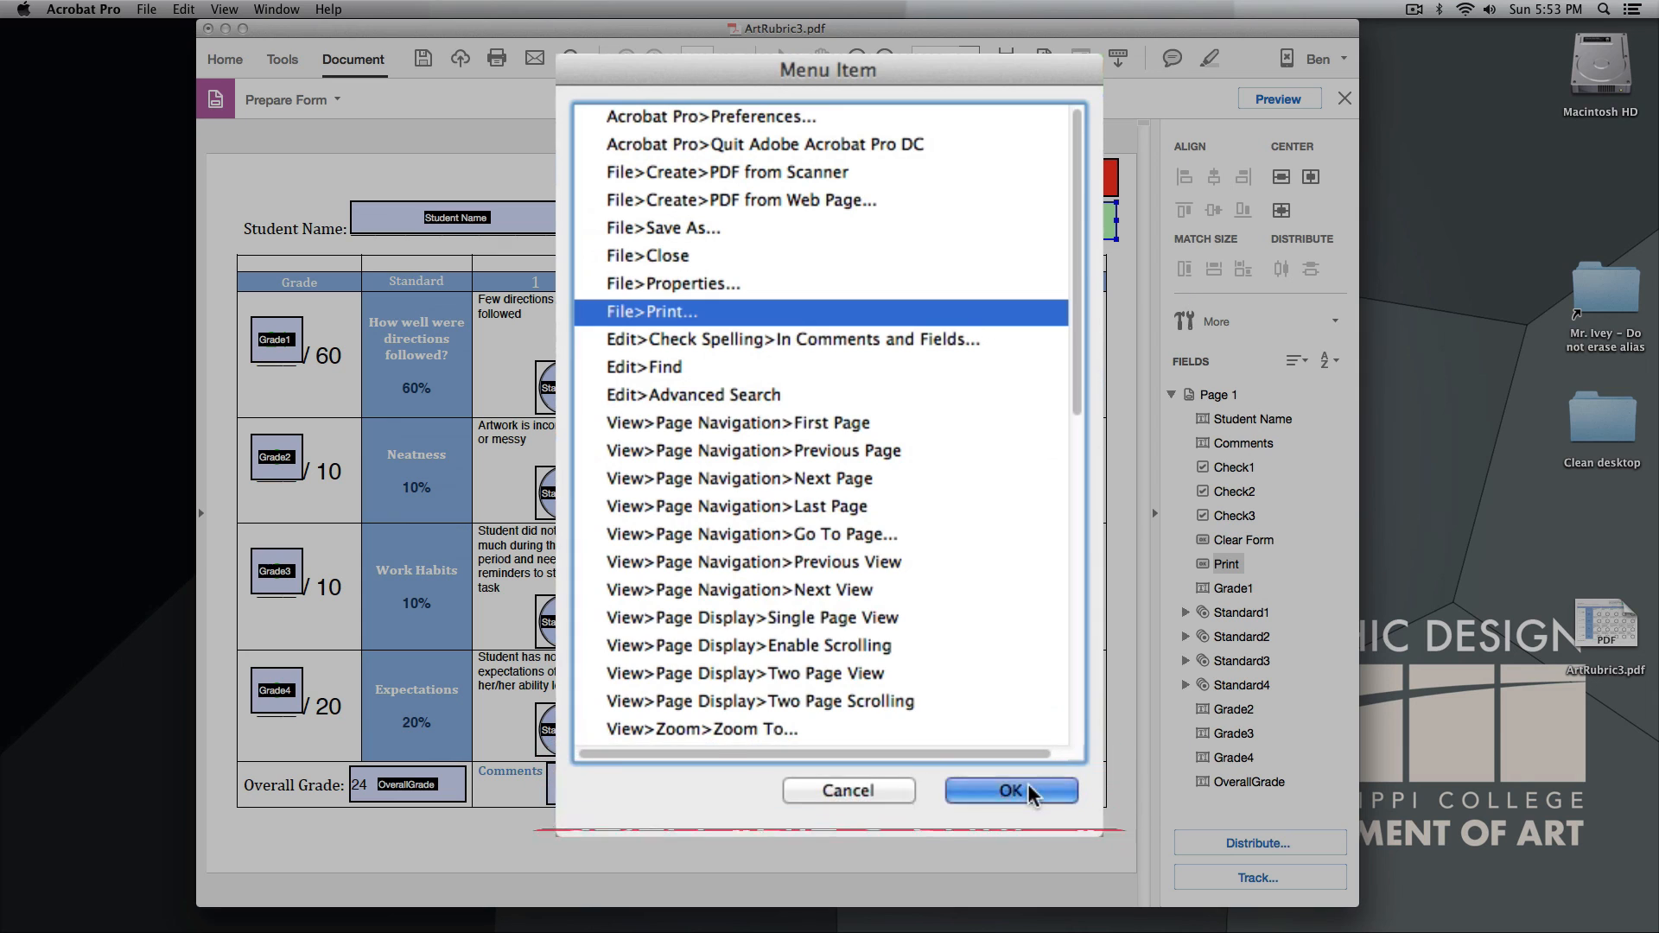
left_click(1042, 793)
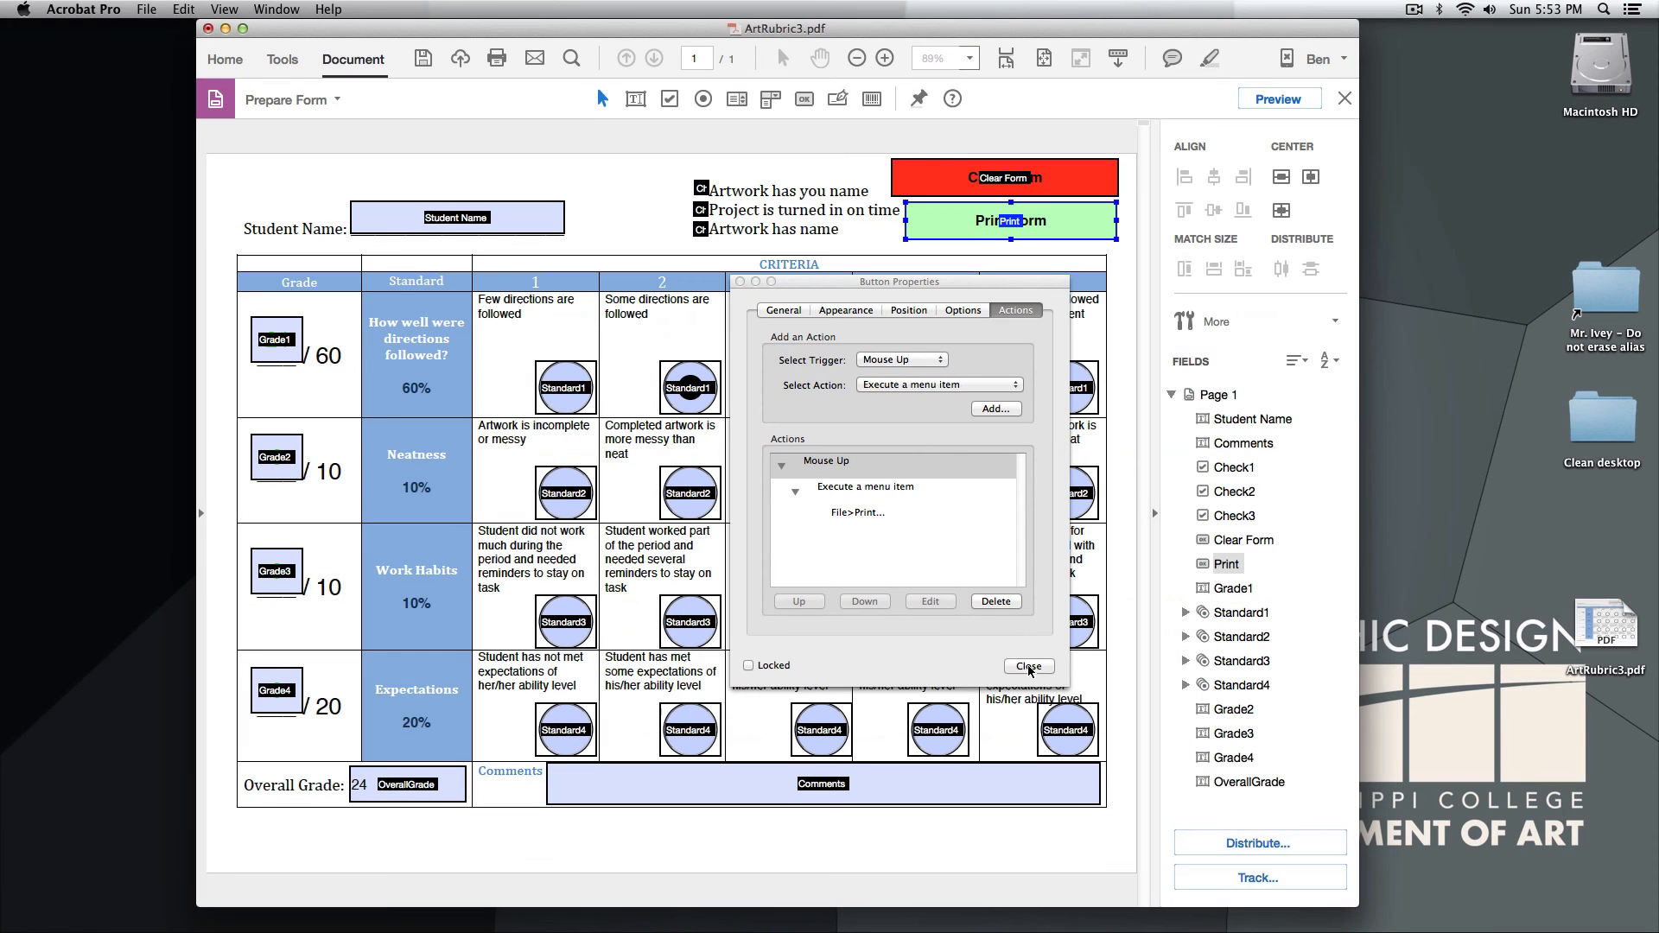
left_click(1028, 666)
Preview the form, rate directions 3 and Neatness 4, change directions to 2, and test the Clear Form button
left_click(1278, 98)
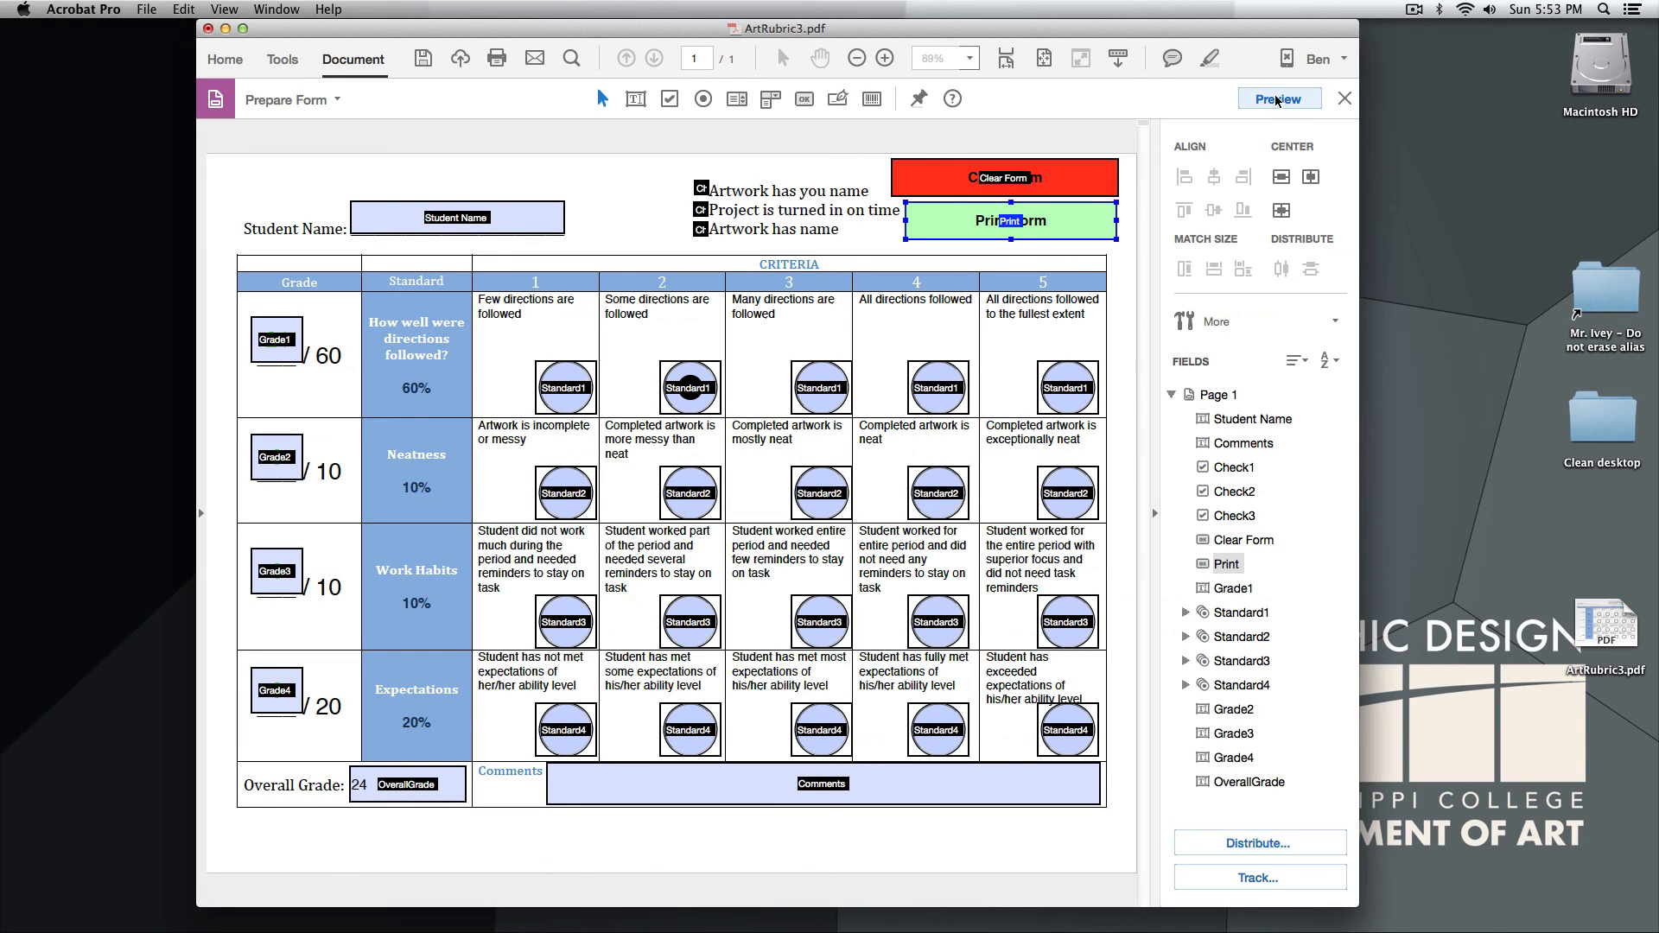
left_click(959, 406)
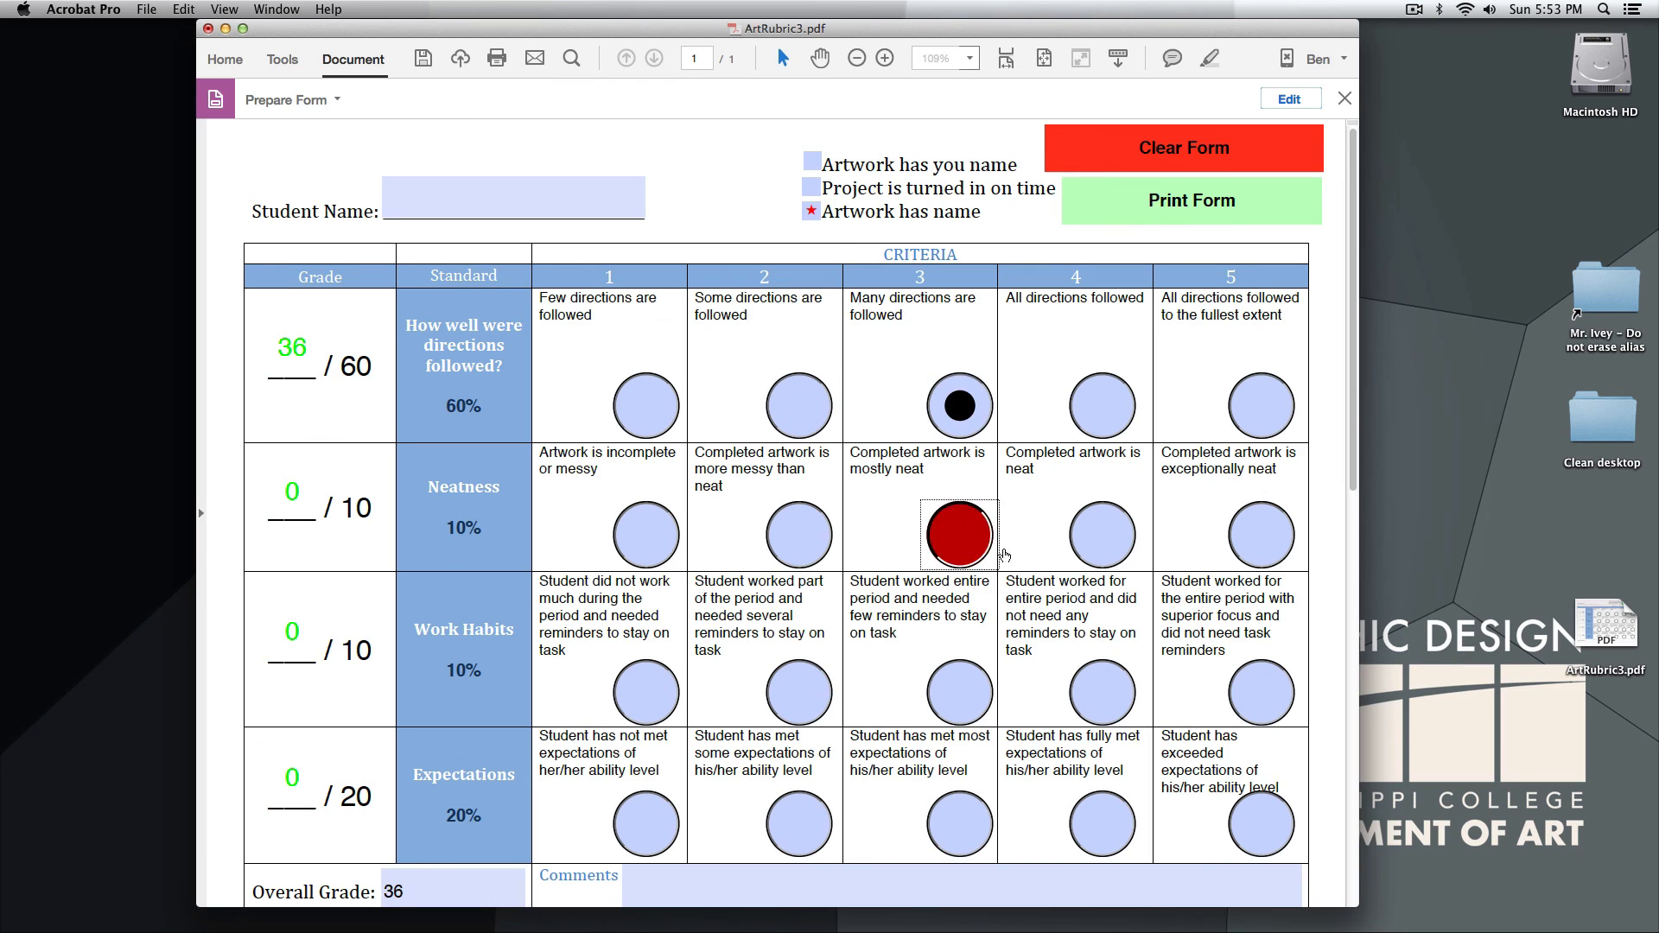
left_click(1102, 535)
left_click(795, 427)
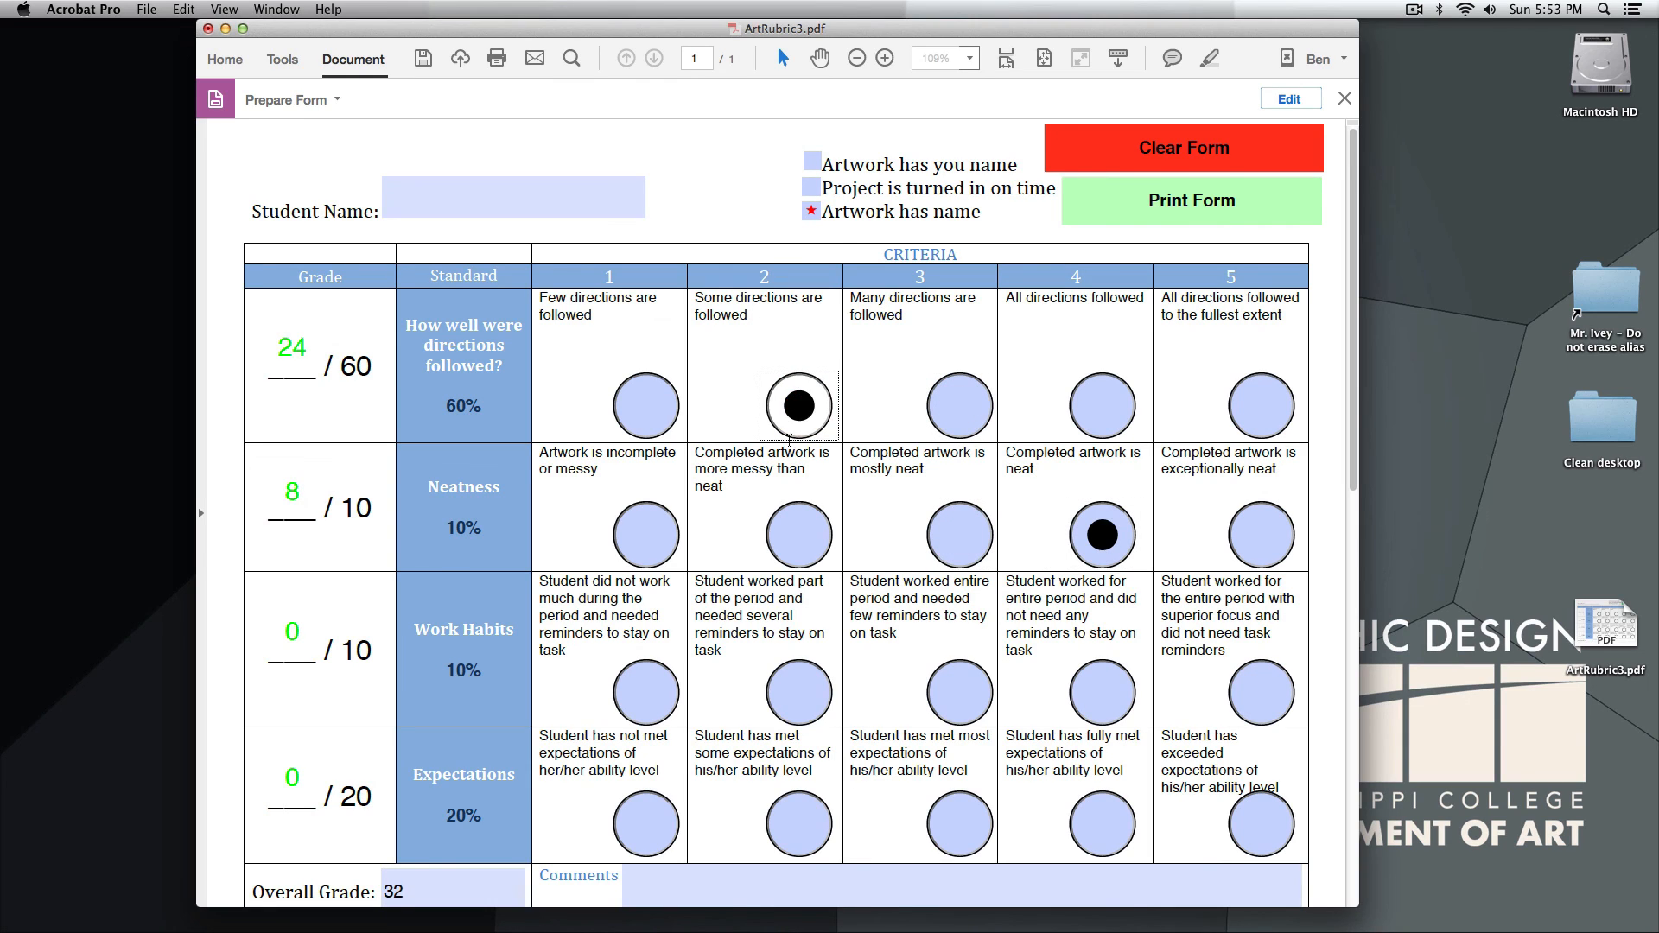
left_click(1217, 162)
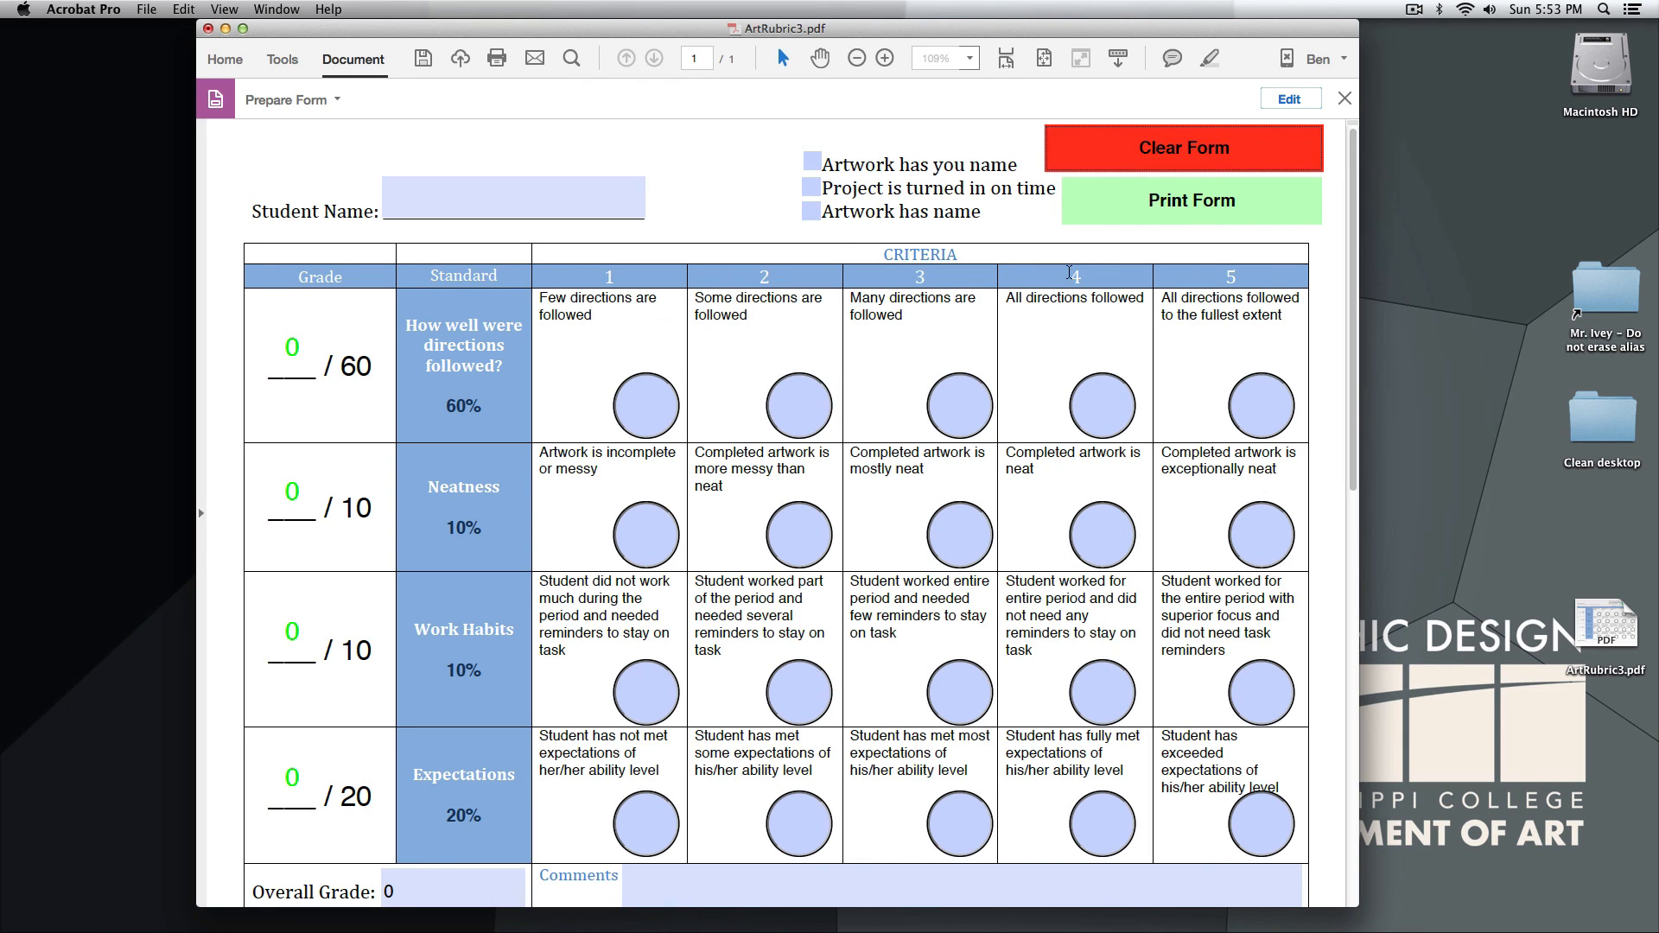
Test the Print Form button, cancel the print dialog without printing, and look over the whole cleared form
left_click(1208, 197)
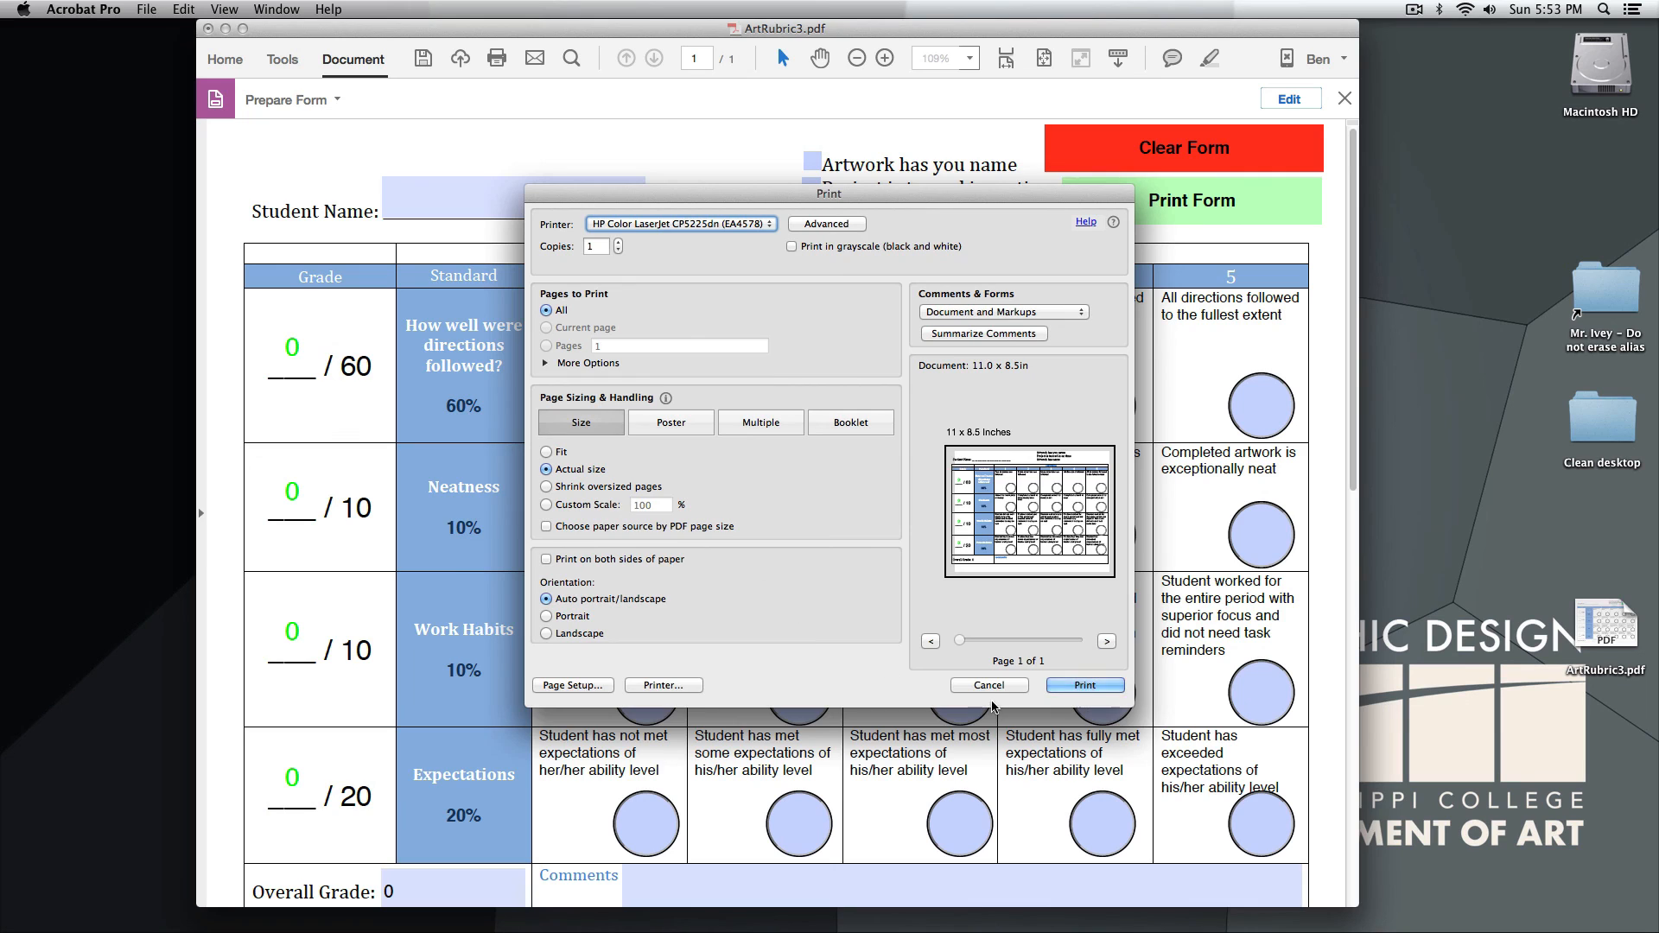
left_click(989, 686)
scroll(871, 644, "down", 2)
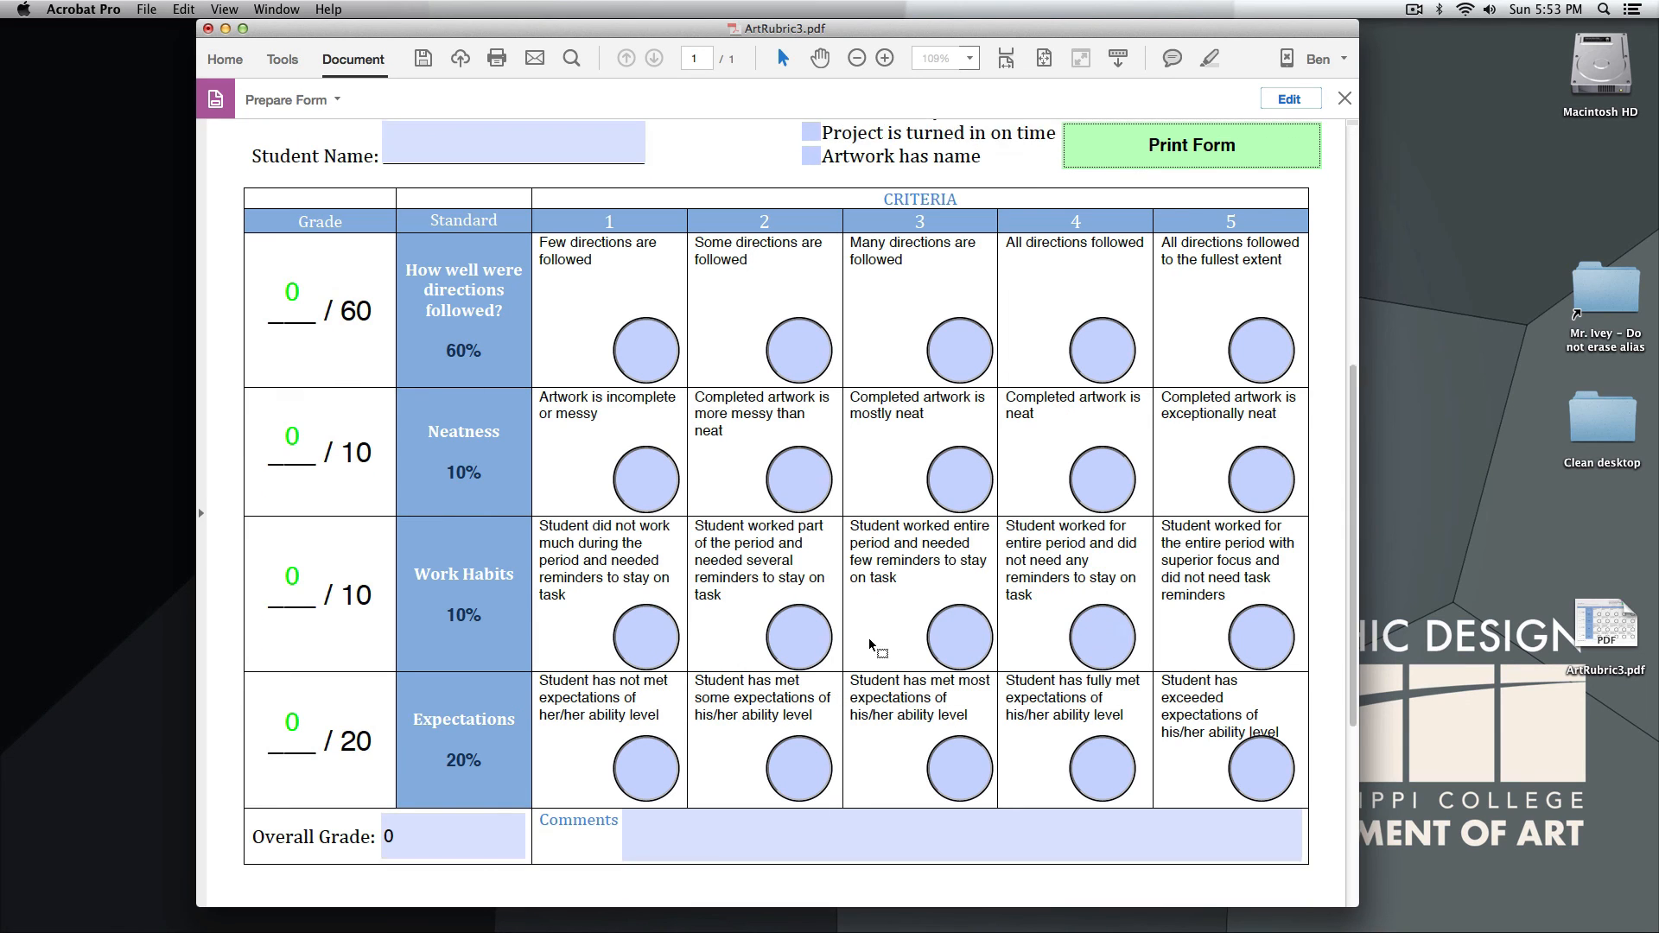
scroll(871, 644, "down", 1)
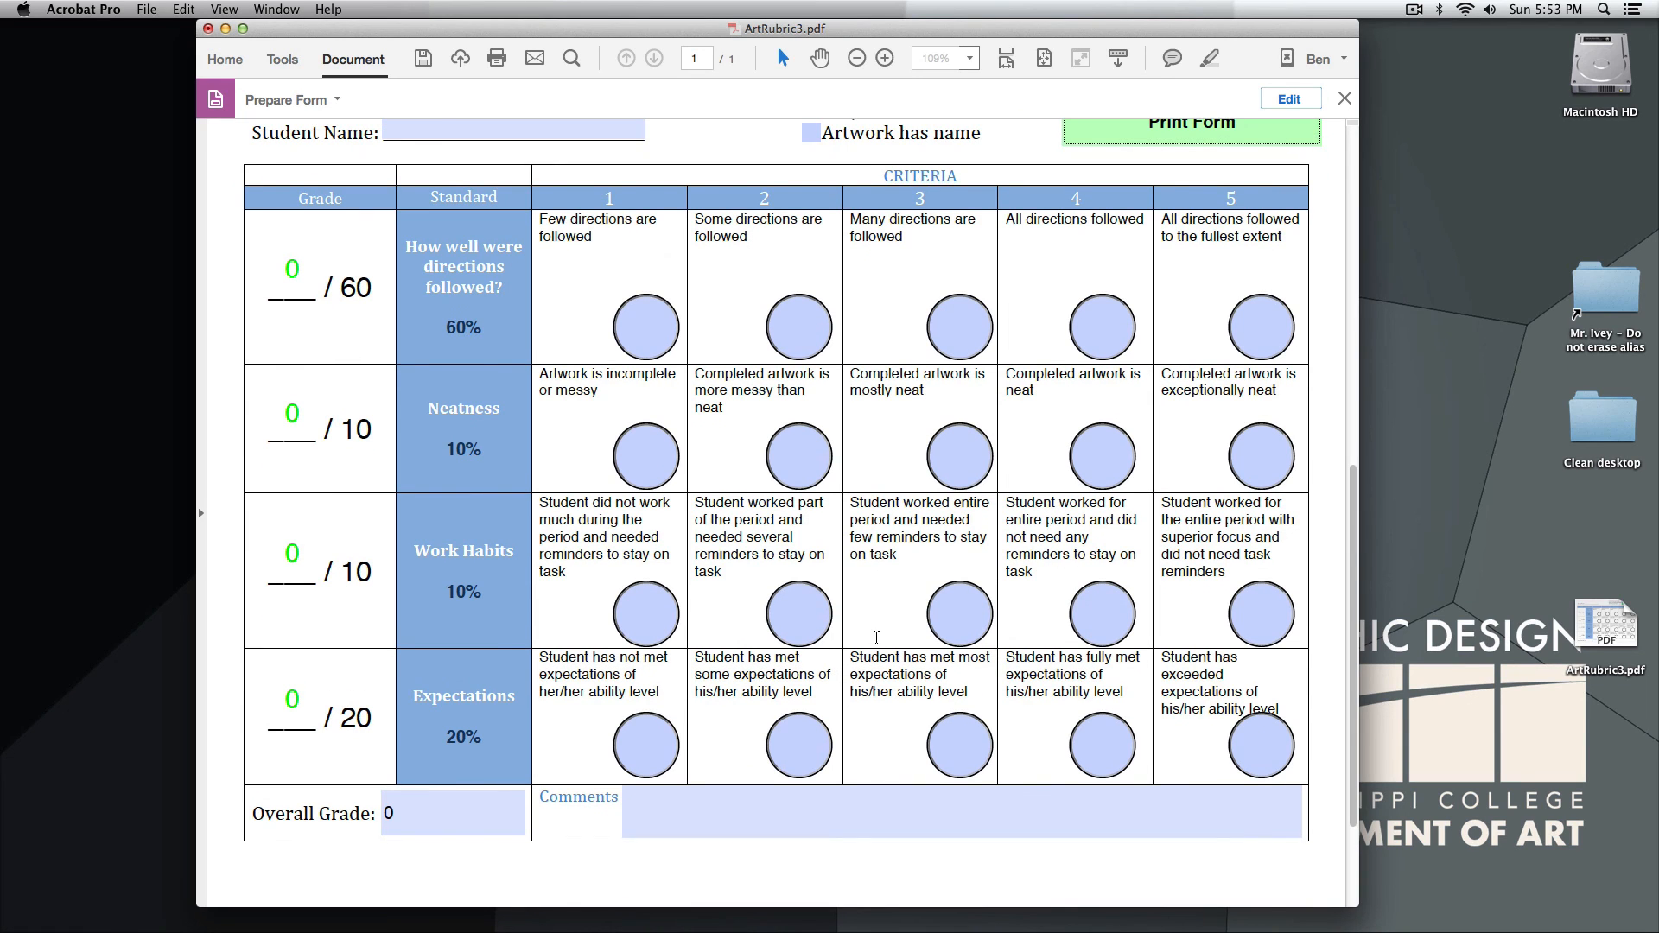
scroll(876, 638, "up", 2)
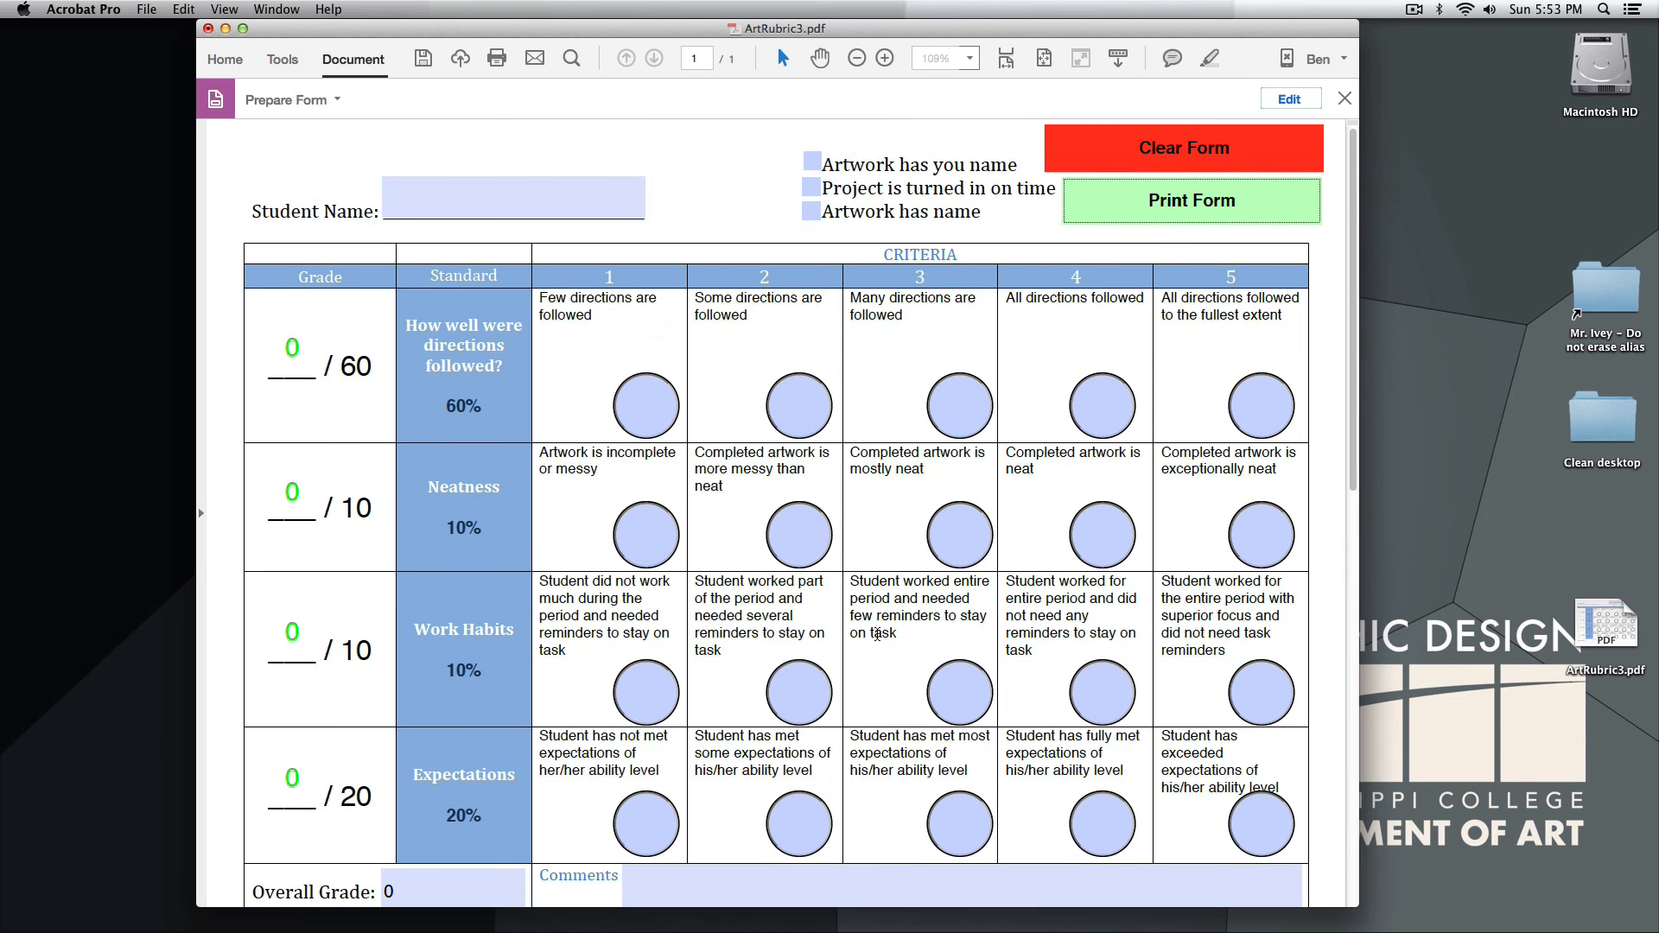
Rate Neatness 3 and Work Habits 2 in the form preview
left_click(967, 558)
left_click(812, 696)
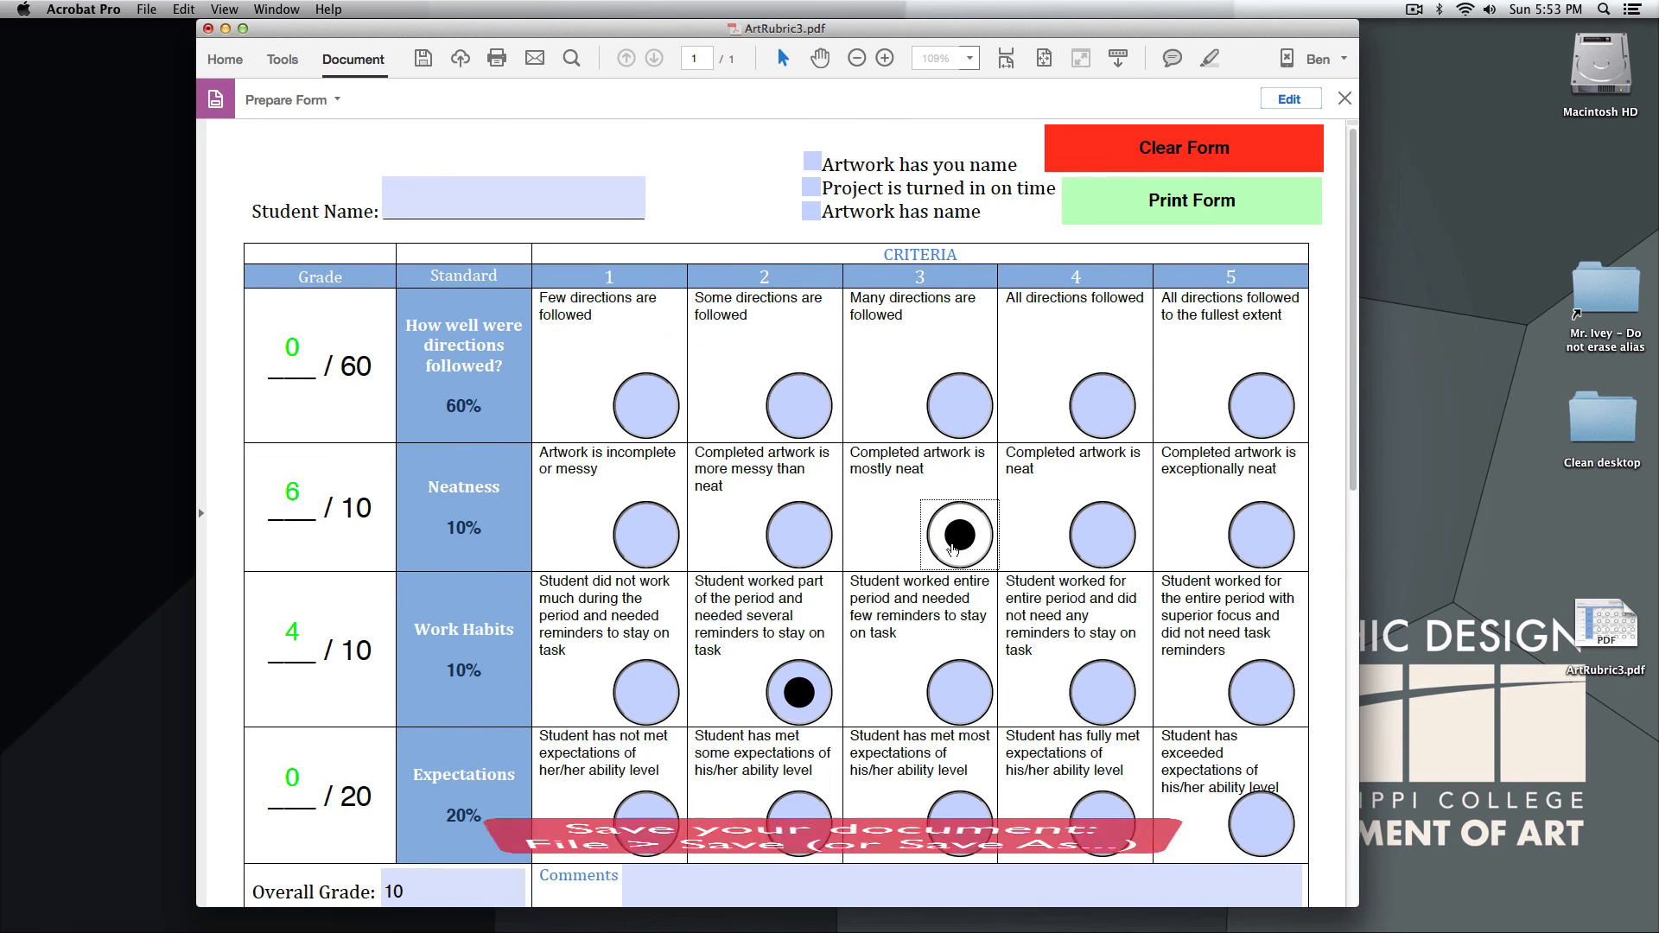
left_click(144, 9)
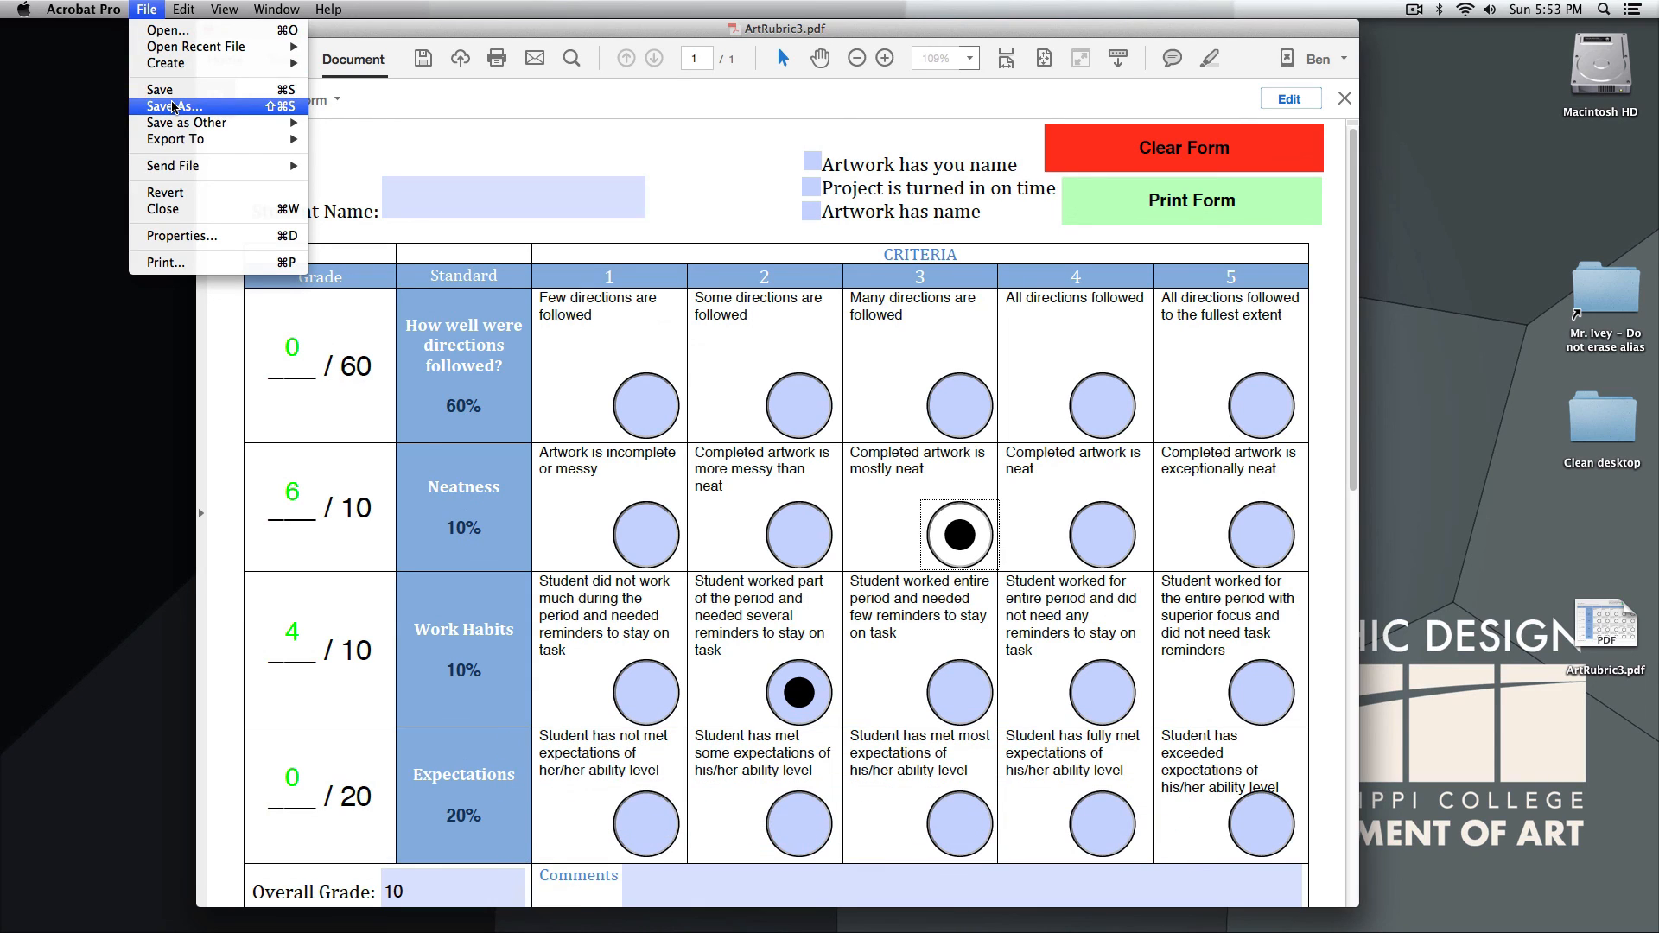
left_click(488, 139)
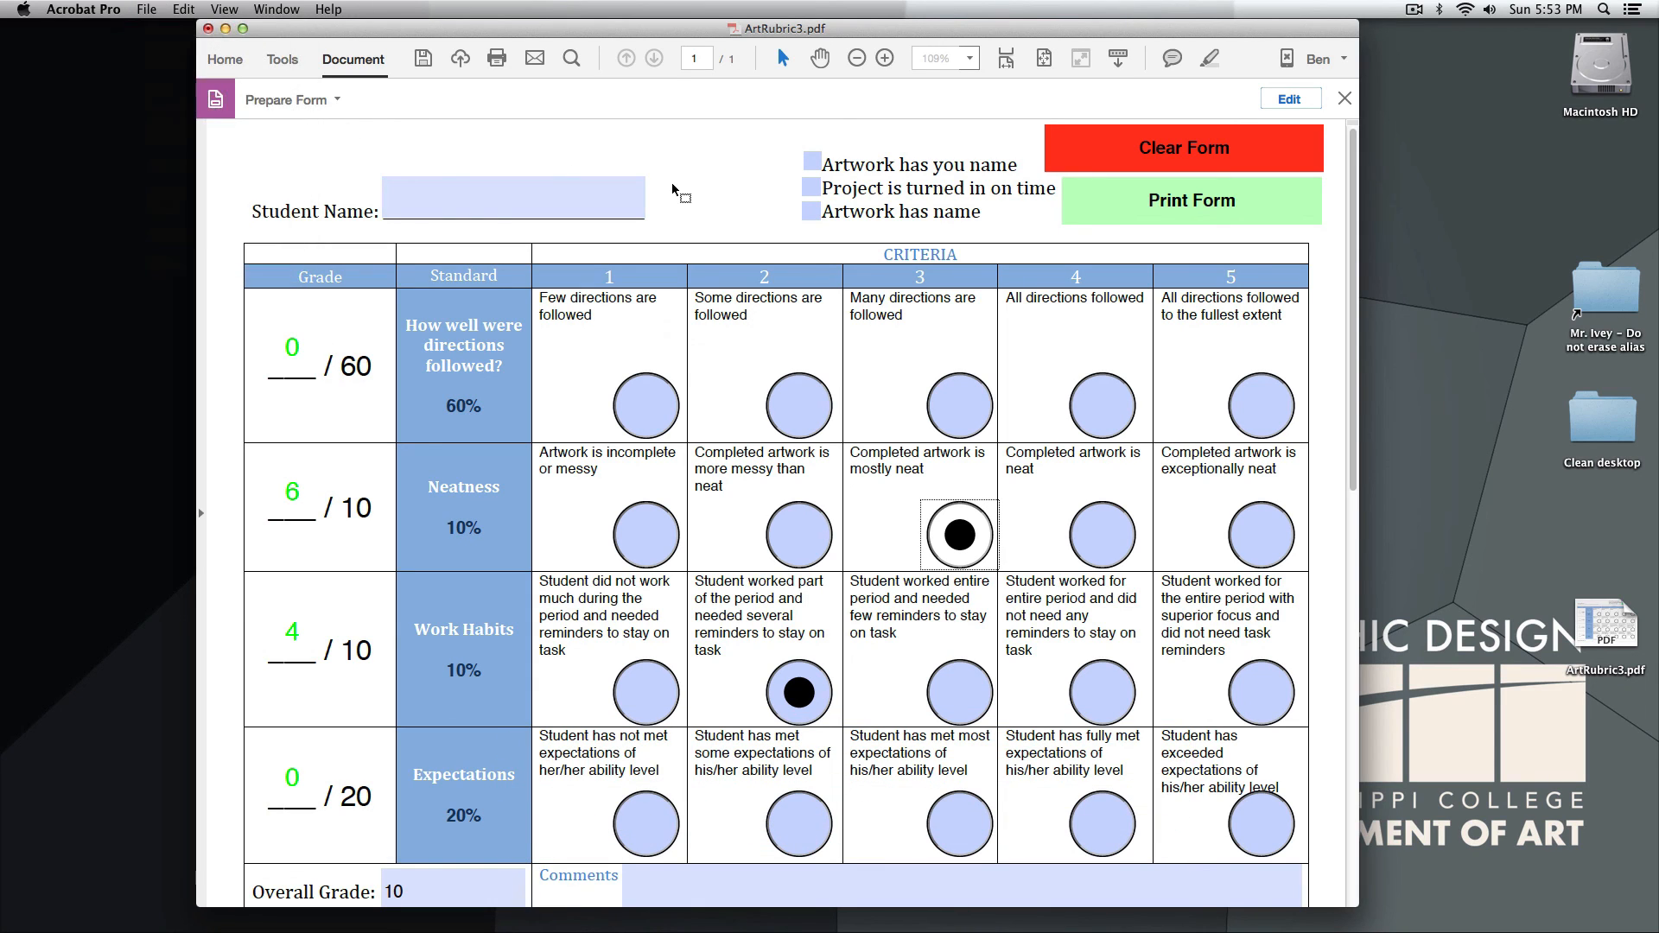